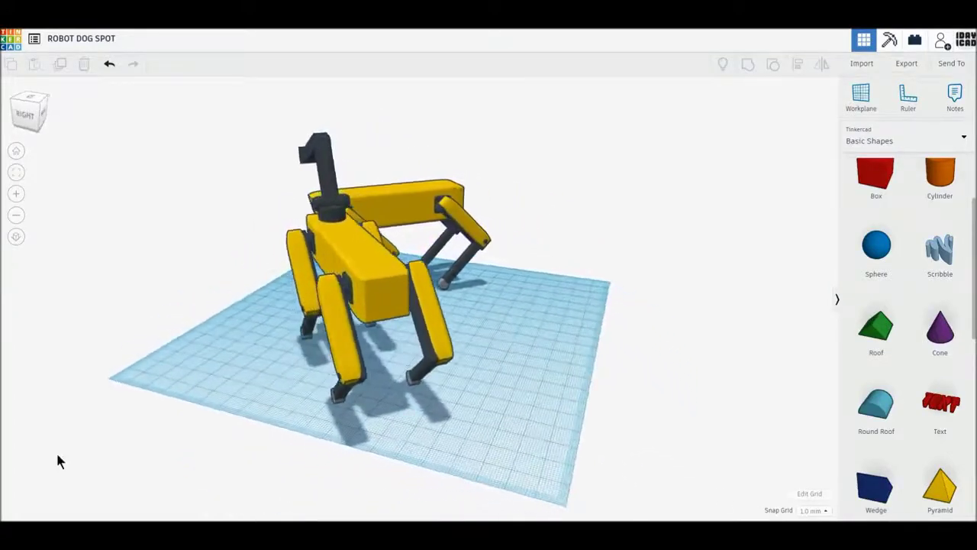
Orbit, zoom and tilt the view to inspect the finished robot dog models.
{"action": "right_click_drag", "start_coordinate": [38, 464], "coordinate": [364, 476]}
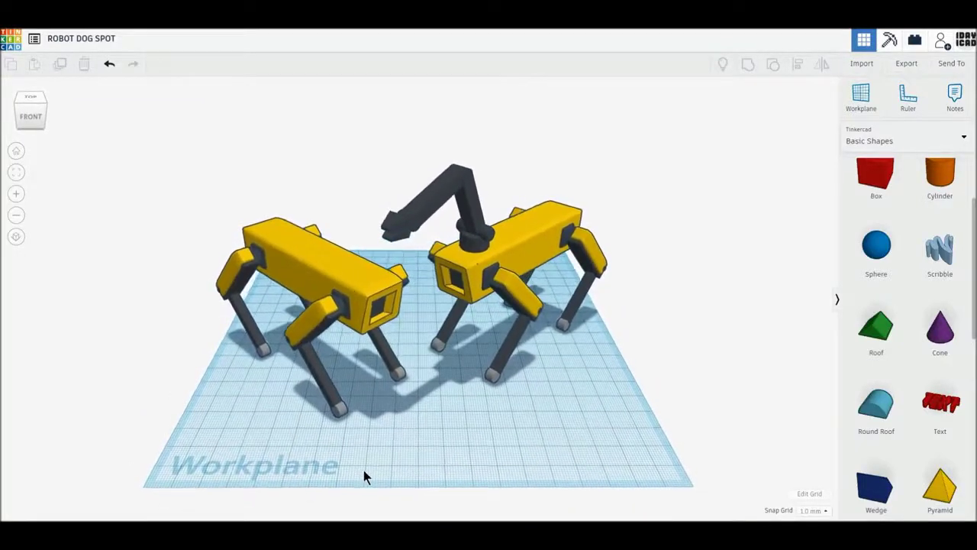
{"action": "scroll", "coordinate": [363, 476], "scroll_direction": "up", "scroll_amount": 2}
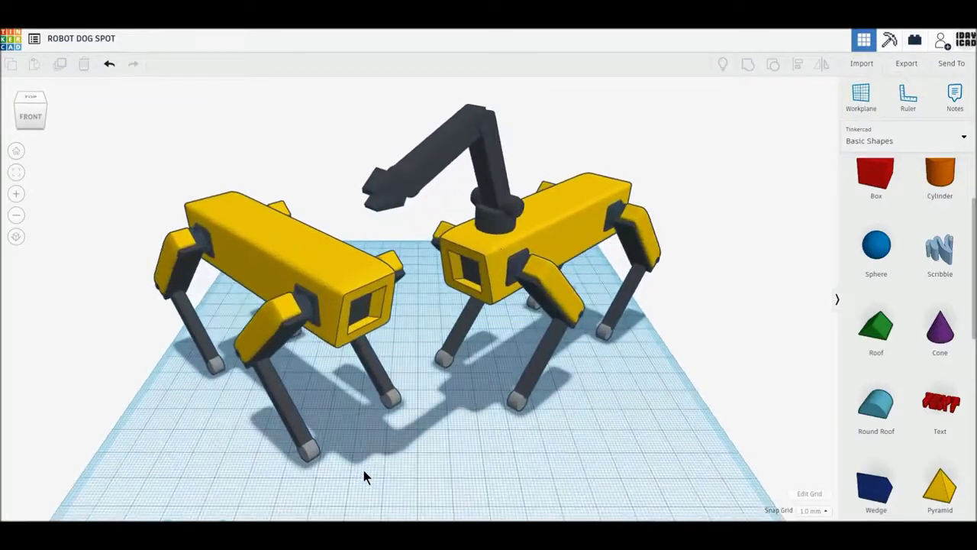
{"action": "right_click_drag", "start_coordinate": [364, 471], "coordinate": [364, 484]}
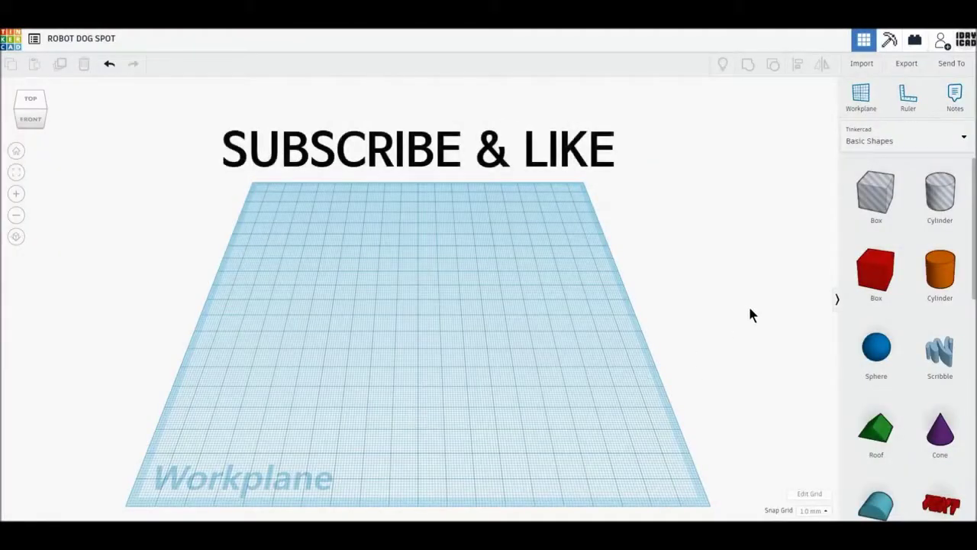
Add a 20 mm box at the centre of the workplane.
{"action": "left_click", "coordinate": [853, 295]}
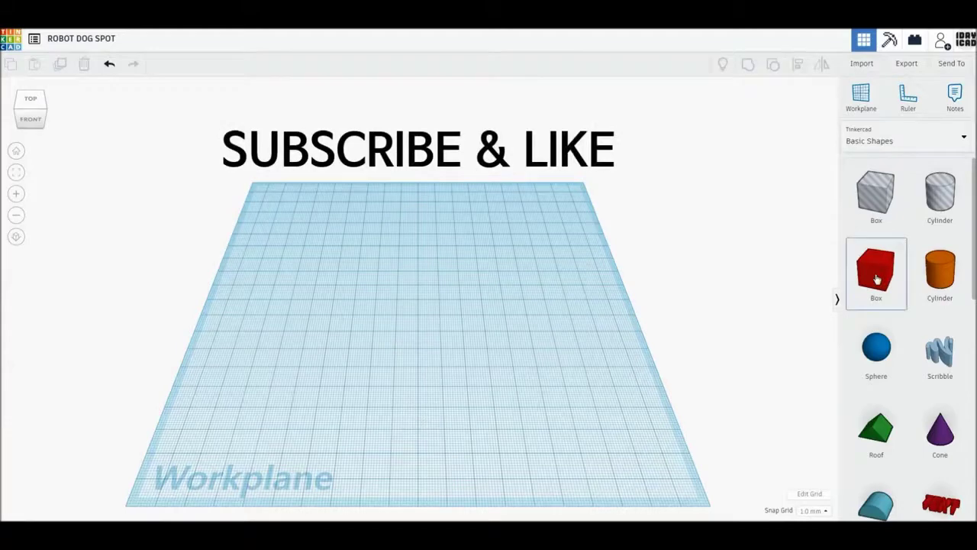
{"action": "left_click", "coordinate": [405, 305]}
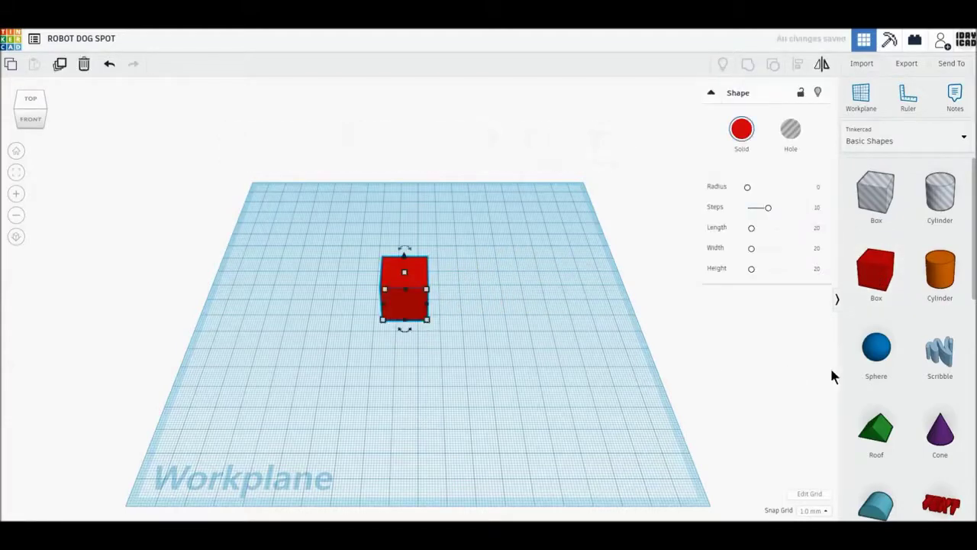
{"action": "scroll", "coordinate": [893, 376], "scroll_direction": "down", "scroll_amount": 1}
{"action": "scroll", "coordinate": [893, 377], "scroll_direction": "down", "scroll_amount": 1}
{"action": "scroll", "coordinate": [893, 376], "scroll_direction": "down", "scroll_amount": 1}
{"action": "scroll", "coordinate": [893, 377], "scroll_direction": "down", "scroll_amount": 1}
Place a wedge left of the box, rotate it 90° upright and make it a hole.
{"action": "left_click", "coordinate": [876, 447]}
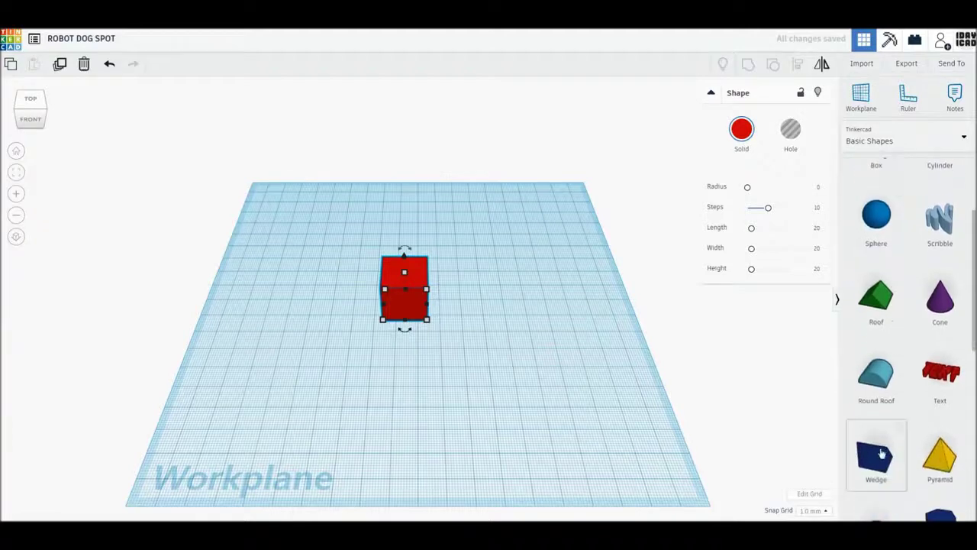
{"action": "left_click", "coordinate": [309, 324]}
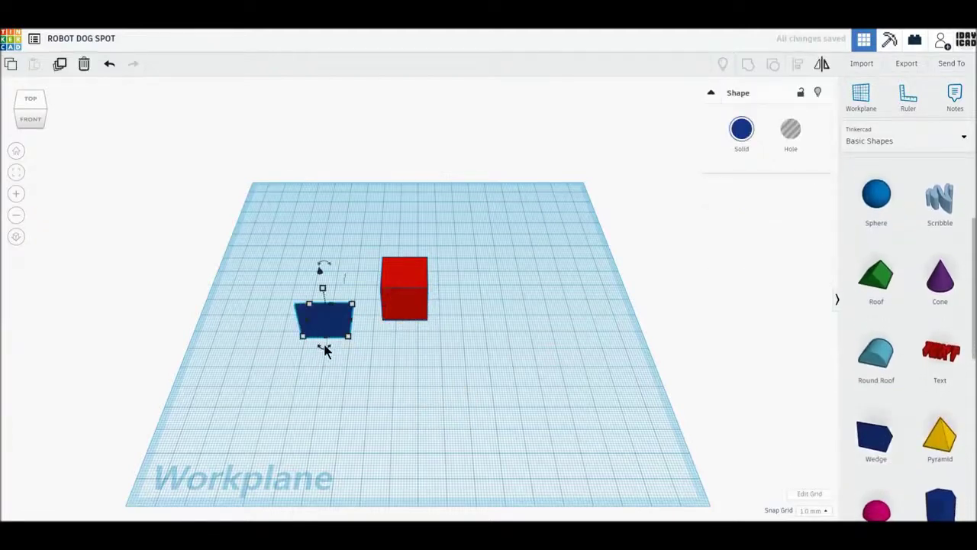
{"action": "left_click_drag", "start_coordinate": [324, 351], "coordinate": [305, 319]}
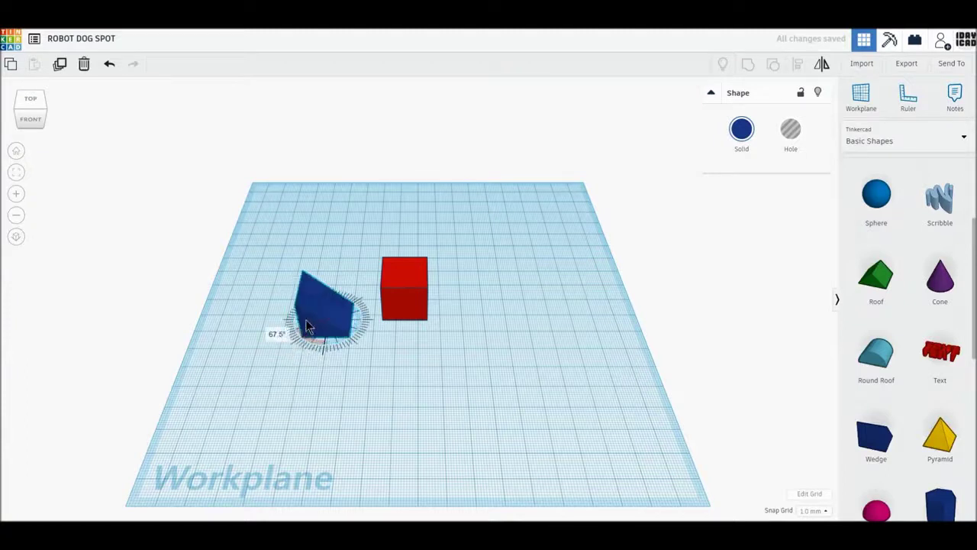
{"action": "left_click", "coordinate": [792, 128]}
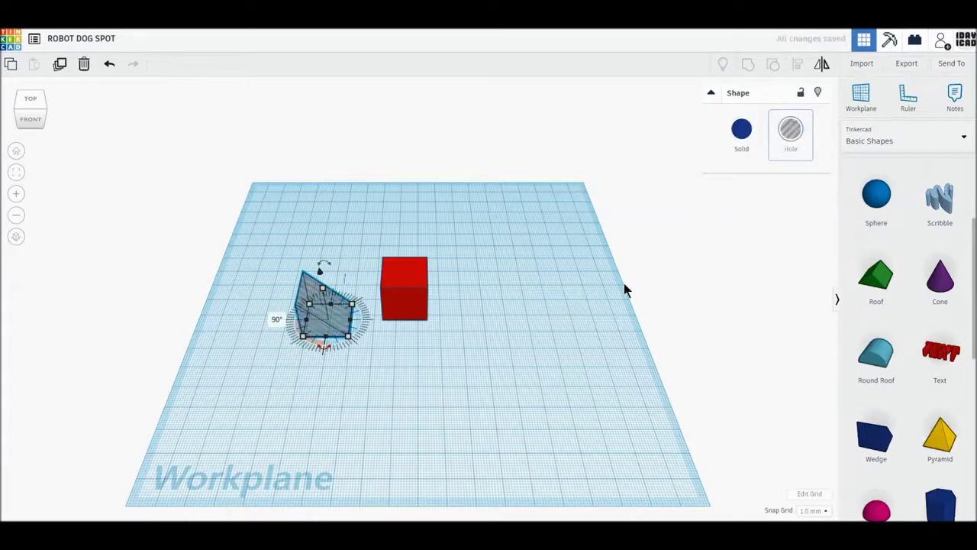
{"action": "left_click", "coordinate": [260, 325]}
{"action": "scroll", "coordinate": [259, 322], "scroll_direction": "up", "scroll_amount": 2}
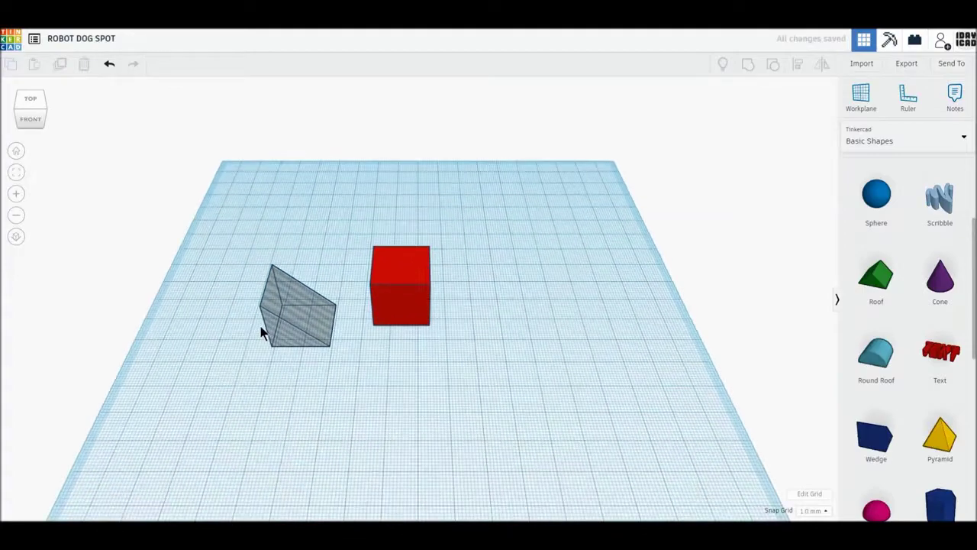
{"action": "scroll", "coordinate": [260, 325], "scroll_direction": "up", "scroll_amount": 2}
{"action": "scroll", "coordinate": [261, 325], "scroll_direction": "up", "scroll_amount": 1}
{"action": "scroll", "coordinate": [260, 326], "scroll_direction": "up", "scroll_amount": 1}
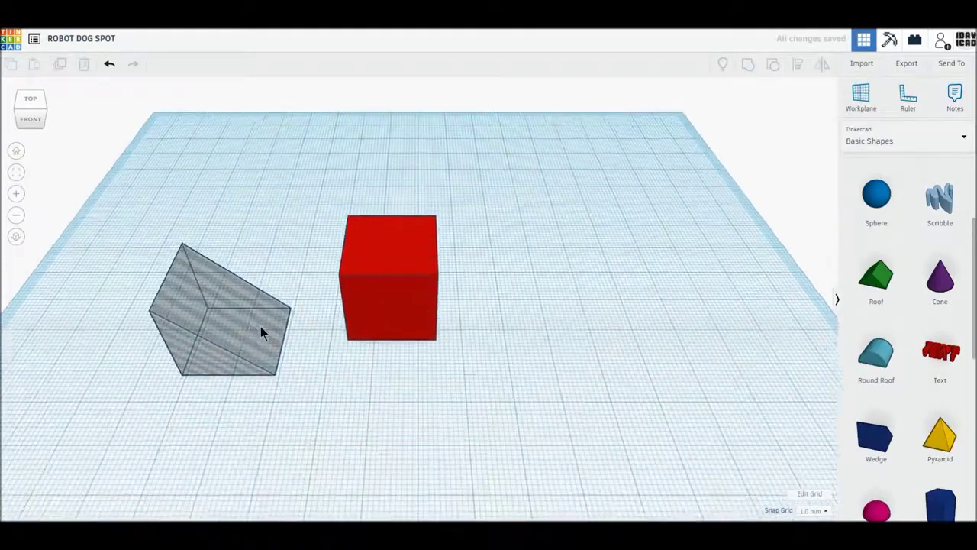
{"action": "left_click", "coordinate": [433, 333]}
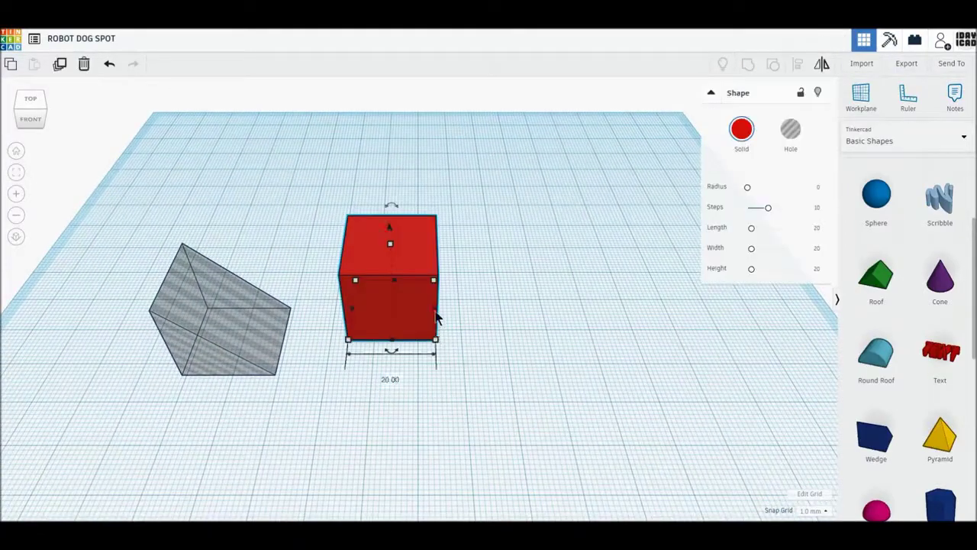
Stretch the red box to 90 mm, move it front-left and round its edges with radius 1.
{"action": "left_click", "coordinate": [391, 379]}
{"action": "type", "text": "9"}
{"action": "type", "text": "0"}
{"action": "key", "text": "Return"}
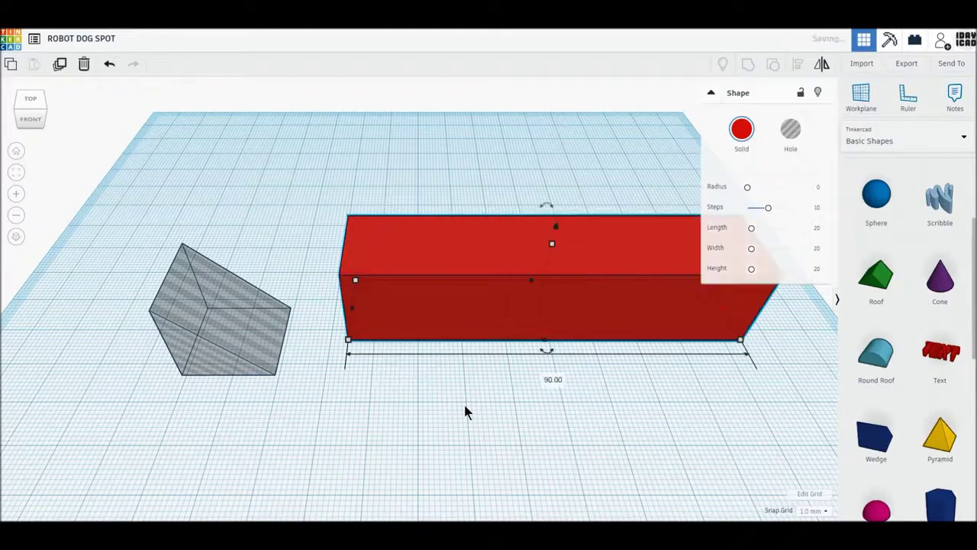
{"action": "left_click_drag", "start_coordinate": [581, 316], "coordinate": [528, 383]}
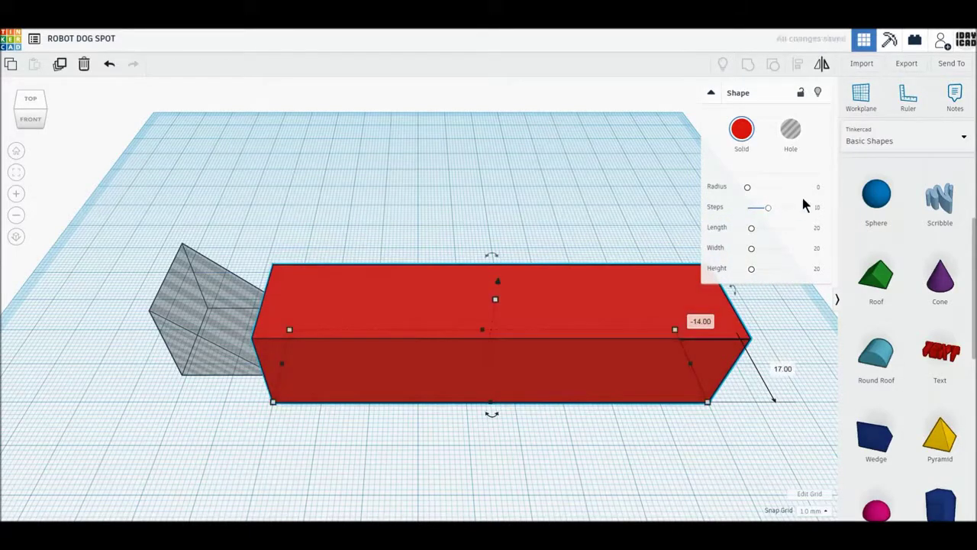
{"action": "type", "text": "1"}
{"action": "key", "text": "Return"}
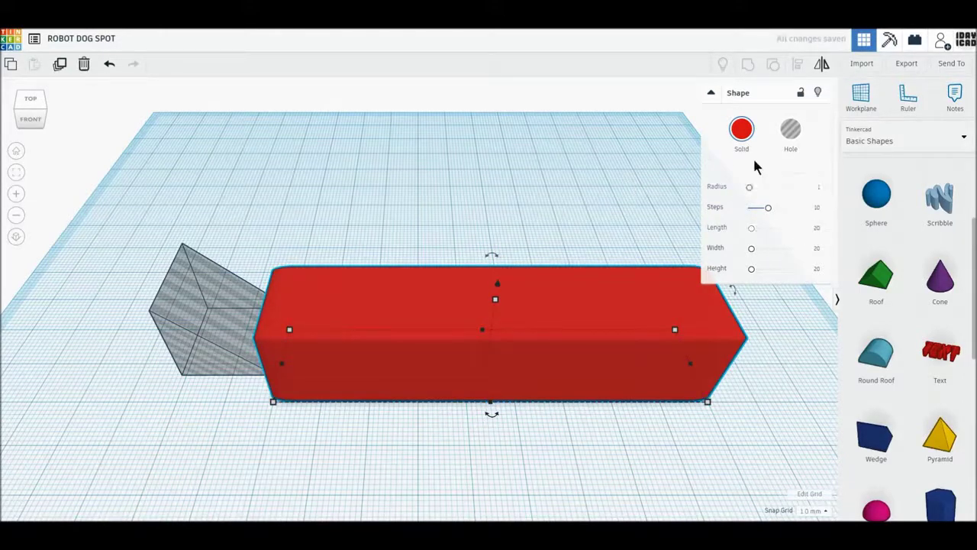
{"action": "left_click", "coordinate": [741, 130]}
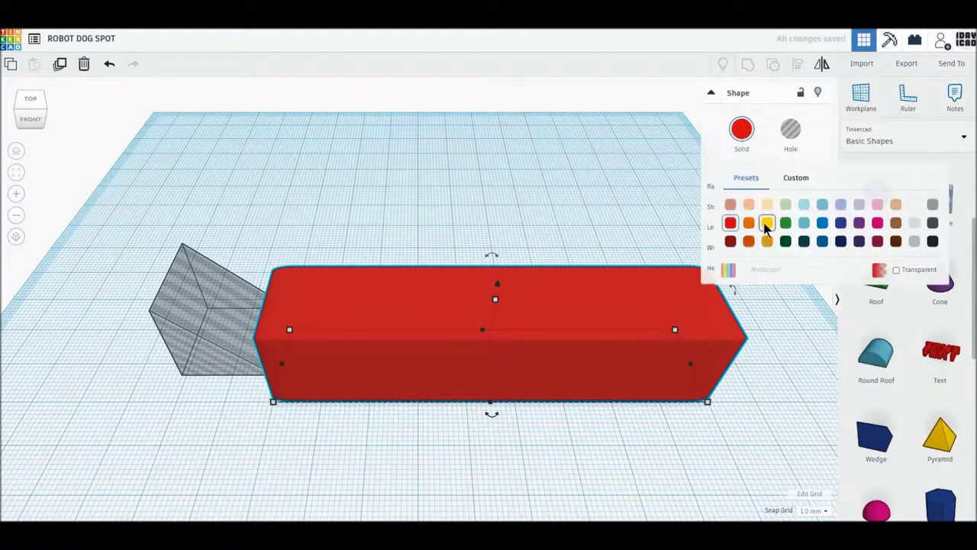
Make the long box yellow and set the wedge hole's width to 5 mm.
{"action": "left_click", "coordinate": [767, 222]}
{"action": "left_click", "coordinate": [236, 332]}
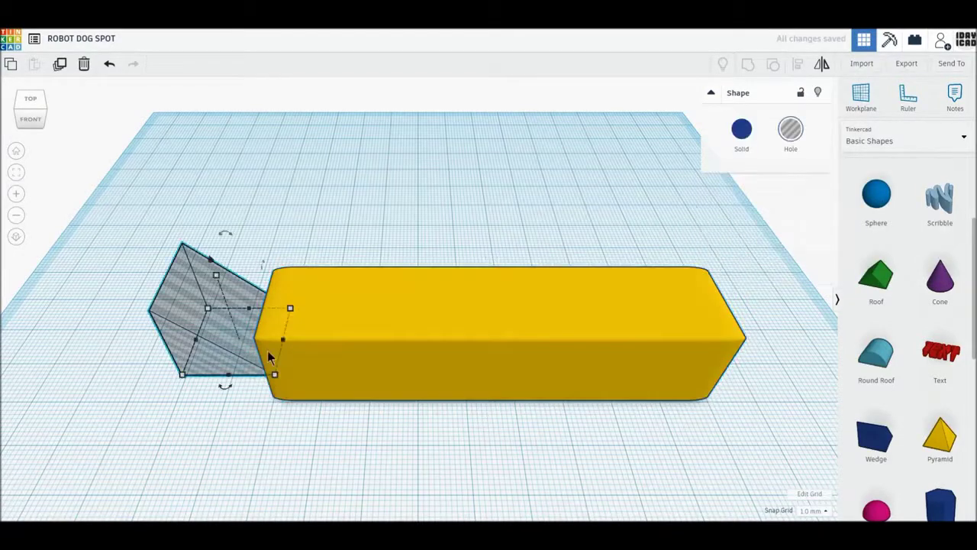
{"action": "mouse_move", "coordinate": [274, 373]}
{"action": "left_click", "coordinate": [214, 418]}
{"action": "type", "text": "5"}
{"action": "key", "text": "Return"}
Push the wedge hole against the box's left end and group them together.
{"action": "left_click", "coordinate": [321, 449]}
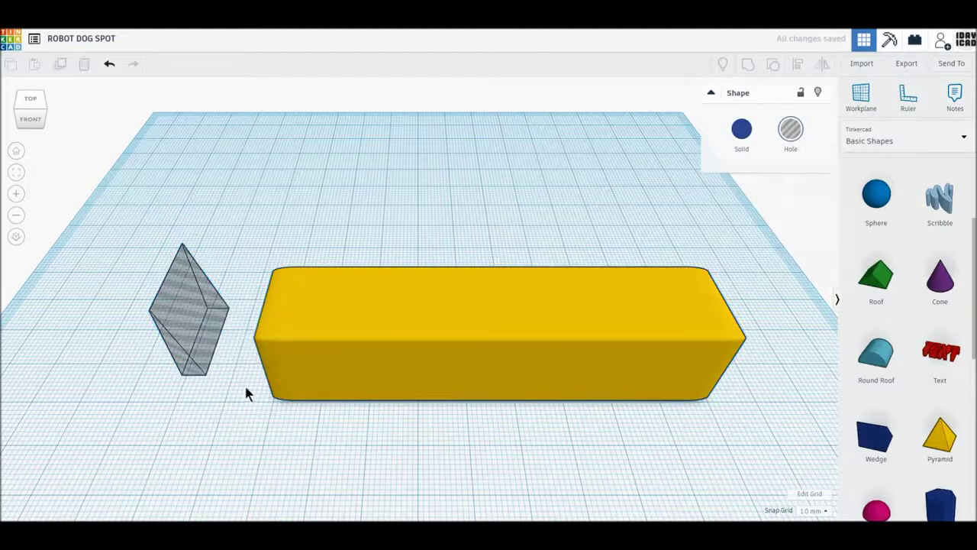
{"action": "left_click_drag", "start_coordinate": [192, 353], "coordinate": [287, 381]}
{"action": "left_click_drag", "start_coordinate": [213, 252], "coordinate": [381, 413]}
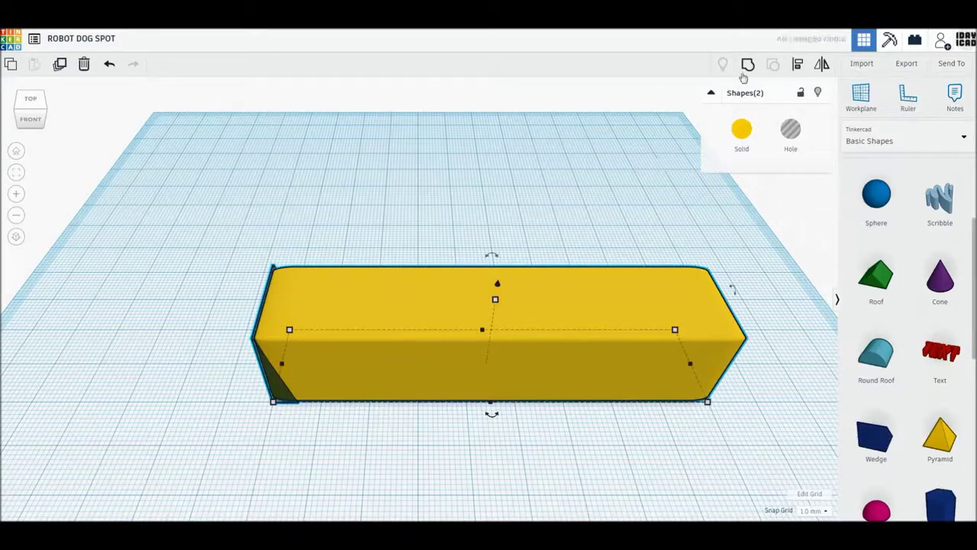
{"action": "left_click", "coordinate": [748, 64]}
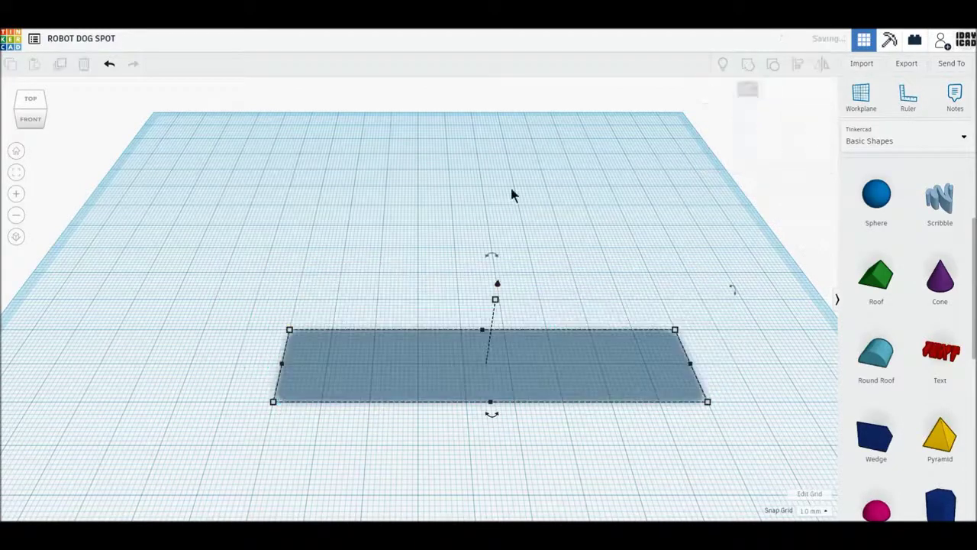
{"action": "left_click", "coordinate": [216, 278]}
Undo the grouping, then reselect the yellow box and wedge hole and regroup them.
{"action": "mouse_move", "coordinate": [214, 309]}
{"action": "right_mouse_down"}
{"action": "mouse_move", "coordinate": [284, 319]}
{"action": "mouse_move", "coordinate": [343, 307]}
{"action": "mouse_move", "coordinate": [427, 264]}
{"action": "right_mouse_up"}
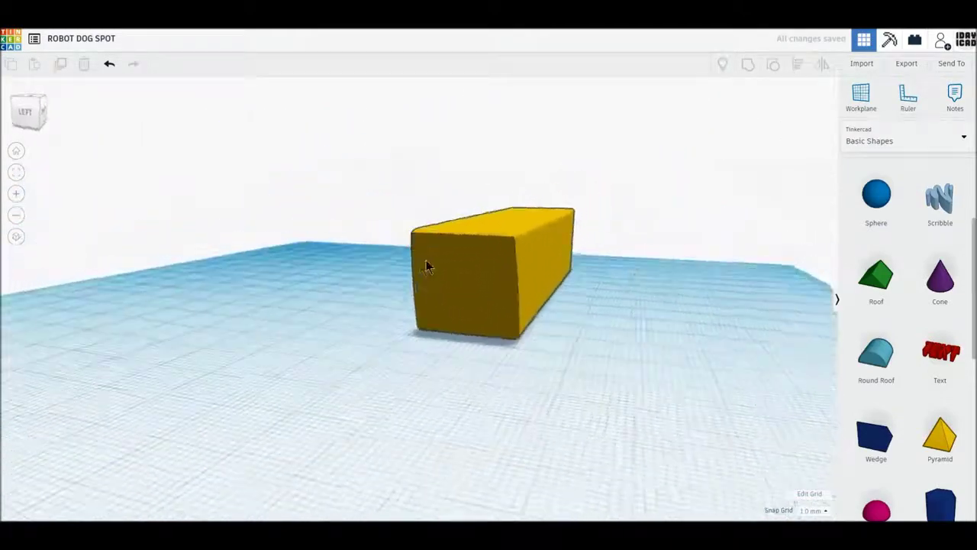
{"action": "left_click", "coordinate": [110, 65]}
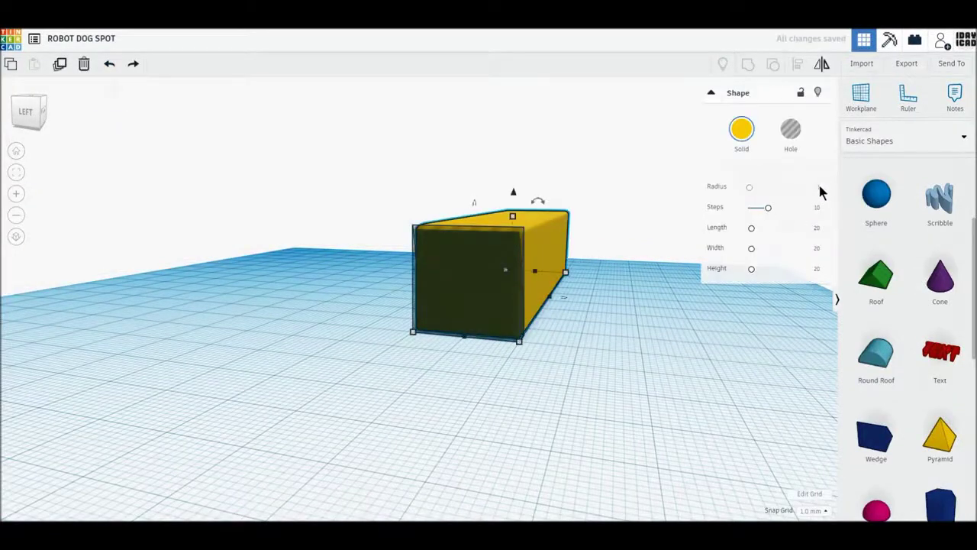
{"action": "type", "text": "2"}
{"action": "left_click", "coordinate": [747, 357]}
{"action": "left_click_drag", "start_coordinate": [377, 170], "coordinate": [554, 311]}
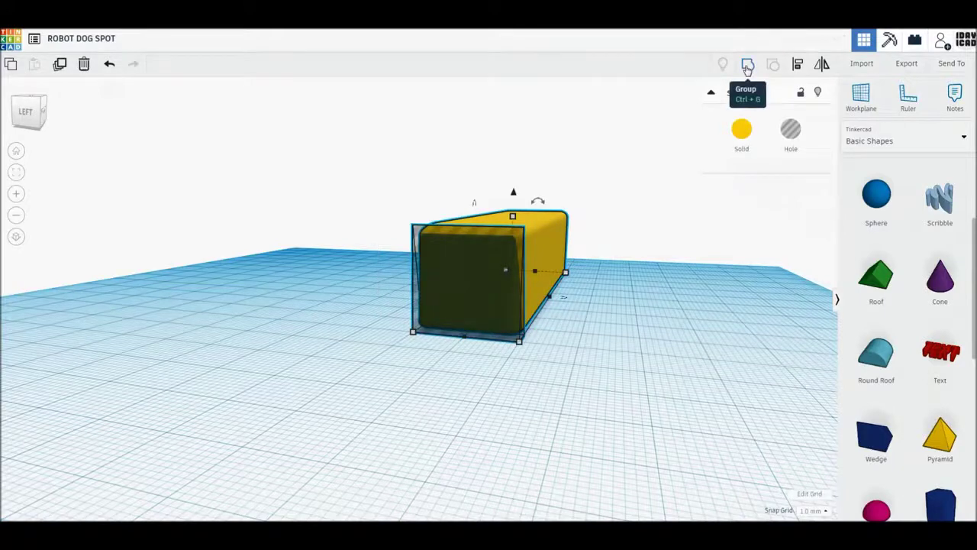
{"action": "left_click", "coordinate": [747, 67]}
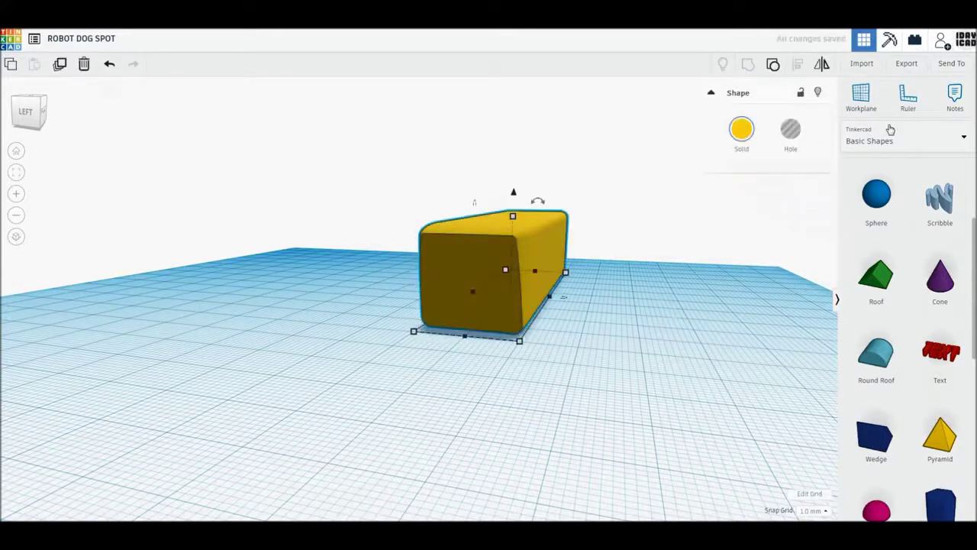
{"action": "left_click", "coordinate": [468, 279]}
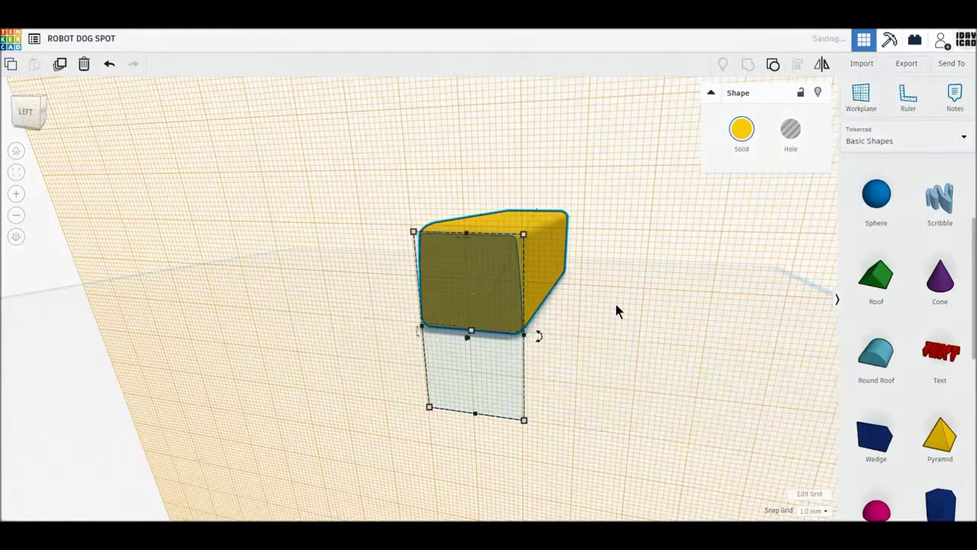
Drop a new red box onto the body's end face and make it 3 mm thick.
{"action": "scroll", "coordinate": [892, 403], "scroll_direction": "down", "scroll_amount": 1}
{"action": "scroll", "coordinate": [896, 403], "scroll_direction": "up", "scroll_amount": 3}
{"action": "scroll", "coordinate": [896, 403], "scroll_direction": "up", "scroll_amount": 1}
{"action": "left_click_drag", "start_coordinate": [875, 271], "coordinate": [420, 315]}
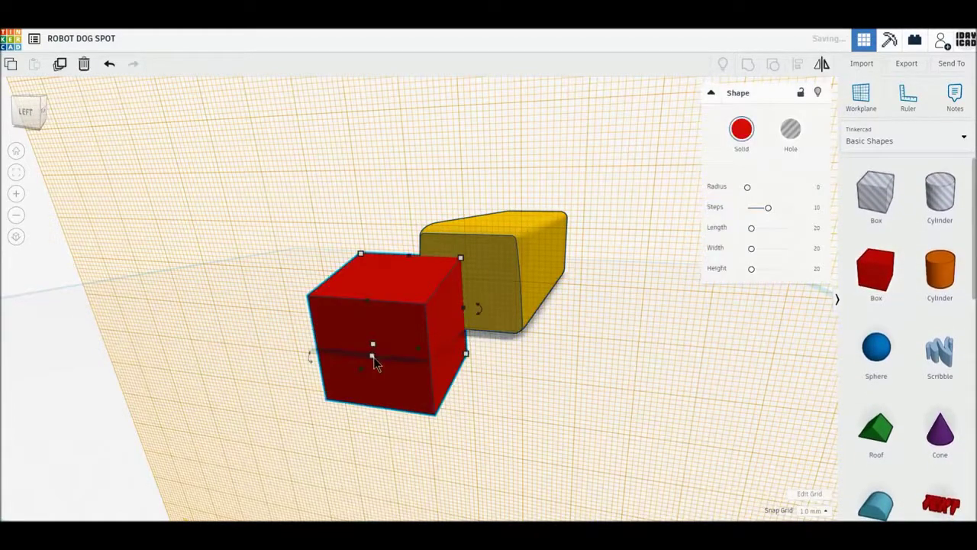
{"action": "right_click_drag", "start_coordinate": [427, 368], "coordinate": [528, 404]}
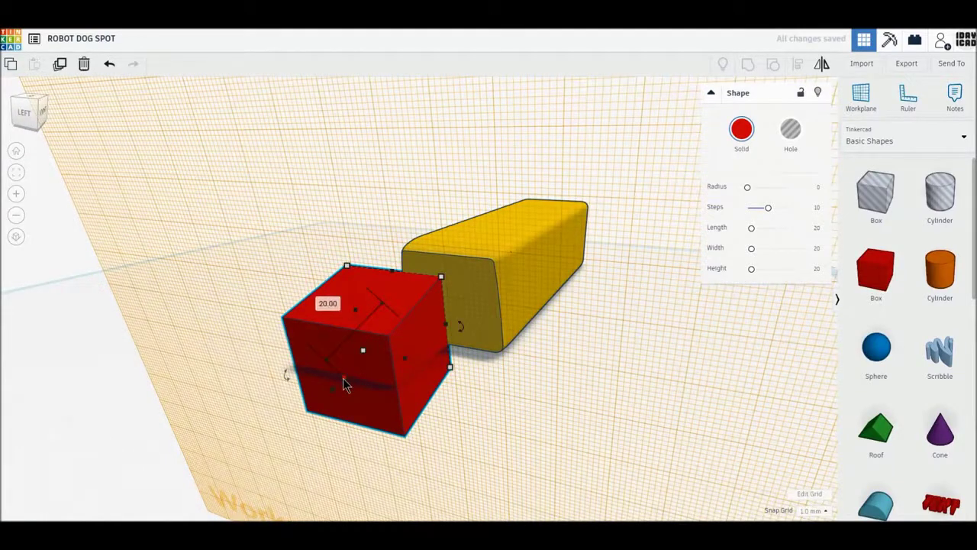
{"action": "left_click", "coordinate": [328, 304]}
{"action": "type", "text": "3"}
{"action": "key", "text": "Return"}
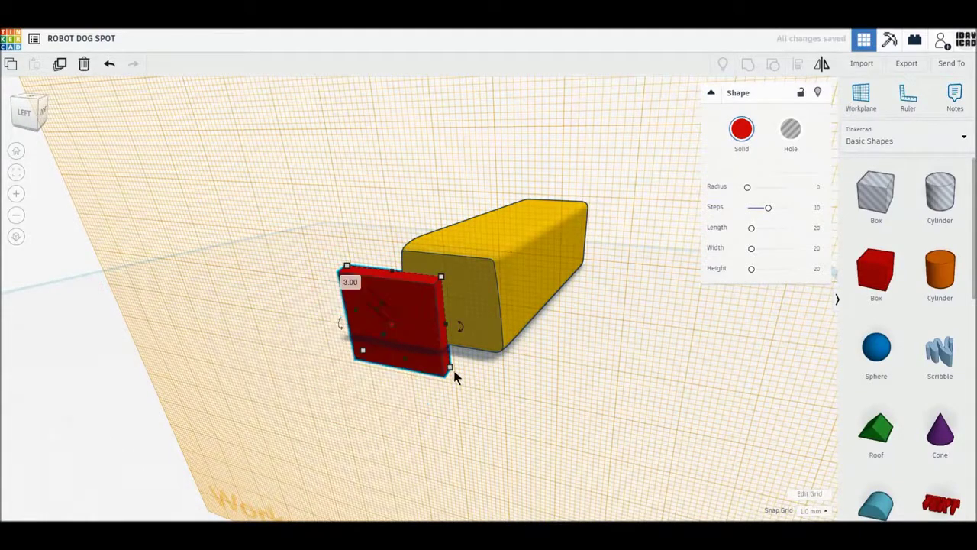
Size the slab to 16 × 16 mm and move it flush against the yellow box's end.
{"action": "left_click", "coordinate": [411, 397]}
{"action": "type", "text": "10"}
{"action": "key", "text": "Return"}
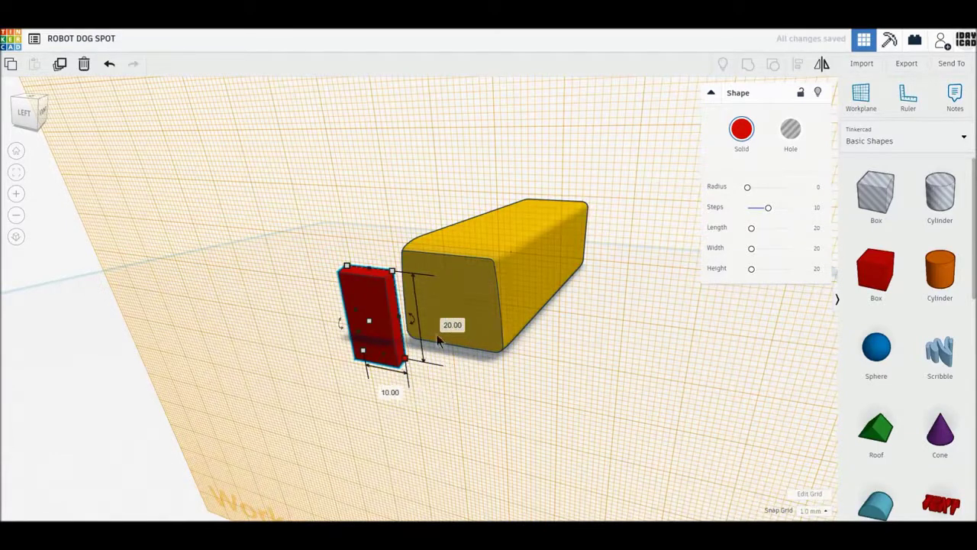
{"action": "left_click", "coordinate": [391, 391]}
{"action": "type", "text": "16"}
{"action": "key", "text": "Return"}
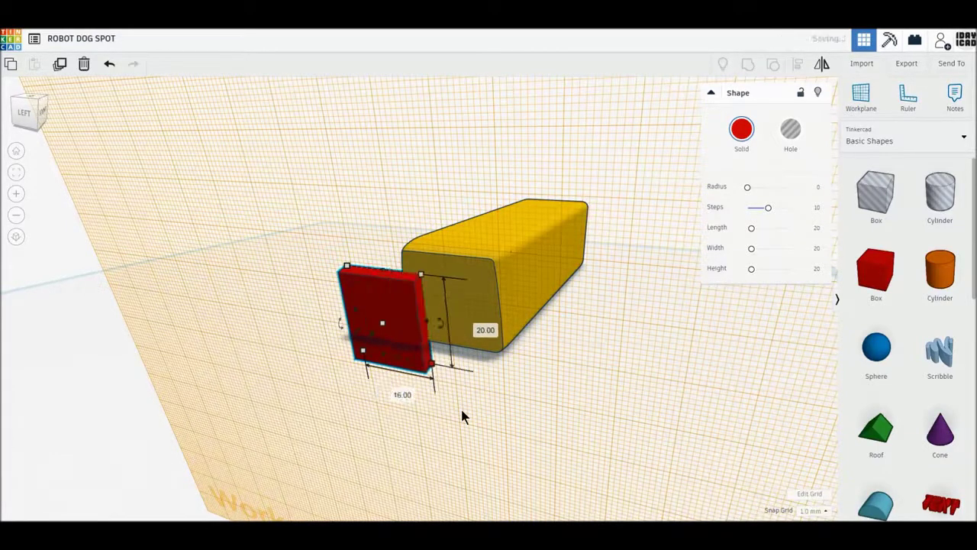
{"action": "type", "text": "16"}
{"action": "key", "text": "Return"}
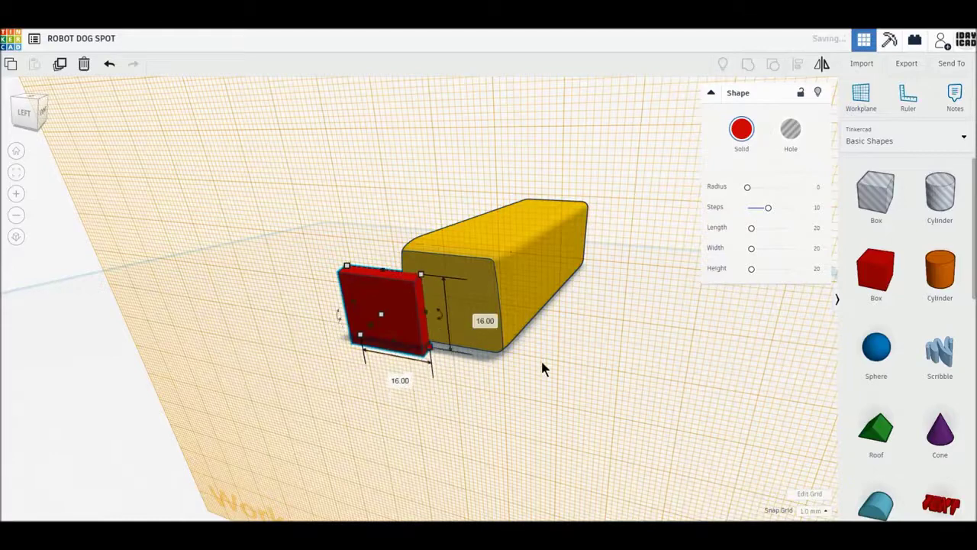
{"action": "left_click_drag", "start_coordinate": [408, 339], "coordinate": [473, 336]}
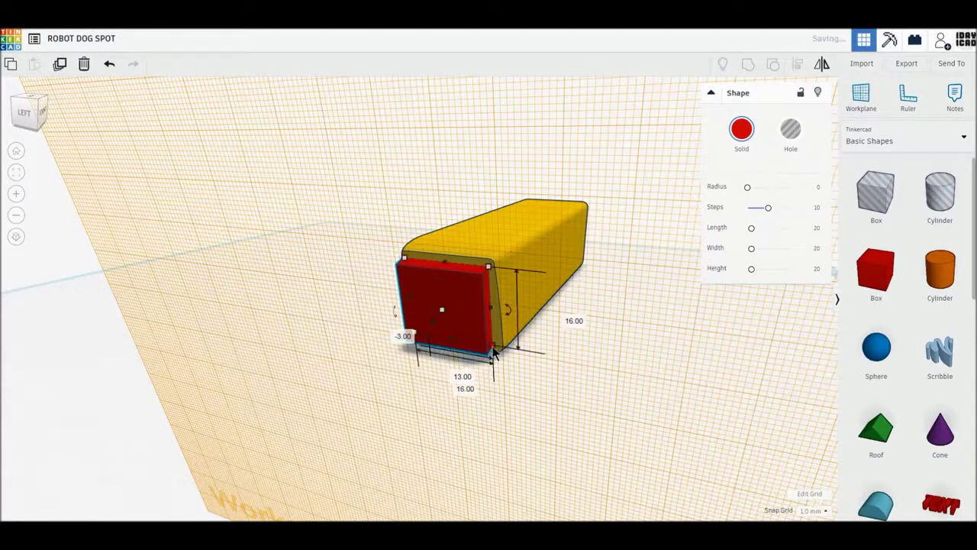
Resize the red block to 12 × 12 mm and push it into the box's front face.
{"action": "left_click", "coordinate": [462, 385]}
{"action": "type", "text": "12"}
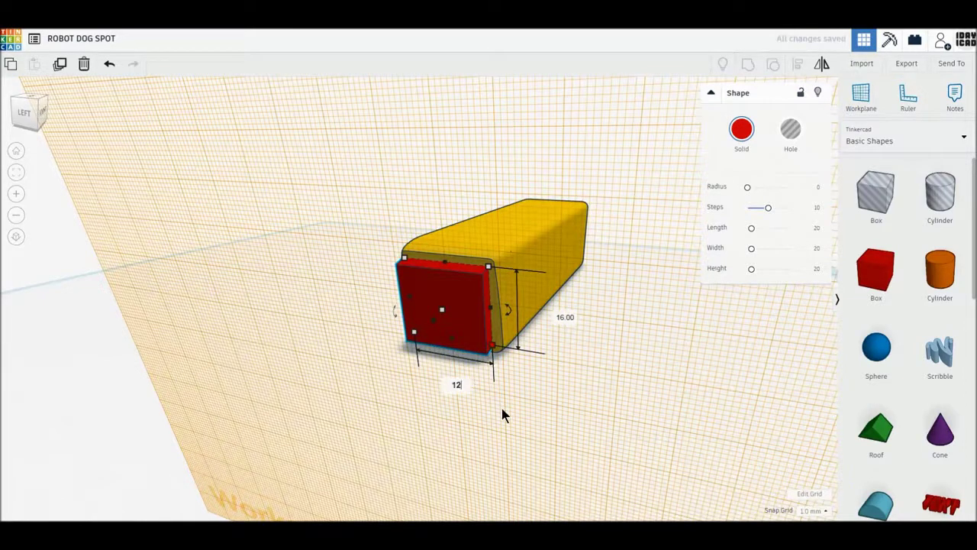
{"action": "key", "text": "Return"}
{"action": "left_click", "coordinate": [539, 314]}
{"action": "type", "text": "12"}
{"action": "key", "text": "Return"}
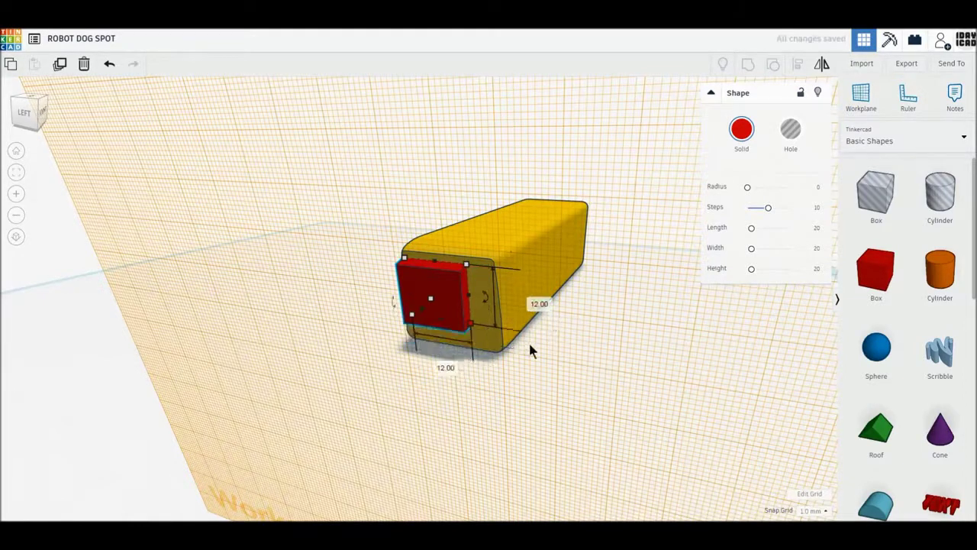
{"action": "left_click_drag", "start_coordinate": [464, 321], "coordinate": [472, 322]}
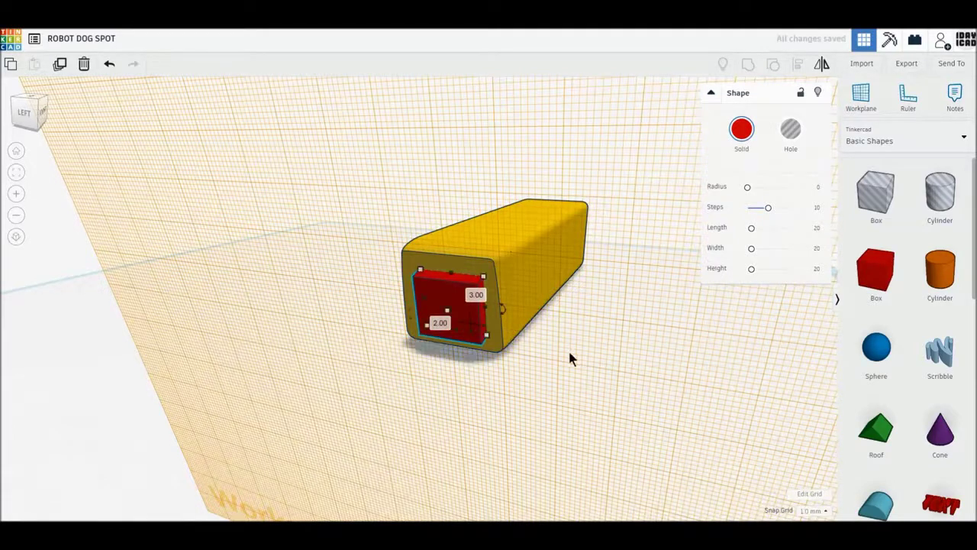
Add a wedge, rotate it 90°, make it a hole and move it into the yellow box.
{"action": "scroll", "coordinate": [876, 404], "scroll_direction": "down", "scroll_amount": 3}
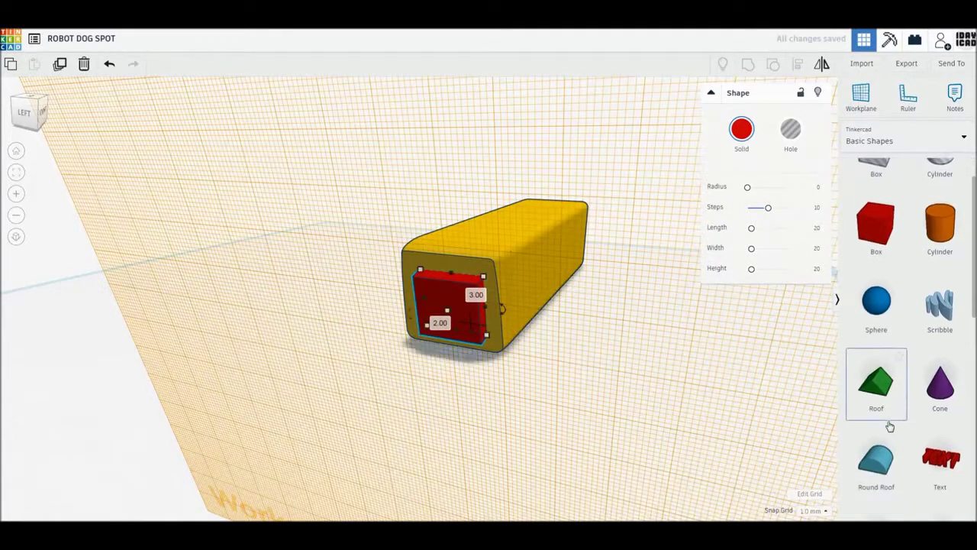
{"action": "scroll", "coordinate": [878, 474], "scroll_direction": "down", "scroll_amount": 1}
{"action": "left_click_drag", "start_coordinate": [877, 488], "coordinate": [584, 327]}
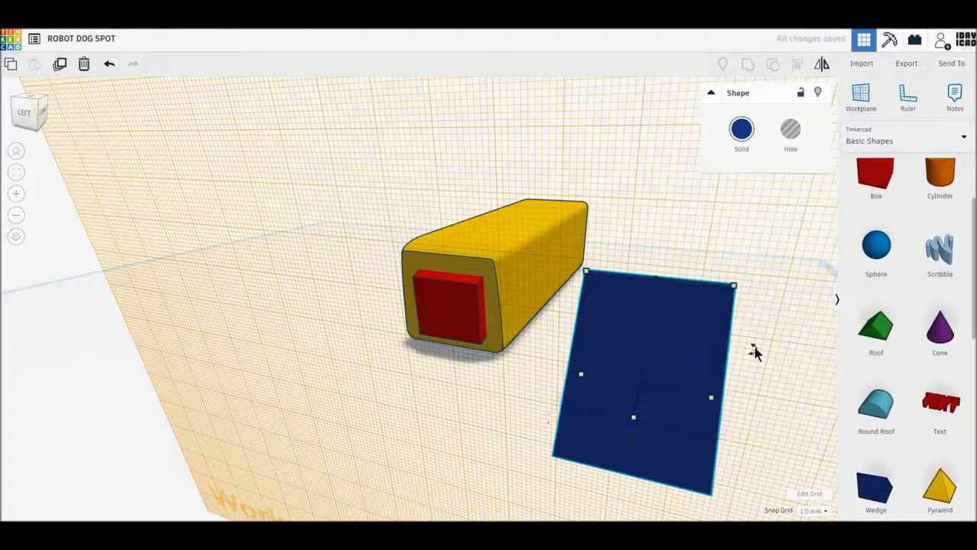
{"action": "left_click_drag", "start_coordinate": [754, 351], "coordinate": [664, 290]}
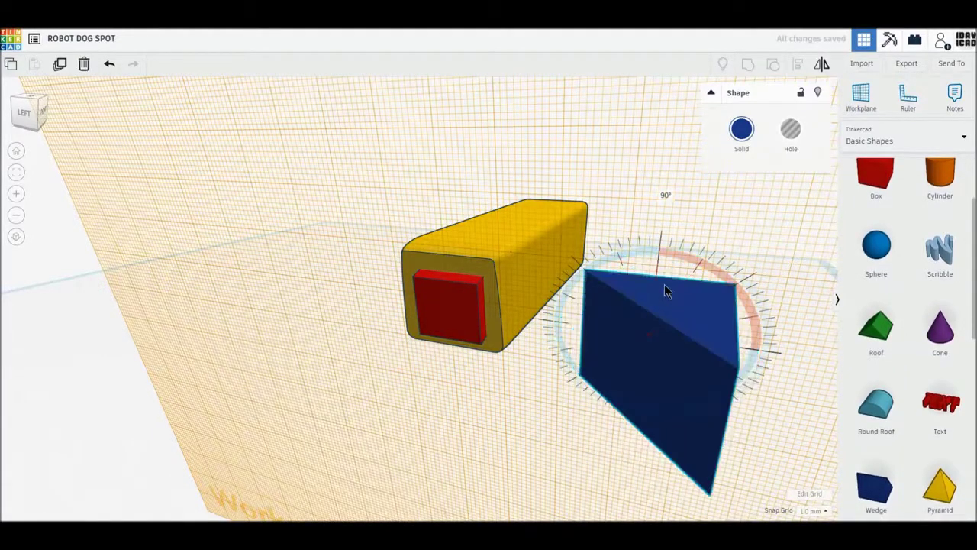
{"action": "left_click", "coordinate": [789, 129]}
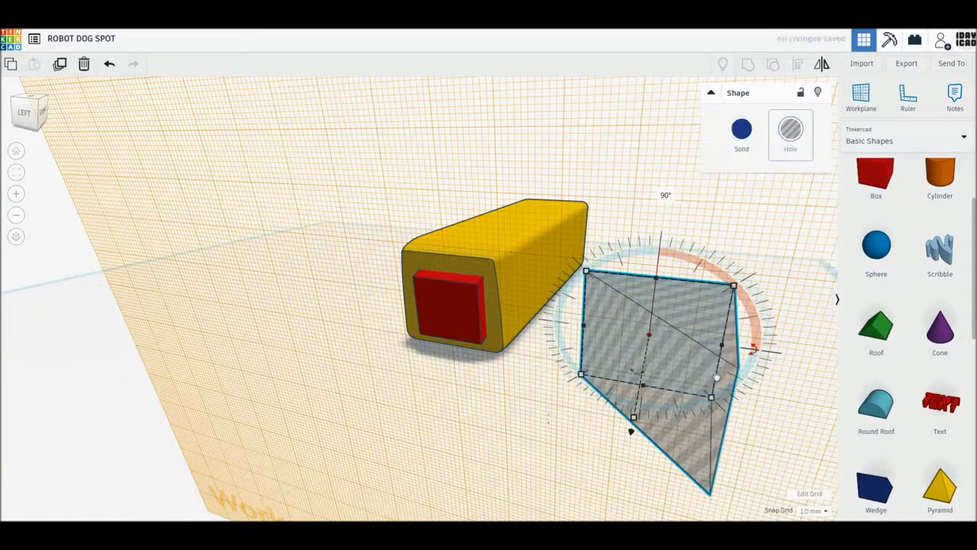
{"action": "left_click_drag", "start_coordinate": [699, 423], "coordinate": [580, 408]}
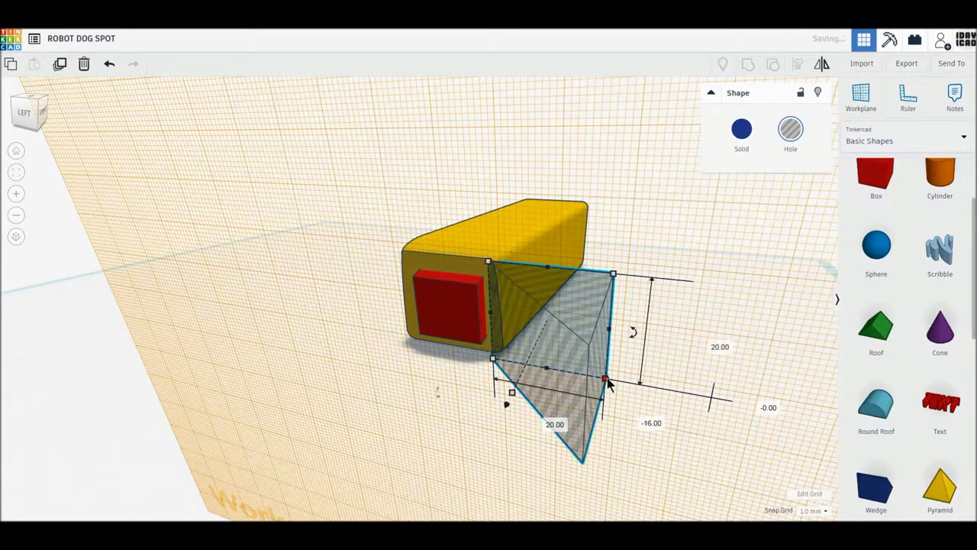
Make the wedge hole 3 mm thick and shift it slightly left.
{"action": "type", "text": "3"}
{"action": "key", "text": "Return"}
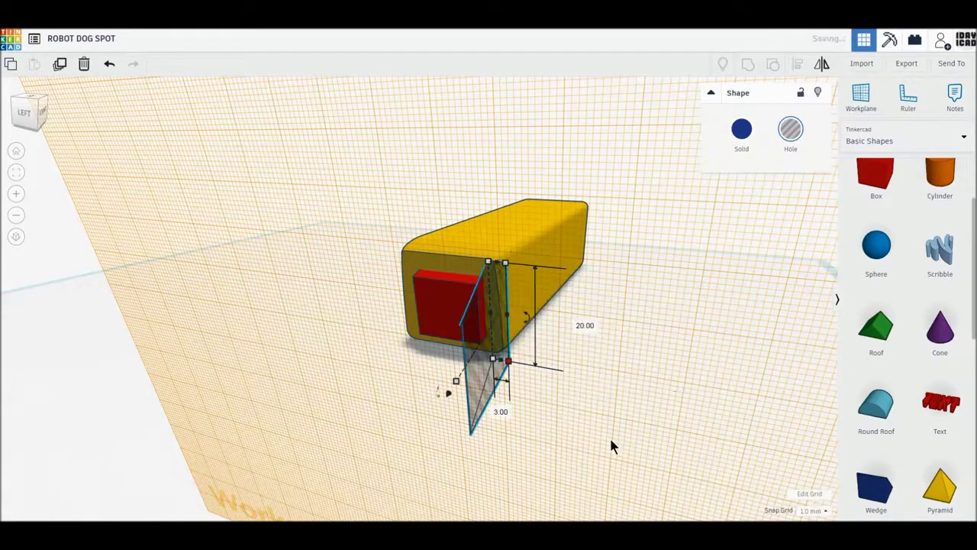
{"action": "mouse_move", "coordinate": [455, 380]}
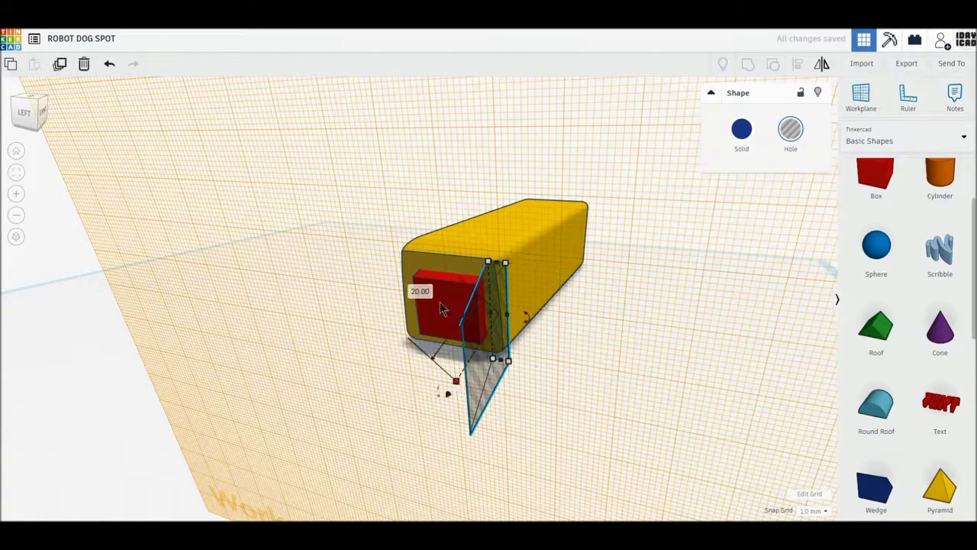
{"action": "left_click", "coordinate": [421, 290]}
{"action": "right_click_drag", "start_coordinate": [562, 374], "coordinate": [560, 421]}
{"action": "key", "text": "Return"}
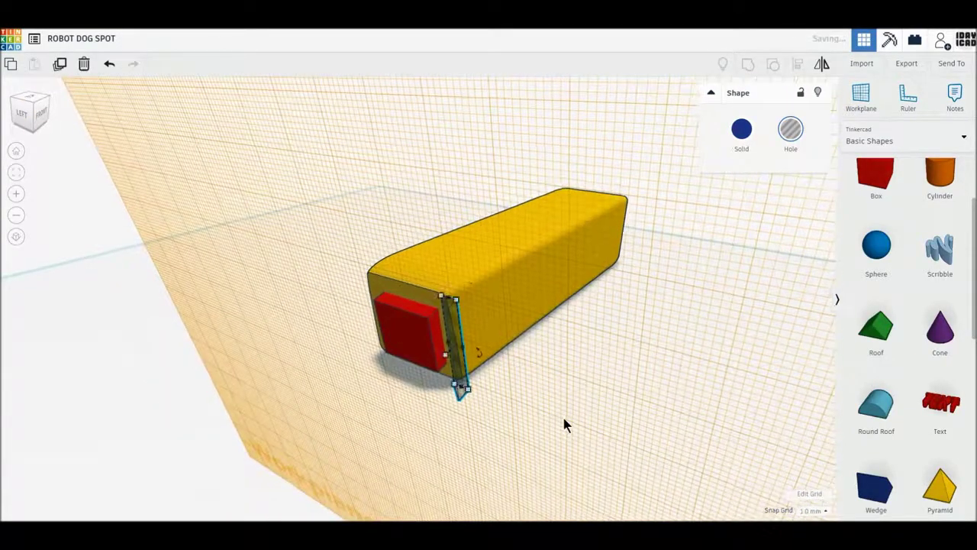
{"action": "left_click", "coordinate": [508, 404]}
{"action": "left_click_drag", "start_coordinate": [459, 372], "coordinate": [440, 366]}
Duplicate the thin wedge hole and move the copy across the box's front end.
{"action": "mouse_move", "coordinate": [474, 414]}
{"action": "right_mouse_down"}
{"action": "mouse_move", "coordinate": [537, 416]}
{"action": "mouse_move", "coordinate": [584, 375]}
{"action": "right_mouse_up"}
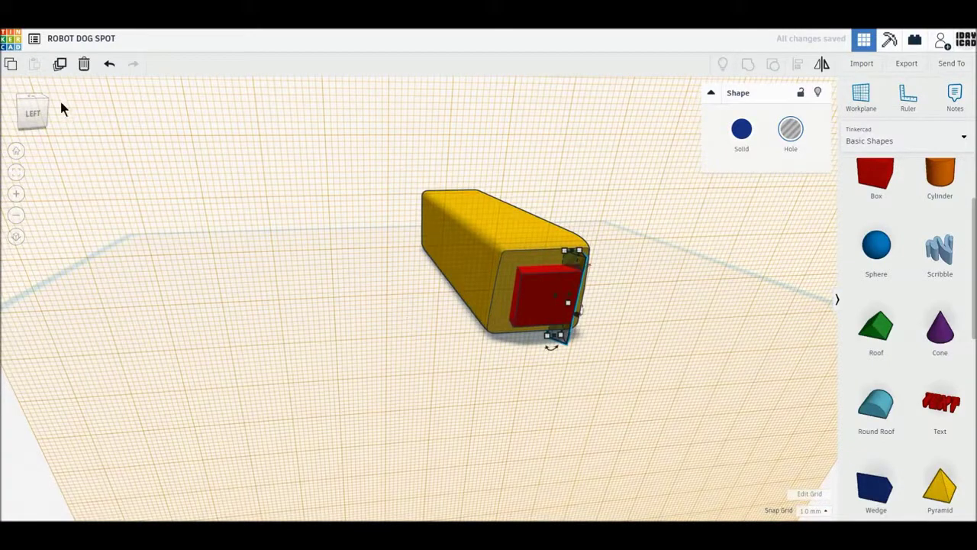
{"action": "left_click", "coordinate": [59, 67]}
{"action": "mouse_move", "coordinate": [567, 264]}
{"action": "left_mouse_down"}
{"action": "mouse_move", "coordinate": [538, 268]}
{"action": "mouse_move", "coordinate": [534, 255]}
{"action": "left_mouse_up"}
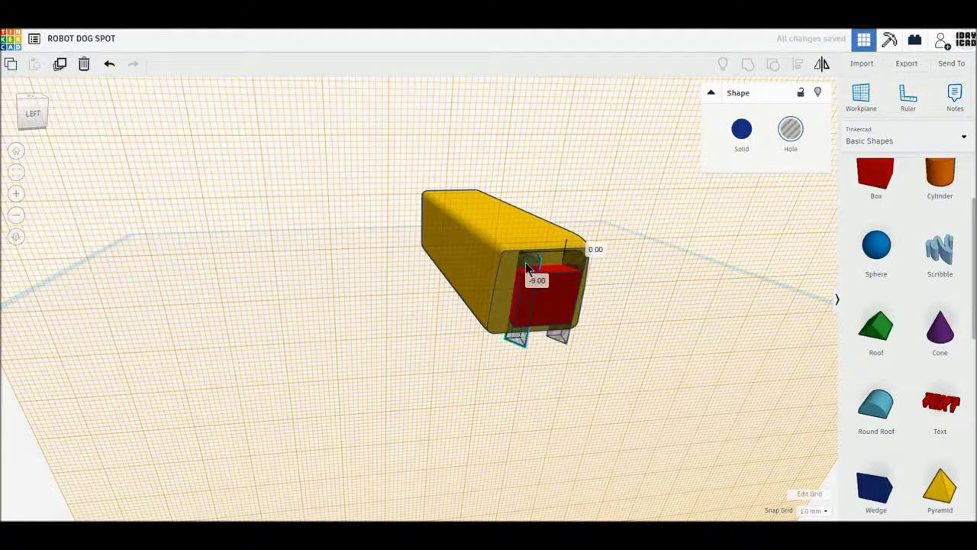
{"action": "left_click", "coordinate": [821, 64]}
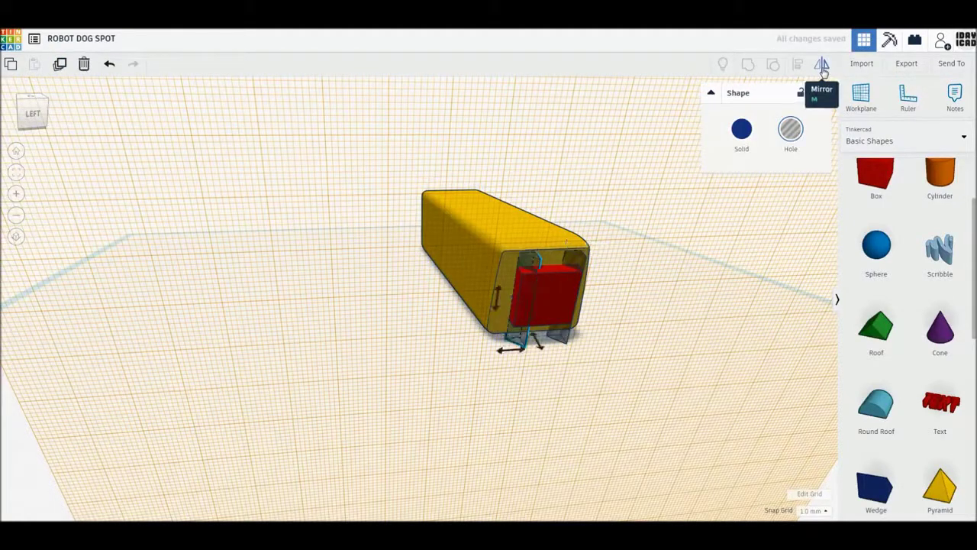
Mirror the copied wedge, then group both wedge holes with the red block.
{"action": "left_click", "coordinate": [519, 353]}
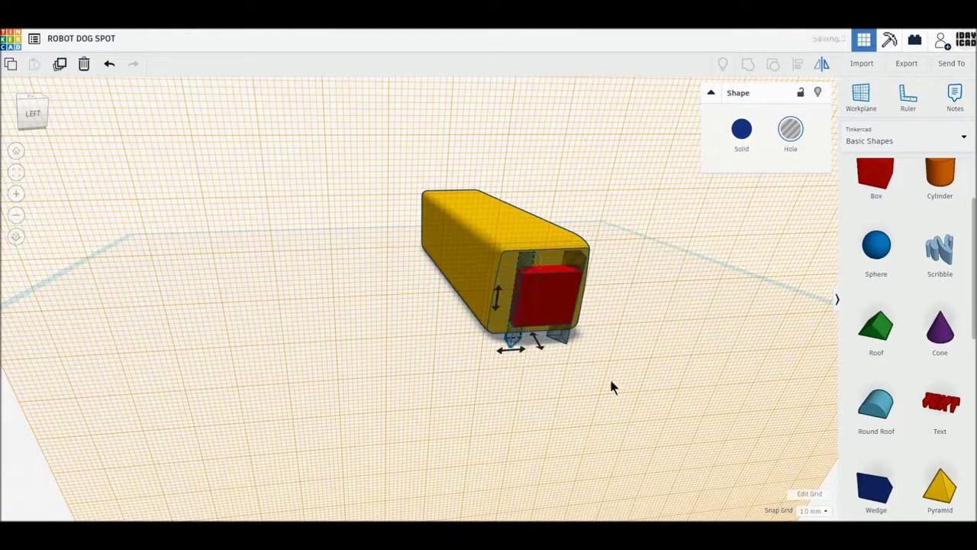
{"action": "left_click", "coordinate": [600, 338]}
{"action": "left_click", "coordinate": [526, 265]}
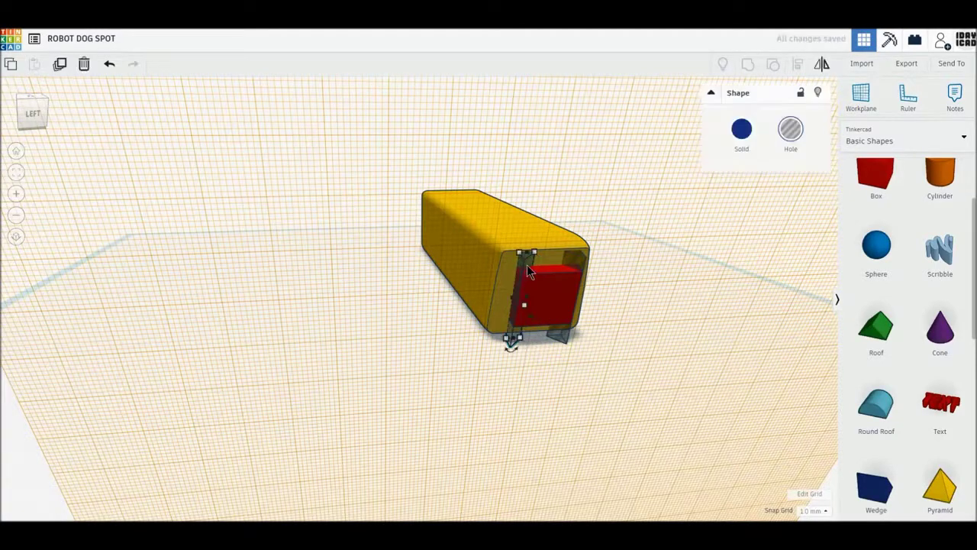
{"action": "left_click", "coordinate": [576, 267], "text": "shift"}
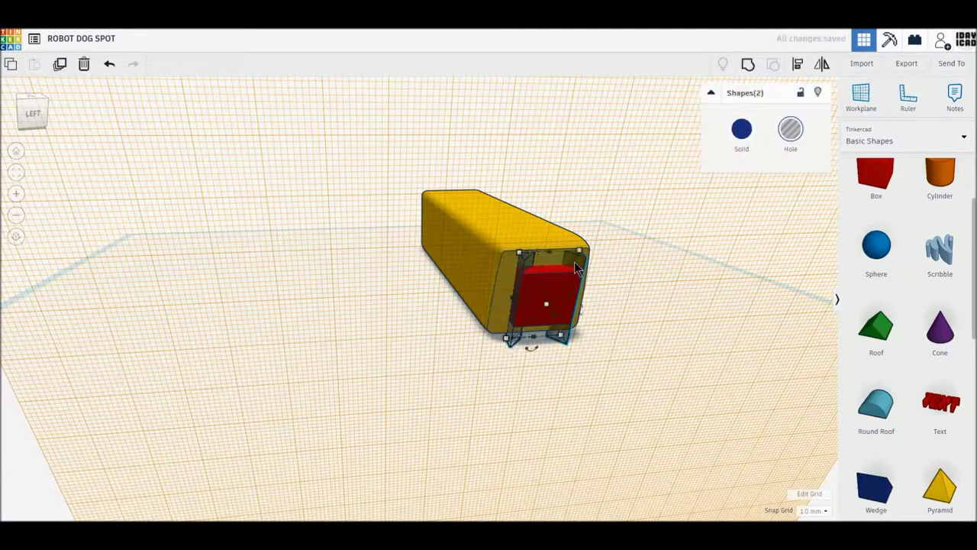
{"action": "left_click", "coordinate": [553, 296], "text": "shift"}
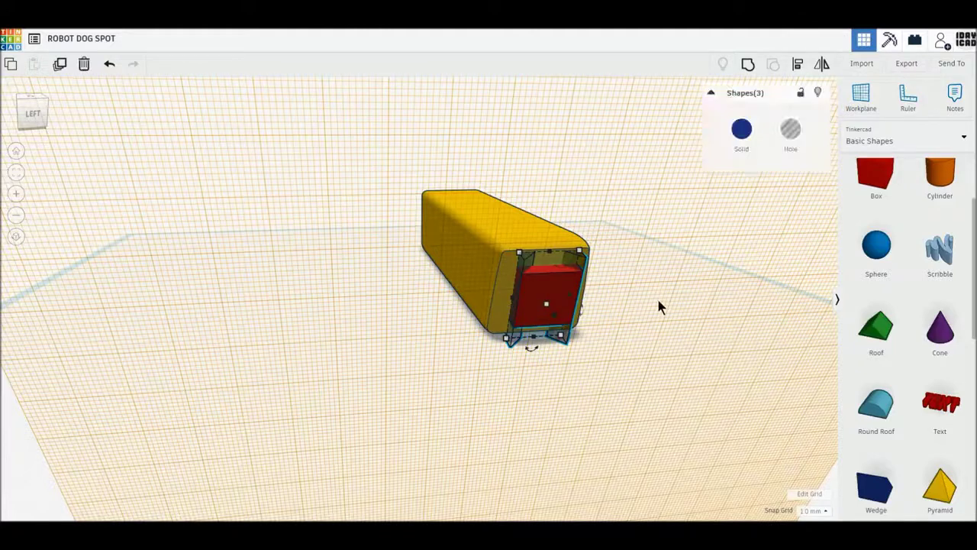
{"action": "left_click", "coordinate": [747, 65]}
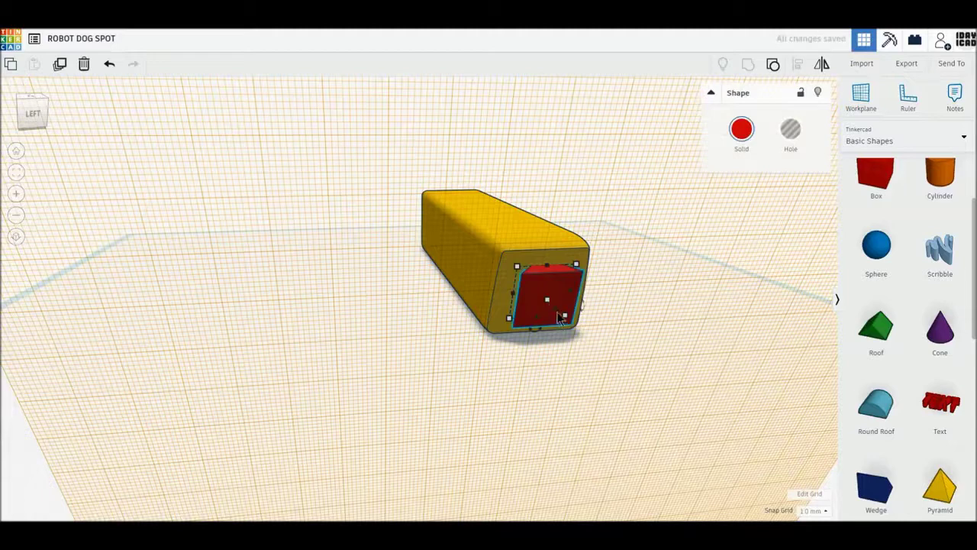
Turn the combined red shape into a hole, align it with the body, and group to cut the pocket.
{"action": "left_click_drag", "start_coordinate": [559, 318], "coordinate": [554, 314]}
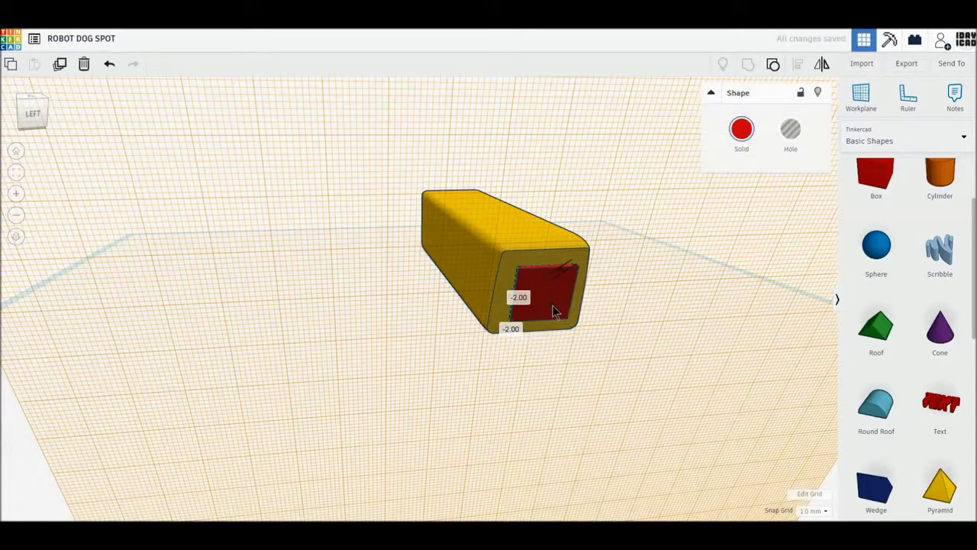
{"action": "left_click_drag", "start_coordinate": [555, 311], "coordinate": [556, 307]}
{"action": "left_click", "coordinate": [790, 131]}
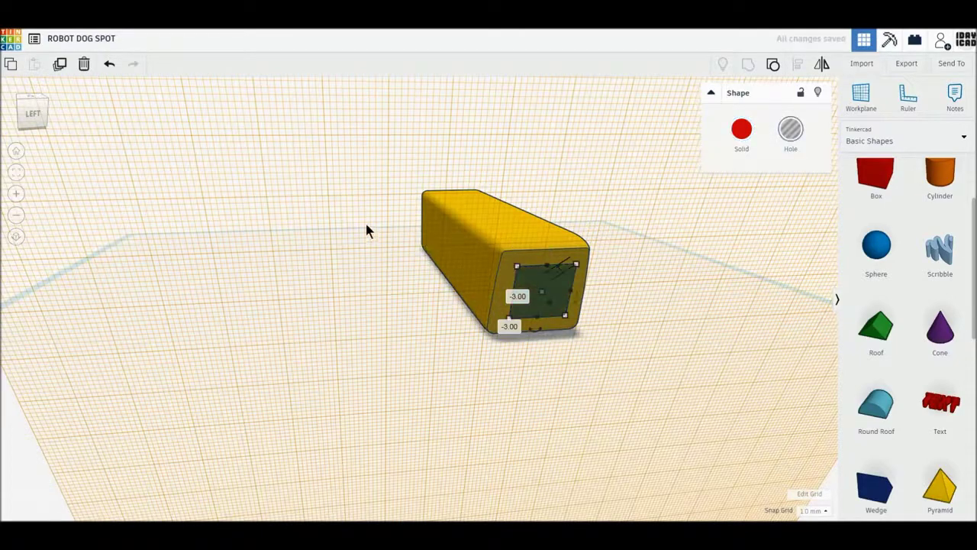
{"action": "key", "text": "ctrl+a"}
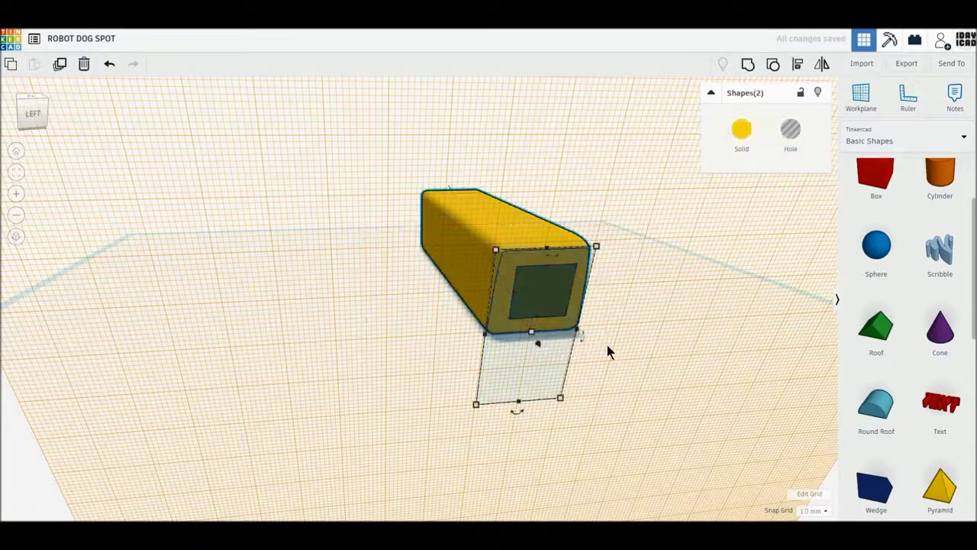
{"action": "left_click", "coordinate": [798, 67]}
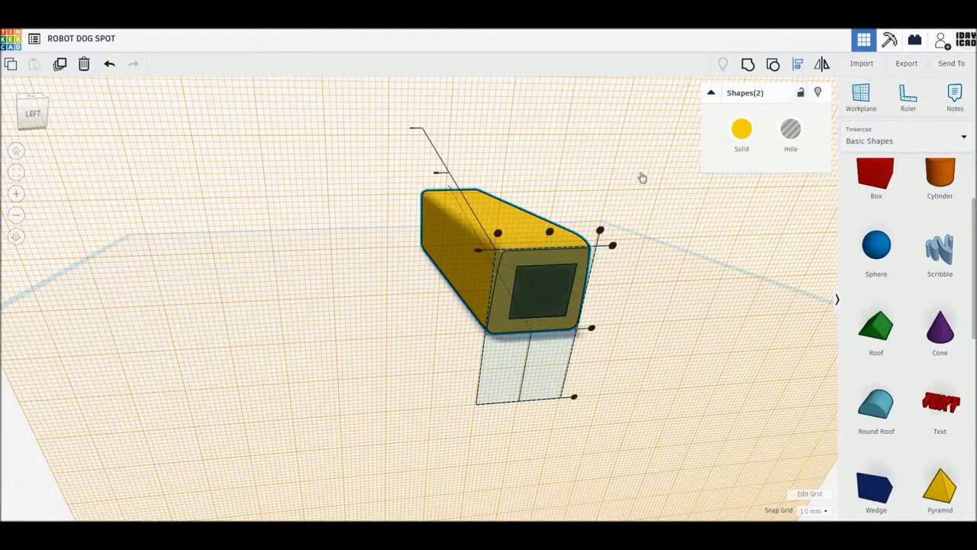
{"action": "left_click", "coordinate": [549, 233]}
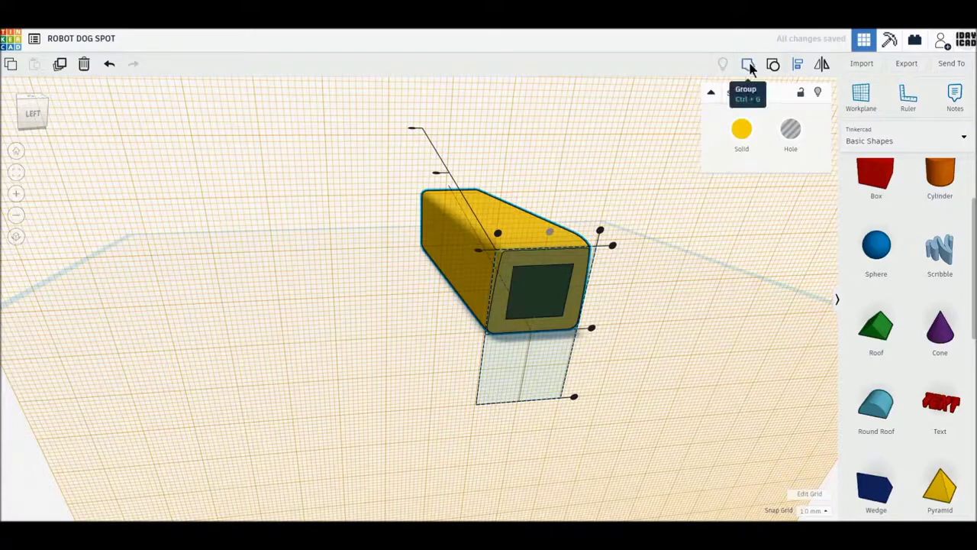
{"action": "left_click", "coordinate": [750, 68]}
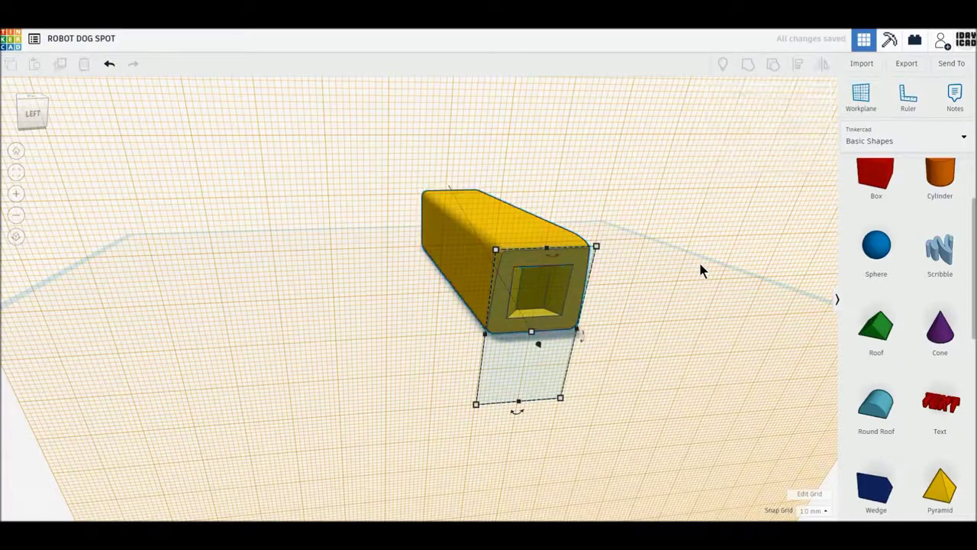
{"action": "left_click", "coordinate": [700, 265]}
Add a new dark grey box beside the body and flatten it to a 0.5 mm plate.
{"action": "left_click", "coordinate": [877, 178]}
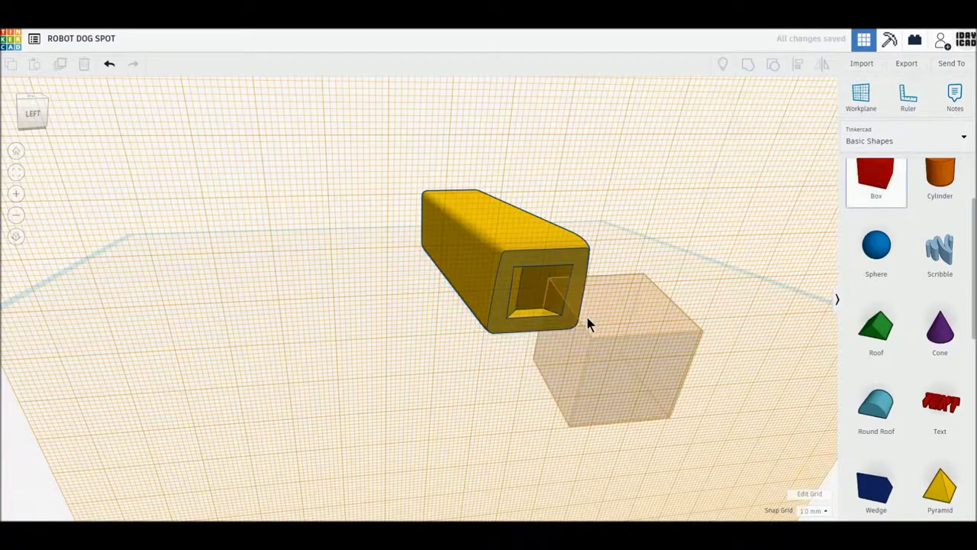
{"action": "left_click", "coordinate": [590, 319]}
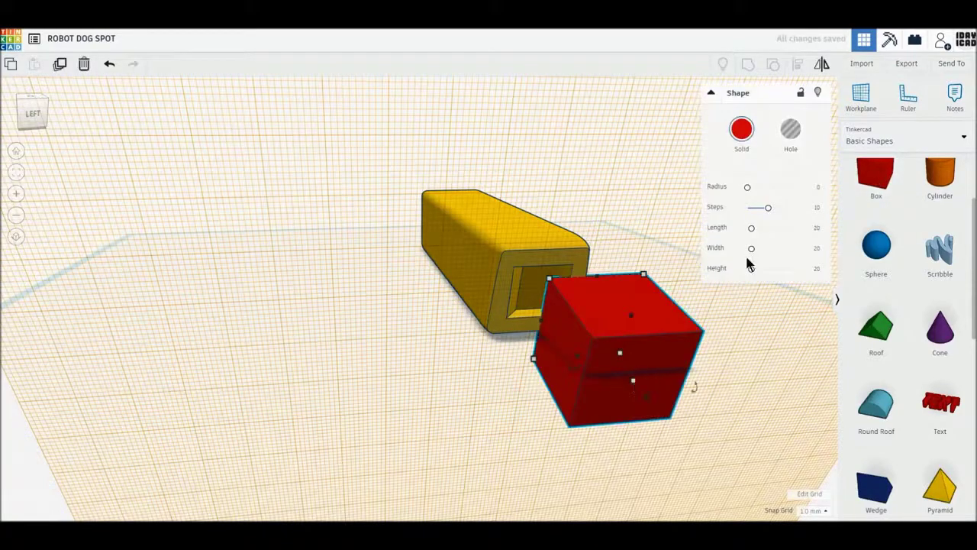
{"action": "left_click", "coordinate": [744, 127]}
{"action": "left_click", "coordinate": [932, 222]}
{"action": "left_click_drag", "start_coordinate": [634, 387], "coordinate": [589, 323]}
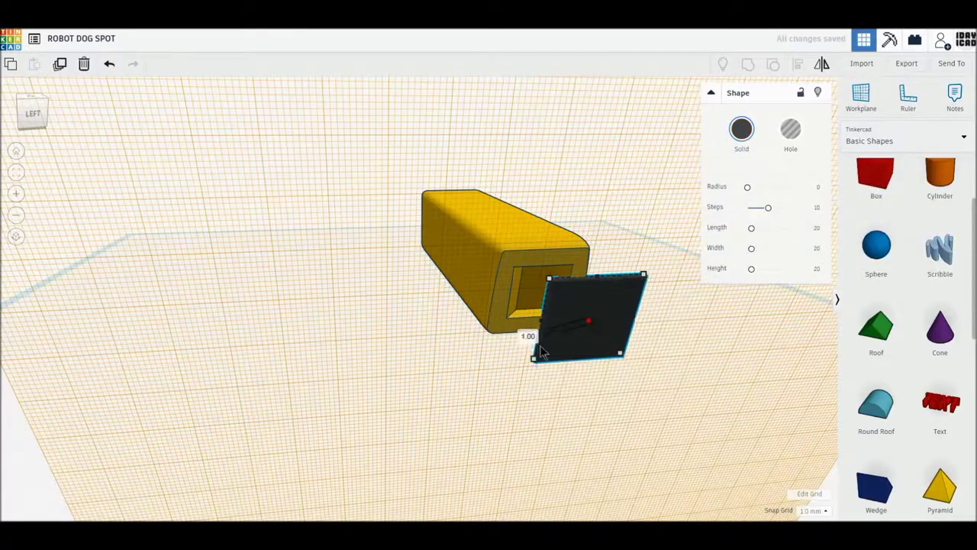
{"action": "type", "text": "0.5"}
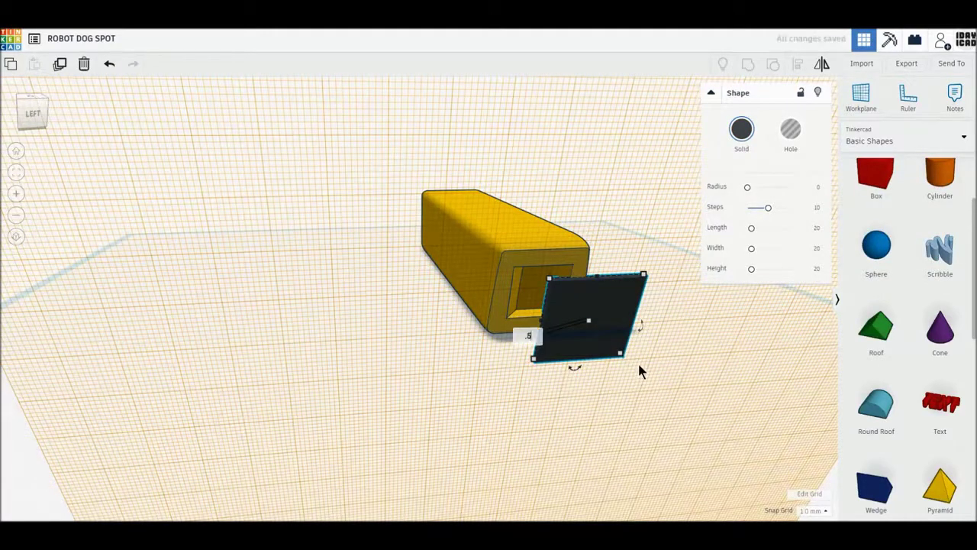
{"action": "key", "text": "Return"}
Shrink the plate to 14 mm wide and move it into the yellow box's square opening.
{"action": "left_click_drag", "start_coordinate": [644, 275], "coordinate": [619, 299]}
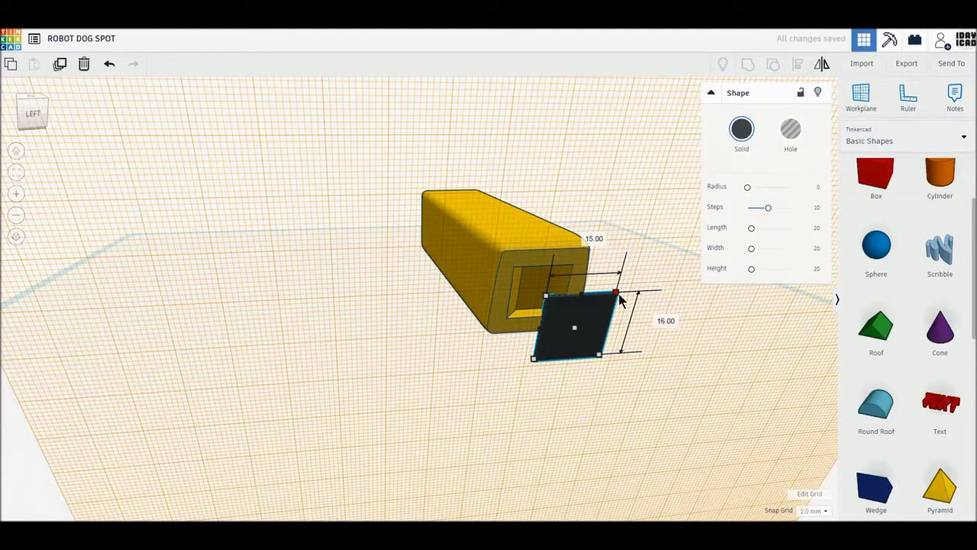
{"action": "left_click_drag", "start_coordinate": [617, 299], "coordinate": [566, 300]}
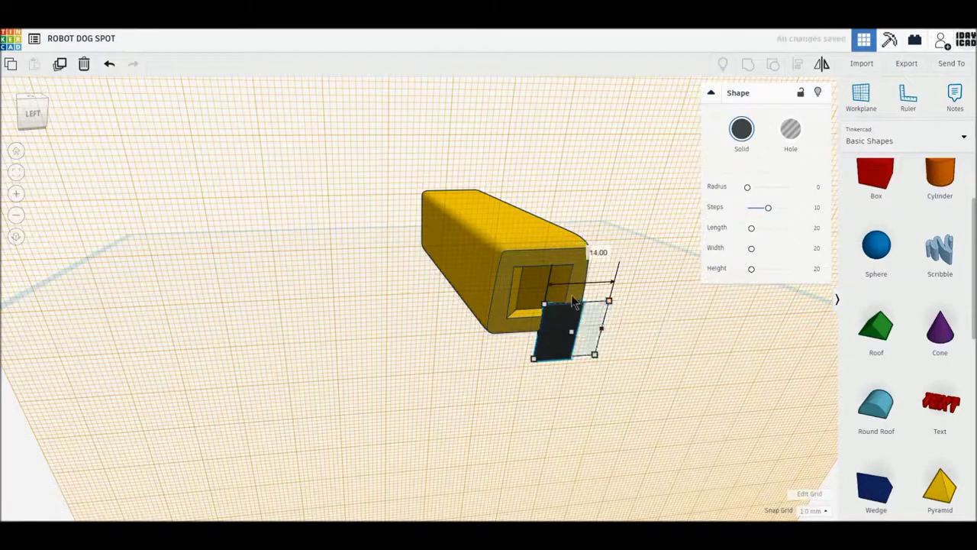
{"action": "left_click", "coordinate": [585, 275]}
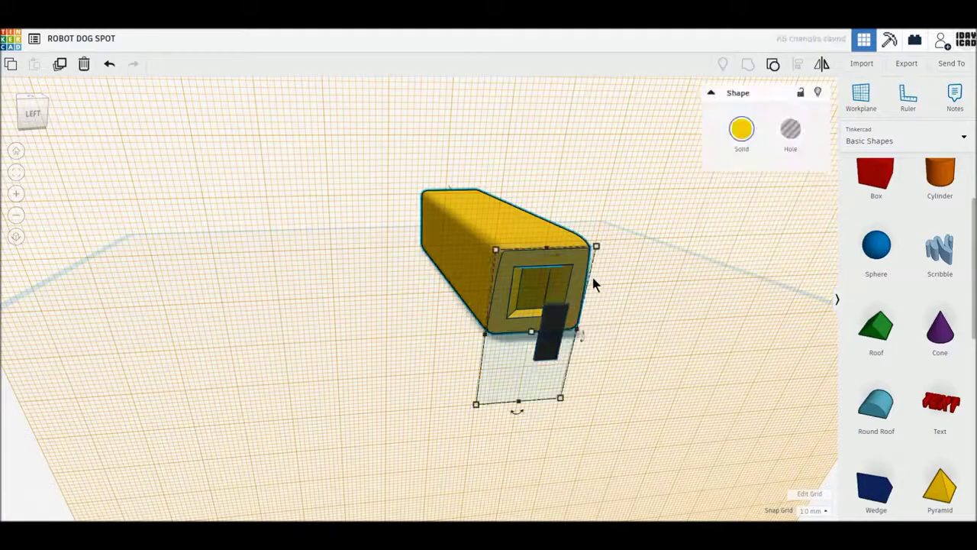
{"action": "left_click", "coordinate": [562, 339]}
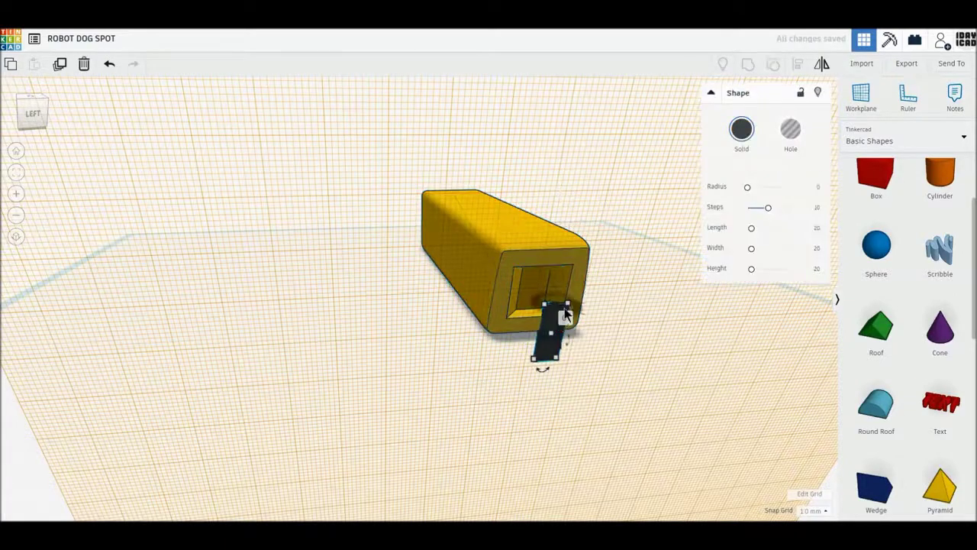
{"action": "type", "text": "14"}
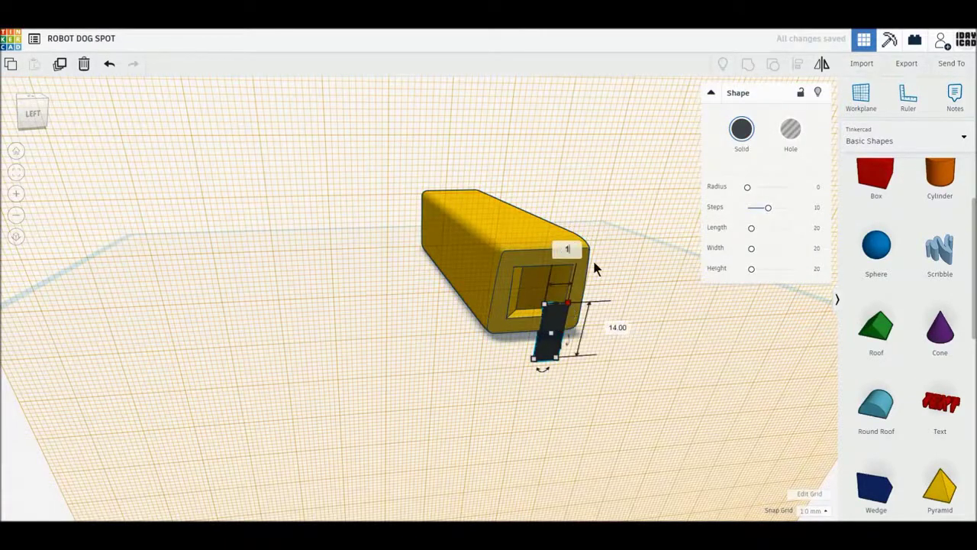
{"action": "key", "text": "Return"}
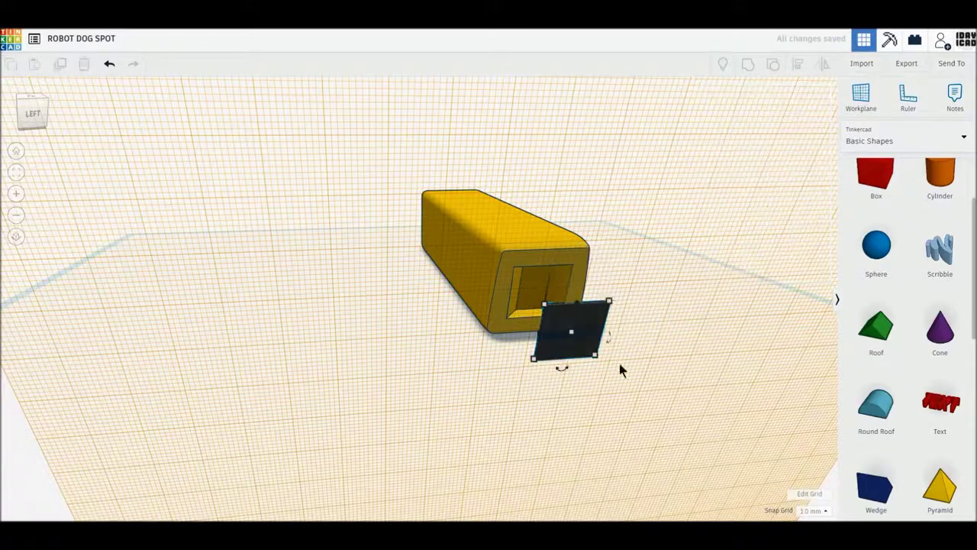
{"action": "mouse_move", "coordinate": [589, 327]}
{"action": "left_mouse_down"}
{"action": "mouse_move", "coordinate": [562, 292]}
{"action": "mouse_move", "coordinate": [547, 297]}
{"action": "left_mouse_up"}
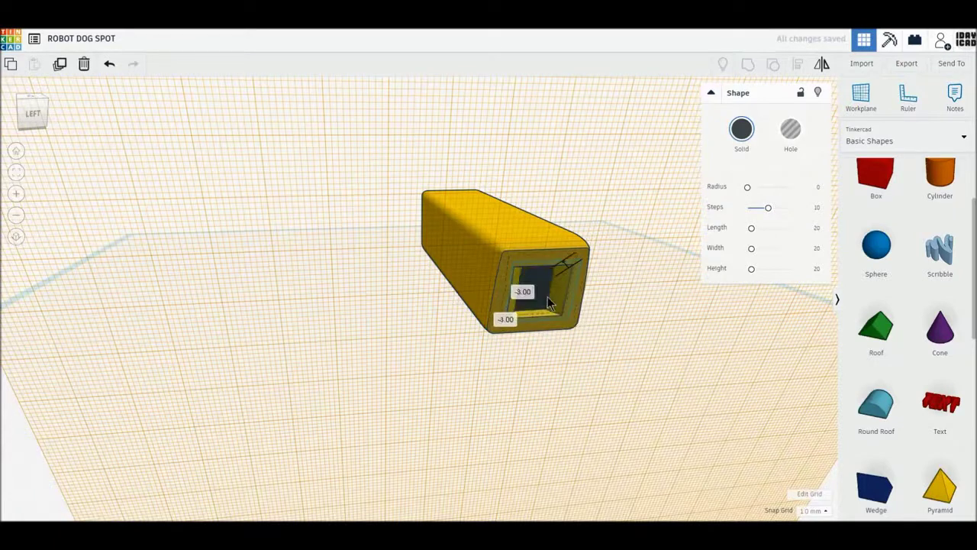
{"action": "left_click", "coordinate": [630, 312]}
Centre the dark inner plate within the yellow box using Align.
{"action": "left_click_drag", "start_coordinate": [370, 238], "coordinate": [621, 340]}
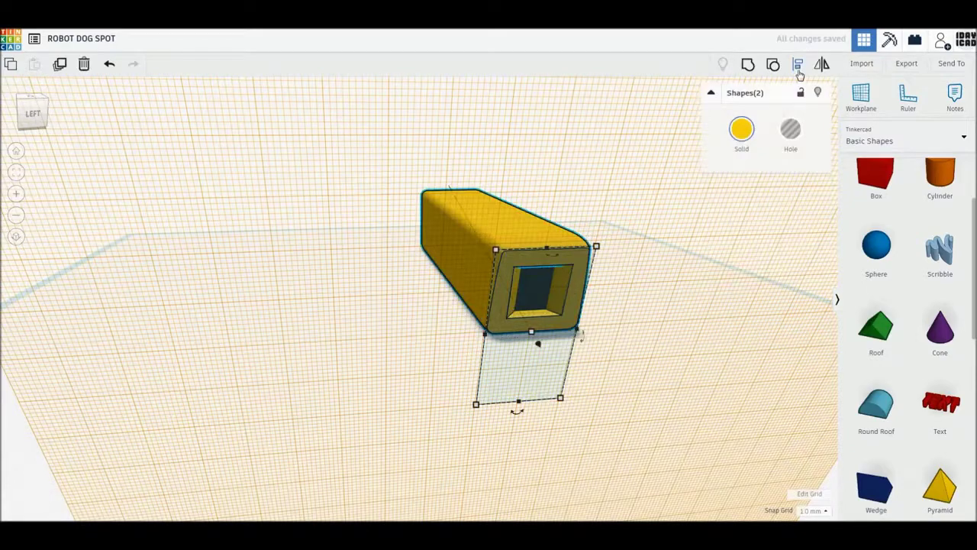
{"action": "left_click", "coordinate": [797, 66]}
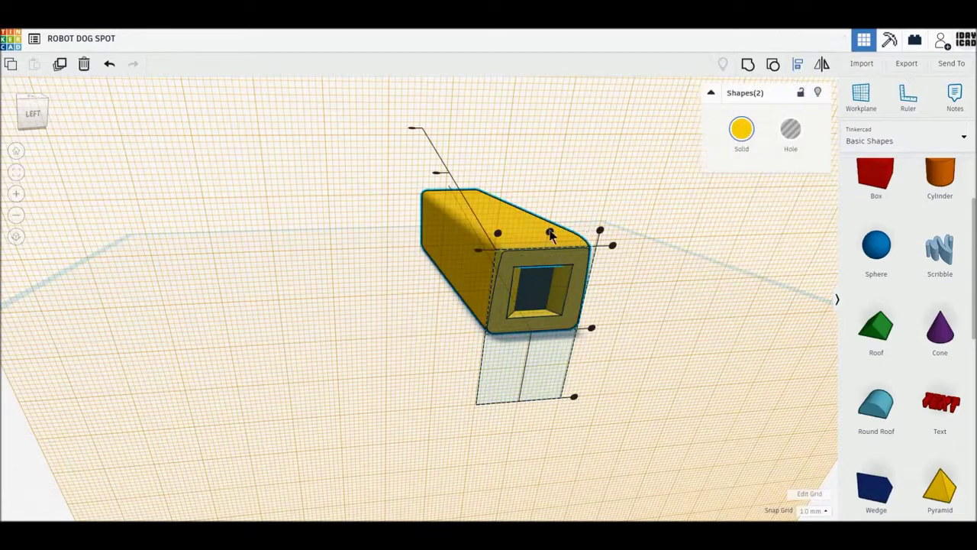
{"action": "left_click", "coordinate": [549, 232]}
{"action": "left_click", "coordinate": [670, 298]}
{"action": "mouse_move", "coordinate": [672, 332]}
{"action": "right_mouse_down"}
{"action": "mouse_move", "coordinate": [616, 295]}
{"action": "mouse_move", "coordinate": [613, 264]}
{"action": "mouse_move", "coordinate": [617, 321]}
{"action": "right_mouse_up"}
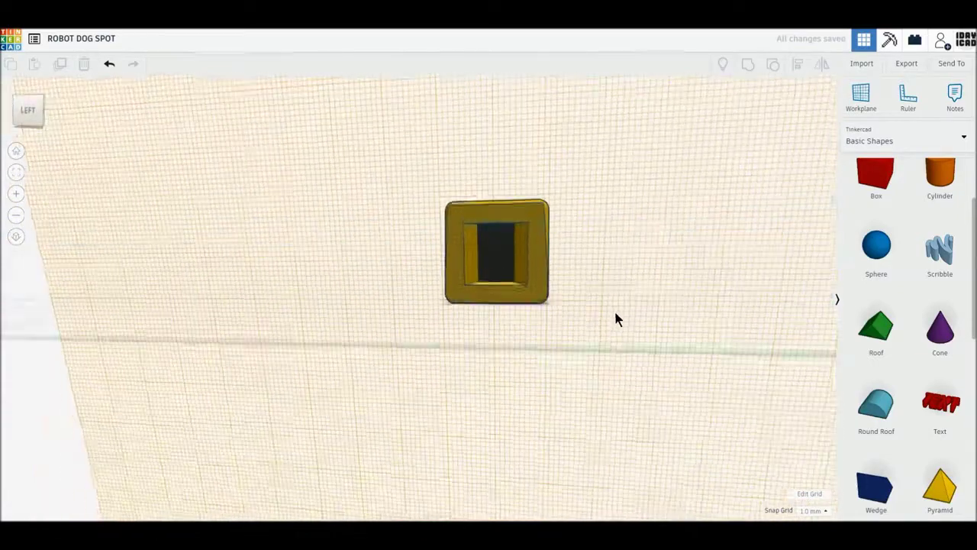
Group the box and plate with Multicolor on so the plate stays dark.
{"action": "left_click_drag", "start_coordinate": [362, 191], "coordinate": [579, 335]}
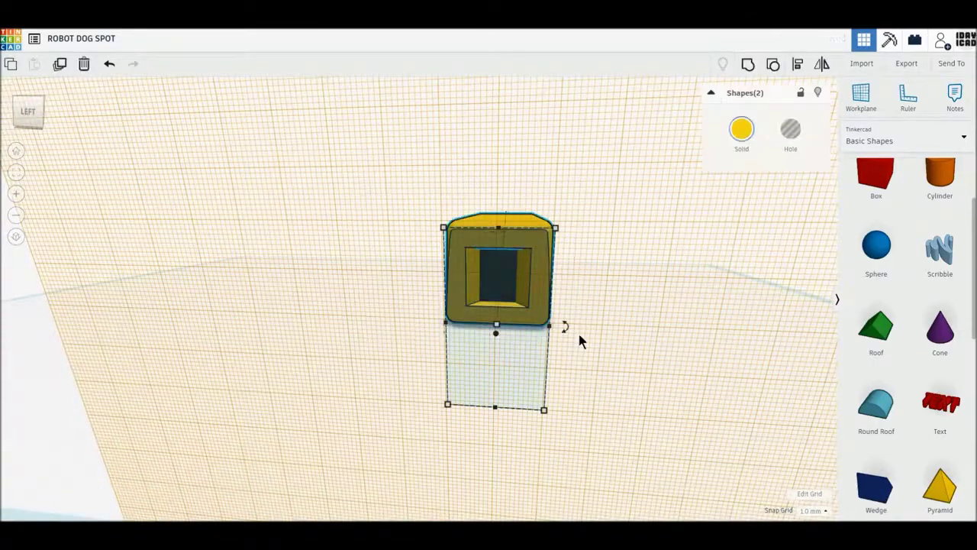
{"action": "left_click", "coordinate": [748, 65]}
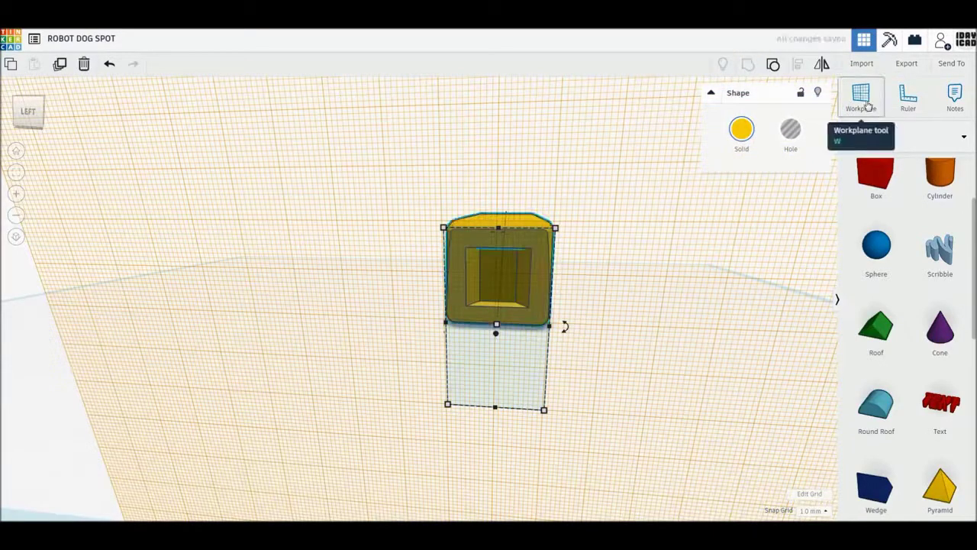
{"action": "left_click", "coordinate": [742, 130]}
{"action": "left_click", "coordinate": [765, 269]}
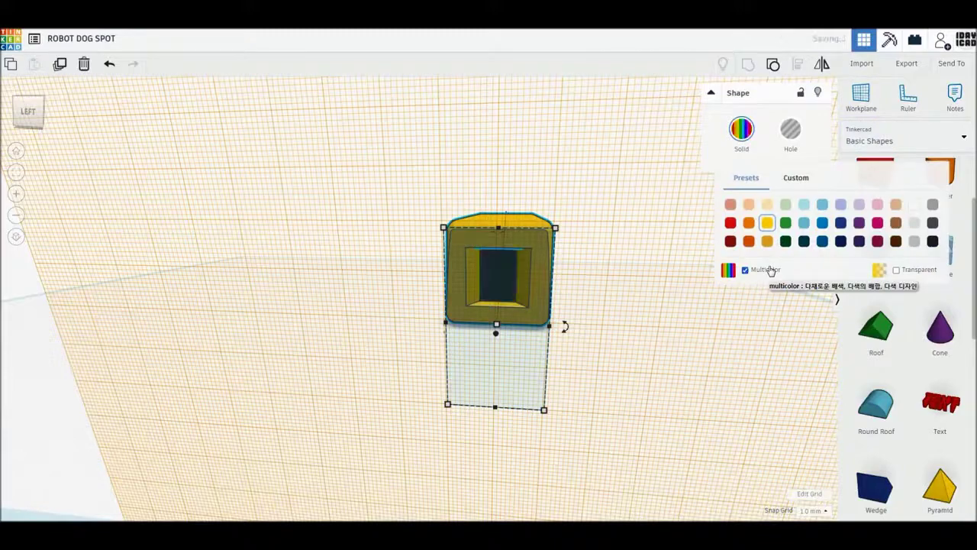
{"action": "left_click", "coordinate": [669, 288]}
Reset the workplane to the ground and view the long body at an angle.
{"action": "left_click", "coordinate": [861, 95]}
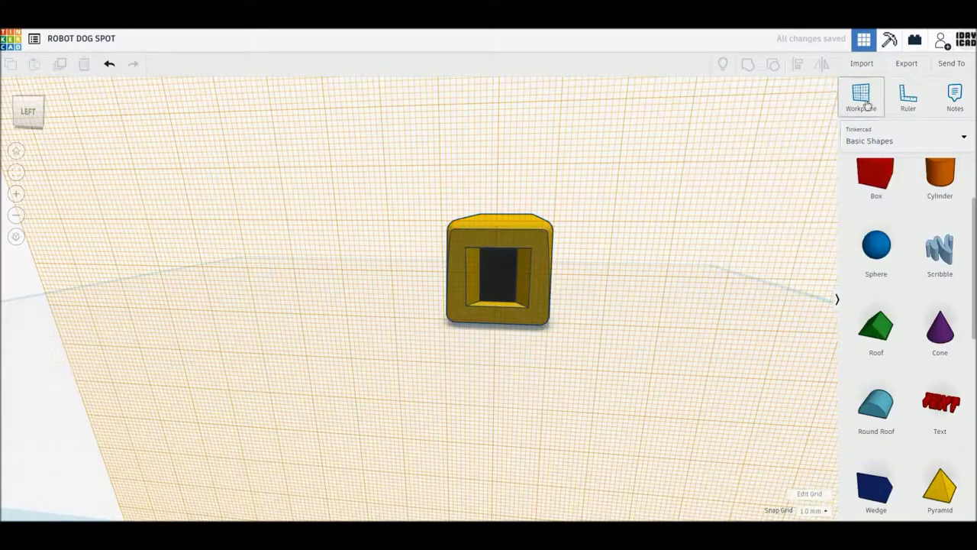
{"action": "left_click", "coordinate": [641, 354]}
{"action": "mouse_move", "coordinate": [639, 354]}
{"action": "right_mouse_down"}
{"action": "mouse_move", "coordinate": [629, 374]}
{"action": "mouse_move", "coordinate": [603, 376]}
{"action": "right_mouse_up"}
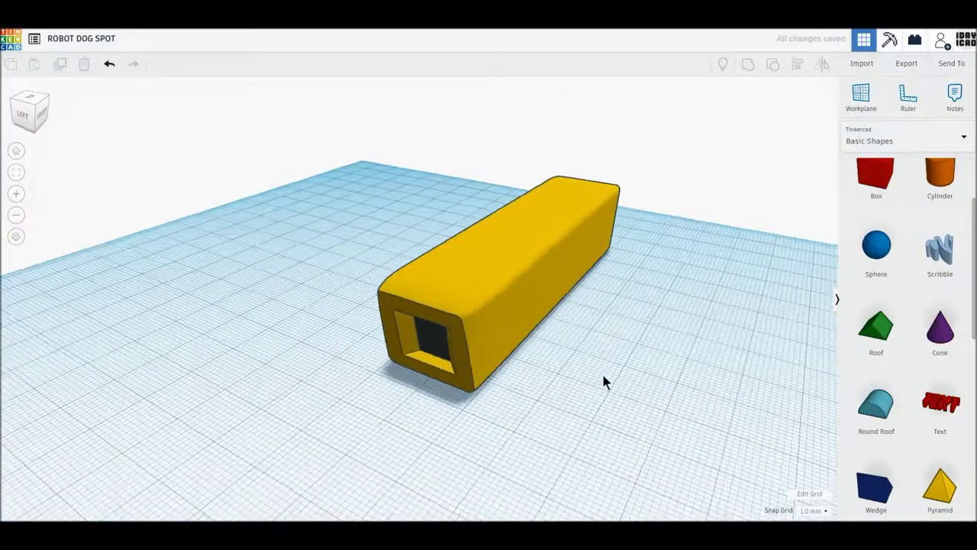
Add a red box and size it 22 × 10 × 10 mm.
{"action": "scroll", "coordinate": [603, 381], "scroll_direction": "down", "scroll_amount": 2}
{"action": "mouse_move", "coordinate": [875, 176]}
{"action": "left_mouse_down"}
{"action": "mouse_move", "coordinate": [584, 361]}
{"action": "mouse_move", "coordinate": [577, 354]}
{"action": "left_mouse_up"}
{"action": "left_click", "coordinate": [542, 403]}
{"action": "type", "text": "10"}
{"action": "key", "text": "Return"}
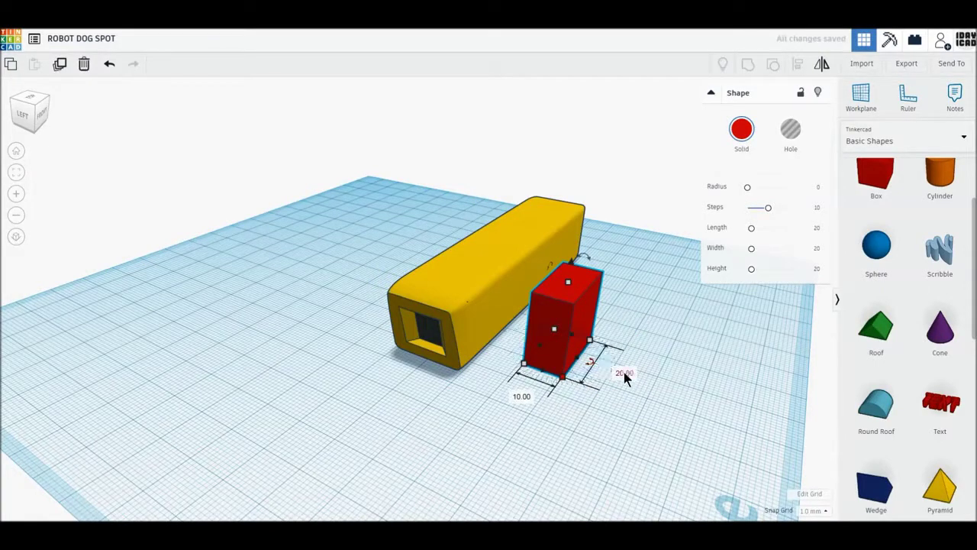
{"action": "left_click", "coordinate": [522, 395]}
{"action": "type", "text": "22"}
{"action": "key", "text": "Return"}
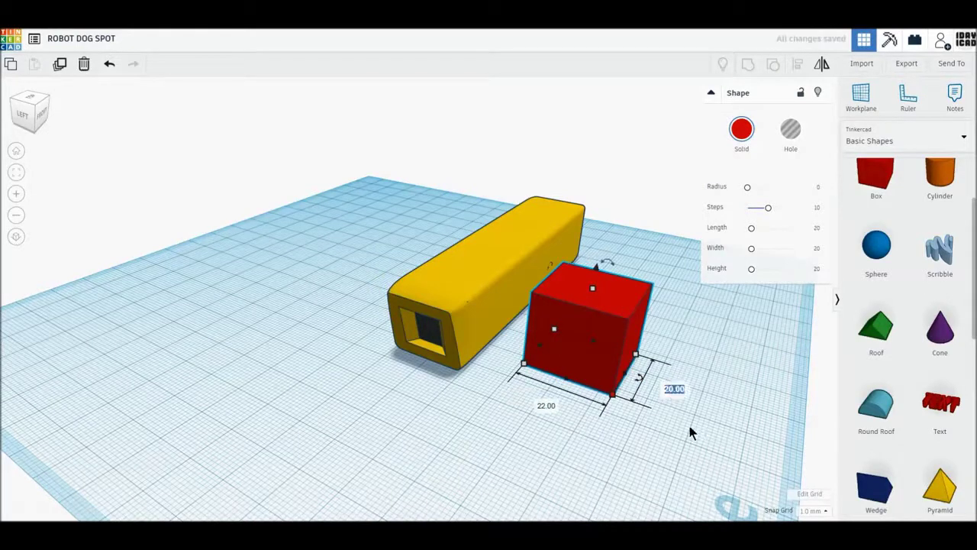
{"action": "type", "text": "10"}
{"action": "key", "text": "Return"}
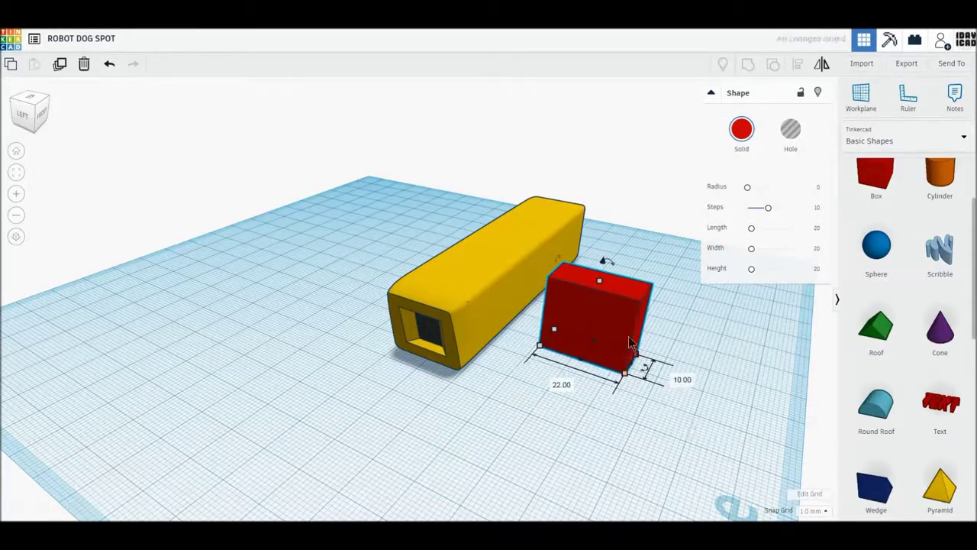
{"action": "left_click", "coordinate": [642, 313]}
{"action": "type", "text": "10"}
{"action": "key", "text": "Return"}
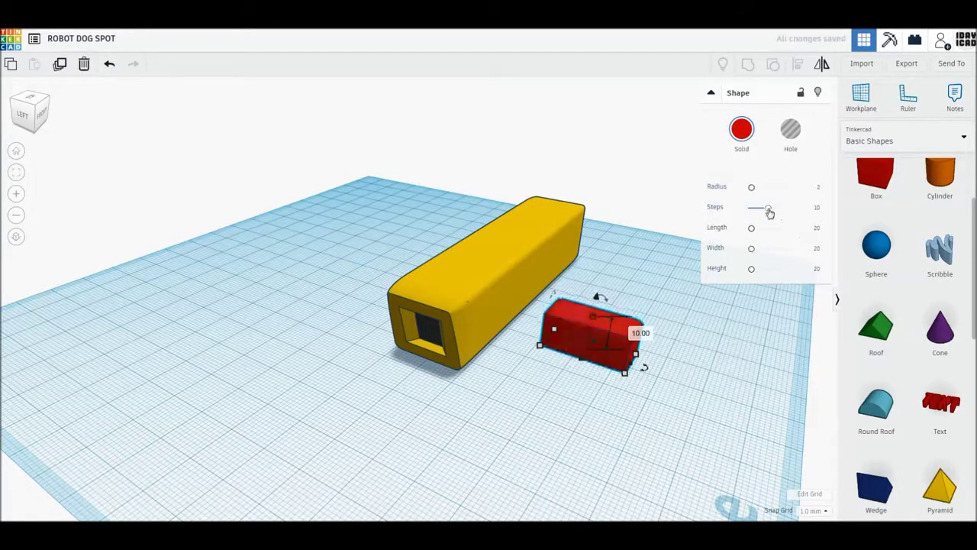
Raise the red box's Steps to 20 for smoothly rounded edges.
{"action": "left_click_drag", "start_coordinate": [768, 212], "coordinate": [831, 206]}
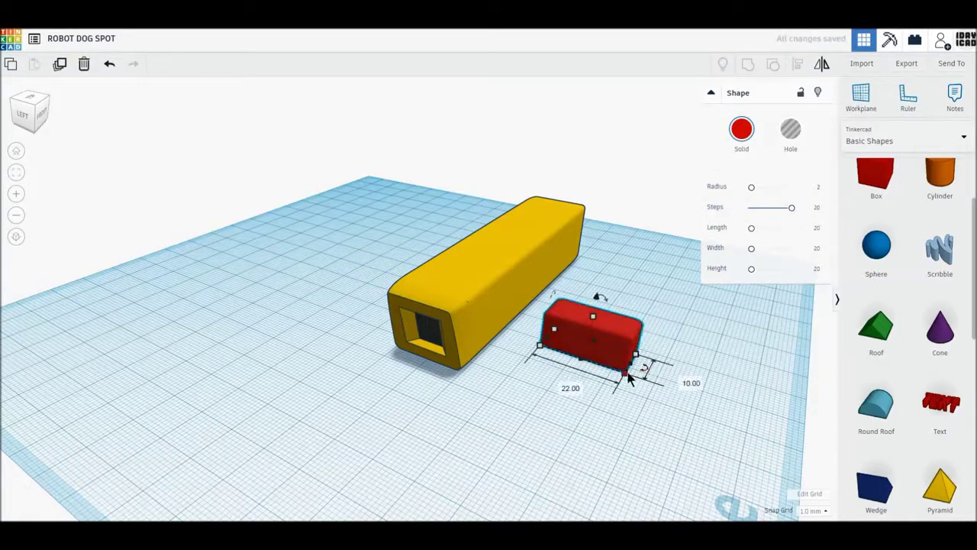
{"action": "left_click", "coordinate": [720, 377]}
{"action": "left_click", "coordinate": [940, 180]}
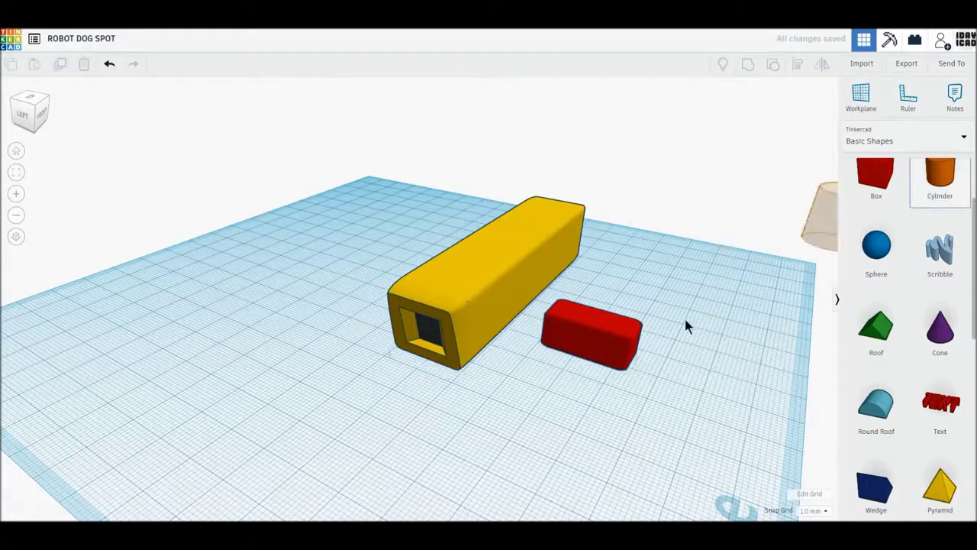
Place an orange cylinder sized 7 × 7 mm with 64 sides and bevel 1.
{"action": "left_click", "coordinate": [655, 303]}
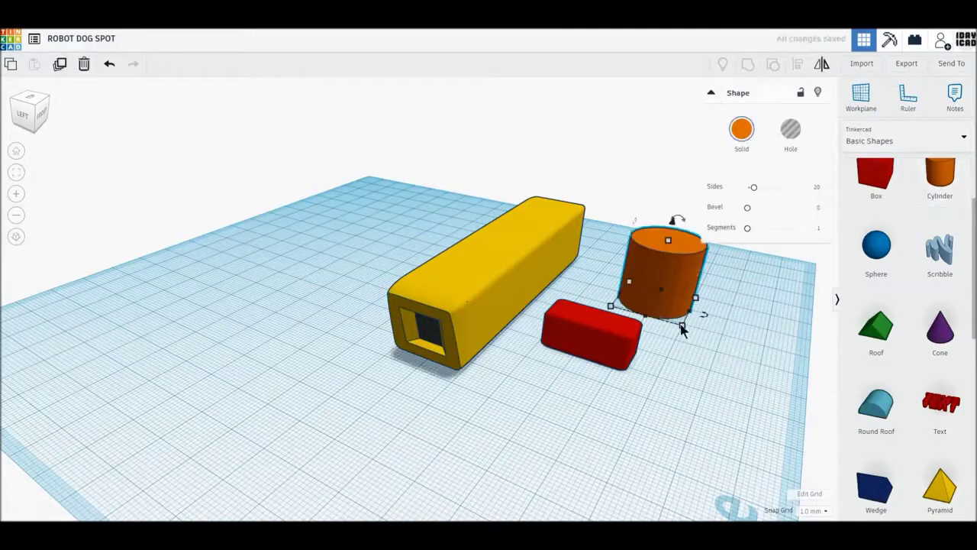
{"action": "left_click", "coordinate": [635, 340]}
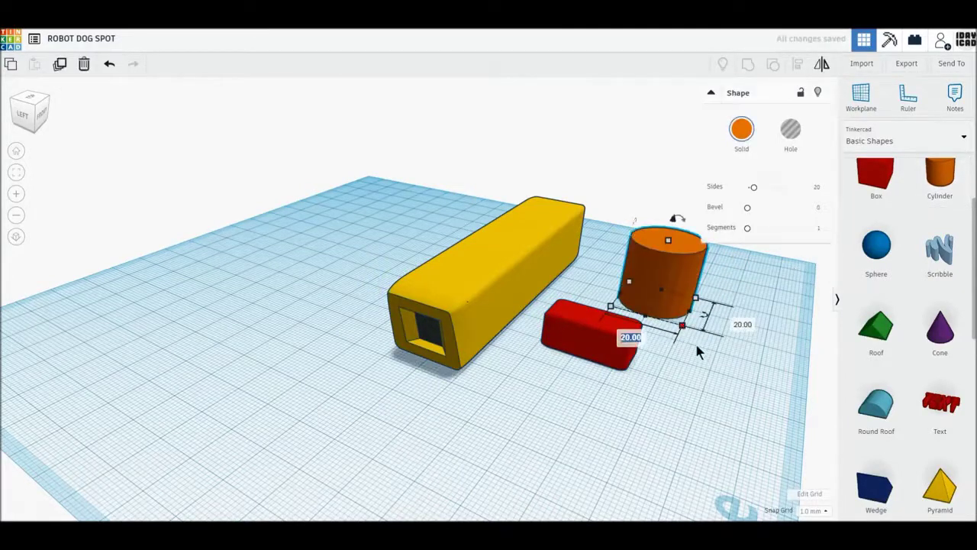
{"action": "type", "text": "7"}
{"action": "key", "text": "Return"}
{"action": "left_click", "coordinate": [694, 312]}
{"action": "type", "text": "7"}
{"action": "key", "text": "Return"}
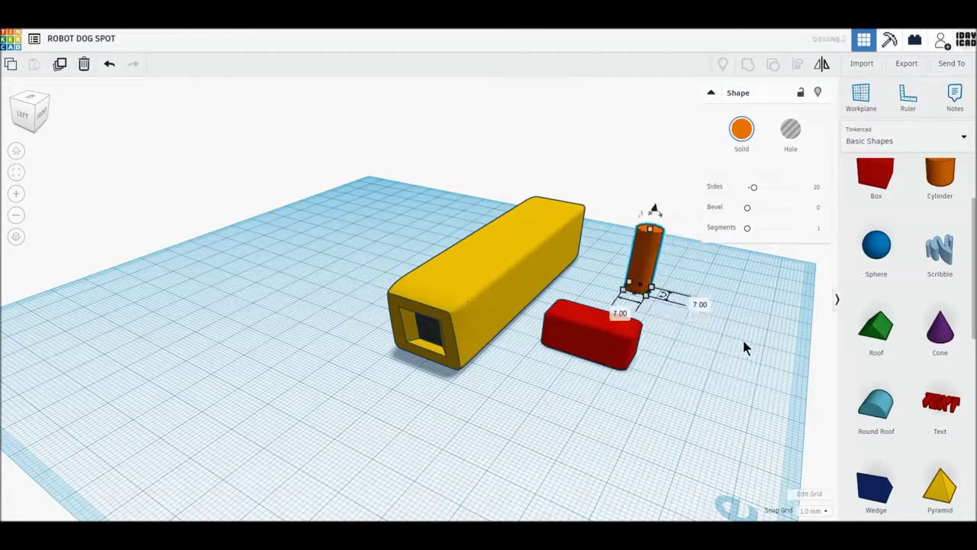
{"action": "left_click_drag", "start_coordinate": [752, 187], "coordinate": [794, 187]}
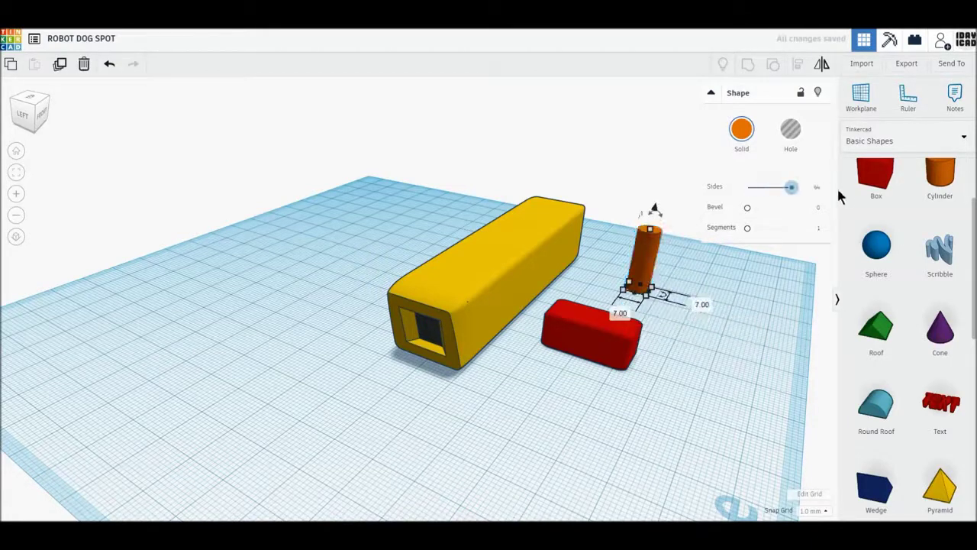
{"action": "left_click_drag", "start_coordinate": [747, 207], "coordinate": [791, 228]}
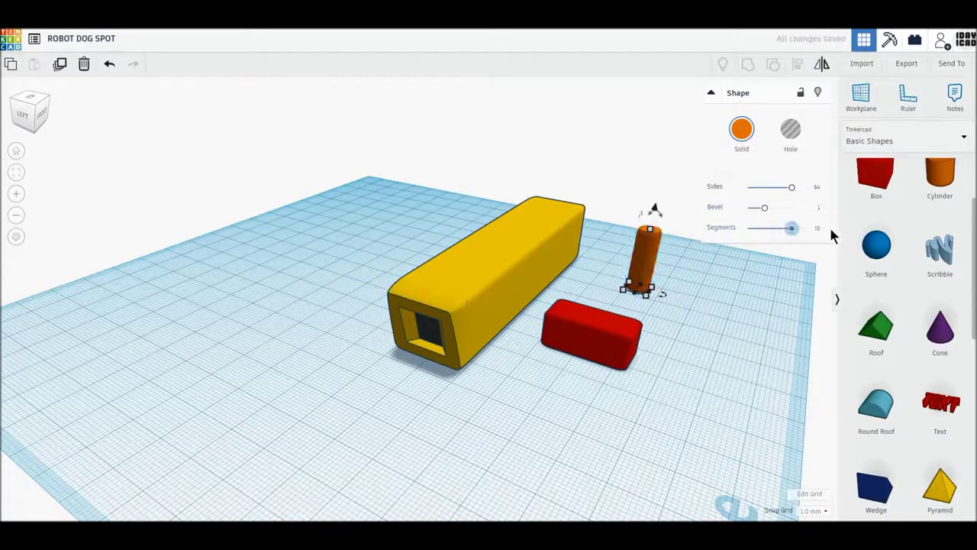
Rotate the cylinder 90° onto its side and set its length to 28 mm.
{"action": "left_click_drag", "start_coordinate": [663, 219], "coordinate": [676, 268]}
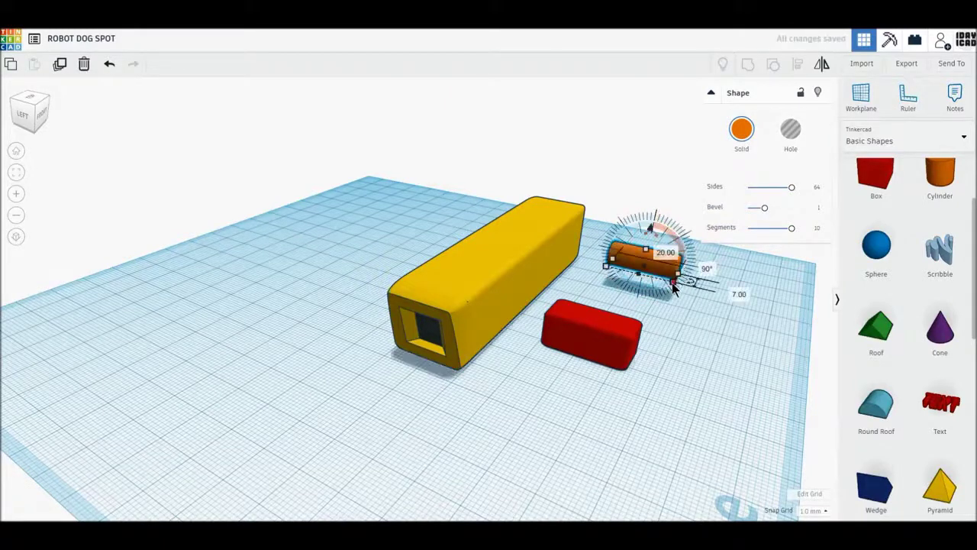
{"action": "left_click_drag", "start_coordinate": [676, 269], "coordinate": [672, 283]}
{"action": "left_click", "coordinate": [627, 295]}
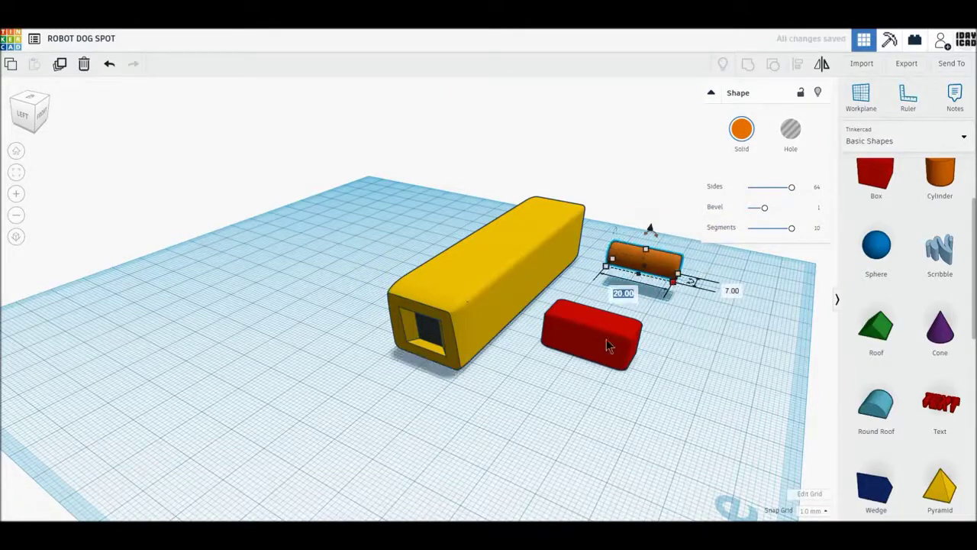
{"action": "scroll", "coordinate": [633, 347], "scroll_direction": "up", "scroll_amount": 1}
{"action": "scroll", "coordinate": [654, 349], "scroll_direction": "up", "scroll_amount": 1}
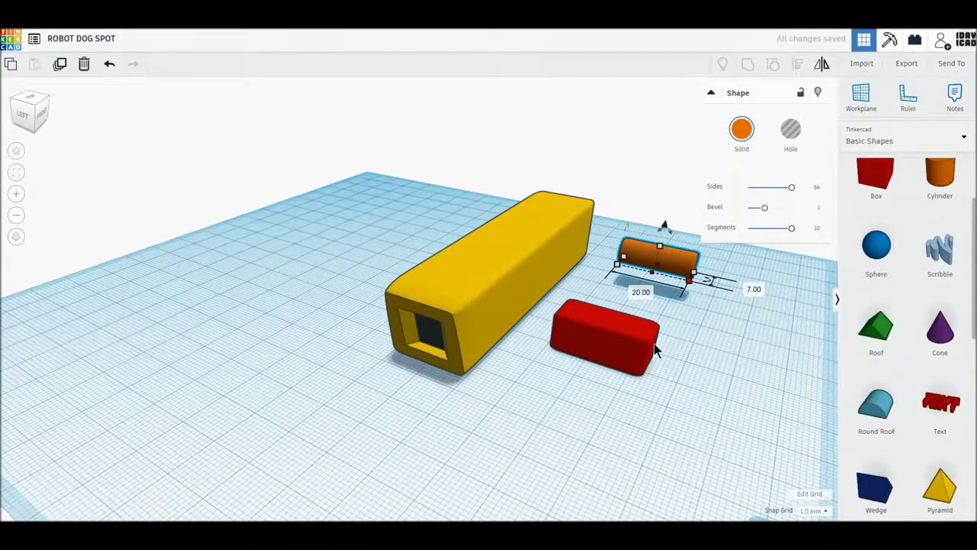
{"action": "scroll", "coordinate": [694, 351], "scroll_direction": "up", "scroll_amount": 1}
{"action": "scroll", "coordinate": [610, 352], "scroll_direction": "down", "scroll_amount": 2}
{"action": "scroll", "coordinate": [527, 344], "scroll_direction": "down", "scroll_amount": 1}
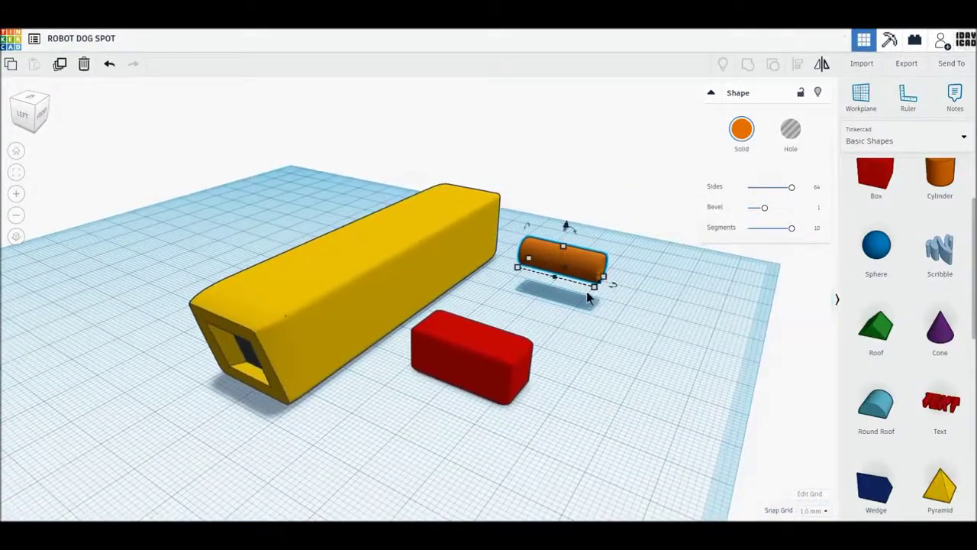
{"action": "type", "text": "28"}
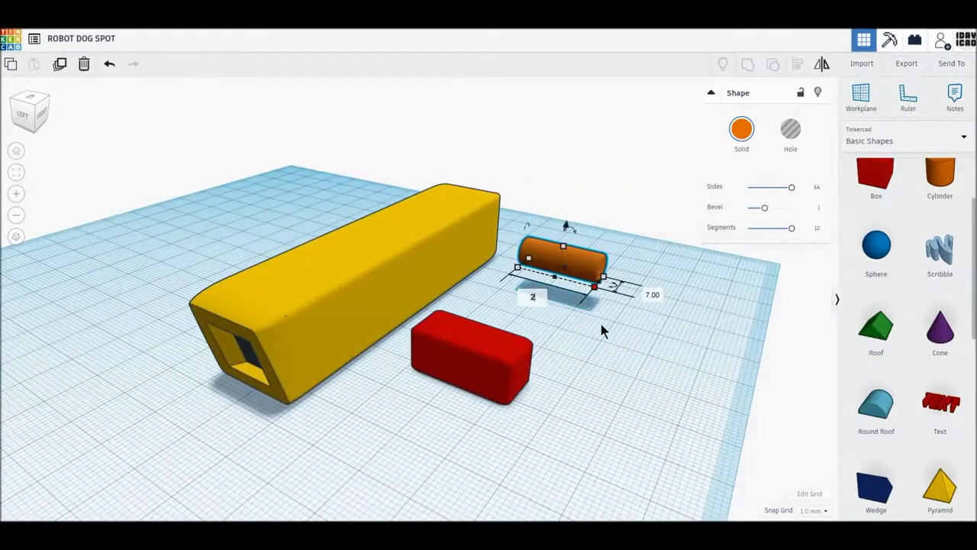
{"action": "key", "text": "Return"}
Move the cylinder beside the red box and select both.
{"action": "left_click", "coordinate": [601, 337]}
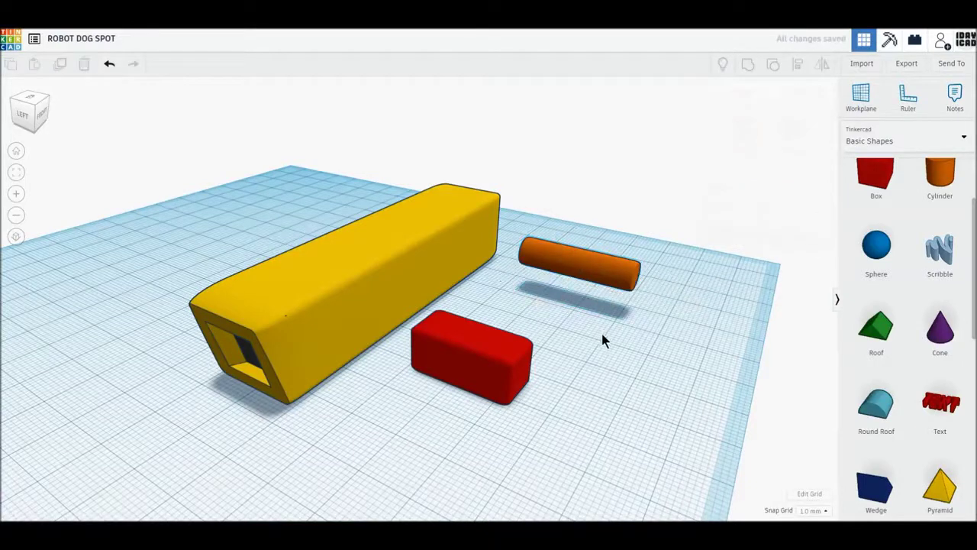
{"action": "left_click_drag", "start_coordinate": [579, 264], "coordinate": [496, 336]}
{"action": "left_click_drag", "start_coordinate": [637, 428], "coordinate": [491, 347]}
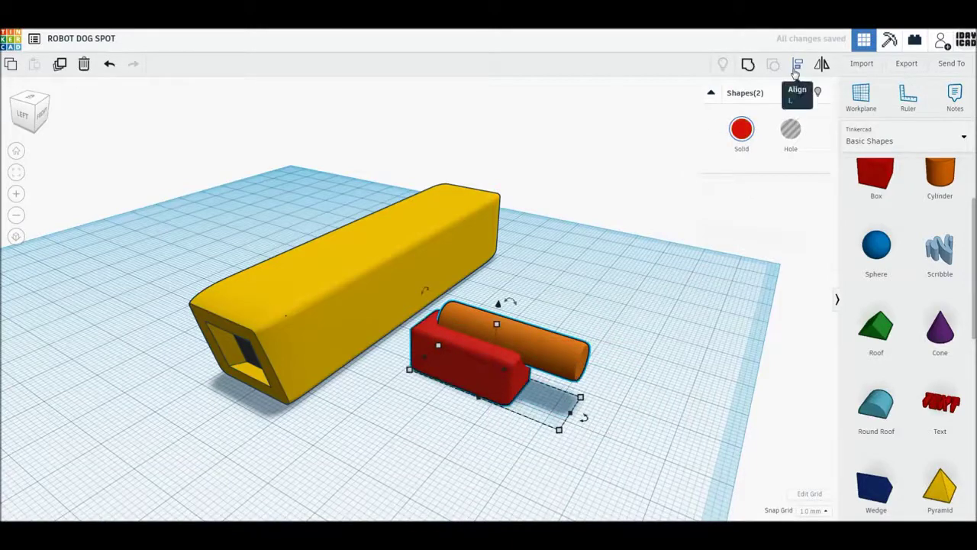
Centre the cylinder through the red box with Align.
{"action": "left_click", "coordinate": [795, 68]}
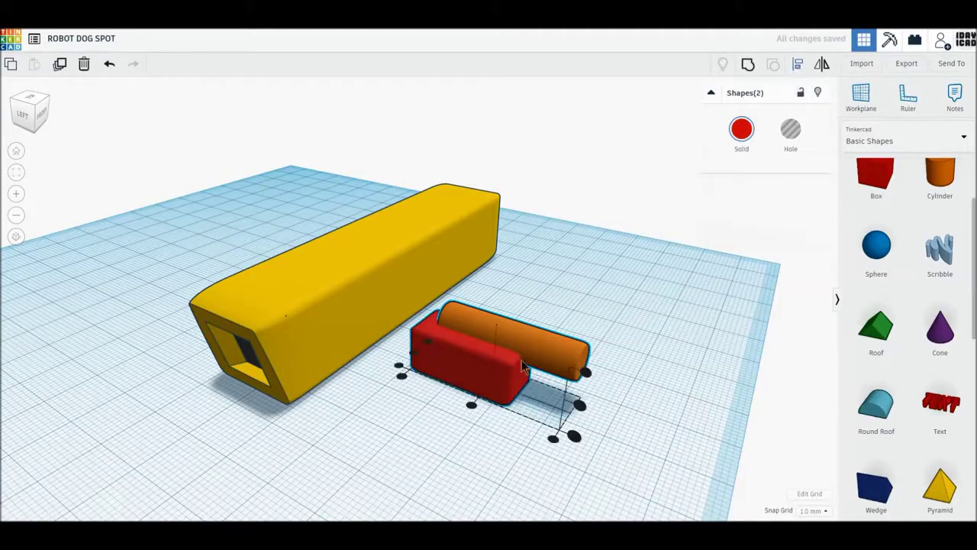
{"action": "left_click", "coordinate": [472, 405]}
{"action": "left_click", "coordinate": [421, 356]}
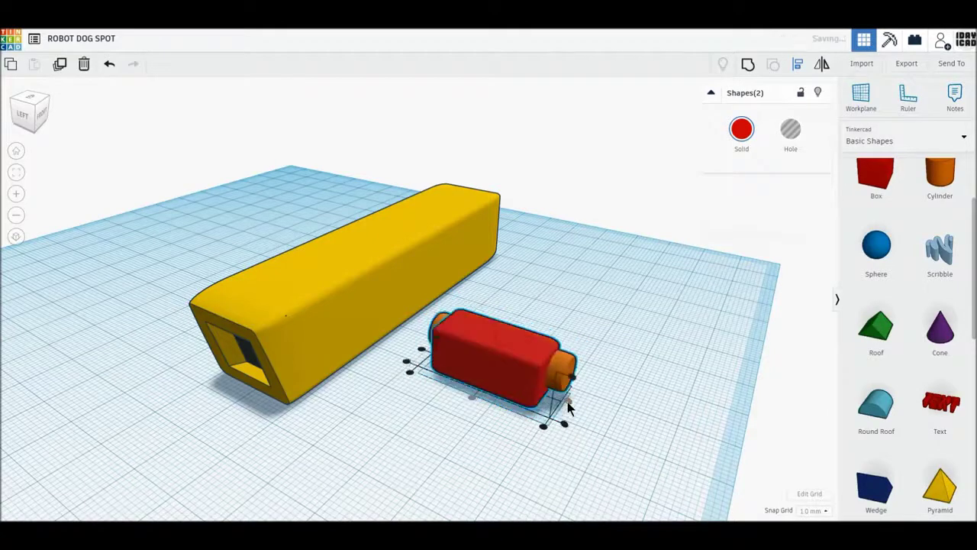
{"action": "left_click", "coordinate": [420, 353]}
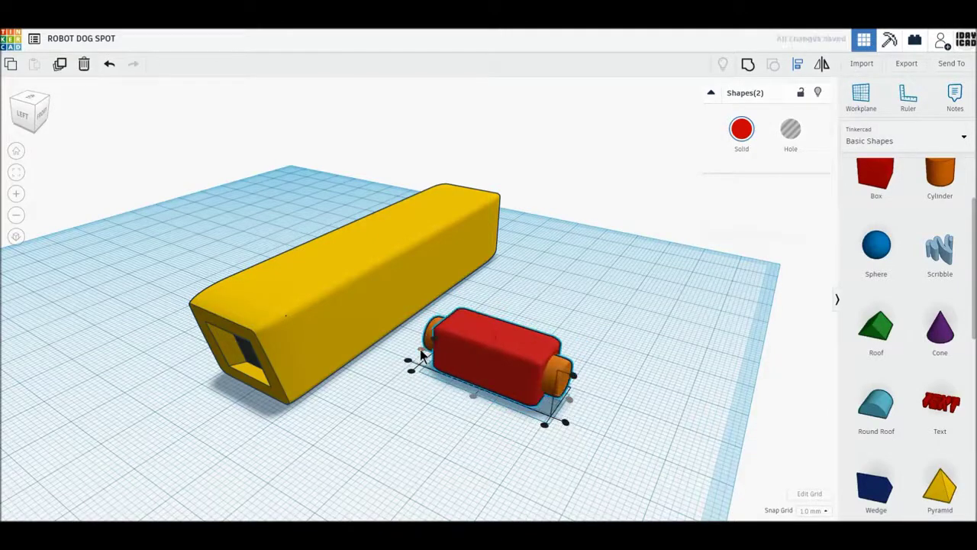
Group the box and cylinder, colour it dark grey, and move it to the body's front end.
{"action": "left_click", "coordinate": [747, 67]}
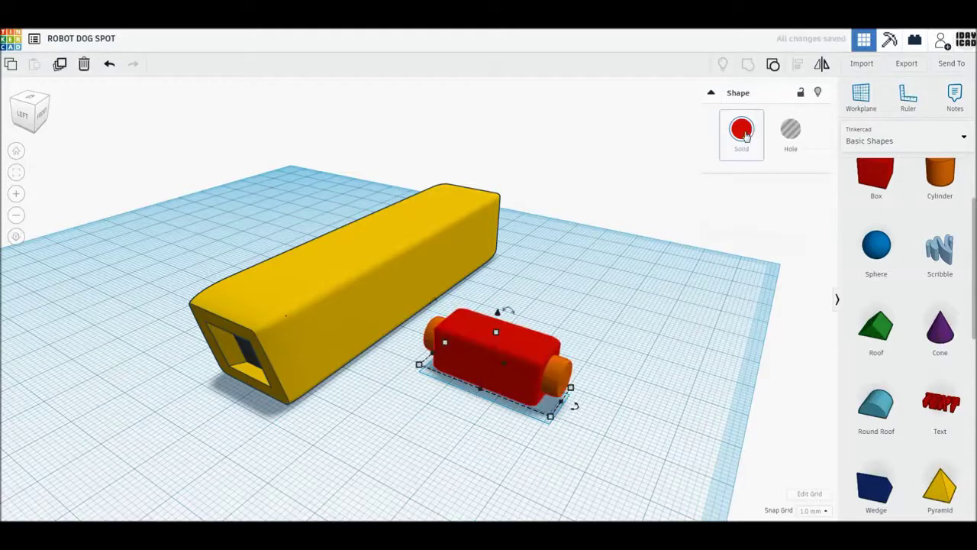
{"action": "left_click", "coordinate": [744, 133]}
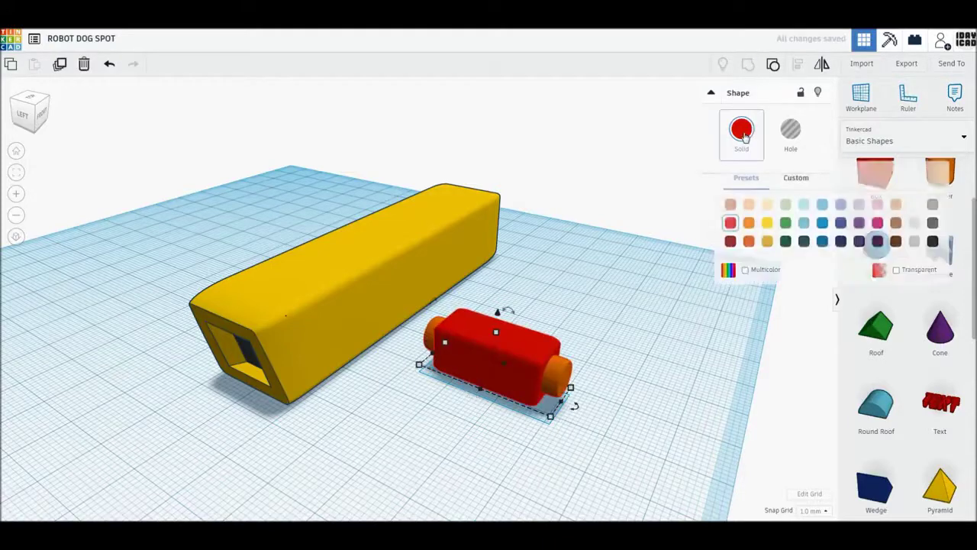
{"action": "left_click", "coordinate": [932, 222]}
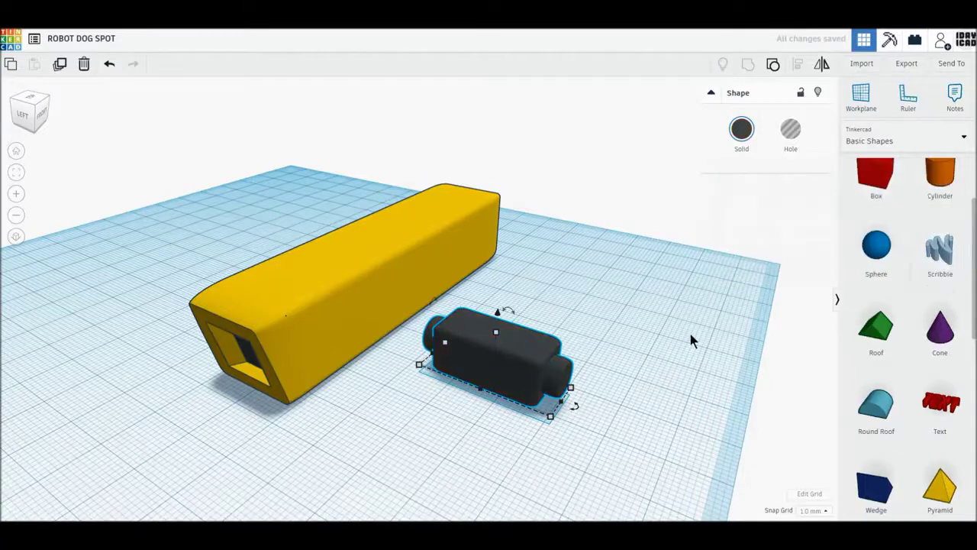
{"action": "left_click_drag", "start_coordinate": [516, 360], "coordinate": [346, 353]}
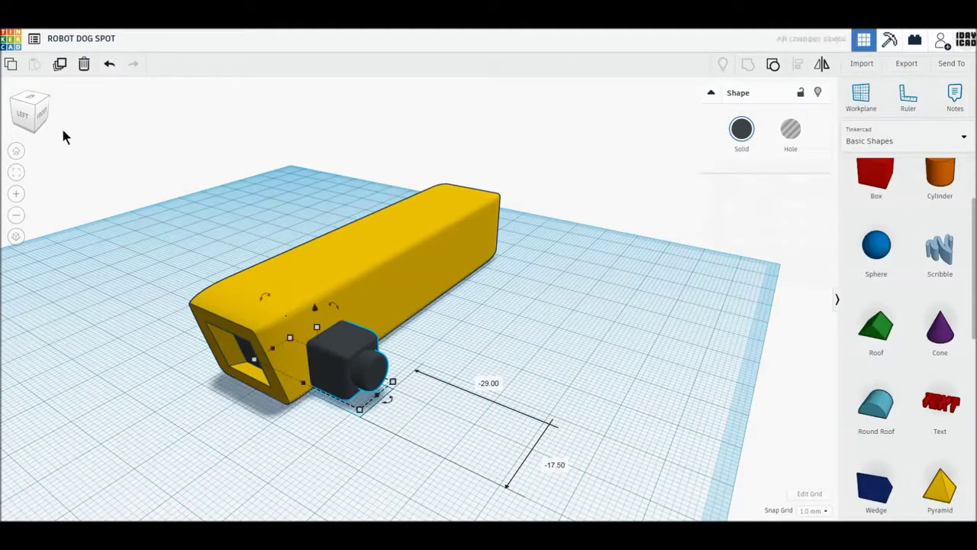
In top orthographic view, centre the axle and duplicate it 59 mm toward the rear.
{"action": "left_click", "coordinate": [31, 99]}
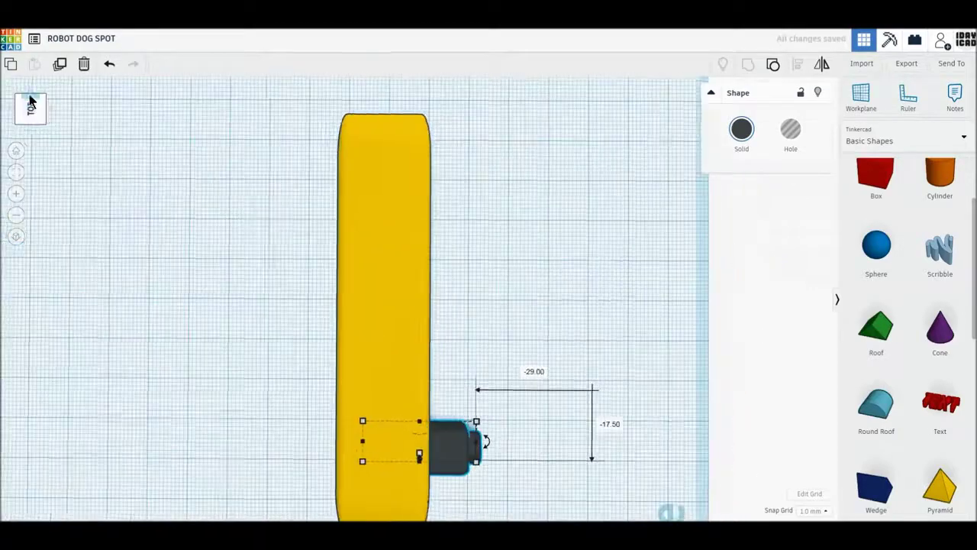
{"action": "left_click", "coordinate": [17, 238]}
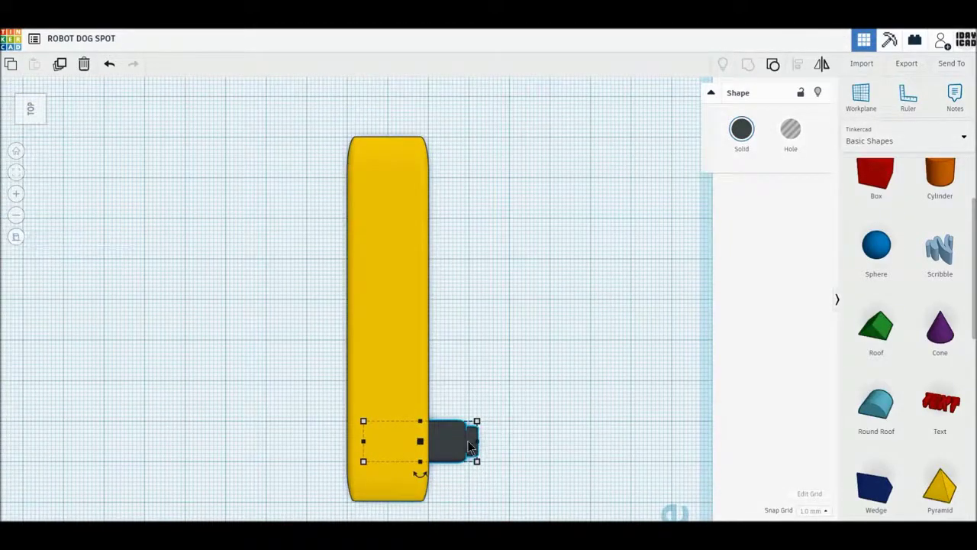
{"action": "left_click_drag", "start_coordinate": [456, 454], "coordinate": [420, 456]}
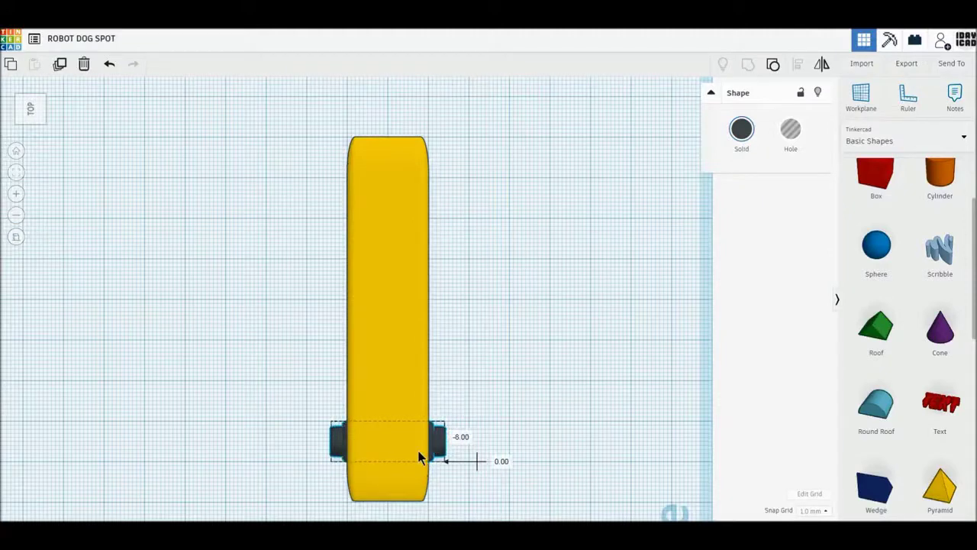
{"action": "left_click", "coordinate": [59, 67]}
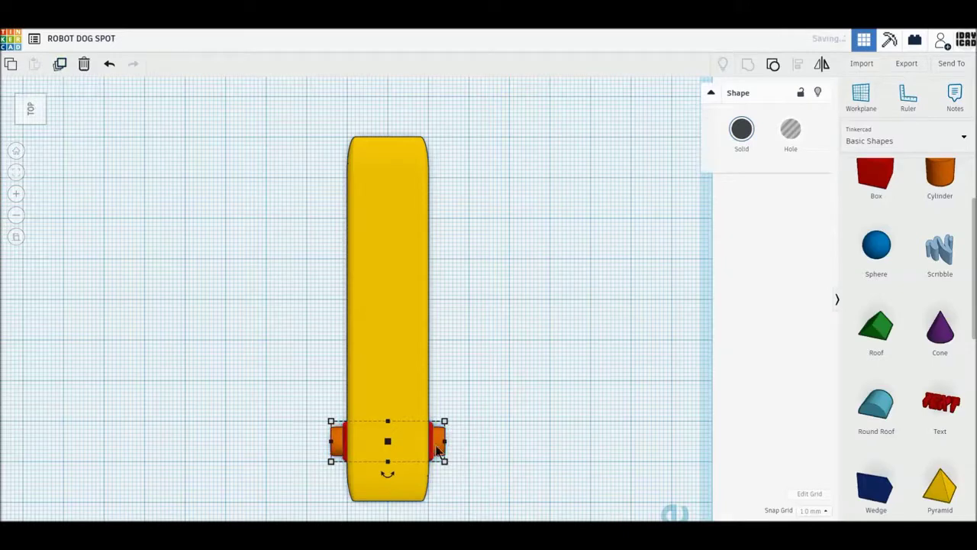
{"action": "left_click", "coordinate": [468, 453]}
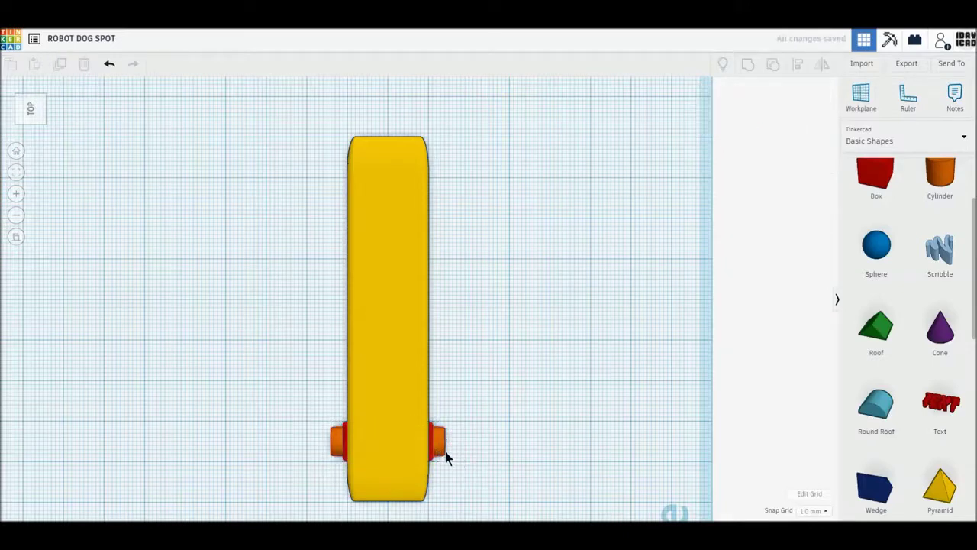
{"action": "key", "text": "ctrl+z"}
{"action": "left_click_drag", "start_coordinate": [435, 439], "coordinate": [437, 211], "text": "alt"}
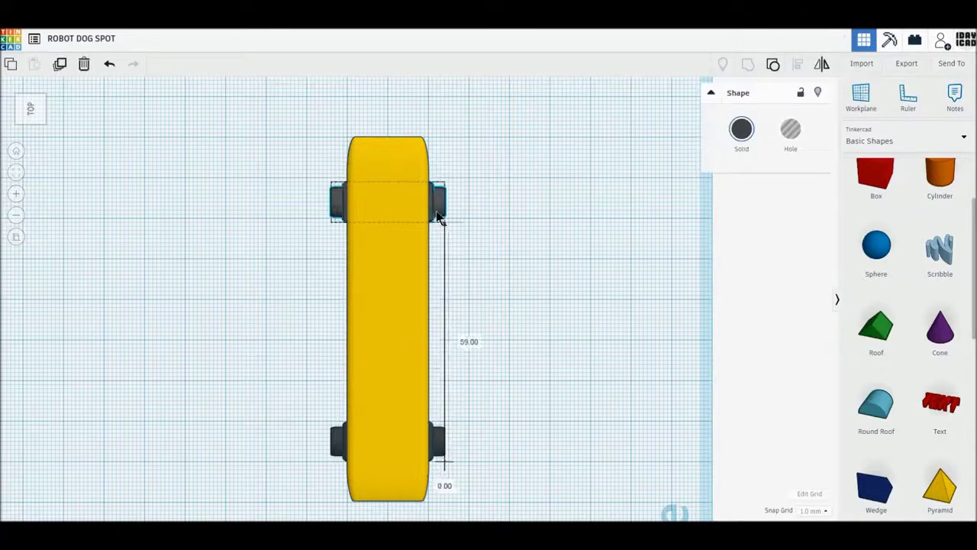
Align the body and both axles on the middle and group them.
{"action": "left_click", "coordinate": [554, 378]}
{"action": "mouse_move", "coordinate": [554, 377]}
{"action": "right_mouse_down"}
{"action": "mouse_move", "coordinate": [441, 356]}
{"action": "mouse_move", "coordinate": [393, 316]}
{"action": "right_mouse_up"}
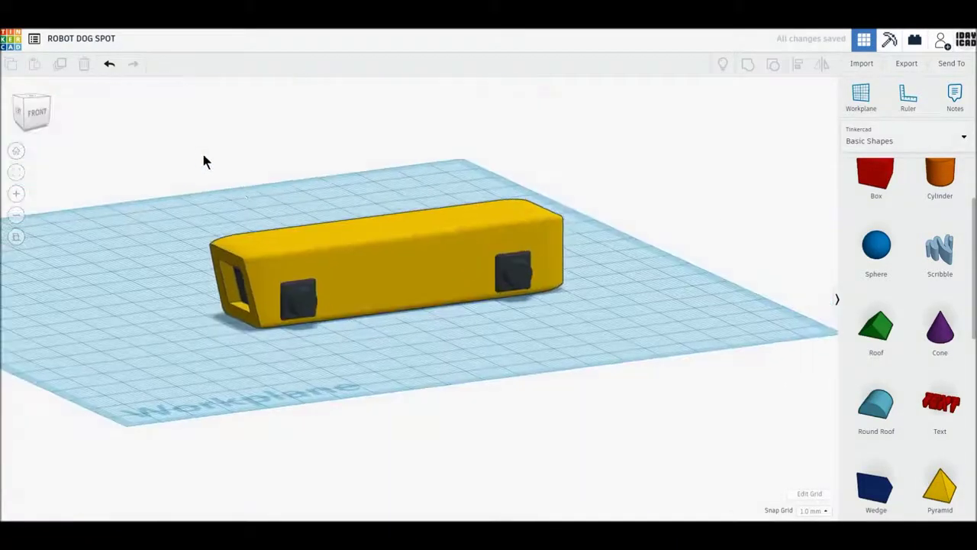
{"action": "left_click_drag", "start_coordinate": [196, 150], "coordinate": [574, 335]}
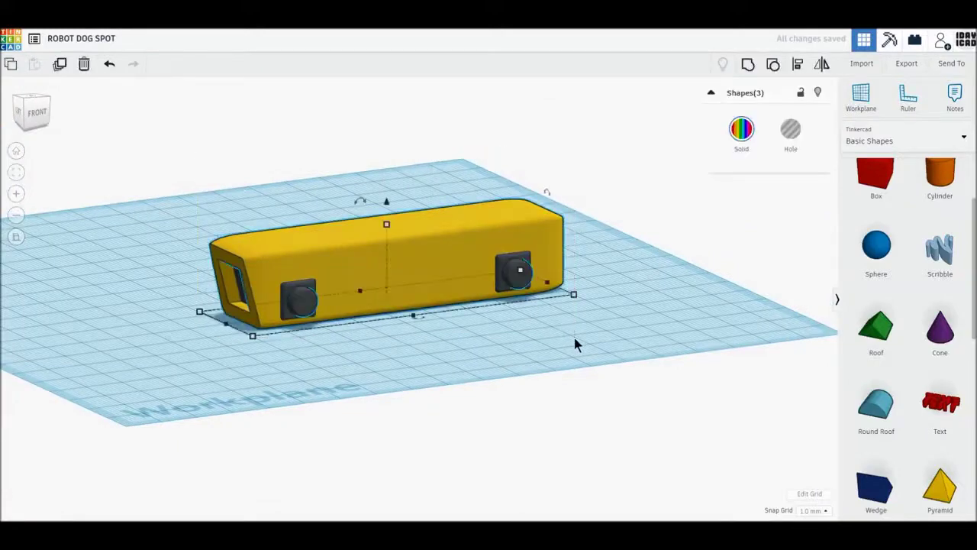
{"action": "left_click", "coordinate": [795, 67]}
{"action": "mouse_move", "coordinate": [585, 254]}
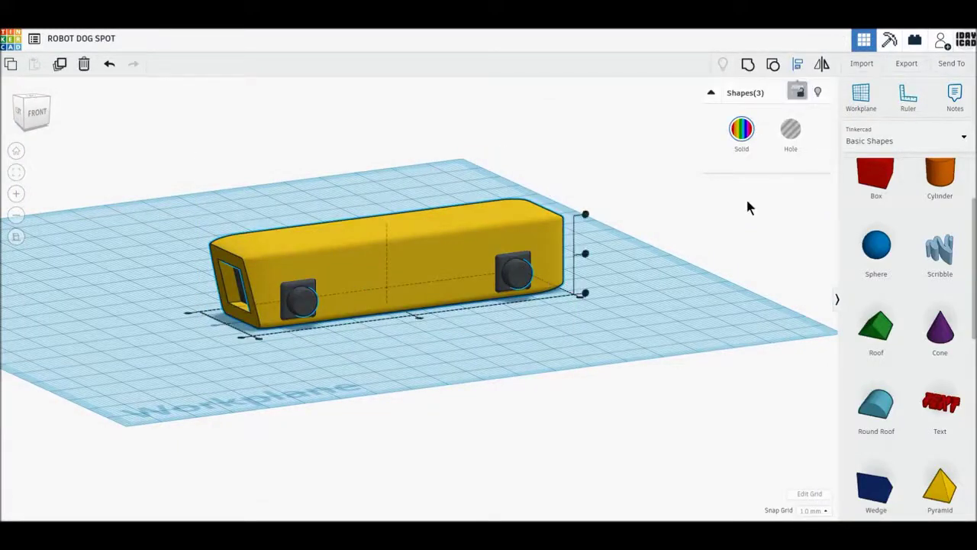
{"action": "left_click", "coordinate": [585, 255]}
{"action": "left_click", "coordinate": [651, 261]}
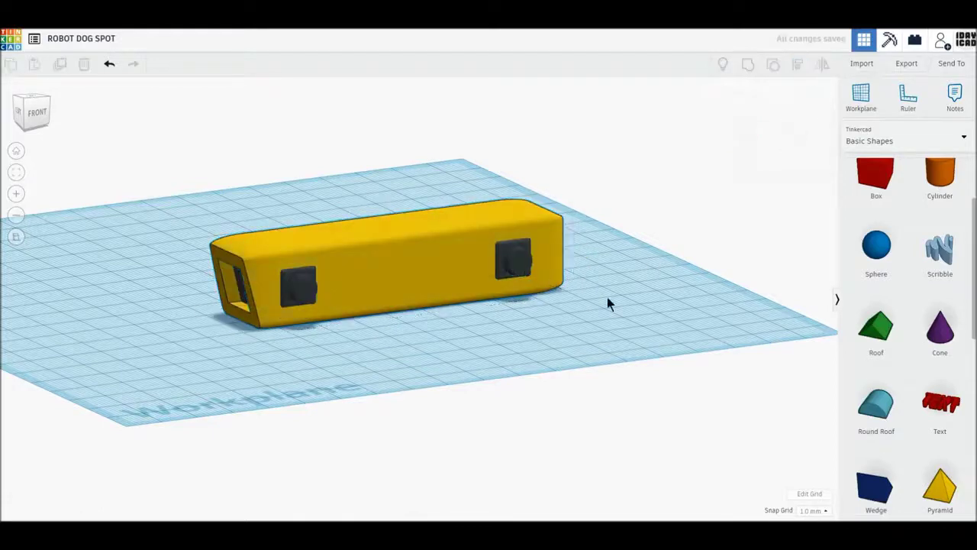
{"action": "left_click_drag", "start_coordinate": [173, 177], "coordinate": [641, 363]}
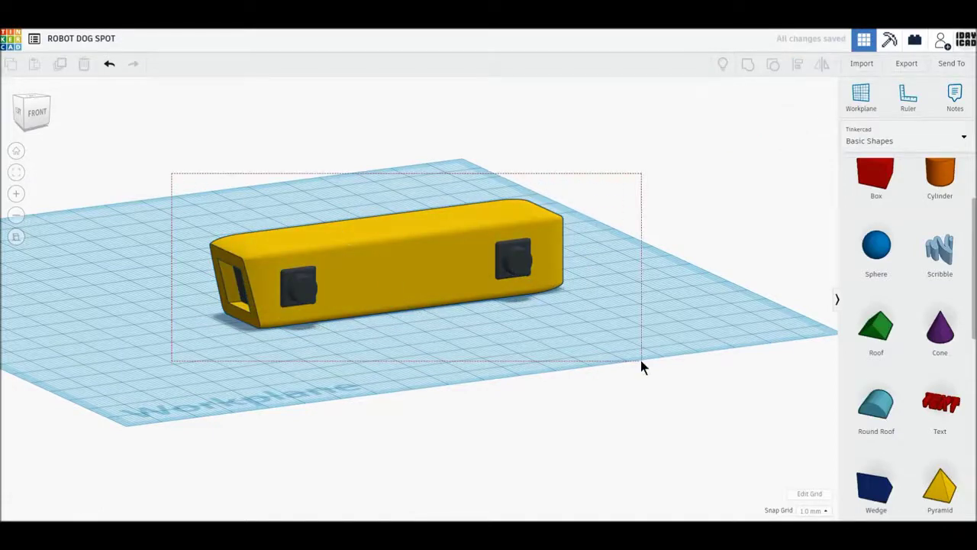
{"action": "left_click", "coordinate": [747, 65]}
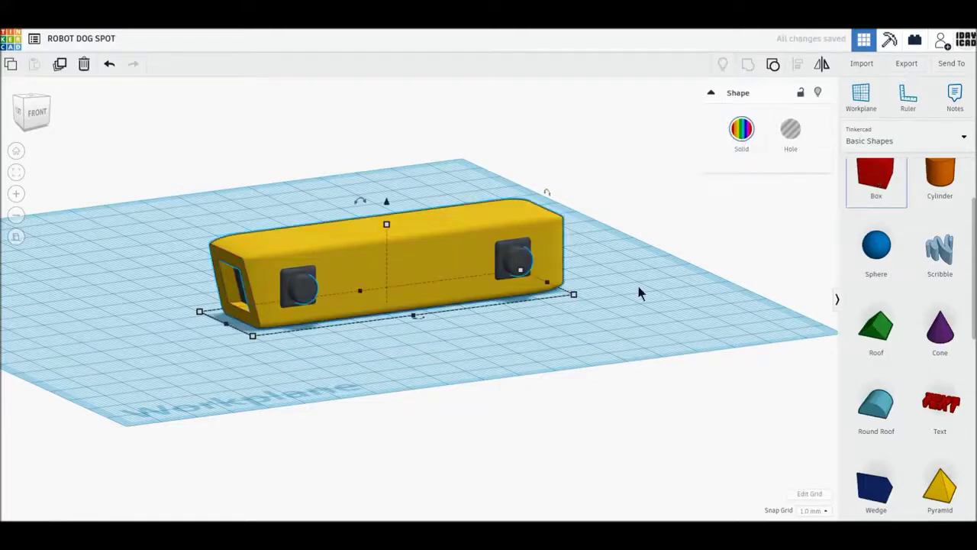
Add a box sized 8 mm wide, 8 mm tall and 40 mm long with radius 1.
{"action": "left_click", "coordinate": [505, 351]}
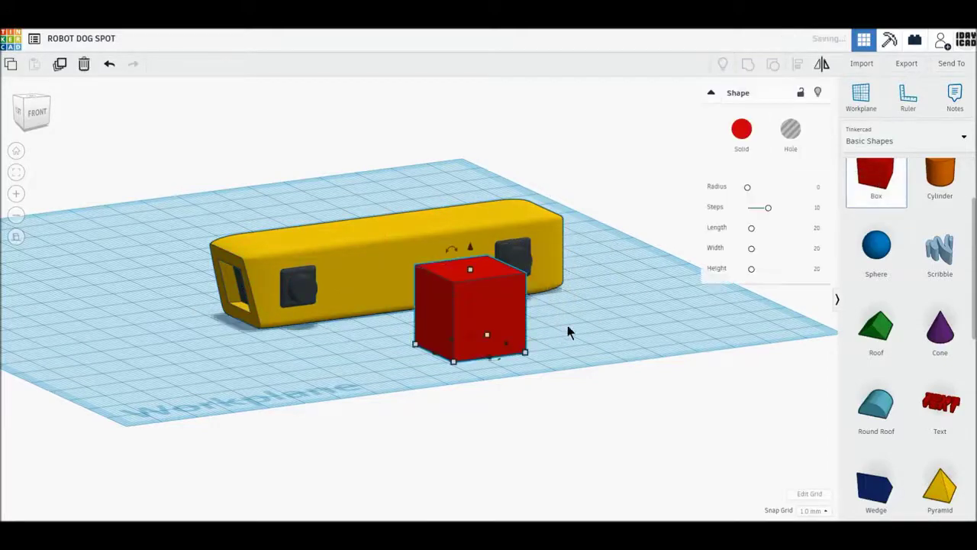
{"action": "right_click_drag", "start_coordinate": [567, 329], "coordinate": [578, 352]}
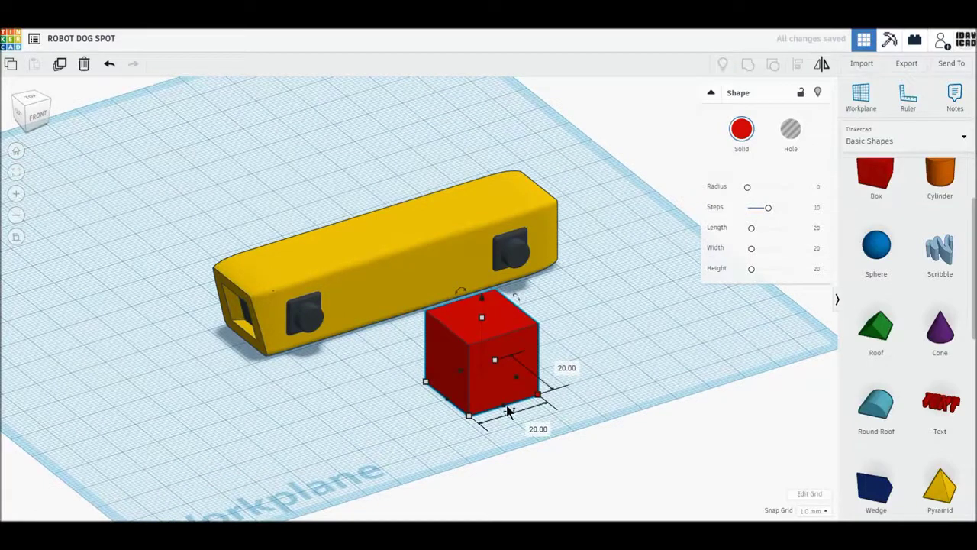
{"action": "left_click", "coordinate": [406, 413]}
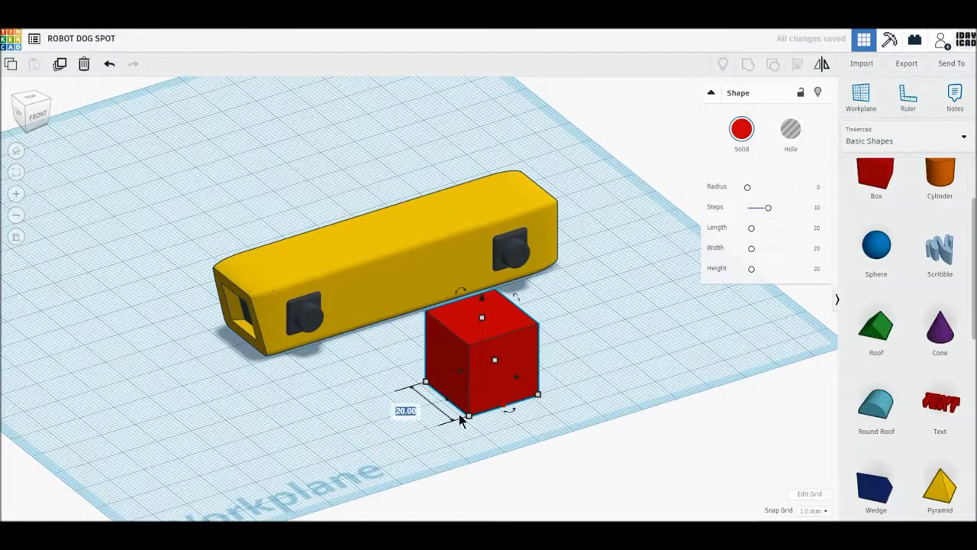
{"action": "key", "text": "Return"}
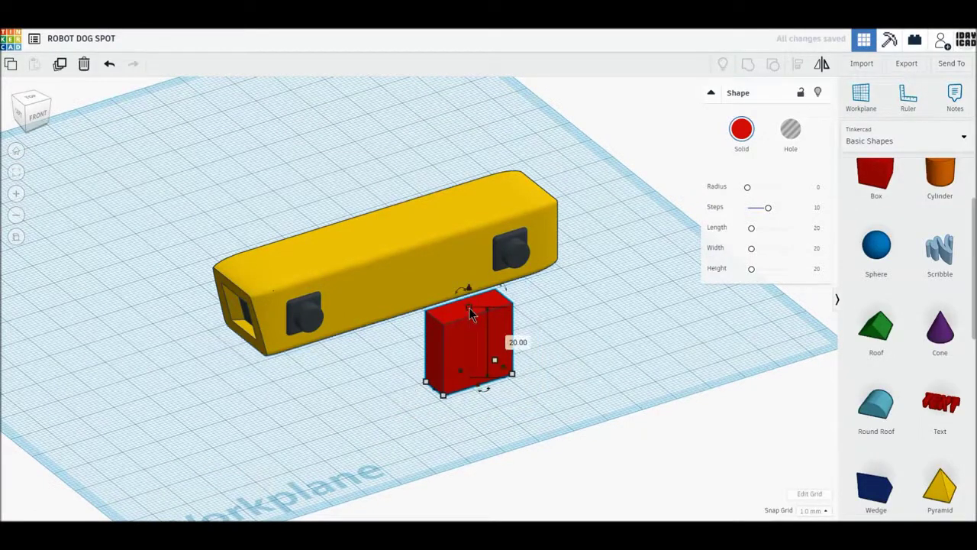
{"action": "left_click", "coordinate": [517, 343]}
{"action": "type", "text": "8"}
{"action": "key", "text": "Return"}
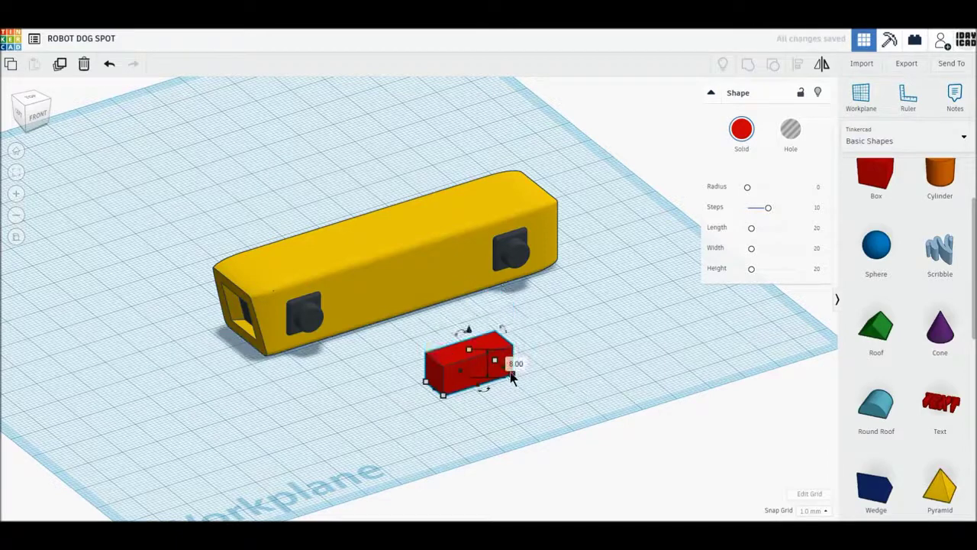
{"action": "left_click", "coordinate": [502, 404]}
{"action": "type", "text": "10"}
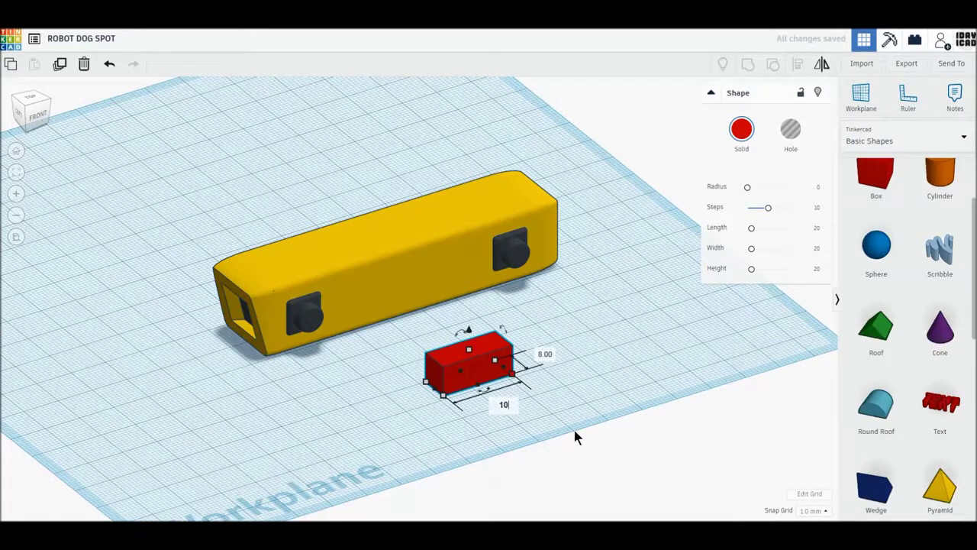
{"action": "key", "text": "Return"}
{"action": "key", "text": "Return"}
{"action": "left_click", "coordinate": [817, 188]}
{"action": "type", "text": "1"}
{"action": "key", "text": "Return"}
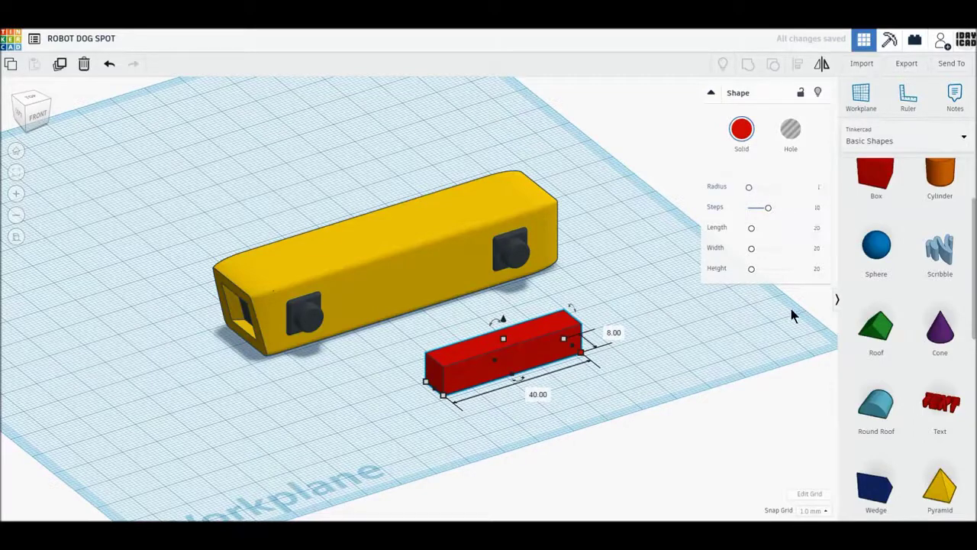
Smooth the bar's edges with 20 steps and colour it dark grey.
{"action": "left_click_drag", "start_coordinate": [767, 207], "coordinate": [831, 205]}
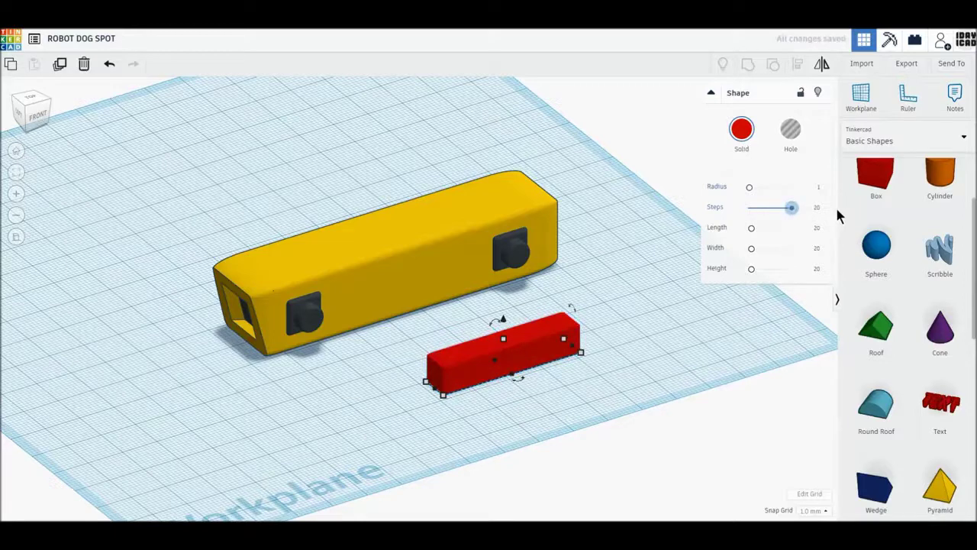
{"action": "left_click", "coordinate": [741, 129]}
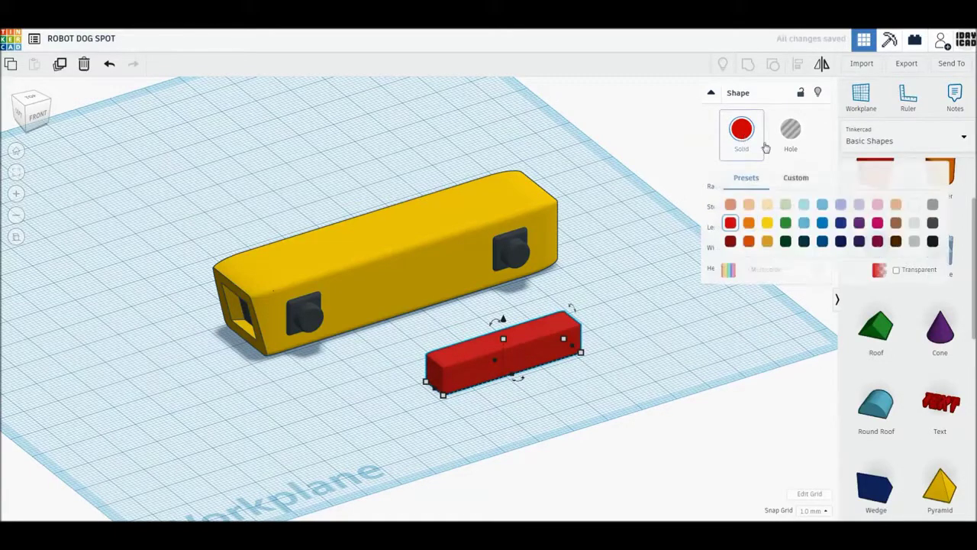
{"action": "left_click", "coordinate": [932, 222]}
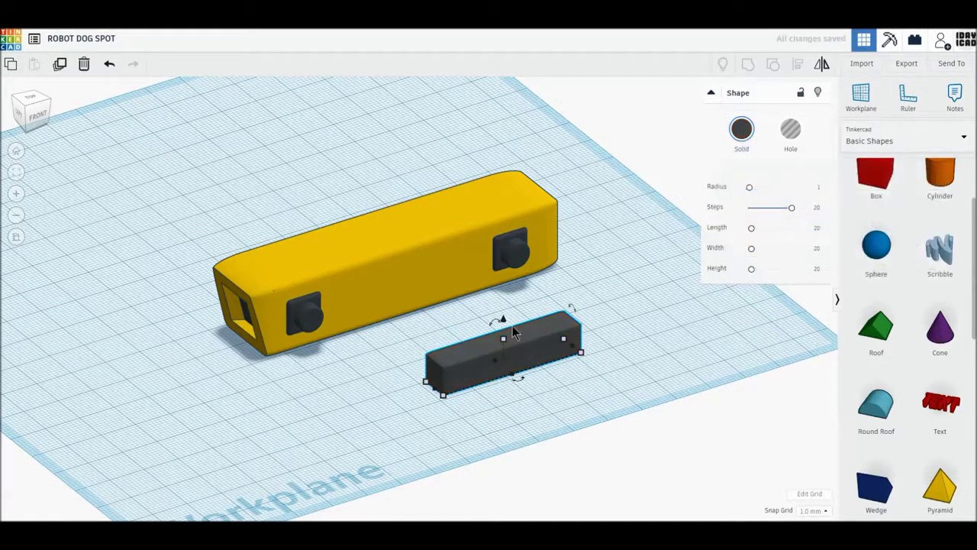
{"action": "left_click_drag", "start_coordinate": [503, 322], "coordinate": [504, 321]}
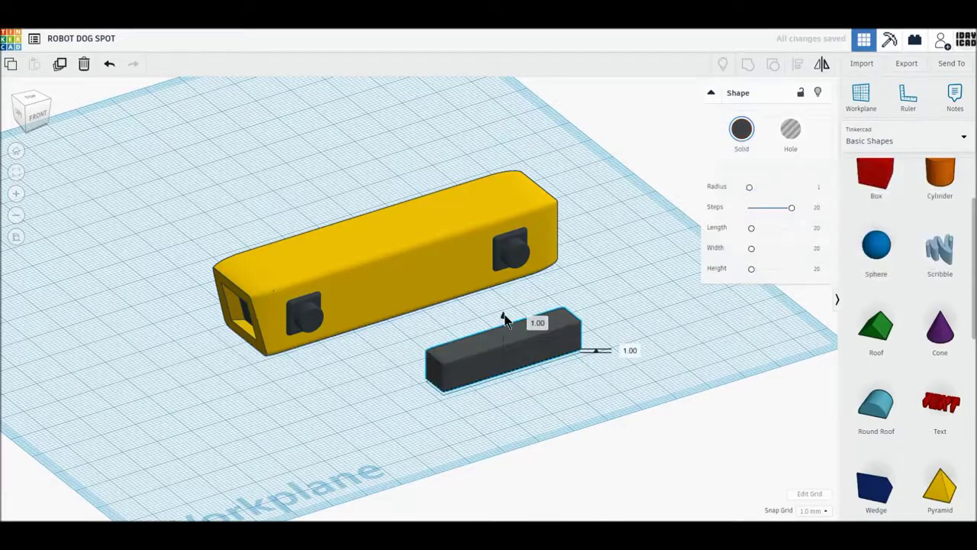
{"action": "right_click_drag", "start_coordinate": [497, 412], "coordinate": [630, 464]}
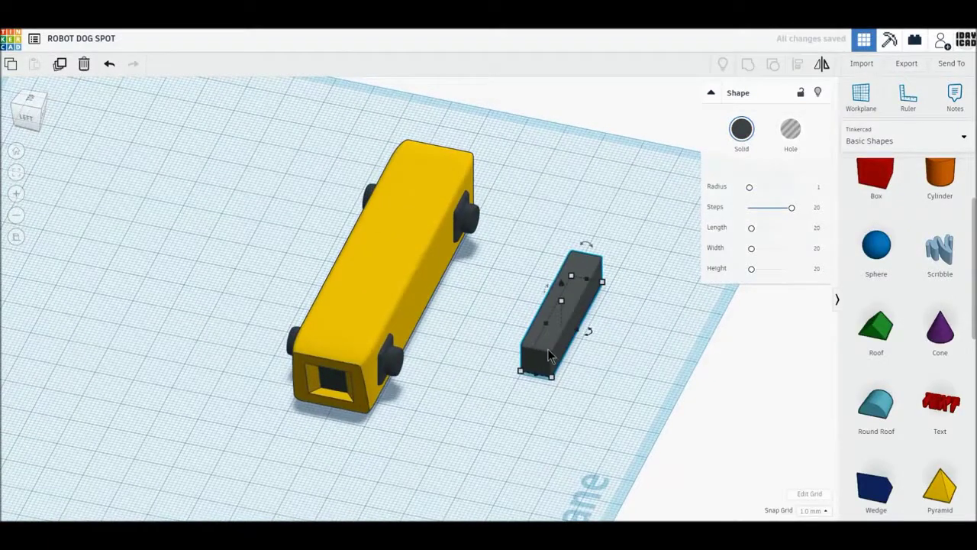
{"action": "left_click_drag", "start_coordinate": [593, 271], "coordinate": [582, 267]}
From a low side angle, duplicate the grey bar in place.
{"action": "left_click", "coordinate": [607, 364]}
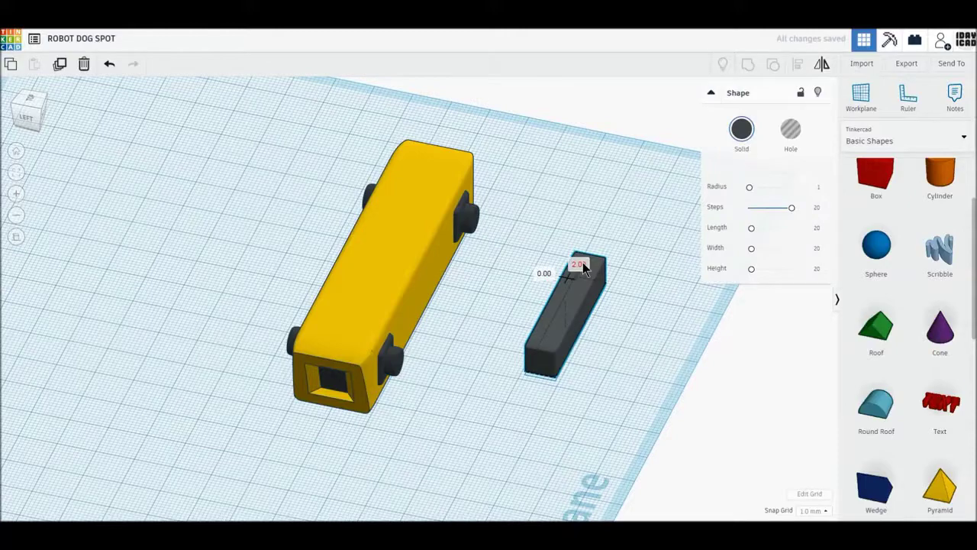
{"action": "mouse_move", "coordinate": [617, 407]}
{"action": "right_mouse_down"}
{"action": "mouse_move", "coordinate": [544, 377]}
{"action": "mouse_move", "coordinate": [580, 405]}
{"action": "mouse_move", "coordinate": [556, 366]}
{"action": "mouse_move", "coordinate": [561, 325]}
{"action": "mouse_move", "coordinate": [566, 352]}
{"action": "mouse_move", "coordinate": [587, 374]}
{"action": "mouse_move", "coordinate": [584, 427]}
{"action": "right_mouse_up"}
{"action": "left_click", "coordinate": [568, 355]}
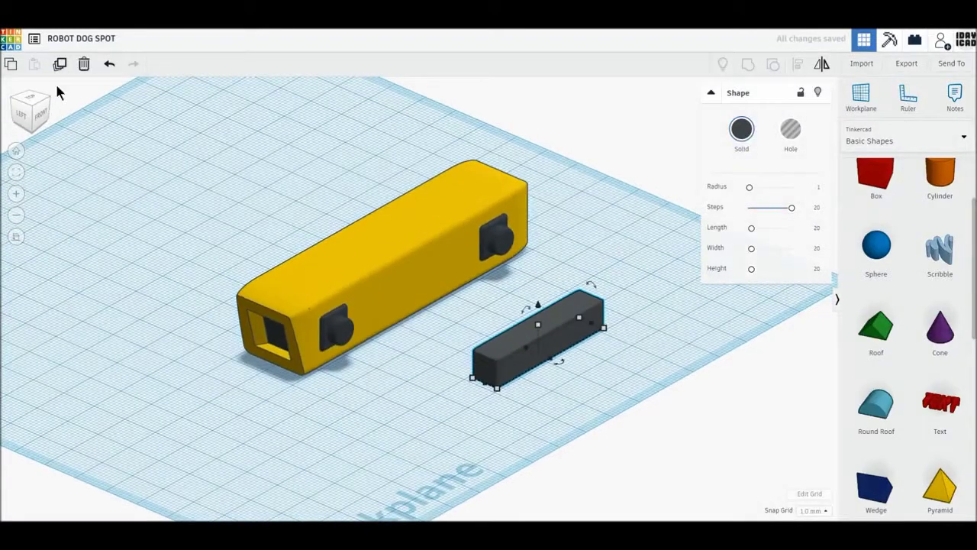
{"action": "left_click", "coordinate": [59, 66]}
Offset the duplicated bar by 1 mm.
{"action": "left_click", "coordinate": [242, 135]}
{"action": "left_click_drag", "start_coordinate": [532, 368], "coordinate": [534, 370]}
{"action": "left_click", "coordinate": [522, 384]}
{"action": "type", "text": "1"}
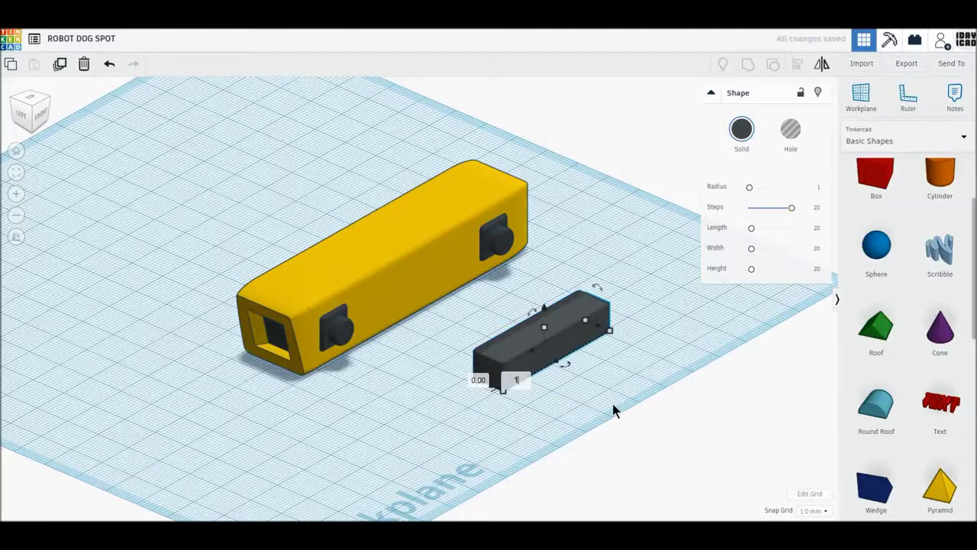
{"action": "key", "text": "Return"}
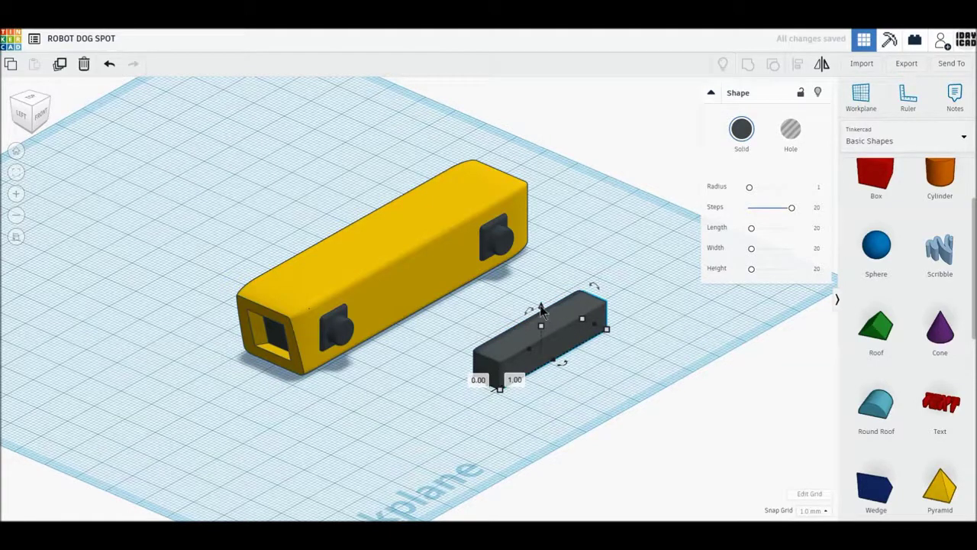
{"action": "left_click_drag", "start_coordinate": [540, 308], "coordinate": [541, 305]}
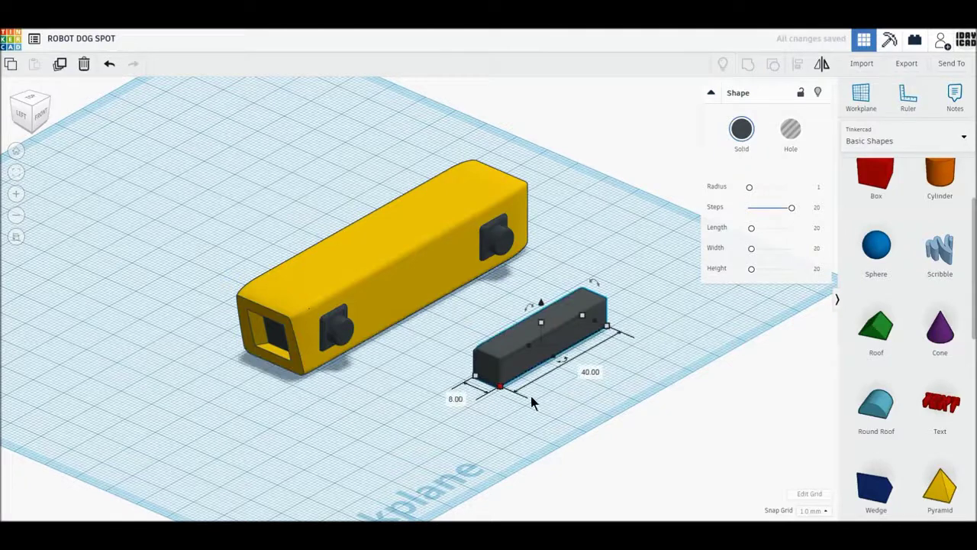
{"action": "type", "text": "41"}
Set the bar's length to 41 mm and colour it yellow.
{"action": "key", "text": "Return"}
{"action": "left_click", "coordinate": [737, 140]}
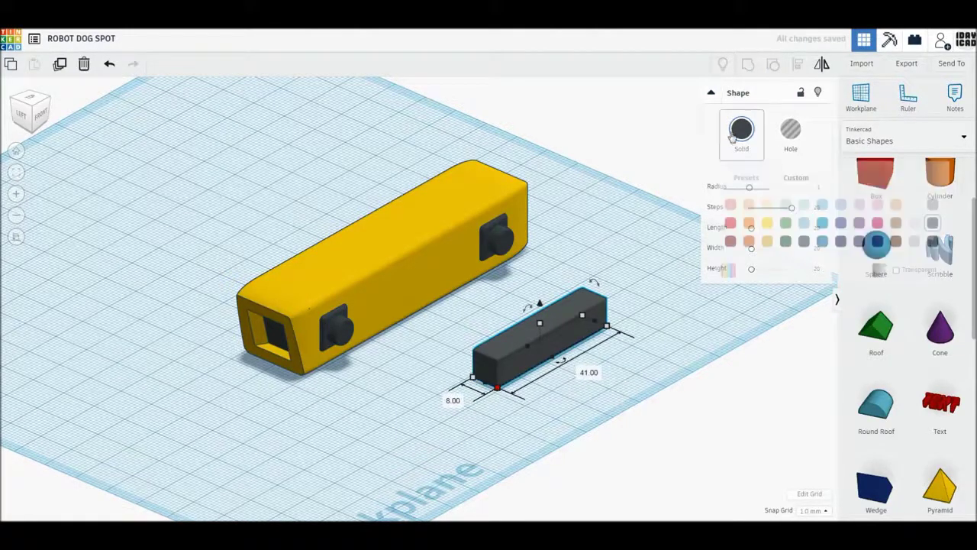
{"action": "left_click", "coordinate": [767, 228]}
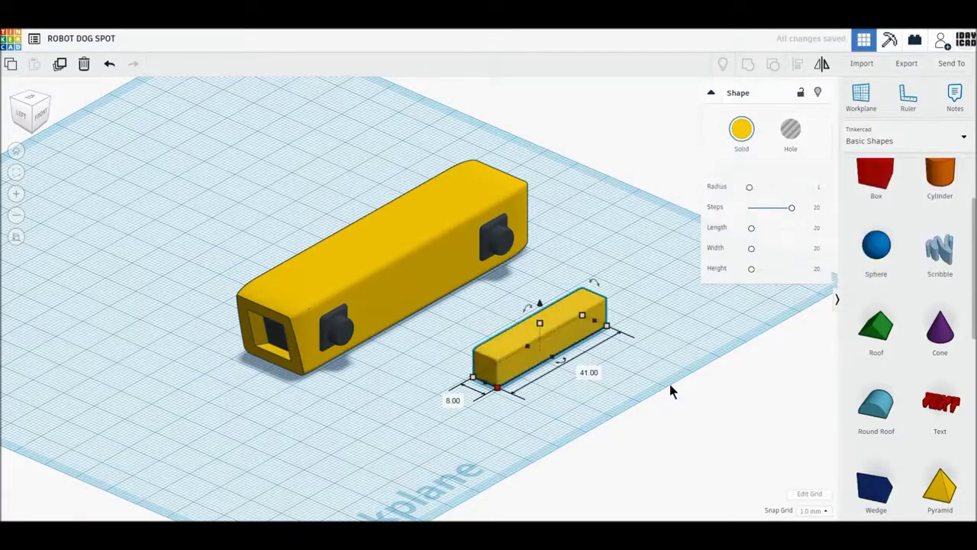
{"action": "left_click", "coordinate": [598, 422]}
{"action": "mouse_move", "coordinate": [597, 425]}
{"action": "right_mouse_down"}
{"action": "mouse_move", "coordinate": [733, 403]}
{"action": "mouse_move", "coordinate": [719, 396]}
{"action": "mouse_move", "coordinate": [654, 419]}
{"action": "mouse_move", "coordinate": [636, 447]}
{"action": "mouse_move", "coordinate": [179, 454]}
{"action": "mouse_move", "coordinate": [331, 467]}
{"action": "mouse_move", "coordinate": [416, 456]}
{"action": "mouse_move", "coordinate": [439, 439]}
{"action": "right_mouse_up"}
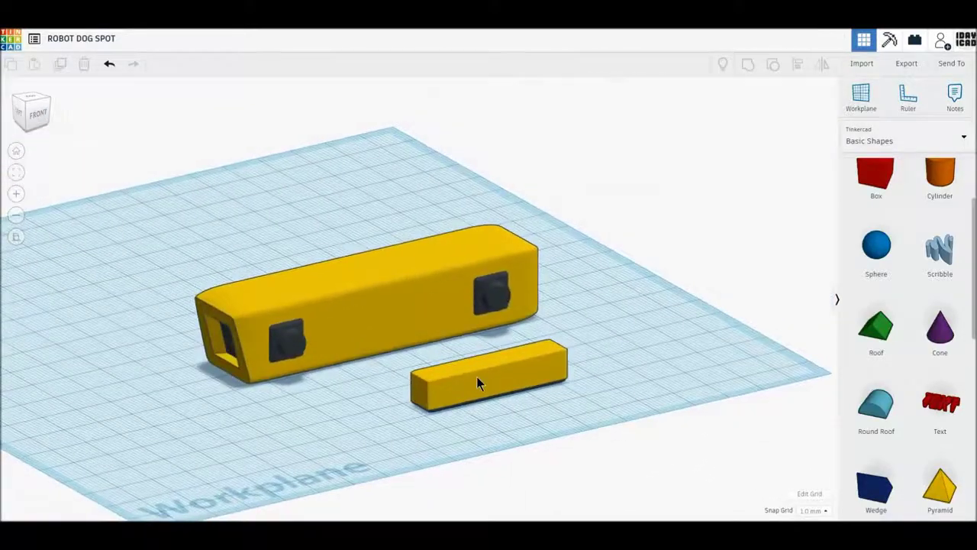
Round the yellow bar's edges with radius 4.
{"action": "left_click", "coordinate": [479, 377]}
{"action": "left_click", "coordinate": [817, 187]}
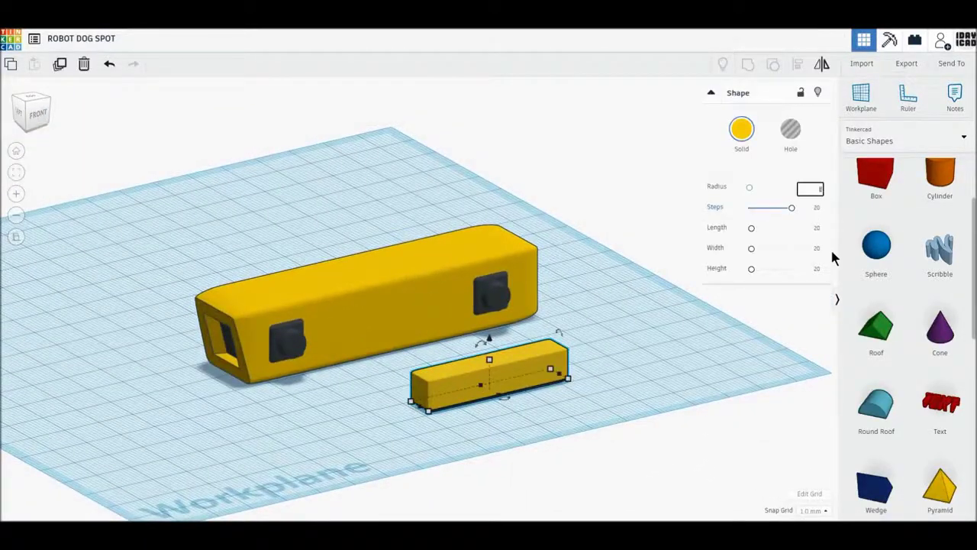
{"action": "type", "text": "4"}
{"action": "key", "text": "Return"}
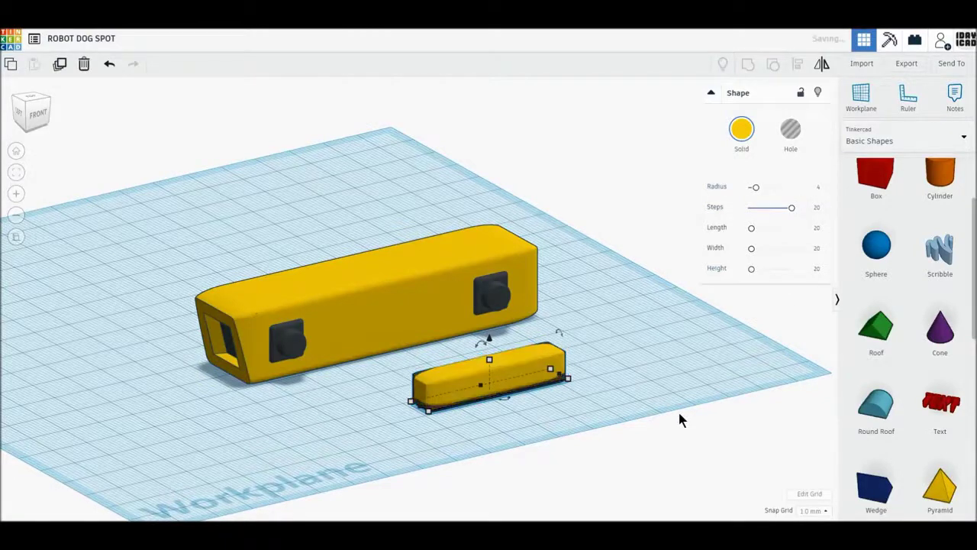
{"action": "left_click", "coordinate": [634, 403]}
{"action": "mouse_move", "coordinate": [633, 416]}
{"action": "right_mouse_down"}
{"action": "mouse_move", "coordinate": [508, 422]}
{"action": "mouse_move", "coordinate": [571, 436]}
{"action": "mouse_move", "coordinate": [648, 430]}
{"action": "right_mouse_up"}
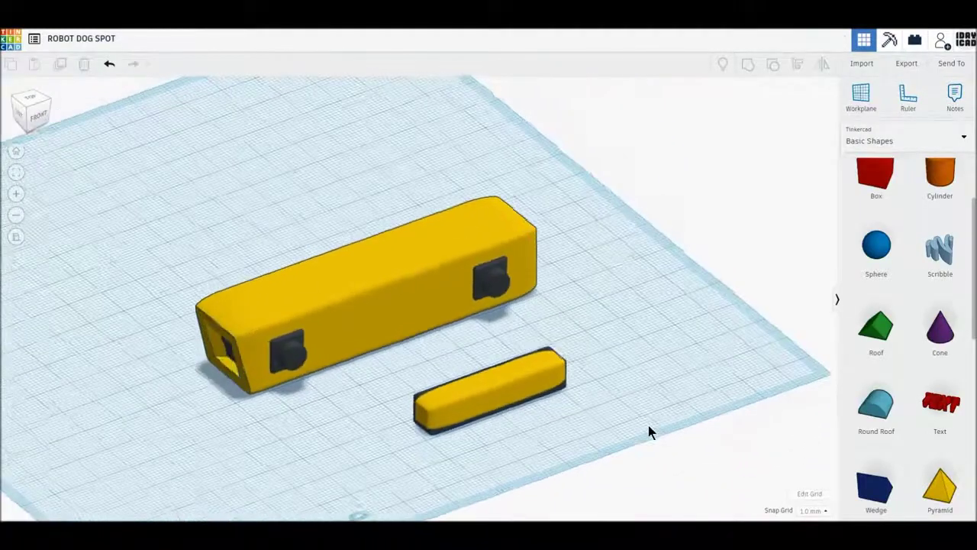
{"action": "right_click_drag", "start_coordinate": [519, 454], "coordinate": [610, 452]}
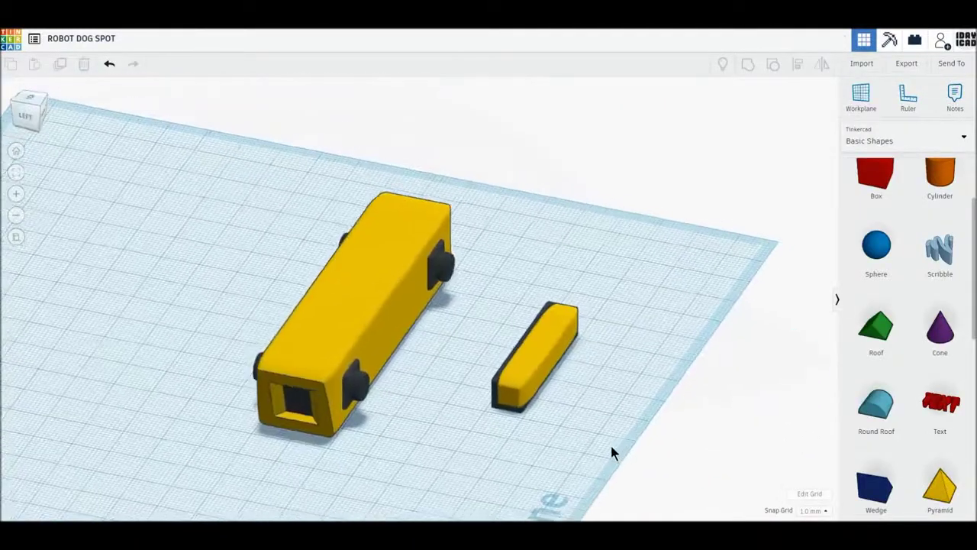
Group the yellow bar with its dark base.
{"action": "left_click_drag", "start_coordinate": [482, 322], "coordinate": [575, 415]}
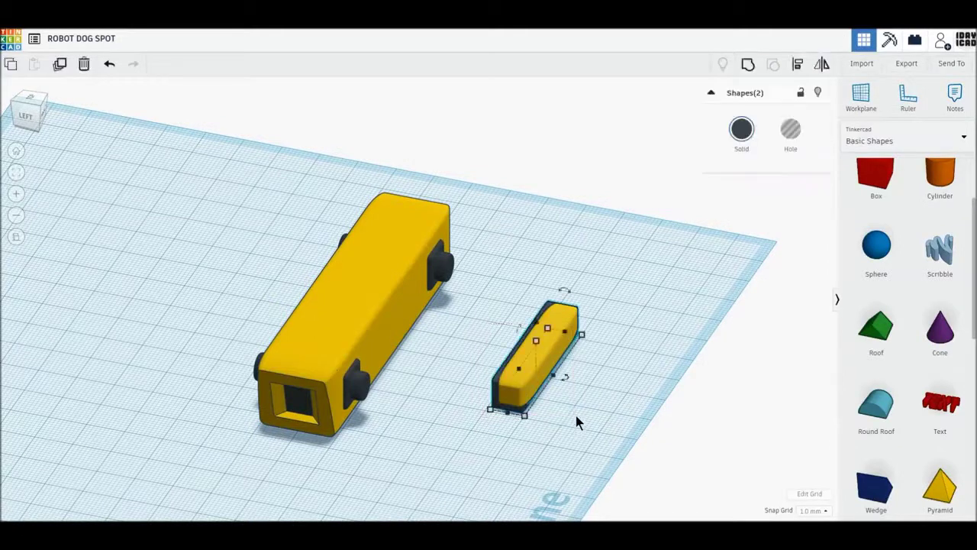
{"action": "left_click", "coordinate": [747, 67]}
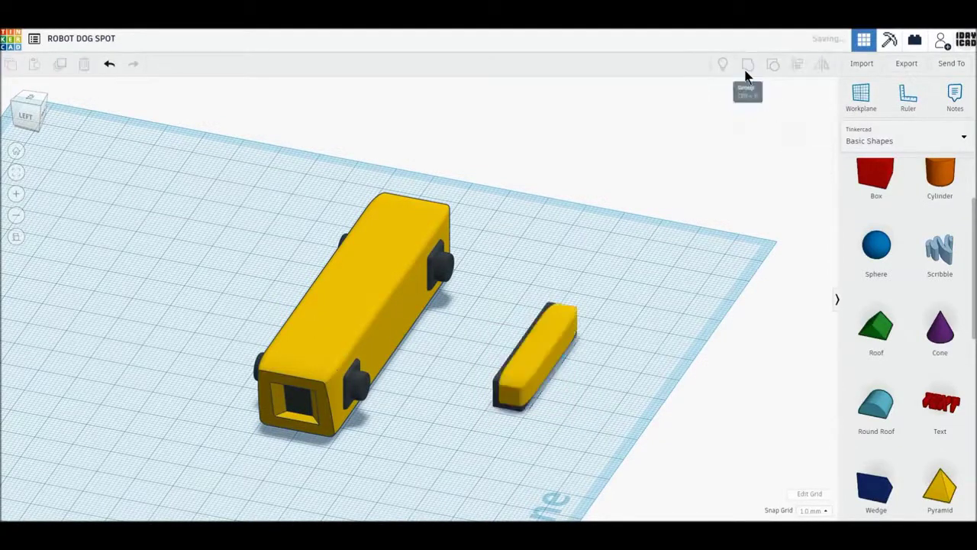
{"action": "left_click", "coordinate": [684, 298]}
Drop a new box beside the leg bar and restore the bar's mixed colours.
{"action": "mouse_move", "coordinate": [875, 180]}
{"action": "left_mouse_down"}
{"action": "mouse_move", "coordinate": [702, 293]}
{"action": "mouse_move", "coordinate": [642, 306]}
{"action": "left_mouse_up"}
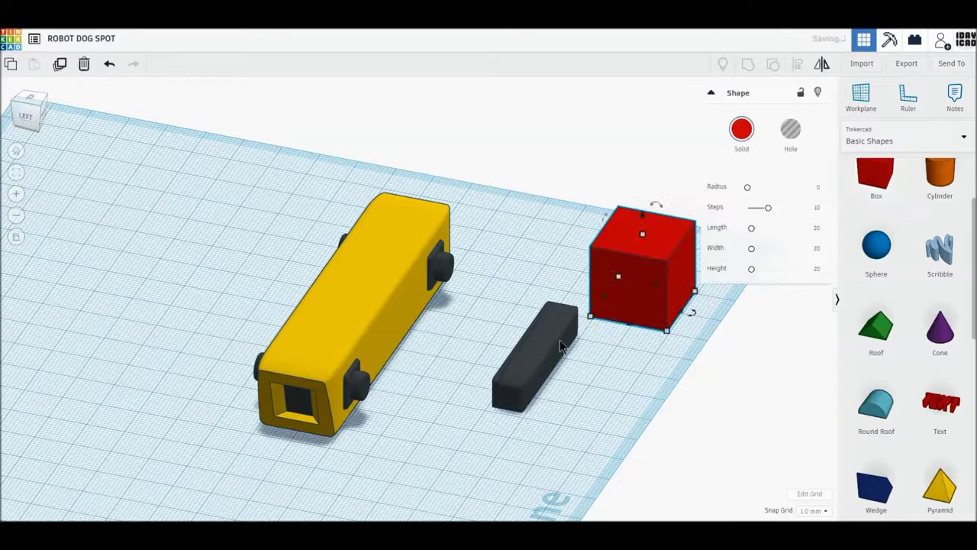
{"action": "left_click", "coordinate": [568, 338]}
{"action": "left_click", "coordinate": [741, 130]}
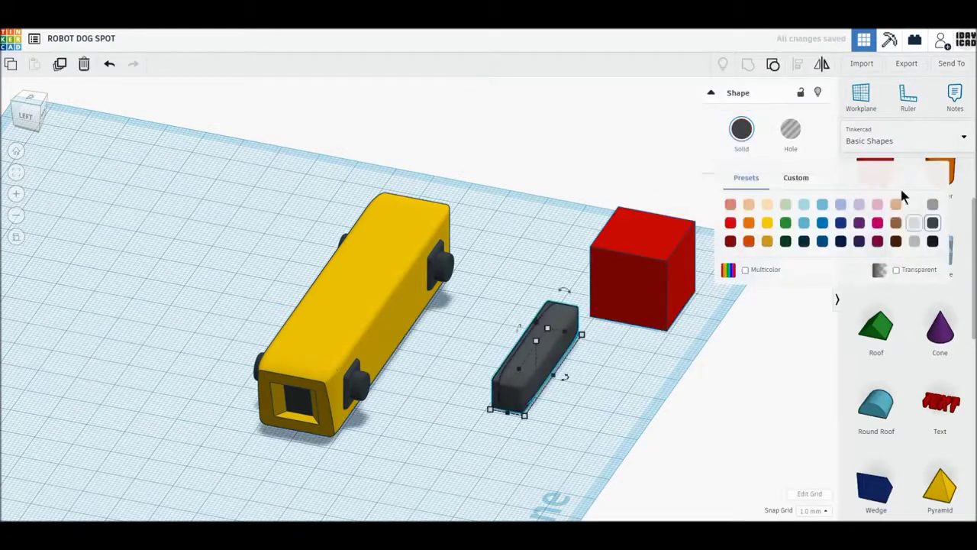
{"action": "left_click", "coordinate": [767, 272]}
{"action": "left_click", "coordinate": [748, 329]}
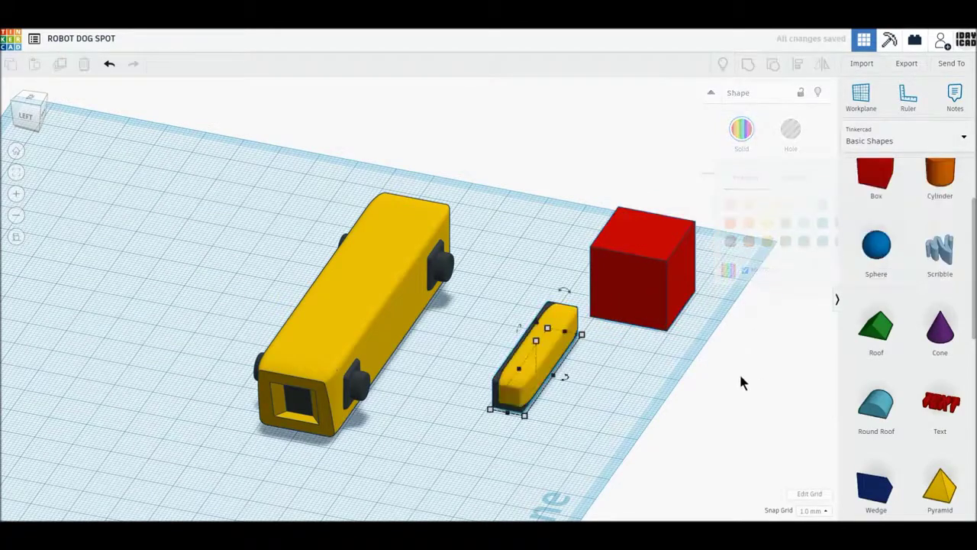
{"action": "right_click_drag", "start_coordinate": [738, 371], "coordinate": [658, 380]}
Reshape the red cube into a 4 mm wide, 40 mm tall column.
{"action": "left_click", "coordinate": [709, 381]}
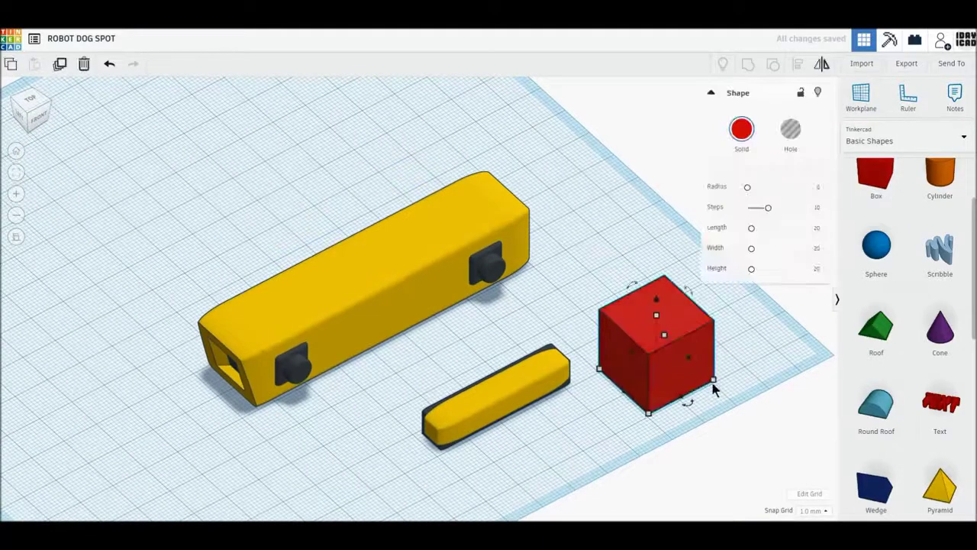
{"action": "left_click", "coordinate": [707, 421]}
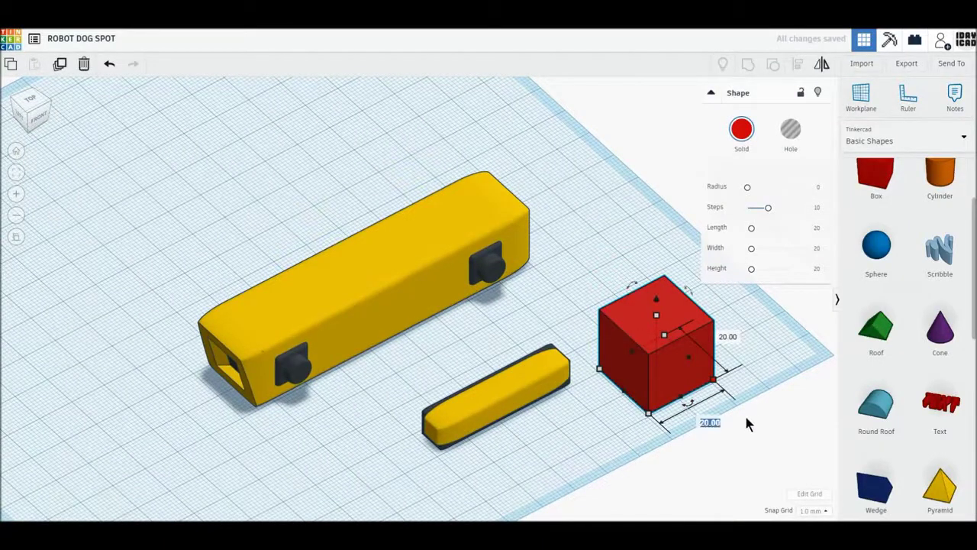
{"action": "type", "text": "4"}
{"action": "key", "text": "Return"}
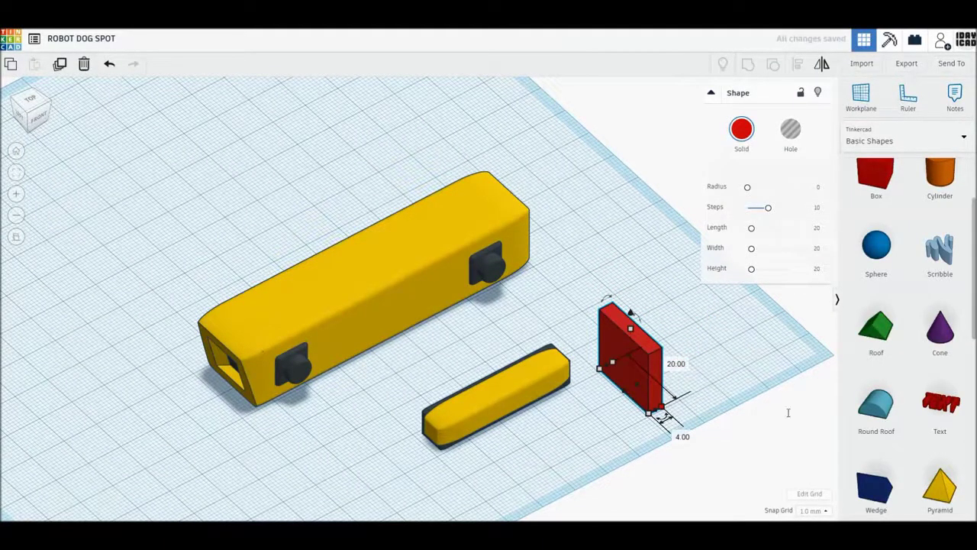
{"action": "type", "text": "4"}
{"action": "right_click_drag", "start_coordinate": [780, 428], "coordinate": [750, 445]}
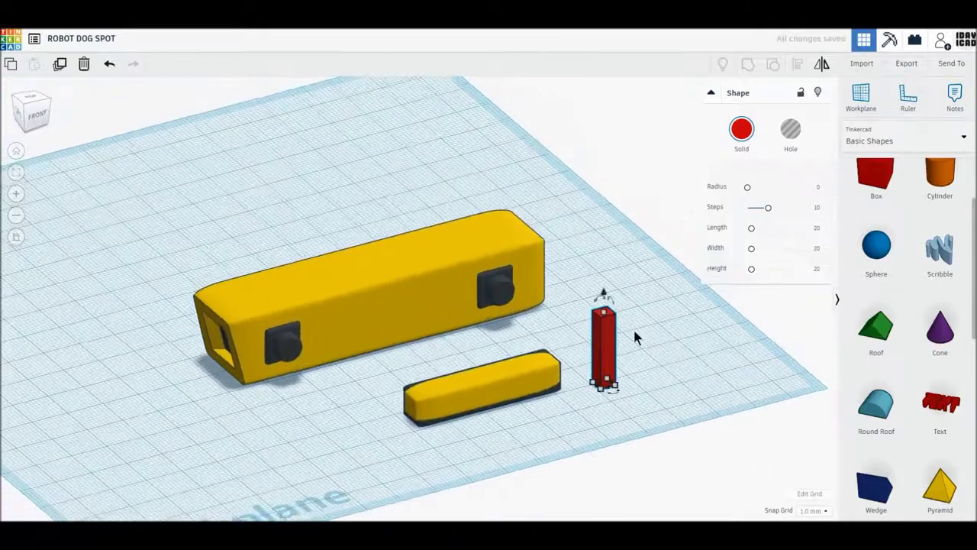
{"action": "left_click", "coordinate": [651, 346]}
{"action": "type", "text": "40"}
{"action": "key", "text": "Return"}
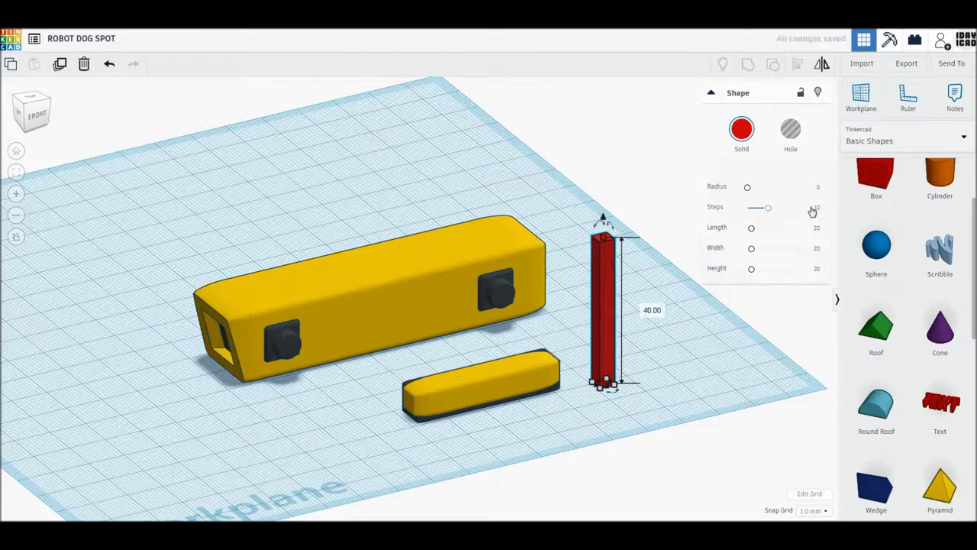
Give the column radius 2, colour it black, and shorten it to 39 mm.
{"action": "left_click", "coordinate": [817, 187]}
{"action": "type", "text": "2"}
{"action": "key", "text": "Return"}
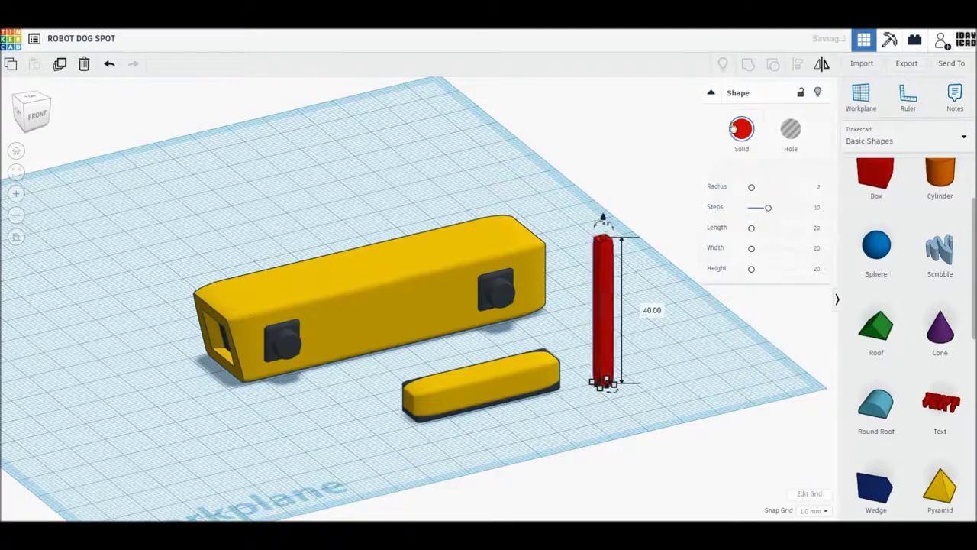
{"action": "left_click", "coordinate": [741, 130]}
{"action": "left_click", "coordinate": [931, 202]}
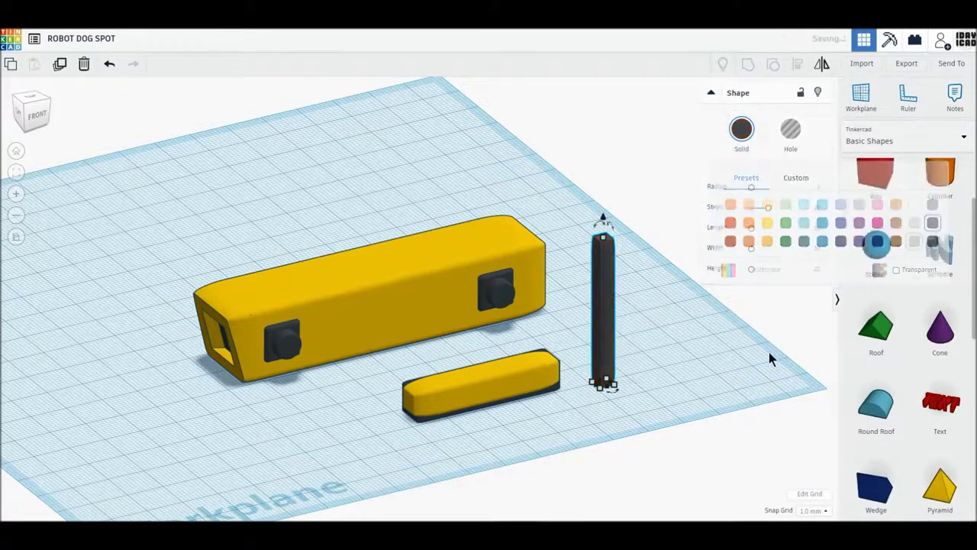
{"action": "mouse_move", "coordinate": [603, 239]}
{"action": "left_click", "coordinate": [649, 310]}
{"action": "type", "text": "39"}
{"action": "key", "text": "Return"}
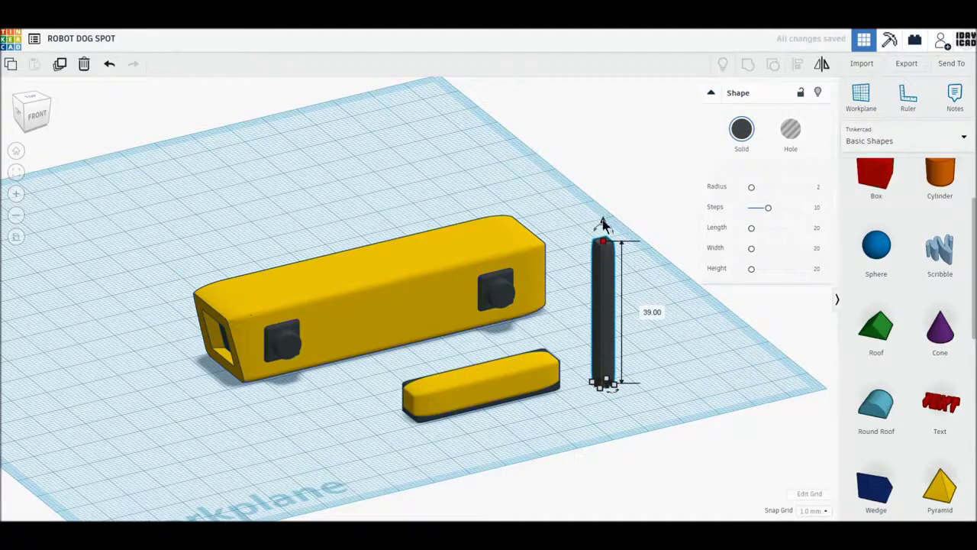
Add a cylinder beside the black column and size its footprint to 6 × 6 mm.
{"action": "left_click", "coordinate": [940, 177]}
{"action": "left_click", "coordinate": [665, 377]}
{"action": "mouse_move", "coordinate": [721, 393]}
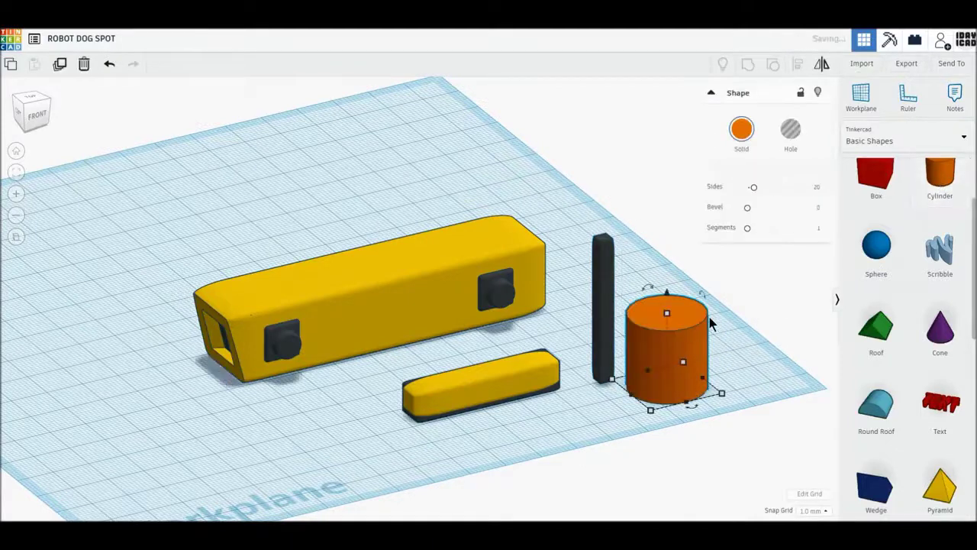
{"action": "left_click", "coordinate": [722, 418]}
{"action": "type", "text": "6"}
{"action": "key", "text": "Tab"}
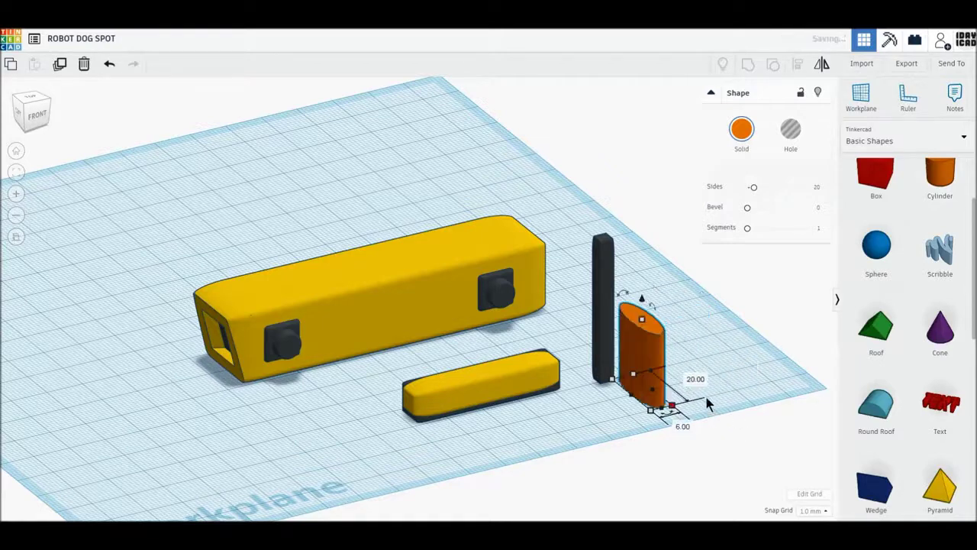
{"action": "type", "text": "6"}
{"action": "key", "text": "Return"}
Give the cylinder 64 sides, a bevel of 1 and 10 bevel segments.
{"action": "left_click_drag", "start_coordinate": [752, 186], "coordinate": [791, 186]}
{"action": "left_click", "coordinate": [818, 208]}
{"action": "type", "text": "1"}
{"action": "key", "text": "Return"}
{"action": "left_click_drag", "start_coordinate": [747, 228], "coordinate": [793, 228]}
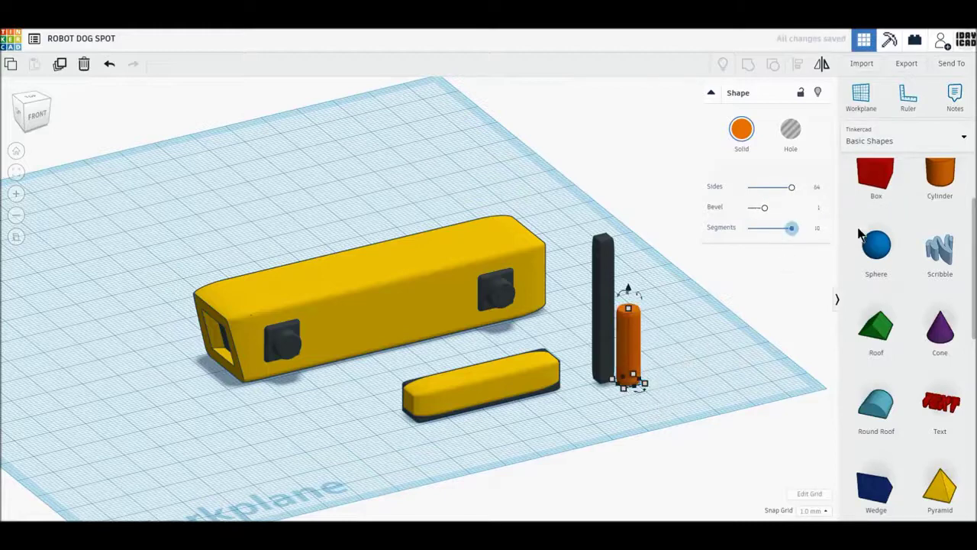
Make the cylinder 4 mm tall, turn it onto its side, and colour it grey.
{"action": "left_click", "coordinate": [677, 344]}
{"action": "type", "text": "4"}
{"action": "key", "text": "Return"}
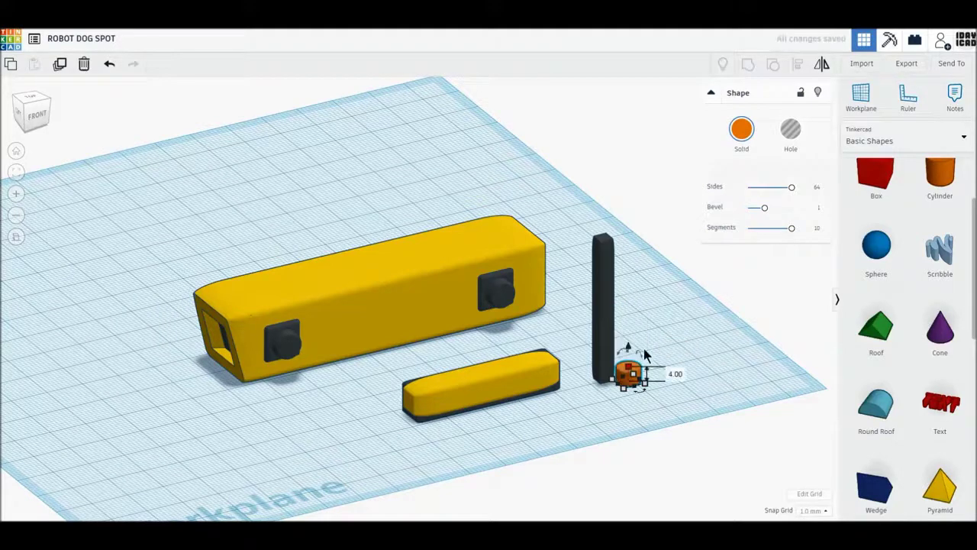
{"action": "left_click_drag", "start_coordinate": [640, 358], "coordinate": [646, 377]}
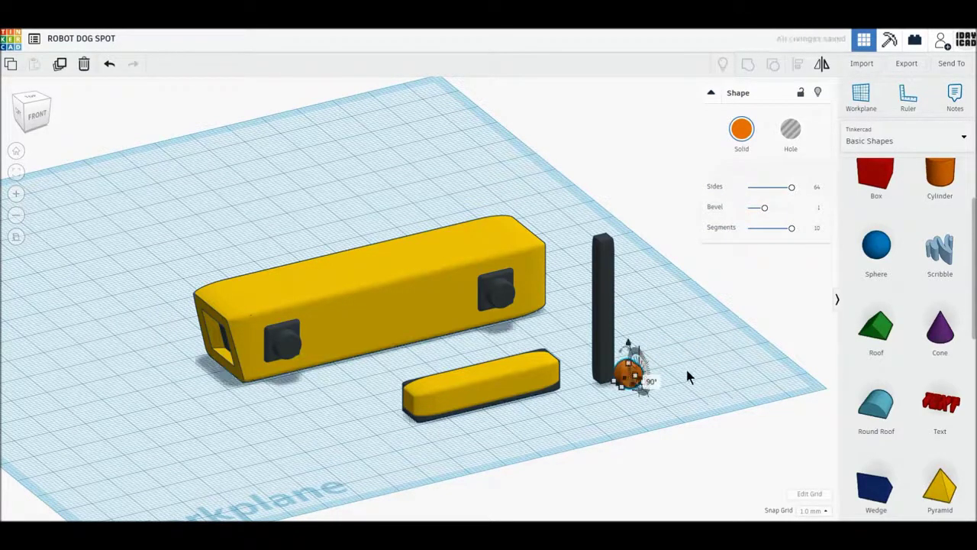
{"action": "left_click", "coordinate": [741, 130]}
{"action": "left_click", "coordinate": [932, 206]}
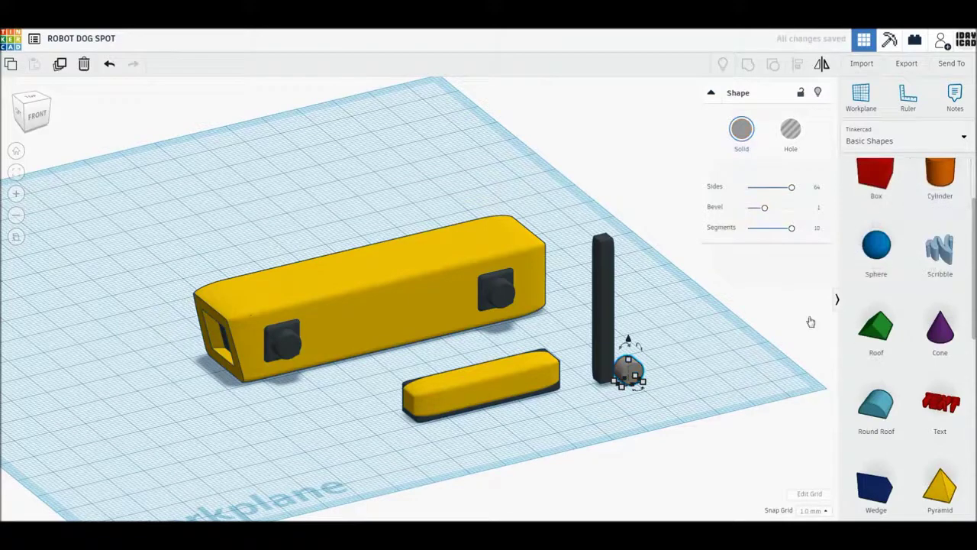
Centre the grey foot on the black column on both axes and group them.
{"action": "left_click", "coordinate": [603, 359], "text": "shift"}
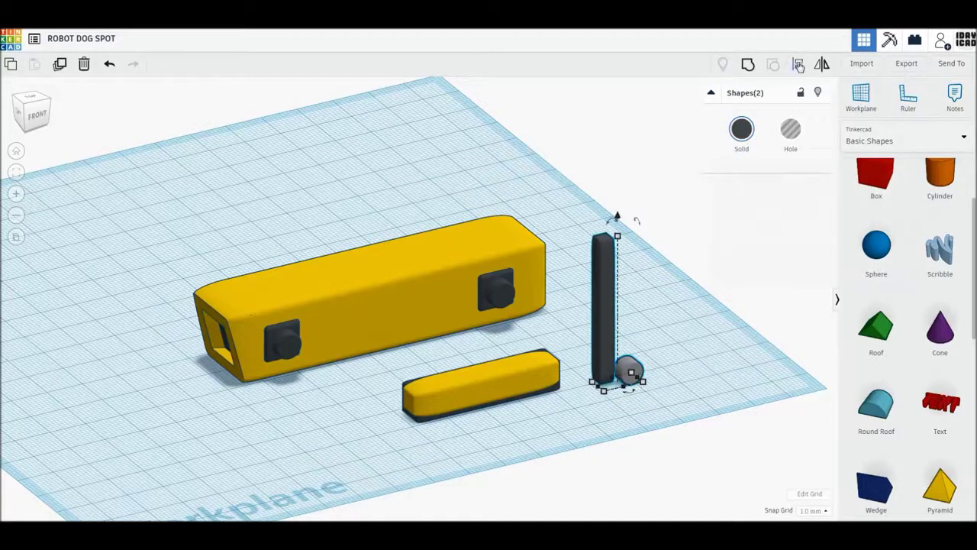
{"action": "left_click", "coordinate": [797, 66]}
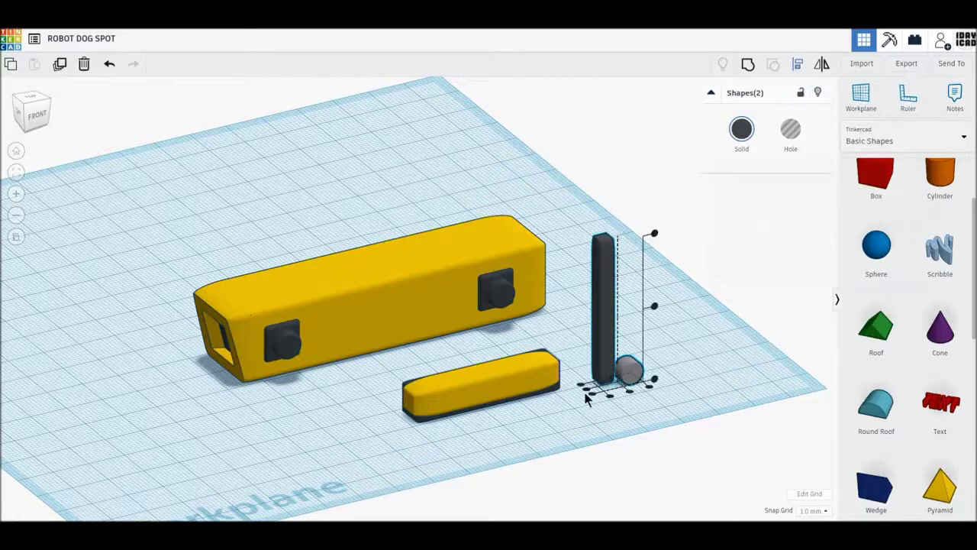
{"action": "left_click", "coordinate": [626, 392]}
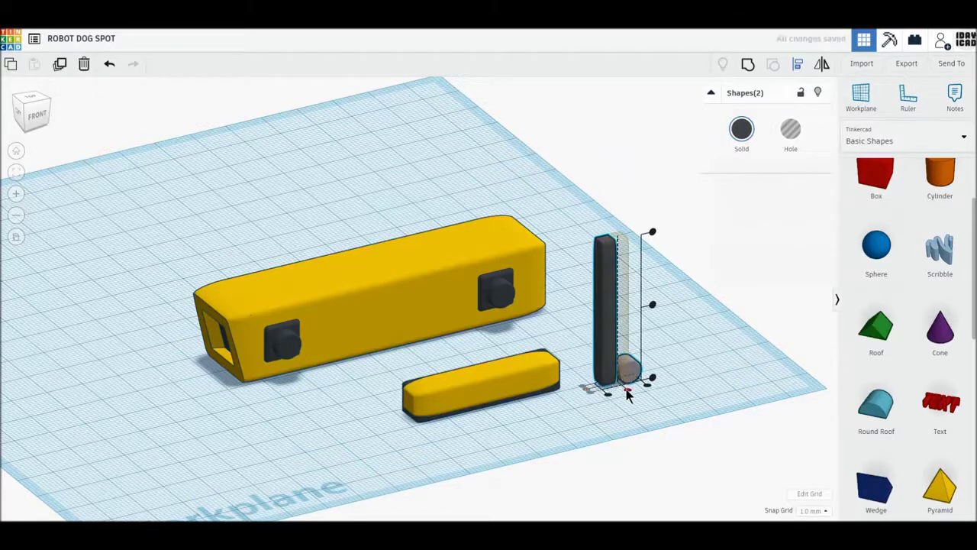
{"action": "left_click", "coordinate": [627, 391]}
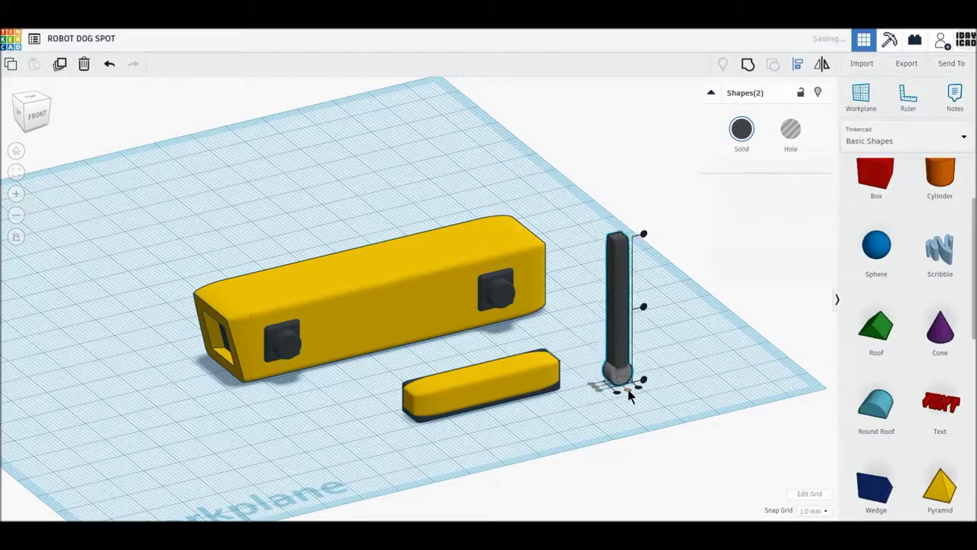
{"action": "left_click", "coordinate": [749, 66]}
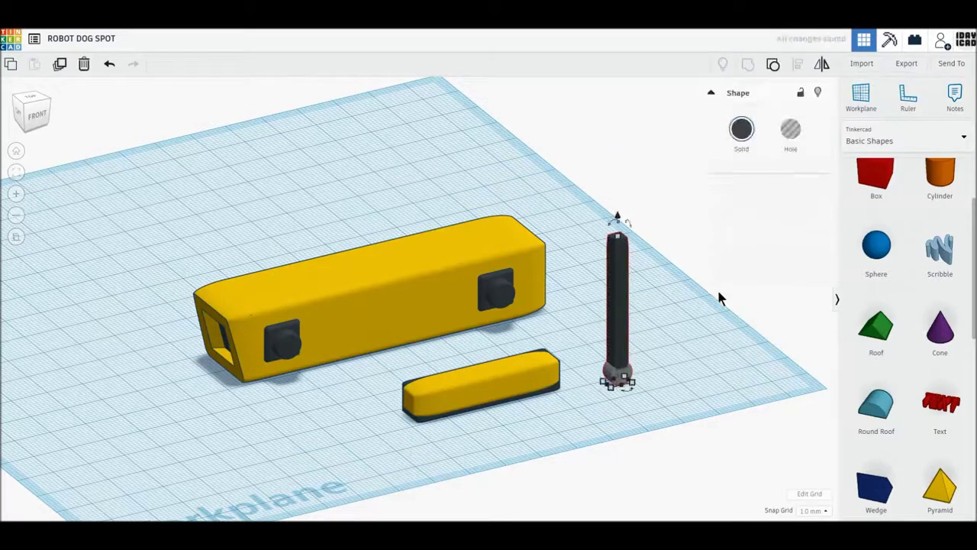
Set the leg group to Multicolor, then lift the small yellow bar 34 mm above the workplane.
{"action": "left_click", "coordinate": [741, 129]}
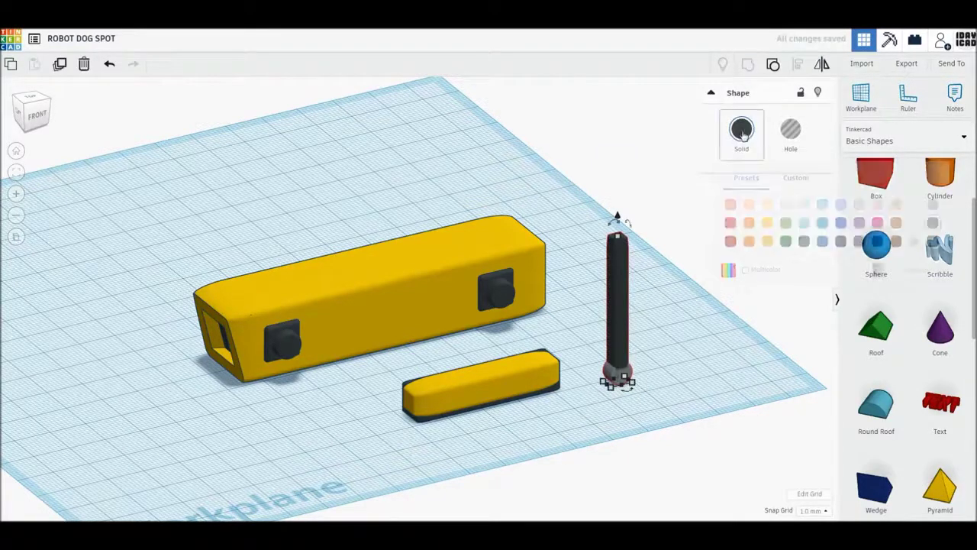
{"action": "left_click", "coordinate": [745, 270]}
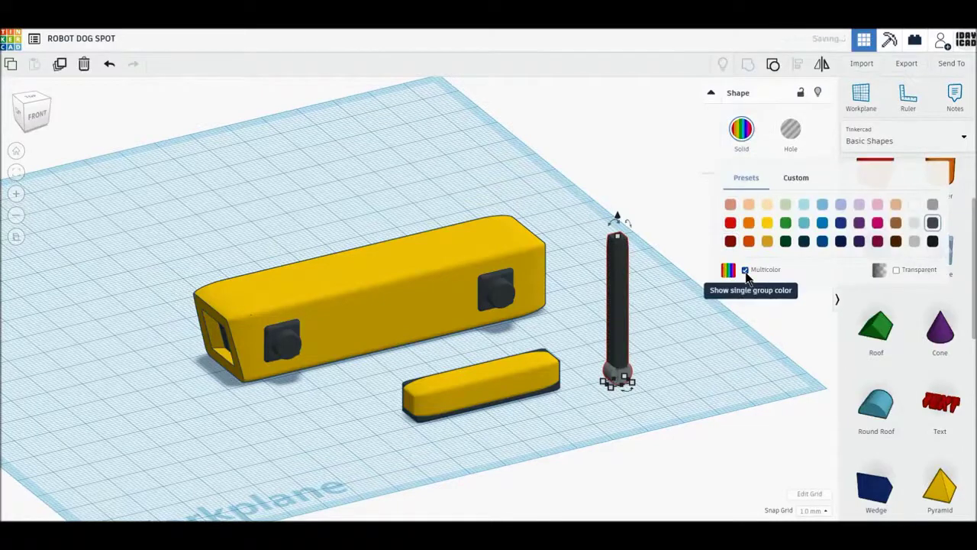
{"action": "left_click", "coordinate": [718, 345]}
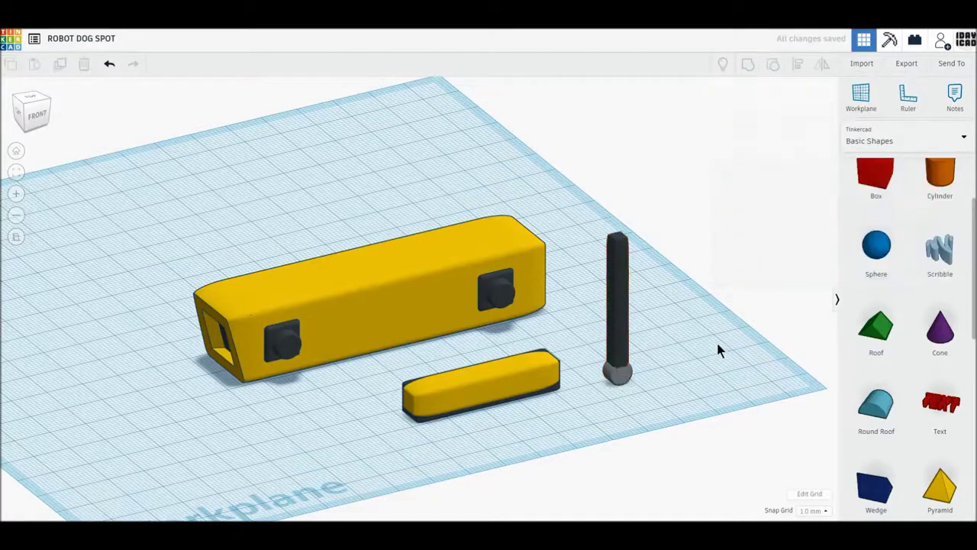
{"action": "left_click", "coordinate": [539, 387]}
{"action": "left_click_drag", "start_coordinate": [480, 349], "coordinate": [483, 222]}
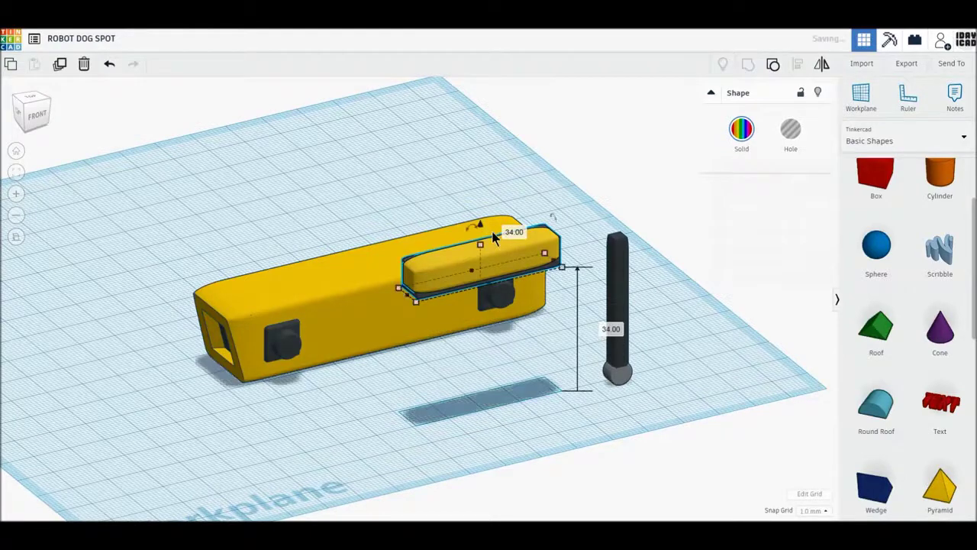
In top view, move the dark leg under the yellow bar's right end.
{"action": "left_click", "coordinate": [30, 100]}
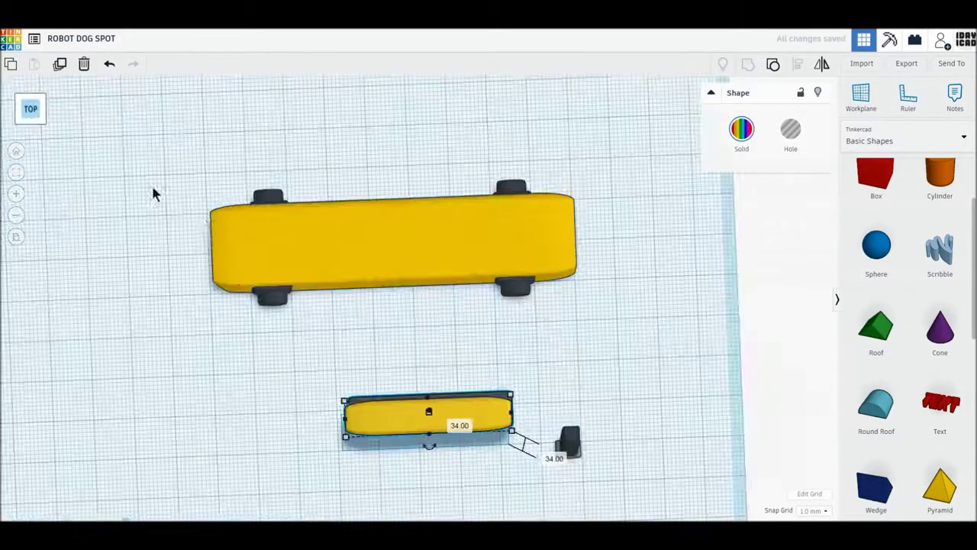
{"action": "middle_click_drag", "start_coordinate": [449, 352], "coordinate": [474, 228]}
{"action": "scroll", "coordinate": [472, 313], "scroll_direction": "up", "scroll_amount": 5}
{"action": "left_click_drag", "start_coordinate": [686, 346], "coordinate": [570, 299]}
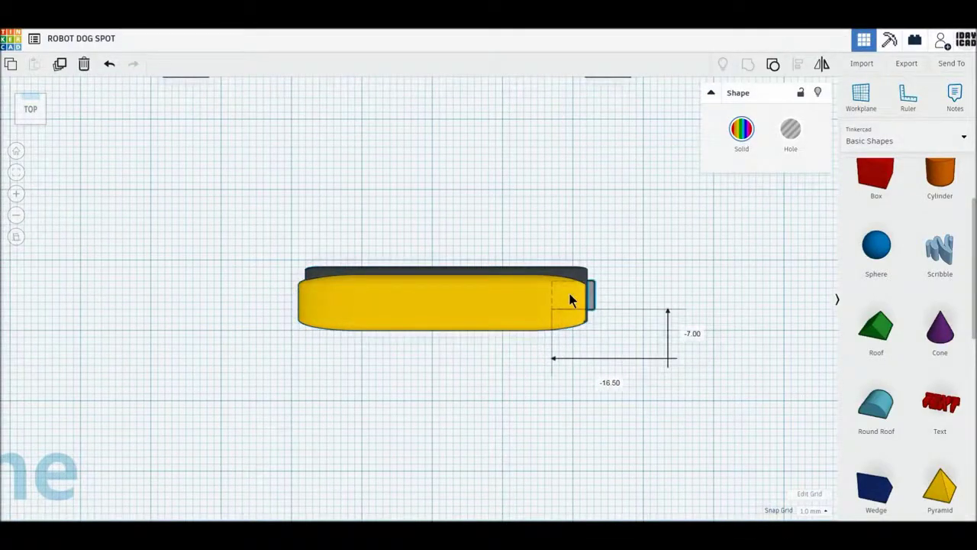
{"action": "left_click", "coordinate": [560, 427]}
From a level front view, nudge the dark leg 1 mm left to line up under the bar.
{"action": "mouse_move", "coordinate": [560, 428]}
{"action": "right_mouse_down"}
{"action": "mouse_move", "coordinate": [585, 320]}
{"action": "mouse_move", "coordinate": [626, 427]}
{"action": "right_mouse_up"}
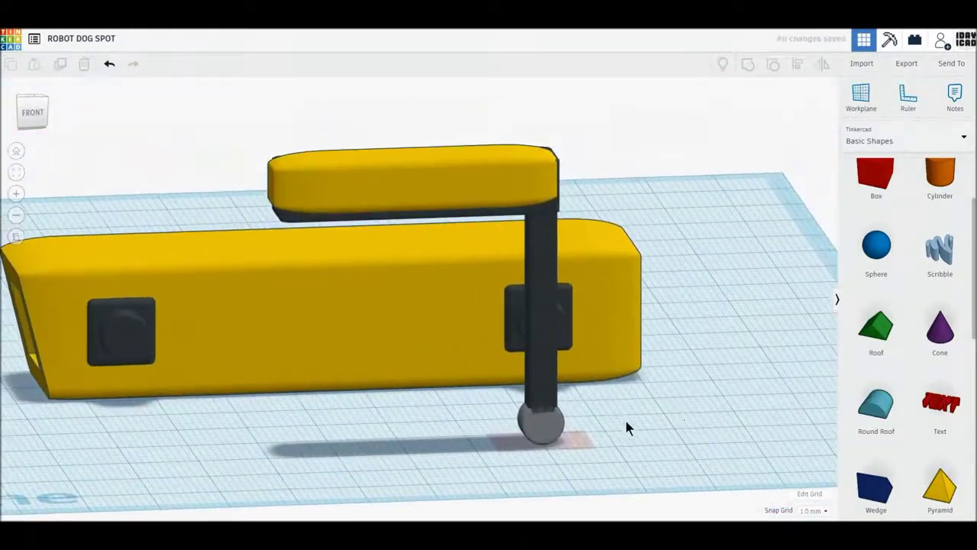
{"action": "mouse_move", "coordinate": [695, 400]}
{"action": "right_mouse_down"}
{"action": "mouse_move", "coordinate": [671, 425]}
{"action": "mouse_move", "coordinate": [571, 392]}
{"action": "right_mouse_up"}
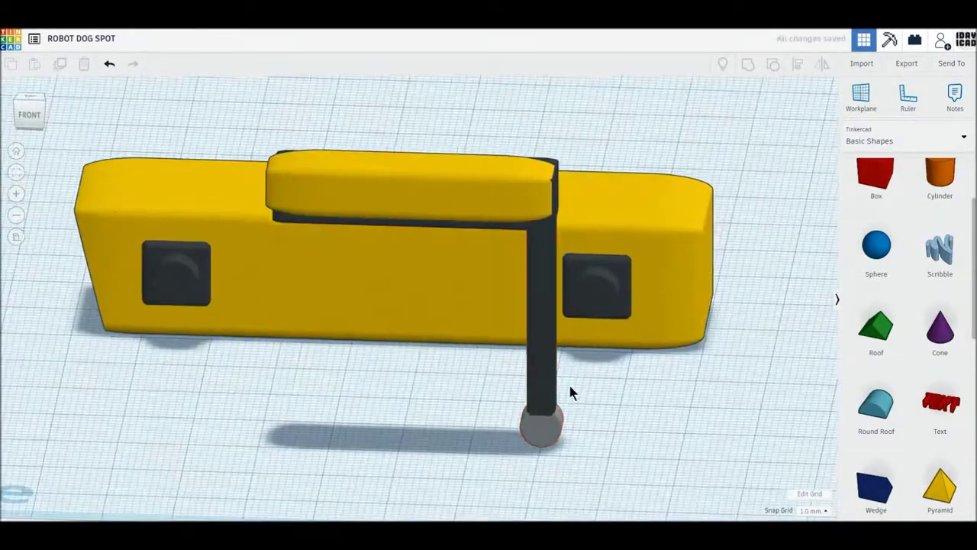
{"action": "left_click", "coordinate": [546, 360]}
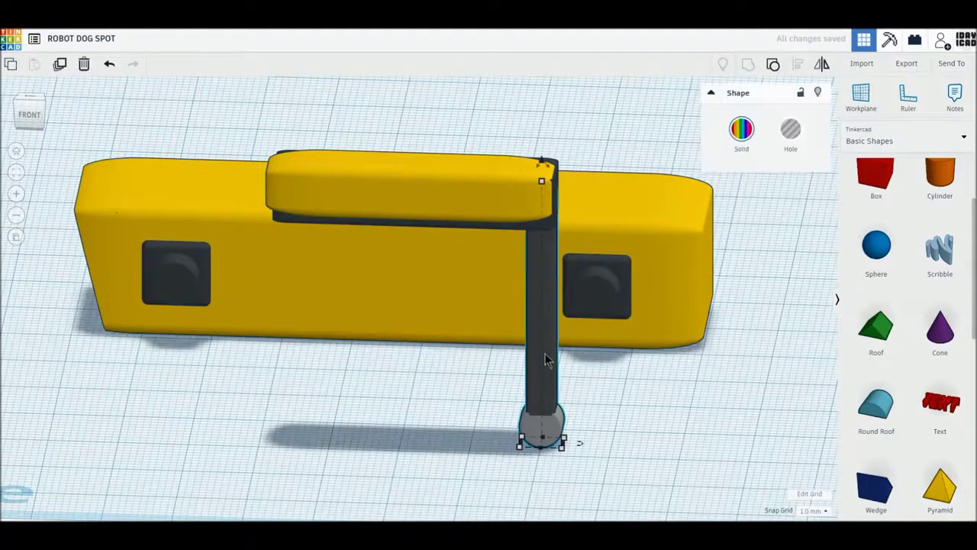
{"action": "mouse_move", "coordinate": [602, 376]}
{"action": "right_mouse_down"}
{"action": "mouse_move", "coordinate": [634, 358]}
{"action": "mouse_move", "coordinate": [626, 375]}
{"action": "mouse_move", "coordinate": [552, 384]}
{"action": "right_mouse_up"}
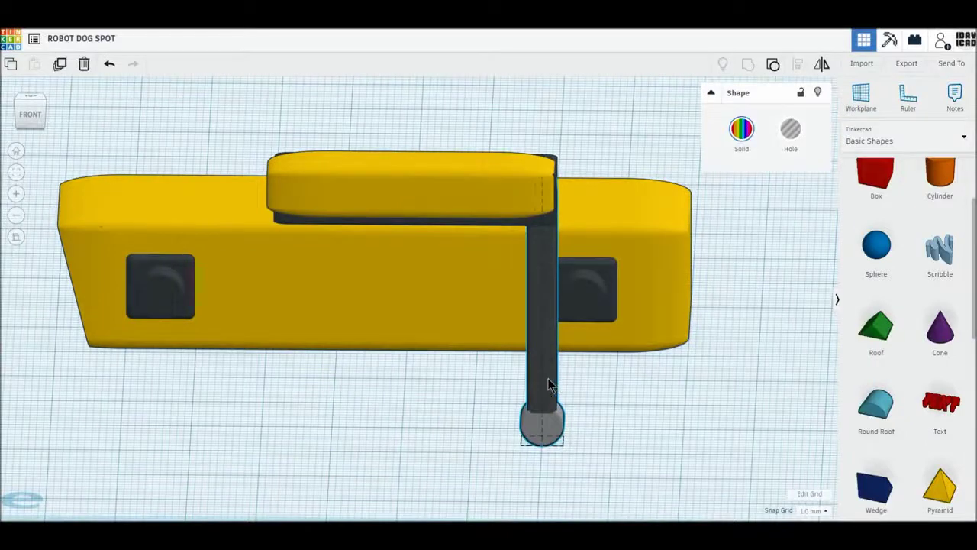
{"action": "key", "text": "Left"}
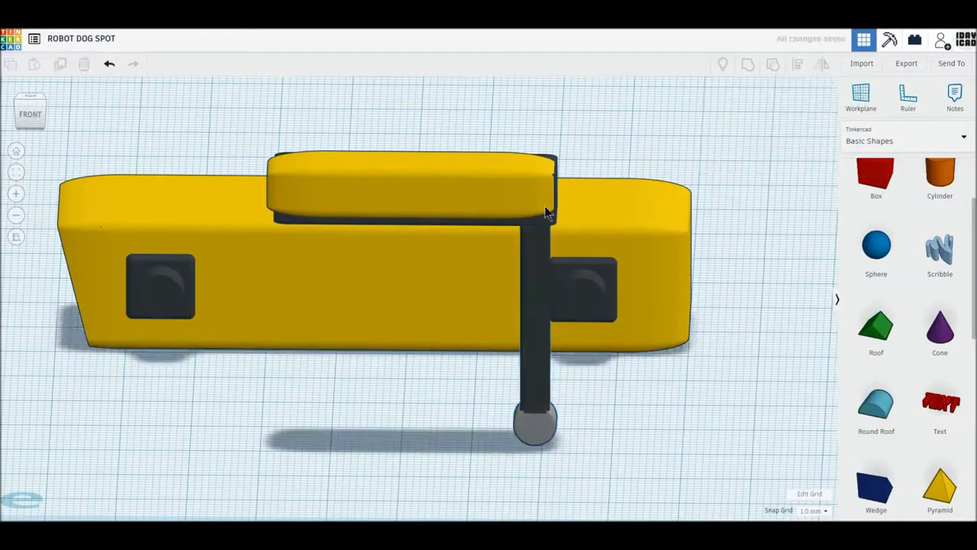
{"action": "left_click", "coordinate": [536, 268]}
Add a cylinder beside the leg with 64 sides, bevel 1 and 10 segments.
{"action": "right_click_drag", "start_coordinate": [609, 357], "coordinate": [655, 312]}
{"action": "left_click_drag", "start_coordinate": [939, 179], "coordinate": [678, 442]}
{"action": "right_click_drag", "start_coordinate": [678, 441], "coordinate": [719, 414]}
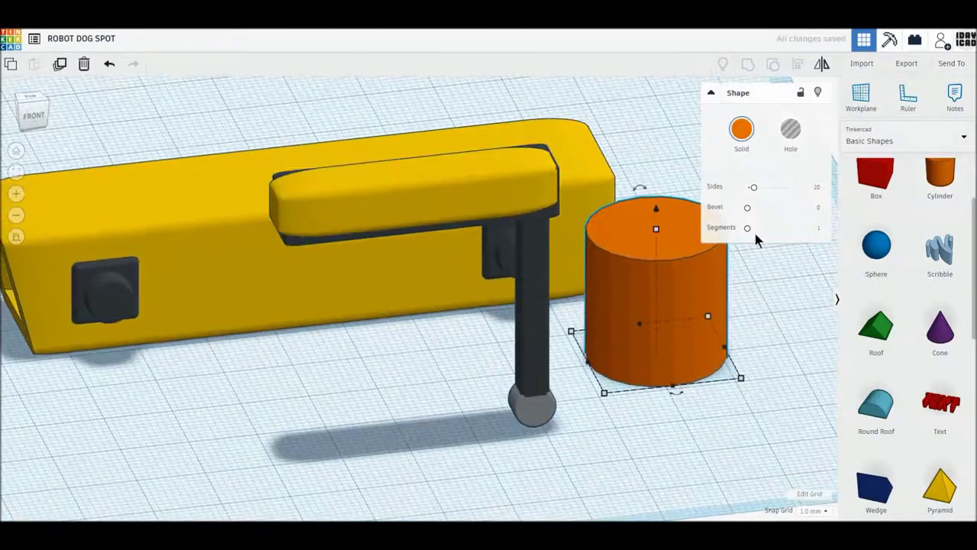
{"action": "left_click_drag", "start_coordinate": [754, 187], "coordinate": [815, 203]}
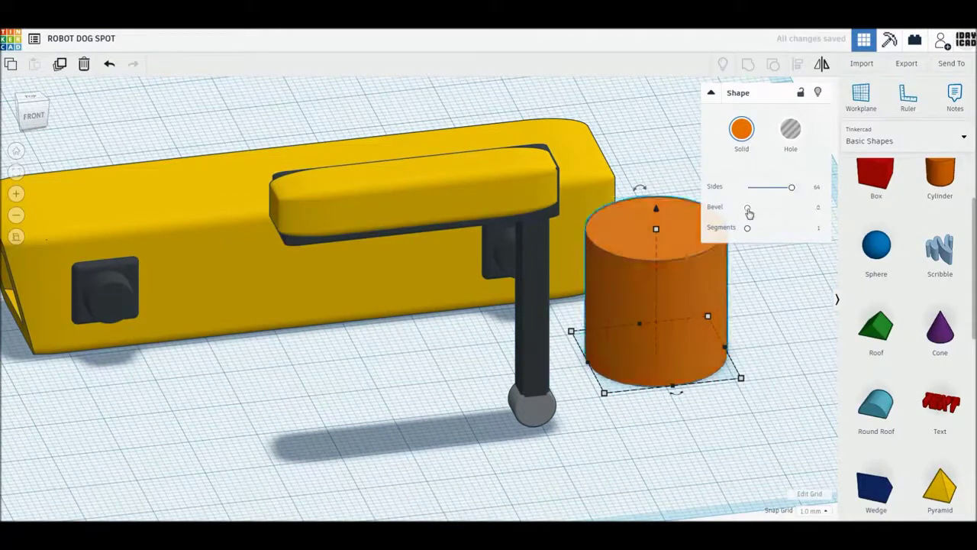
{"action": "left_click", "coordinate": [816, 207]}
{"action": "type", "text": "1"}
{"action": "key", "text": "Return"}
{"action": "left_click_drag", "start_coordinate": [748, 228], "coordinate": [839, 230]}
{"action": "mouse_move", "coordinate": [740, 378]}
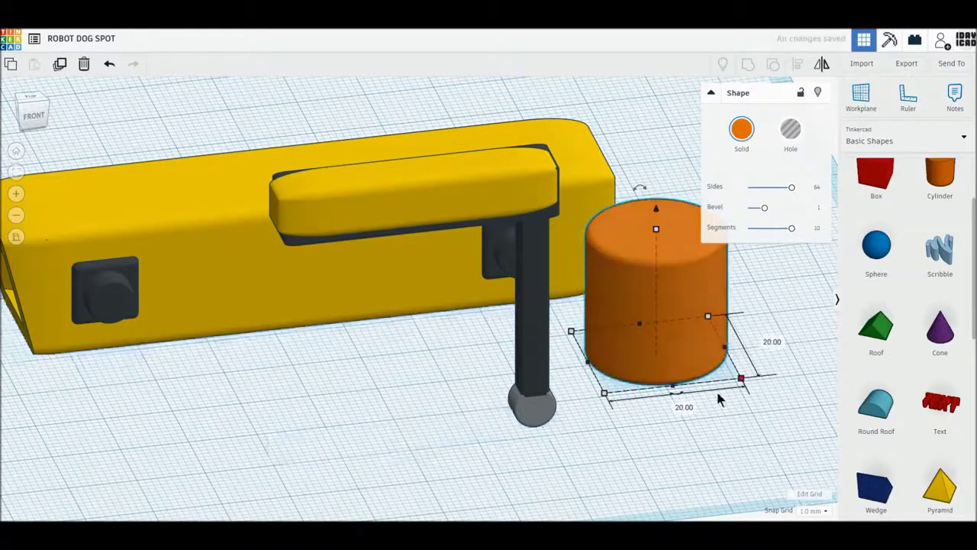
Resize the cylinder to 2 × 2 × 9 mm and tip it onto its side.
{"action": "left_click", "coordinate": [683, 406]}
{"action": "type", "text": "2"}
{"action": "key", "text": "Return"}
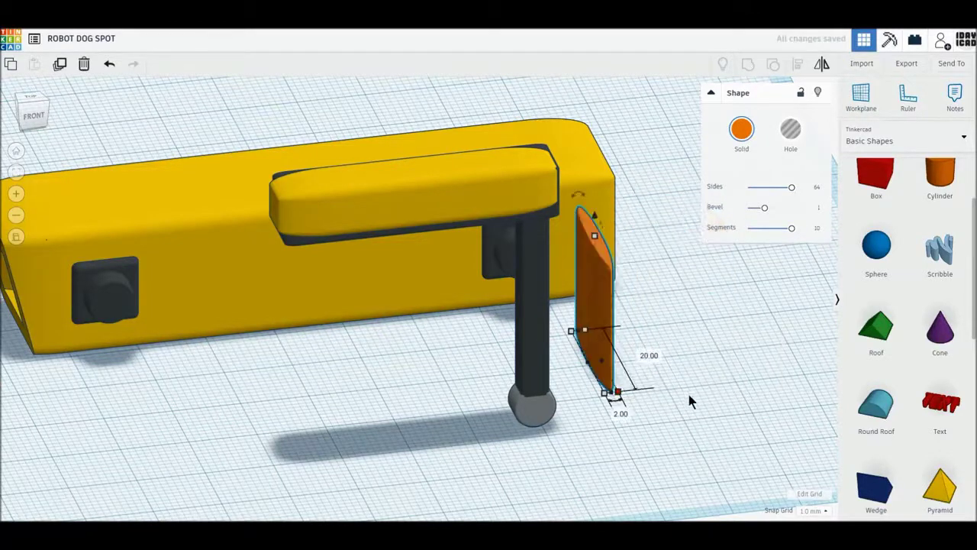
{"action": "type", "text": "2"}
{"action": "key", "text": "Return"}
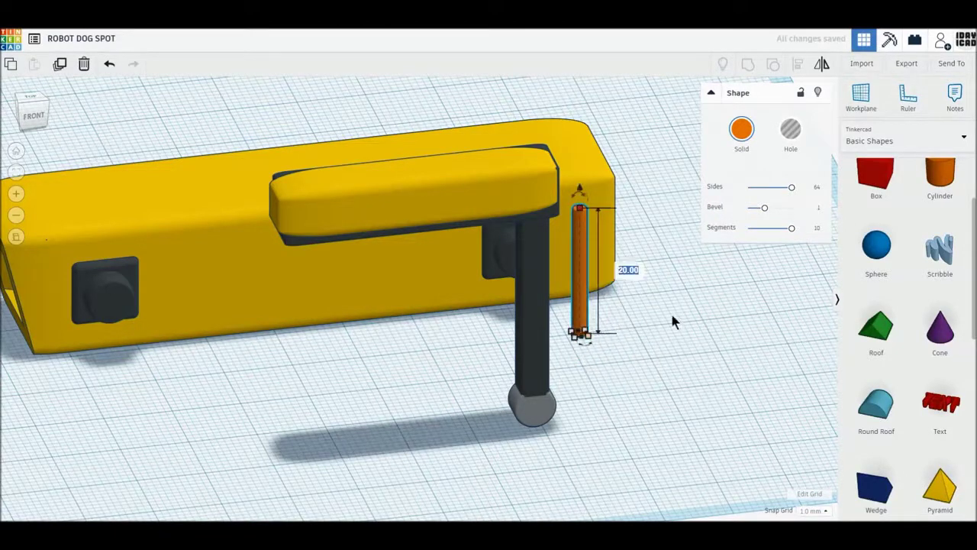
{"action": "type", "text": "9"}
{"action": "key", "text": "Return"}
{"action": "mouse_move", "coordinate": [589, 273]}
{"action": "left_mouse_down"}
{"action": "mouse_move", "coordinate": [588, 319]}
{"action": "mouse_move", "coordinate": [590, 309]}
{"action": "left_mouse_up"}
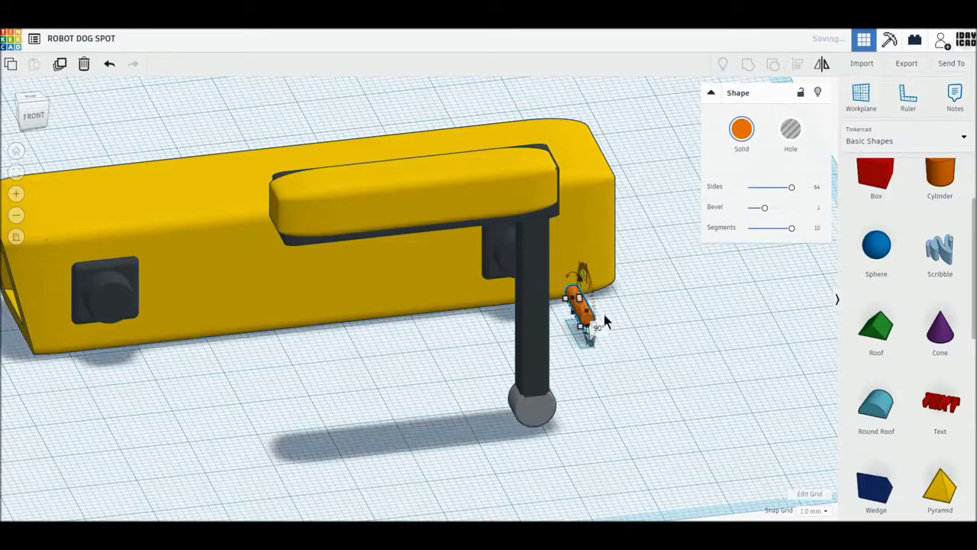
{"action": "left_click", "coordinate": [602, 310]}
Colour the pin dark grey and raise it into the yellow bar's right end.
{"action": "right_click_drag", "start_coordinate": [684, 218], "coordinate": [663, 321]}
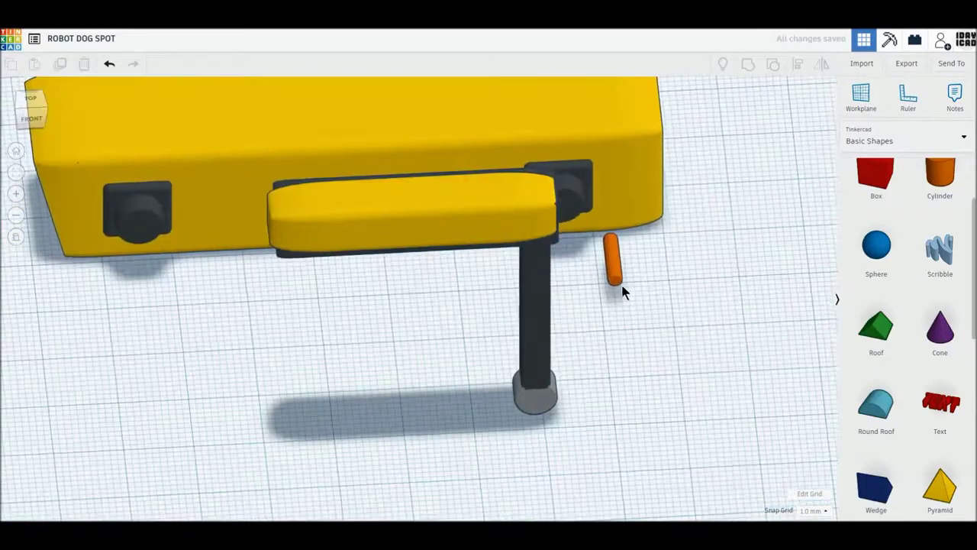
{"action": "left_click", "coordinate": [611, 259]}
{"action": "left_click", "coordinate": [741, 129]}
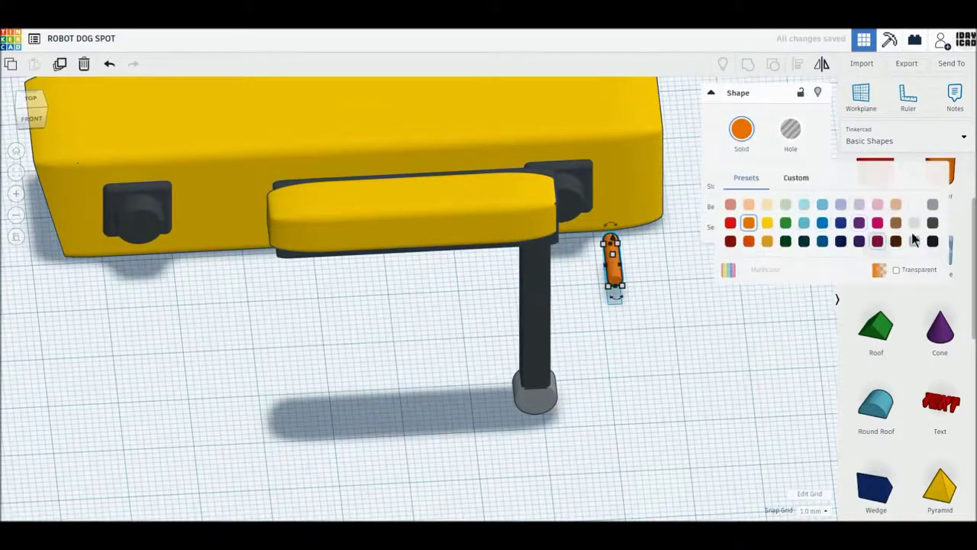
{"action": "left_click", "coordinate": [932, 223]}
{"action": "left_click", "coordinate": [704, 344]}
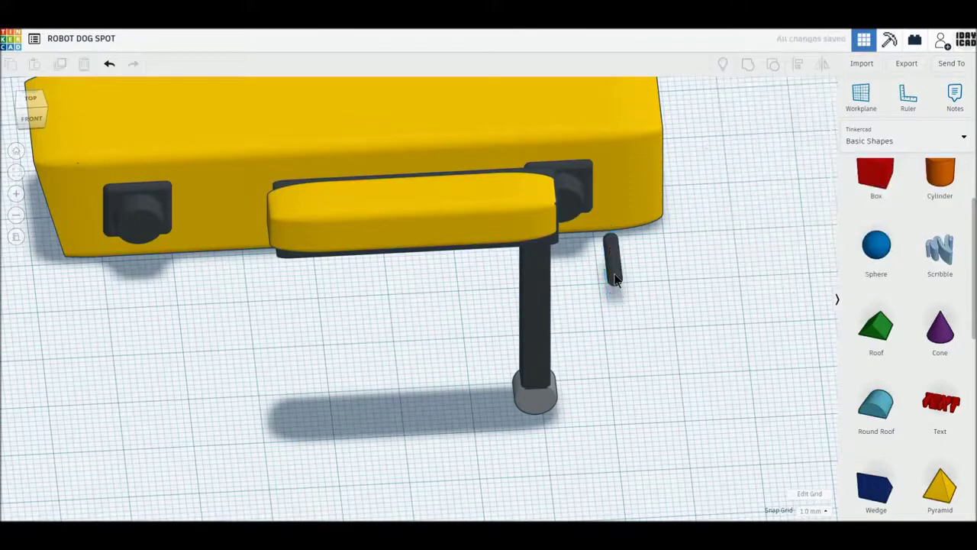
{"action": "left_click_drag", "start_coordinate": [612, 261], "coordinate": [537, 397]}
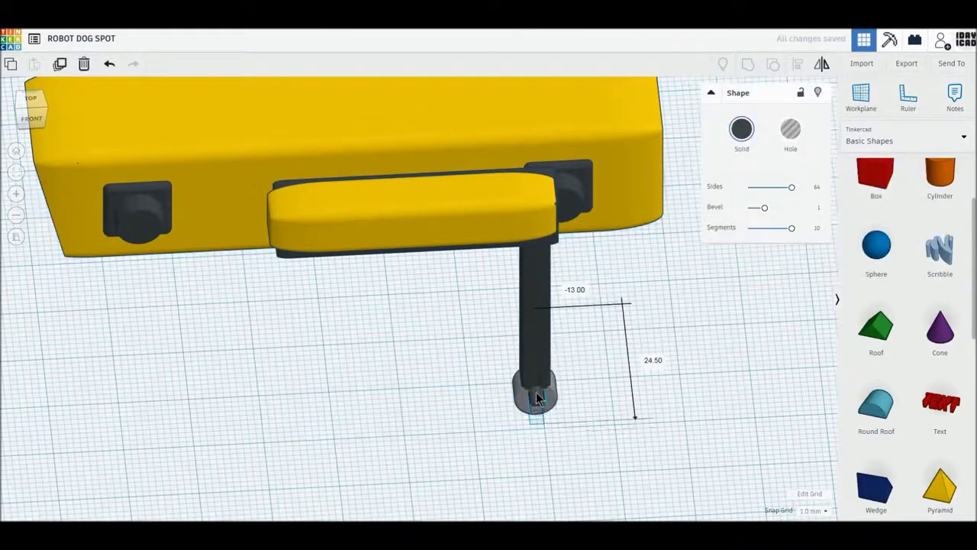
{"action": "left_click_drag", "start_coordinate": [539, 366], "coordinate": [550, 184]}
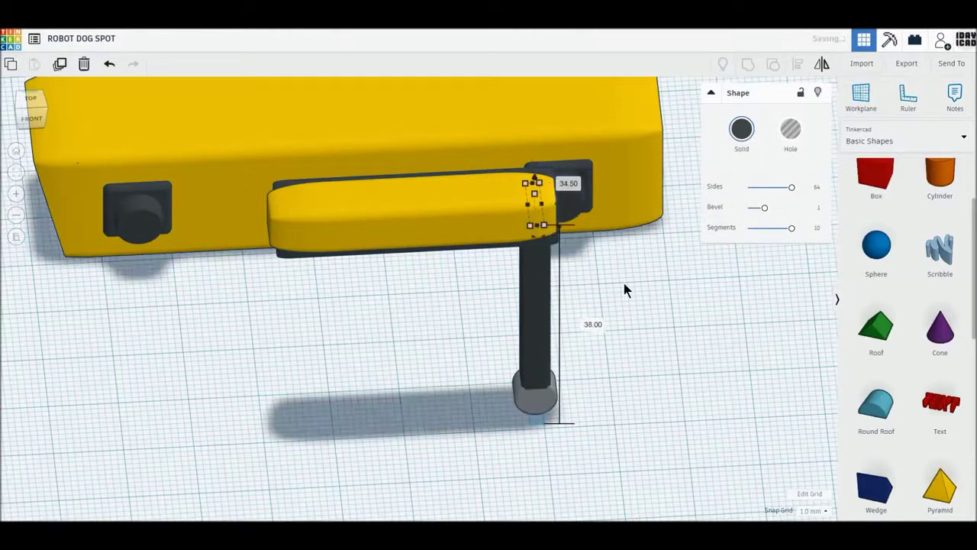
Check the pin's placement from top view, then select the bar, pin and leg together.
{"action": "right_click_drag", "start_coordinate": [623, 278], "coordinate": [608, 361]}
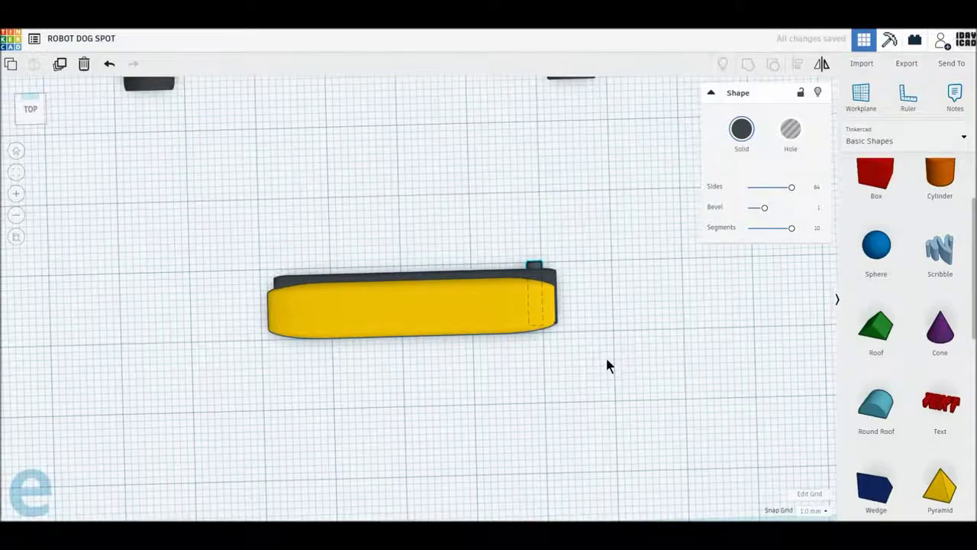
{"action": "left_click", "coordinate": [31, 114]}
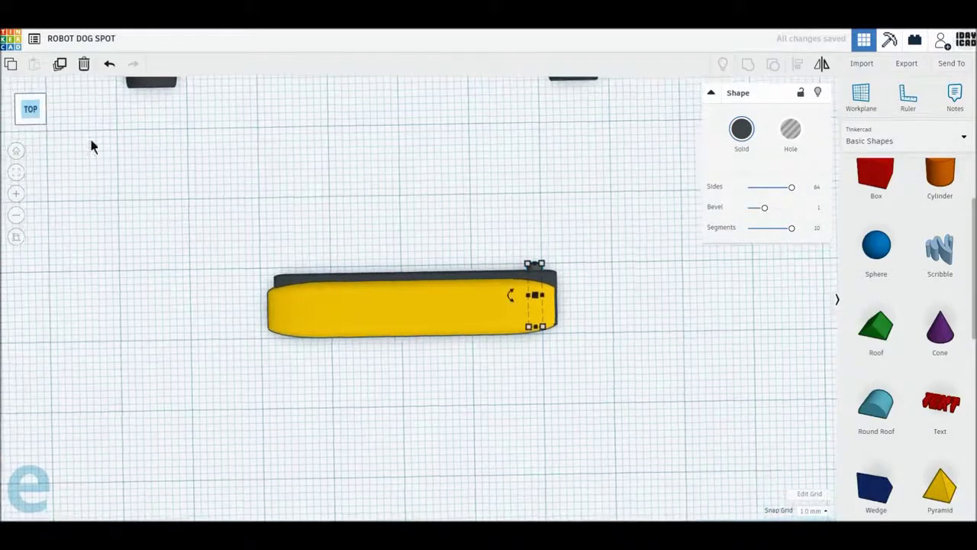
{"action": "left_click", "coordinate": [519, 258]}
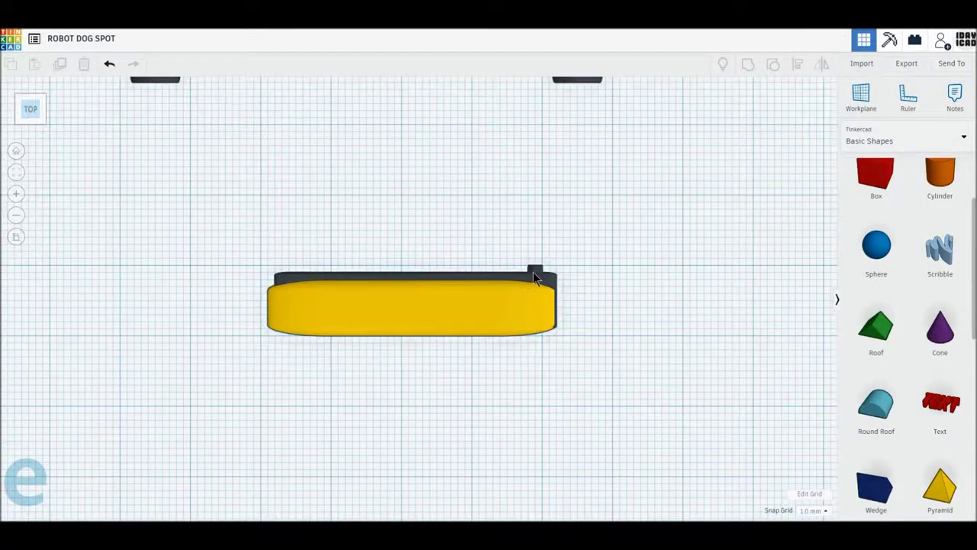
{"action": "left_click", "coordinate": [539, 308]}
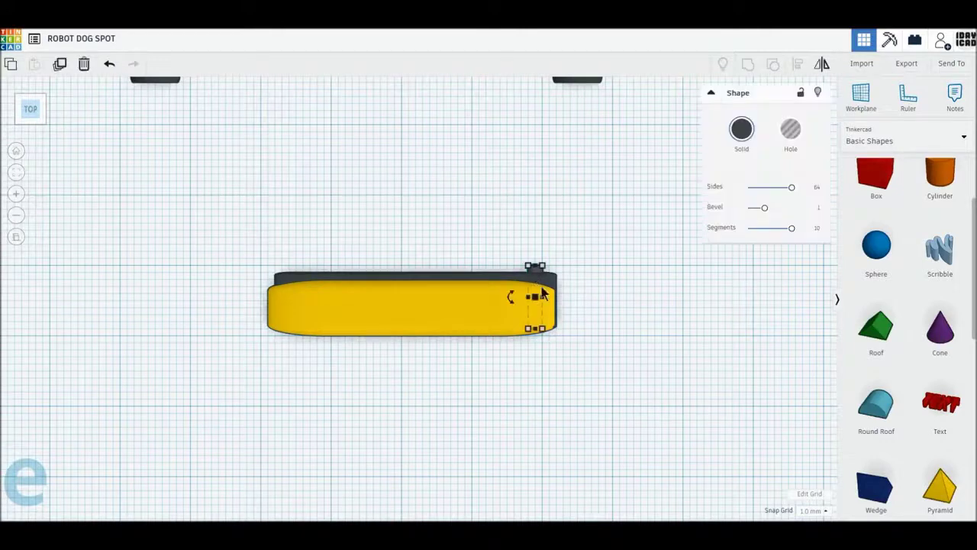
{"action": "left_click", "coordinate": [536, 276]}
{"action": "left_click", "coordinate": [536, 276]}
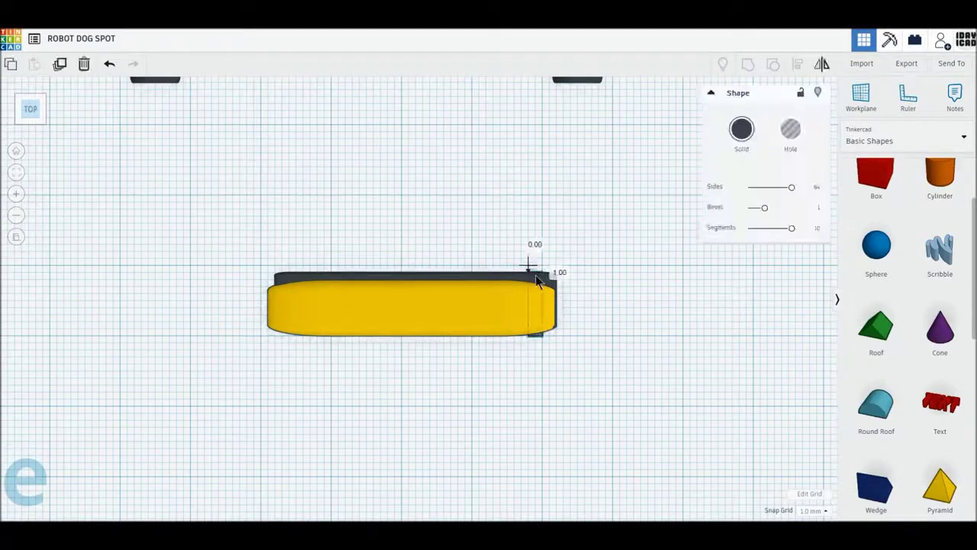
{"action": "left_click", "coordinate": [603, 351]}
{"action": "mouse_move", "coordinate": [604, 351]}
{"action": "right_mouse_down"}
{"action": "mouse_move", "coordinate": [600, 295]}
{"action": "mouse_move", "coordinate": [596, 344]}
{"action": "mouse_move", "coordinate": [662, 280]}
{"action": "mouse_move", "coordinate": [569, 203]}
{"action": "right_mouse_up"}
{"action": "left_click_drag", "start_coordinate": [573, 224], "coordinate": [498, 162]}
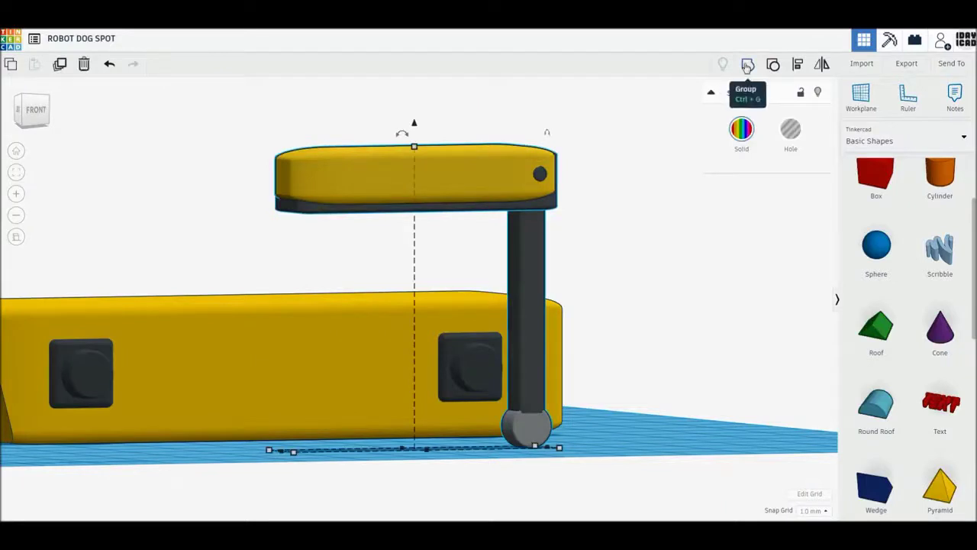
Group the bar, pin and leg, rotate the group about 45°, and view it from the top.
{"action": "left_click", "coordinate": [746, 66]}
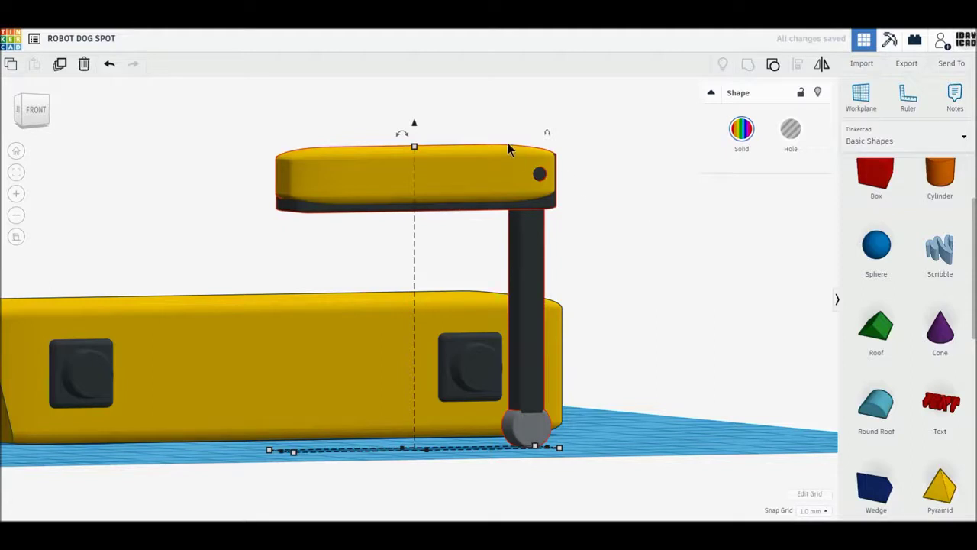
{"action": "left_click_drag", "start_coordinate": [404, 141], "coordinate": [402, 135]}
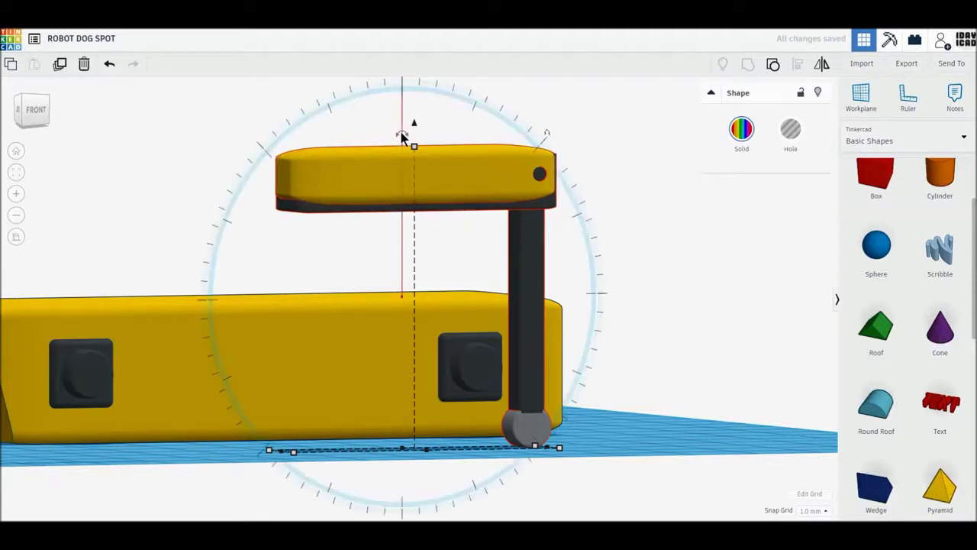
{"action": "left_click", "coordinate": [656, 193]}
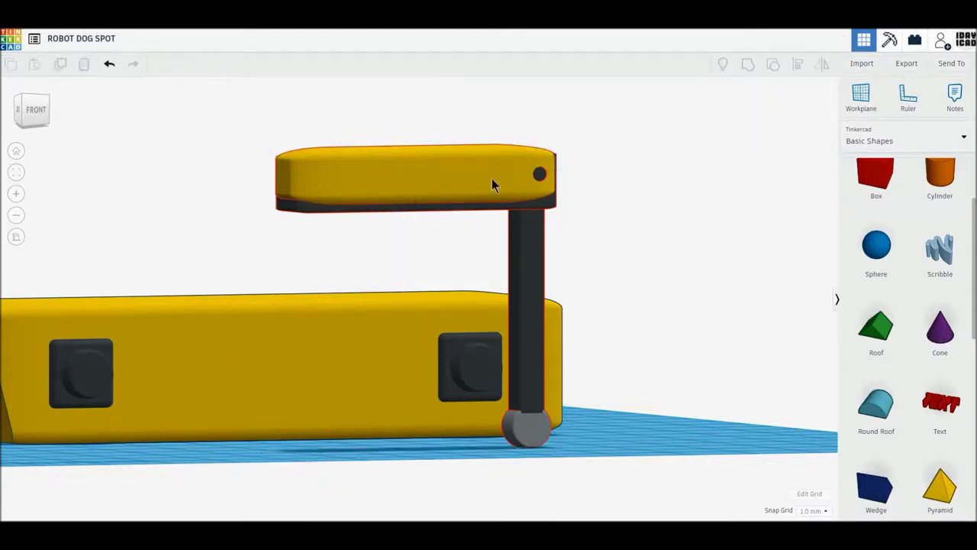
{"action": "right_click_drag", "start_coordinate": [624, 250], "coordinate": [622, 261]}
{"action": "left_click", "coordinate": [457, 176]}
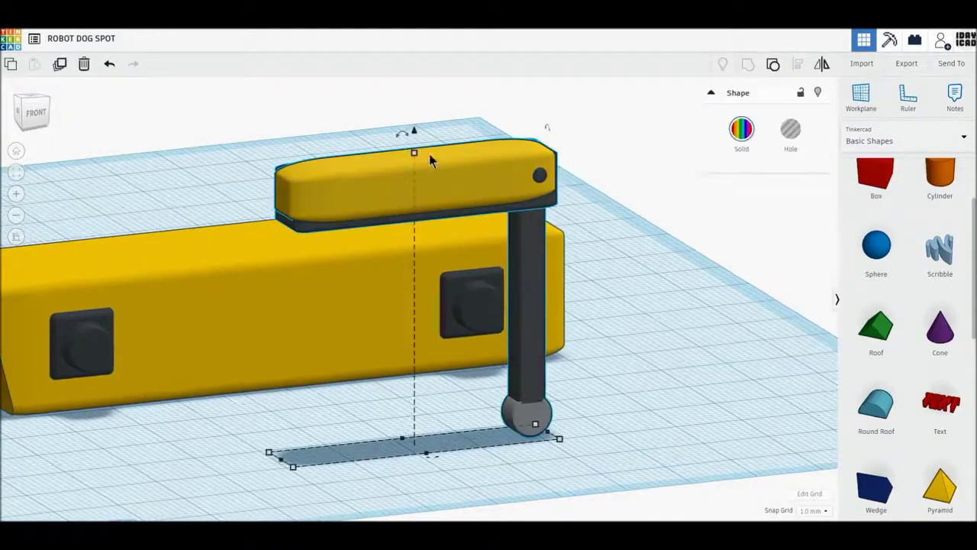
{"action": "left_click_drag", "start_coordinate": [403, 132], "coordinate": [479, 188]}
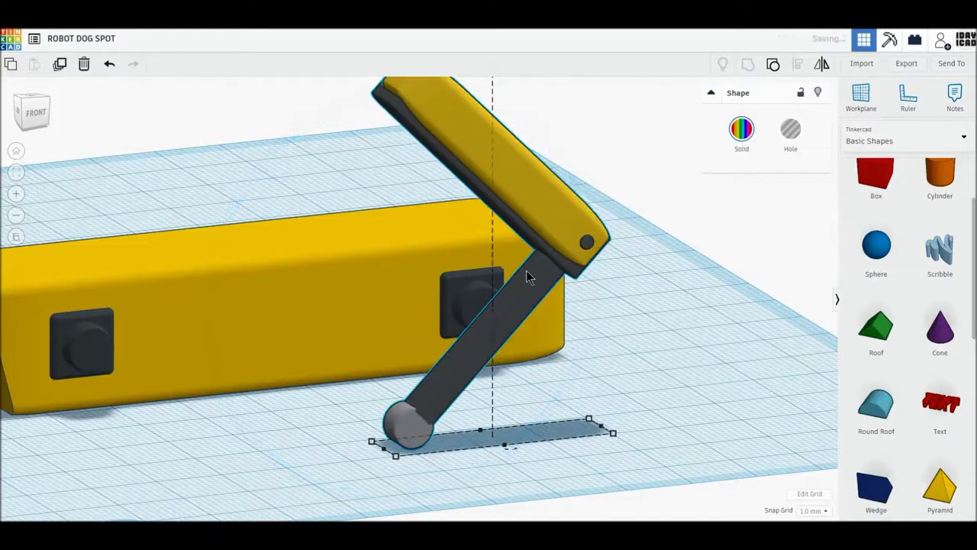
{"action": "scroll", "coordinate": [529, 275], "scroll_direction": "down", "scroll_amount": 3}
{"action": "left_click", "coordinate": [30, 103]}
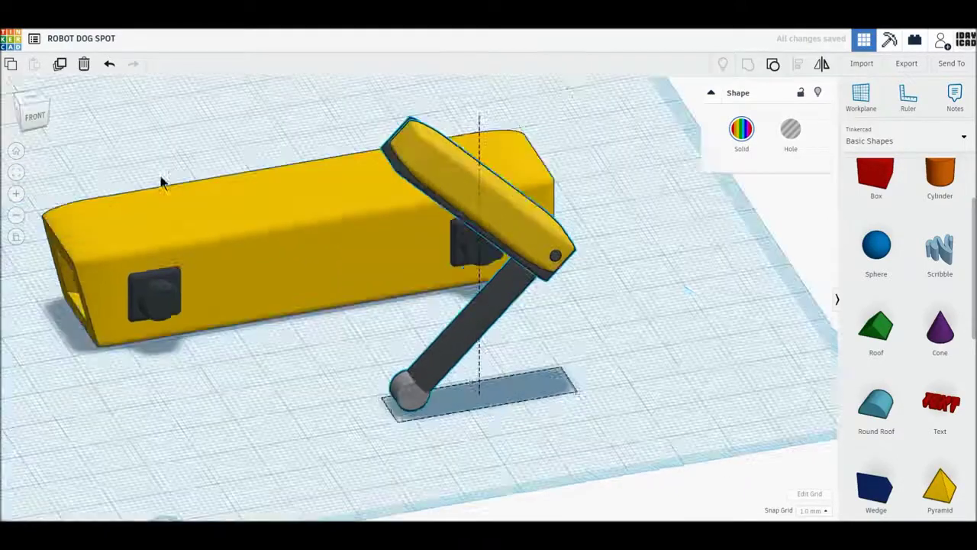
{"action": "left_click", "coordinate": [31, 103]}
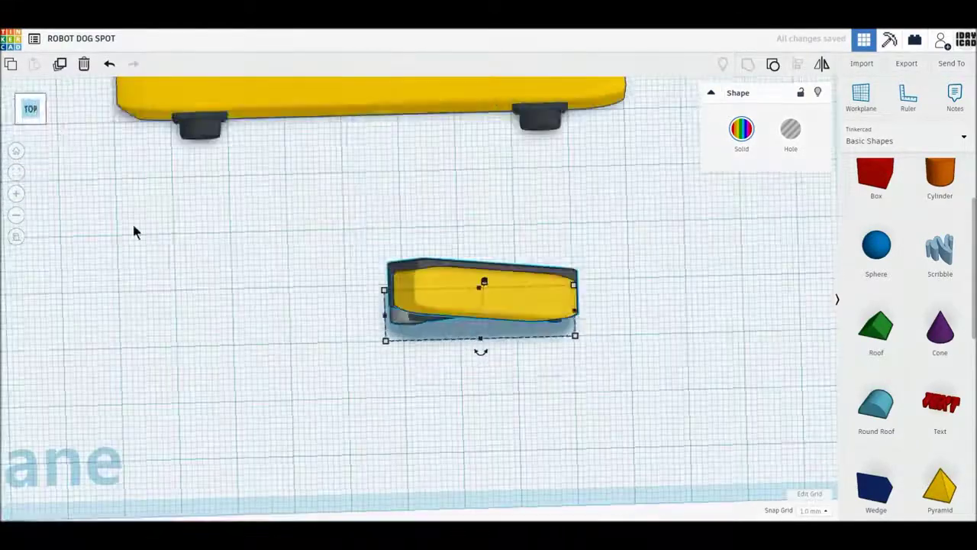
In top view, position the bent leg block beside the body's joint.
{"action": "left_click", "coordinate": [192, 267]}
{"action": "middle_click_drag", "start_coordinate": [336, 338], "coordinate": [439, 372]}
{"action": "left_click_drag", "start_coordinate": [567, 419], "coordinate": [356, 261]}
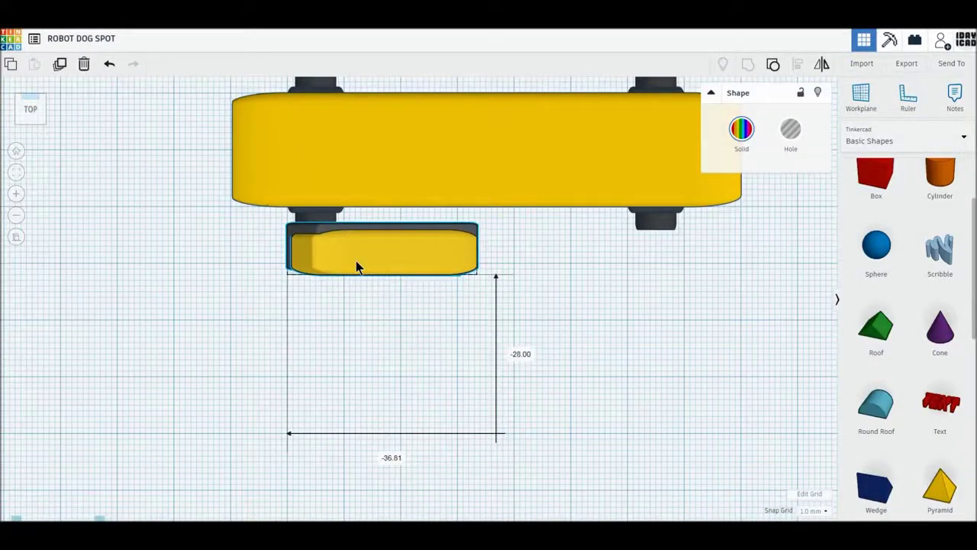
{"action": "left_click_drag", "start_coordinate": [356, 257], "coordinate": [392, 251]}
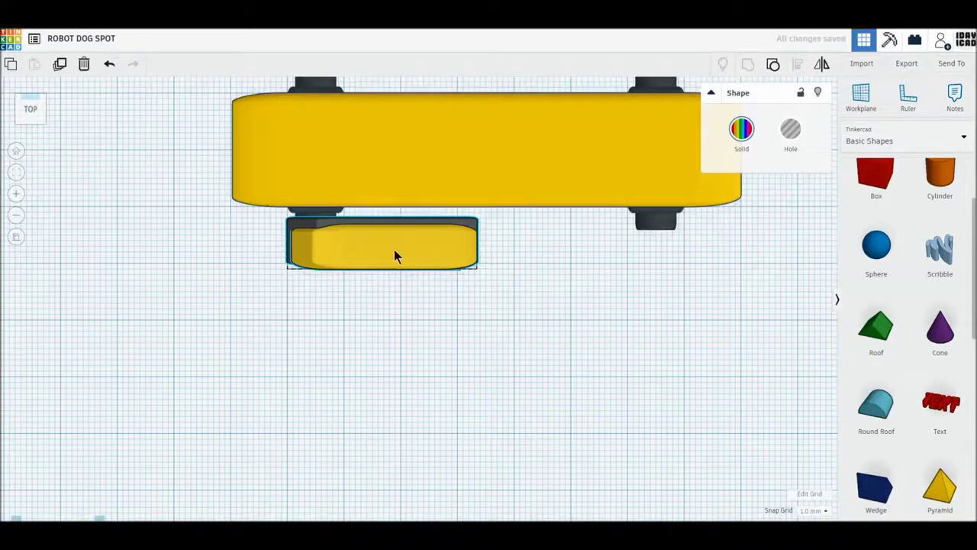
{"action": "left_click_drag", "start_coordinate": [391, 251], "coordinate": [392, 252]}
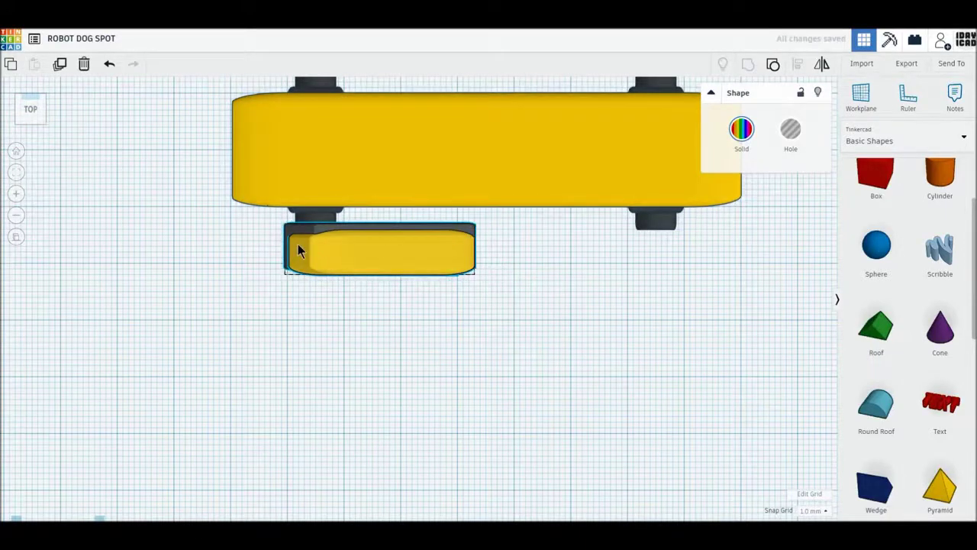
{"action": "left_click", "coordinate": [365, 316]}
{"action": "middle_click_drag", "start_coordinate": [478, 302], "coordinate": [457, 340]}
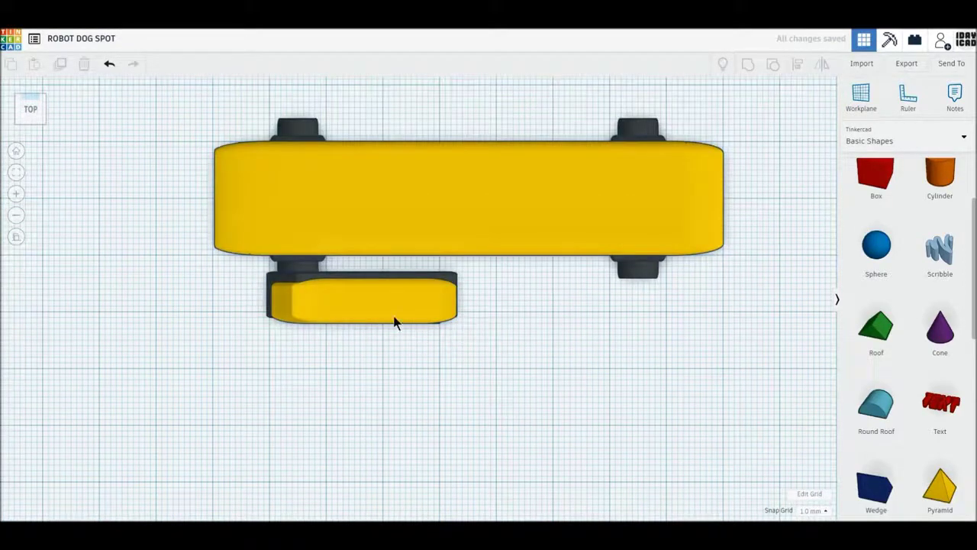
Raise the yellow body to 41 mm above the workplane.
{"action": "left_click", "coordinate": [393, 236]}
{"action": "mouse_move", "coordinate": [548, 354]}
{"action": "right_mouse_down"}
{"action": "mouse_move", "coordinate": [544, 288]}
{"action": "mouse_move", "coordinate": [554, 269]}
{"action": "mouse_move", "coordinate": [493, 253]}
{"action": "right_mouse_up"}
{"action": "left_click_drag", "start_coordinate": [472, 243], "coordinate": [461, 51]}
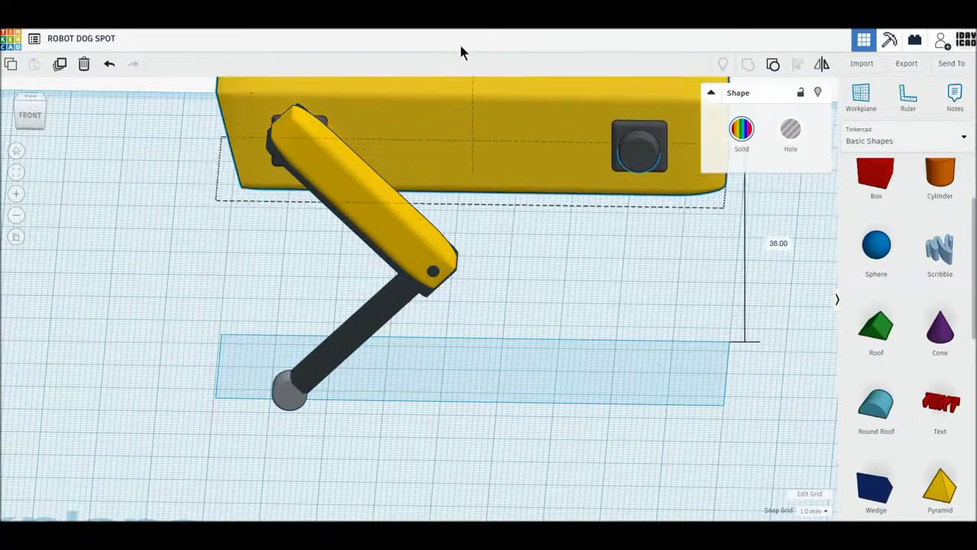
{"action": "left_click_drag", "start_coordinate": [461, 49], "coordinate": [458, 42]}
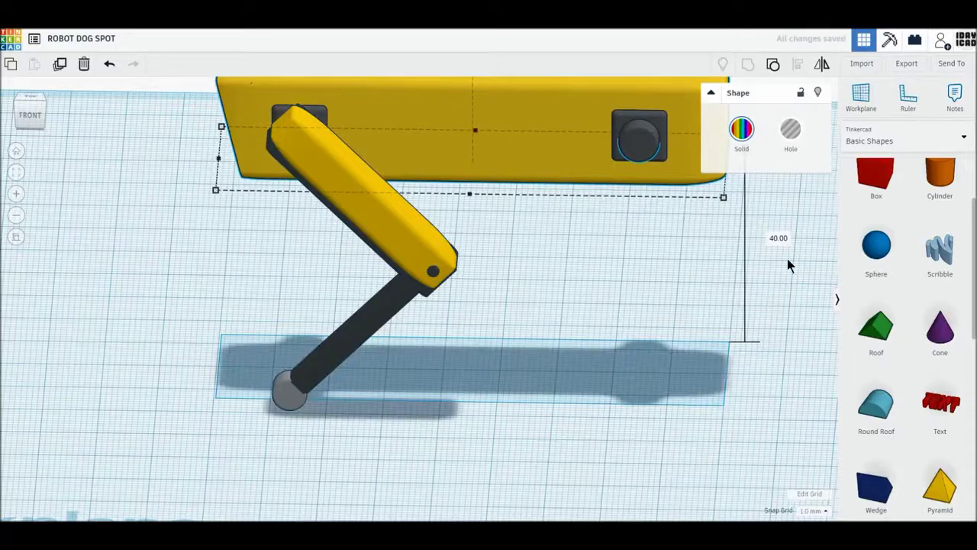
{"action": "right_click_drag", "start_coordinate": [507, 357], "coordinate": [580, 414]}
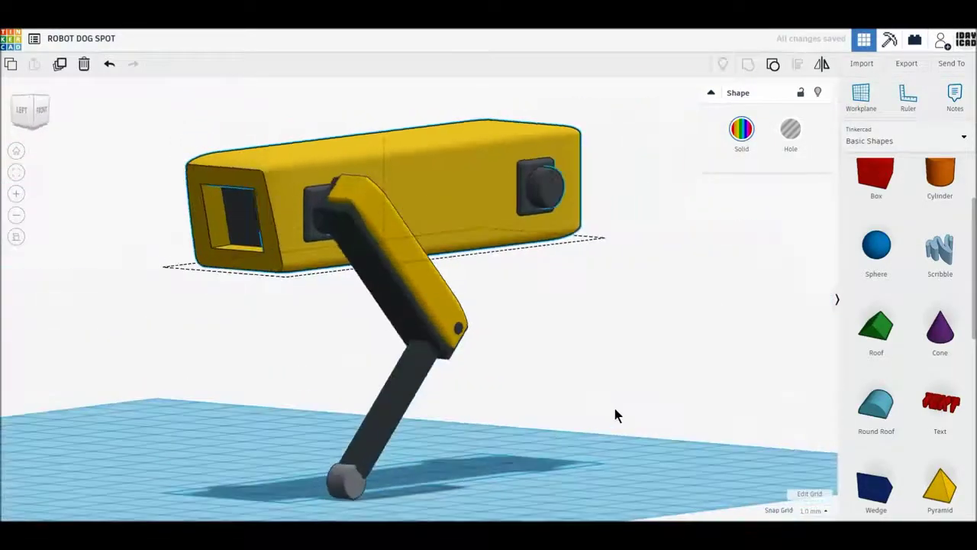
{"action": "right_click_drag", "start_coordinate": [578, 405], "coordinate": [625, 413]}
{"action": "left_click", "coordinate": [411, 147]}
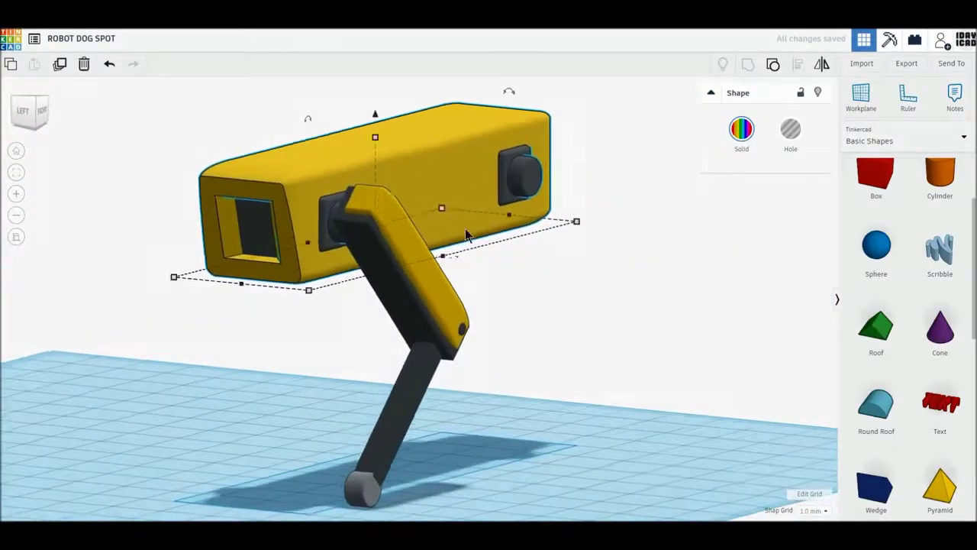
{"action": "left_click_drag", "start_coordinate": [375, 114], "coordinate": [374, 111]}
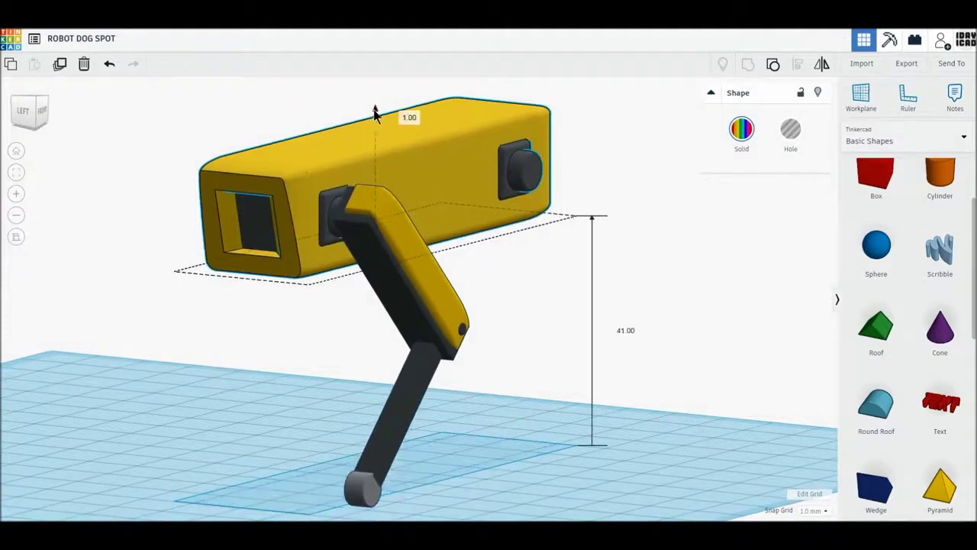
{"action": "left_click", "coordinate": [533, 329]}
{"action": "mouse_move", "coordinate": [536, 307]}
{"action": "right_mouse_down"}
{"action": "mouse_move", "coordinate": [597, 355]}
{"action": "mouse_move", "coordinate": [638, 310]}
{"action": "mouse_move", "coordinate": [532, 375]}
{"action": "right_mouse_up"}
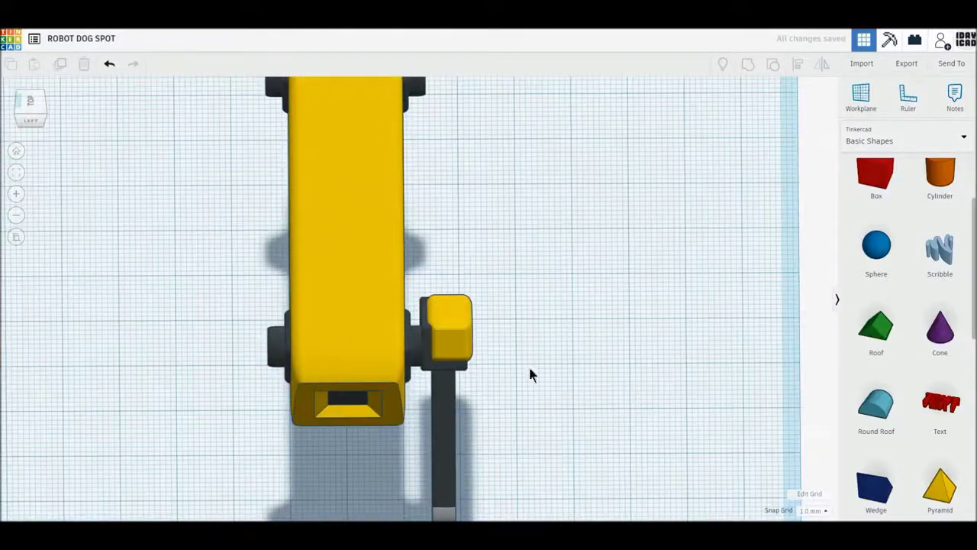
Duplicate the leg and place the copy 60 mm away, aligned with the first leg.
{"action": "left_click", "coordinate": [29, 105]}
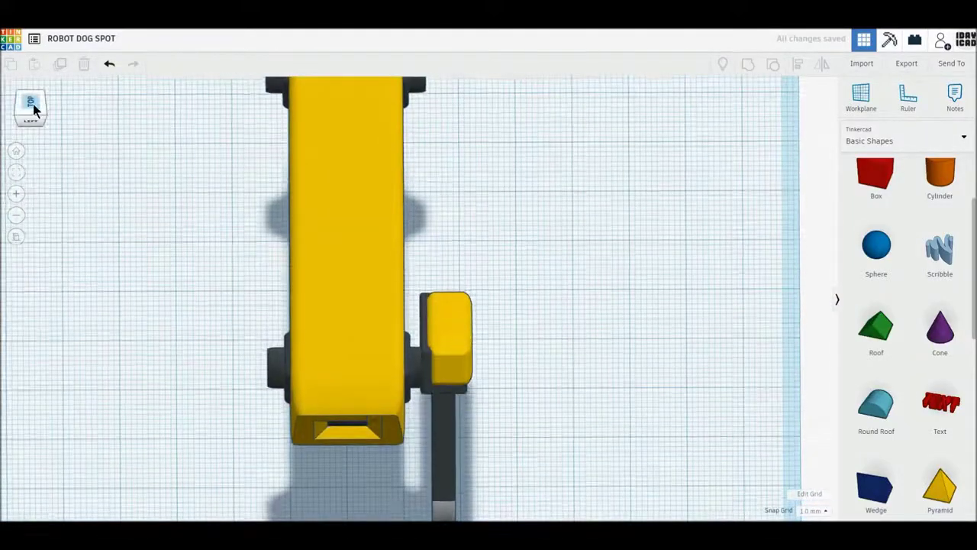
{"action": "left_click", "coordinate": [33, 103]}
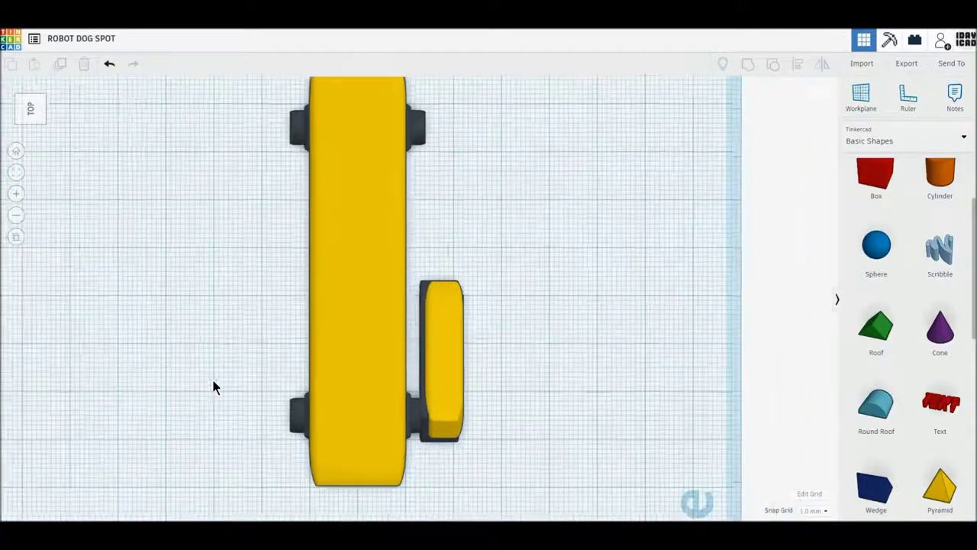
{"action": "scroll", "coordinate": [211, 376], "scroll_direction": "down", "scroll_amount": 1}
{"action": "scroll", "coordinate": [238, 311], "scroll_direction": "down", "scroll_amount": 1}
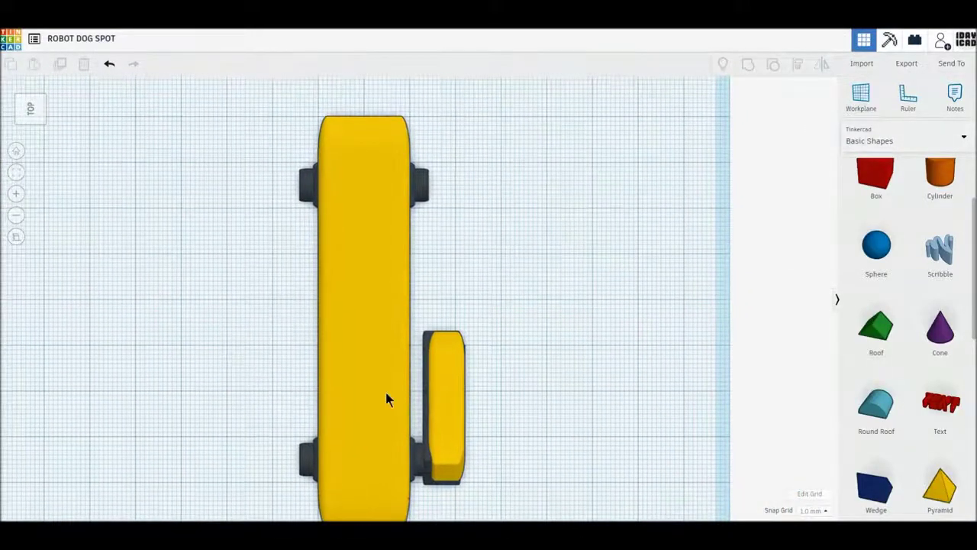
{"action": "left_click", "coordinate": [447, 408]}
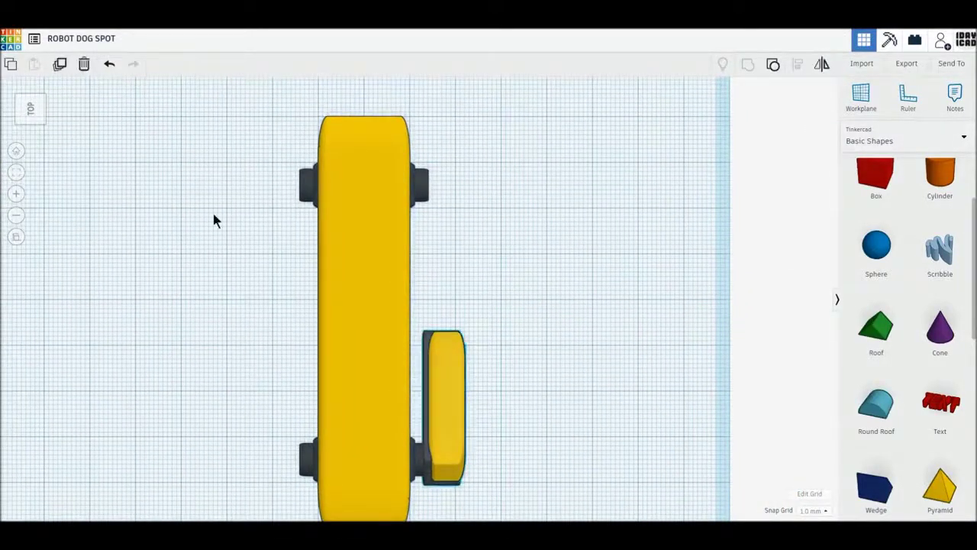
{"action": "left_click", "coordinate": [60, 64]}
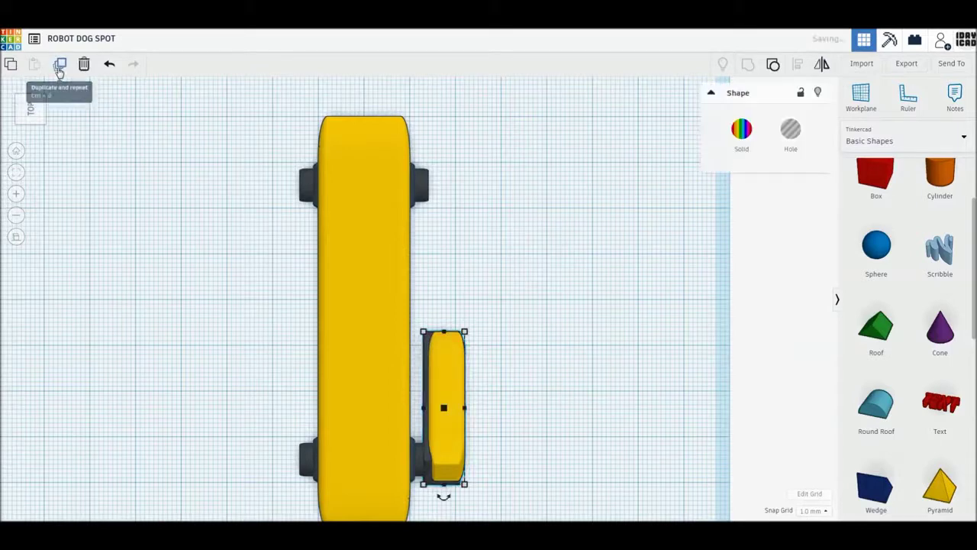
{"action": "left_click_drag", "start_coordinate": [456, 406], "coordinate": [454, 122]}
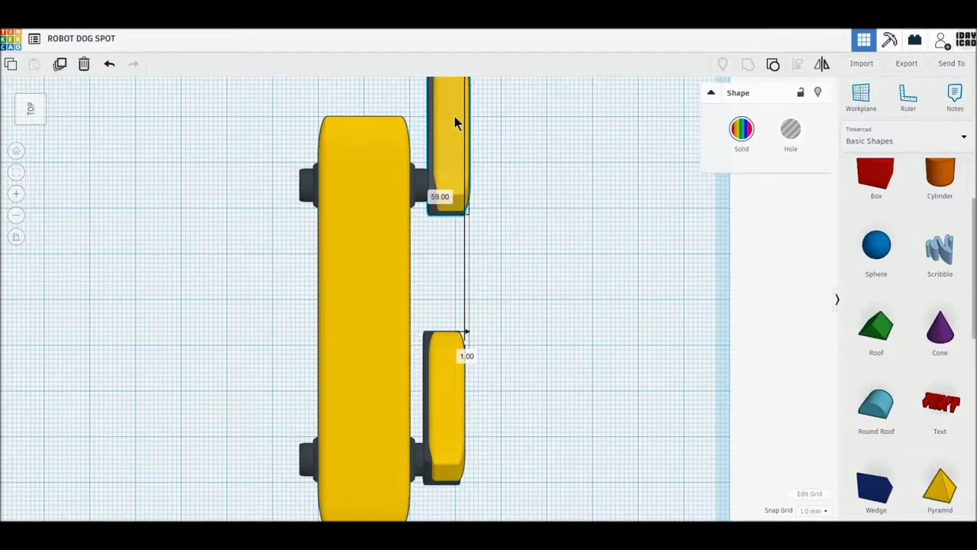
{"action": "key", "text": "Up"}
{"action": "key", "text": "Left"}
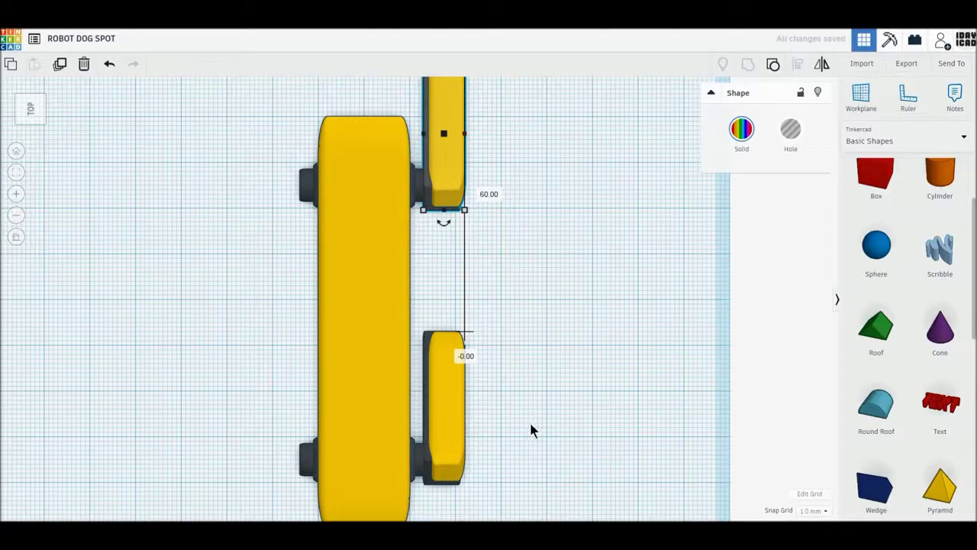
Select both legs on this side and duplicate them.
{"action": "left_click_drag", "start_coordinate": [519, 423], "coordinate": [451, 184]}
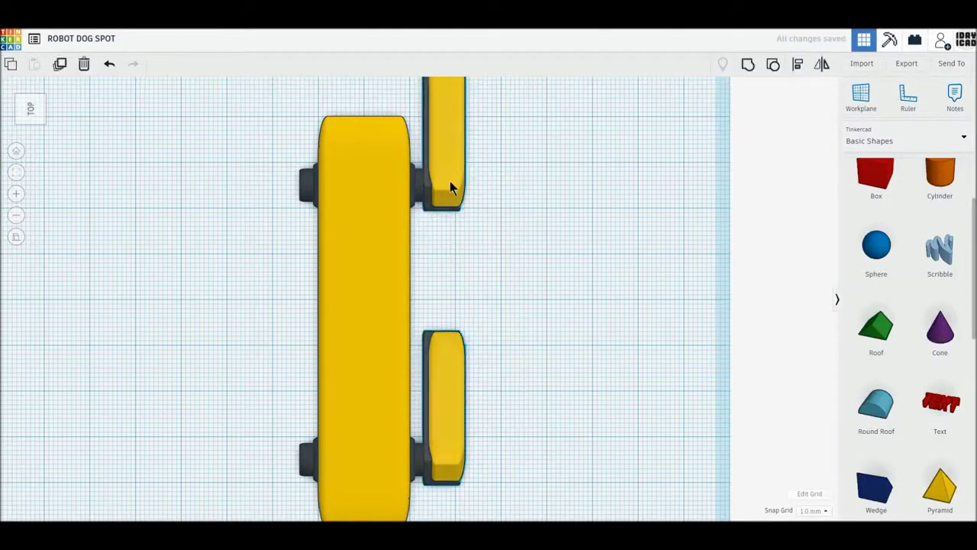
{"action": "scroll", "coordinate": [572, 324], "scroll_direction": "down", "scroll_amount": 2}
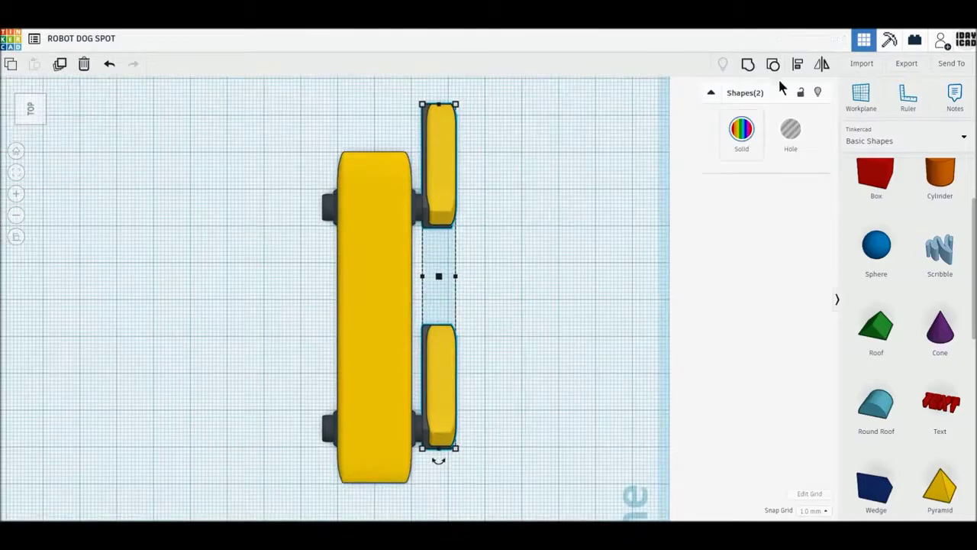
{"action": "left_click", "coordinate": [60, 64]}
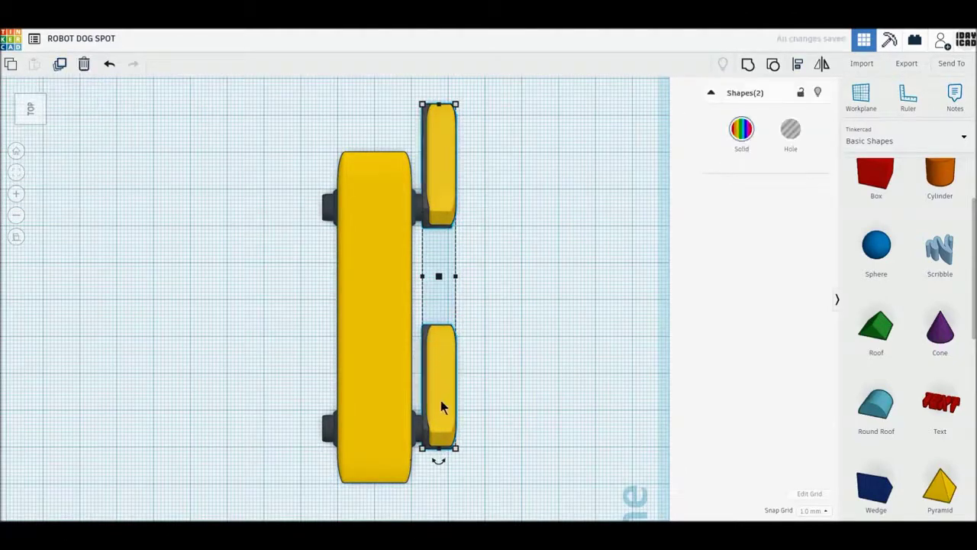
Move the leg copies to the body's other side with a 0 offset and mirror them.
{"action": "left_click_drag", "start_coordinate": [441, 401], "coordinate": [310, 404]}
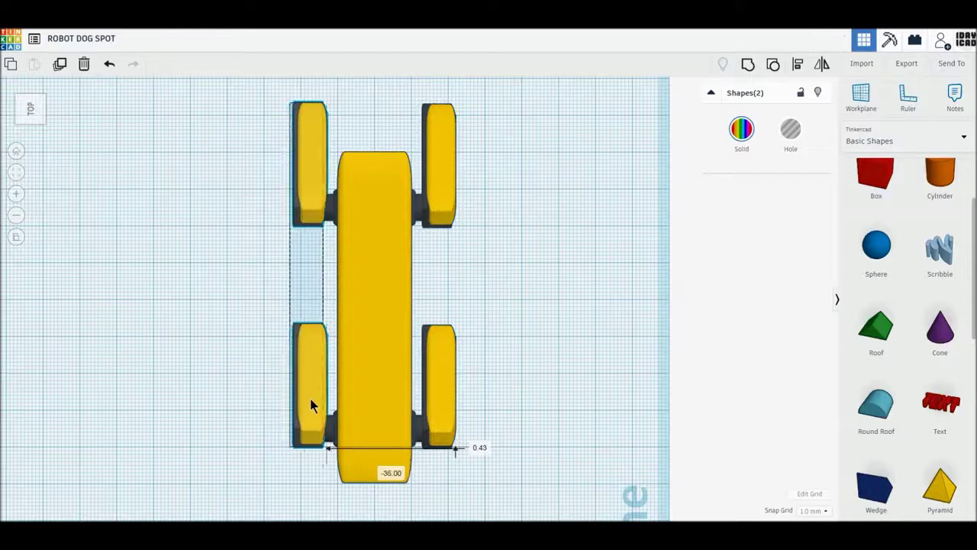
{"action": "left_click", "coordinate": [477, 447]}
{"action": "type", "text": "0"}
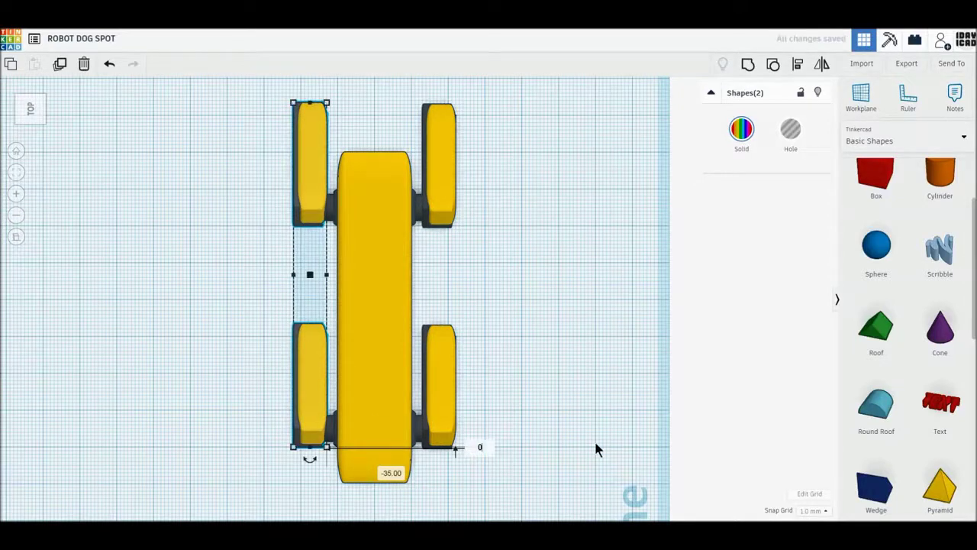
{"action": "key", "text": "Return"}
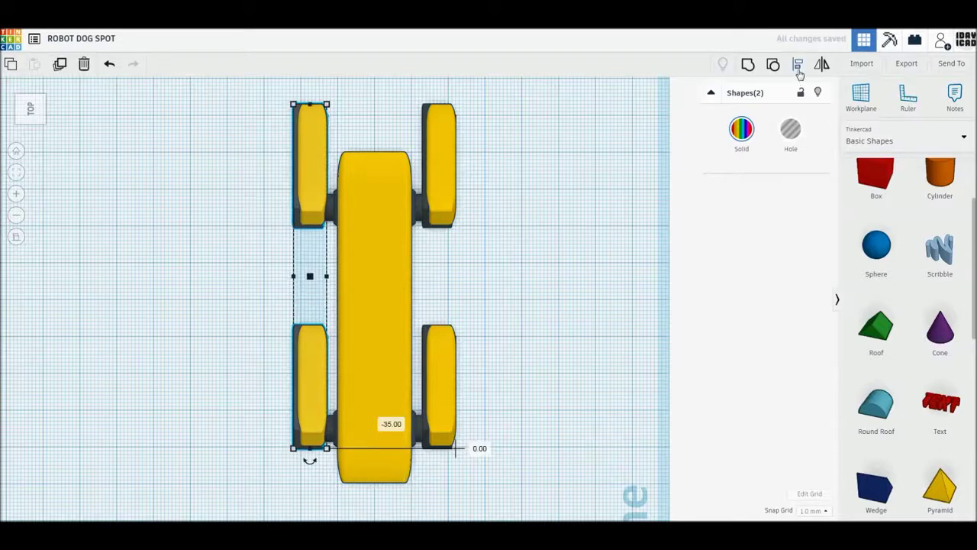
{"action": "left_click", "coordinate": [799, 69]}
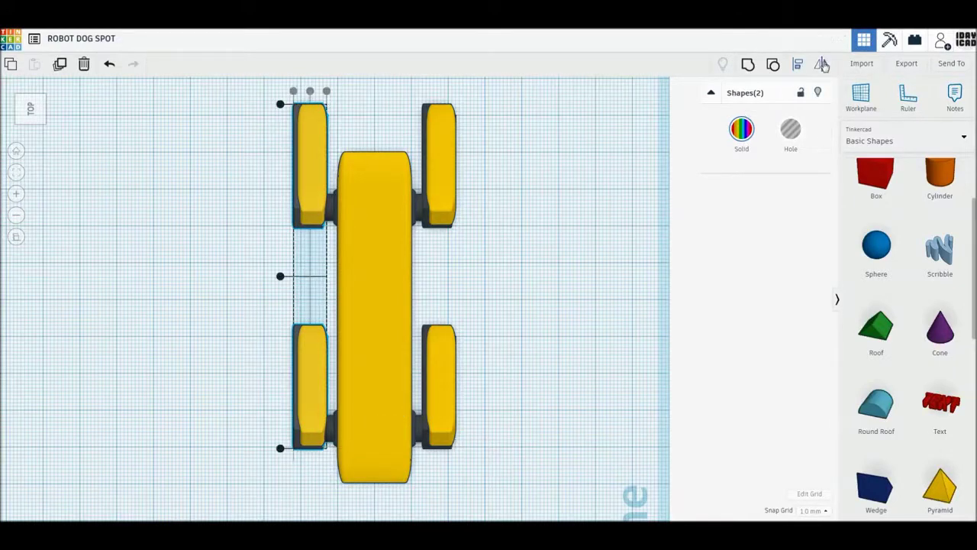
{"action": "left_click", "coordinate": [822, 66]}
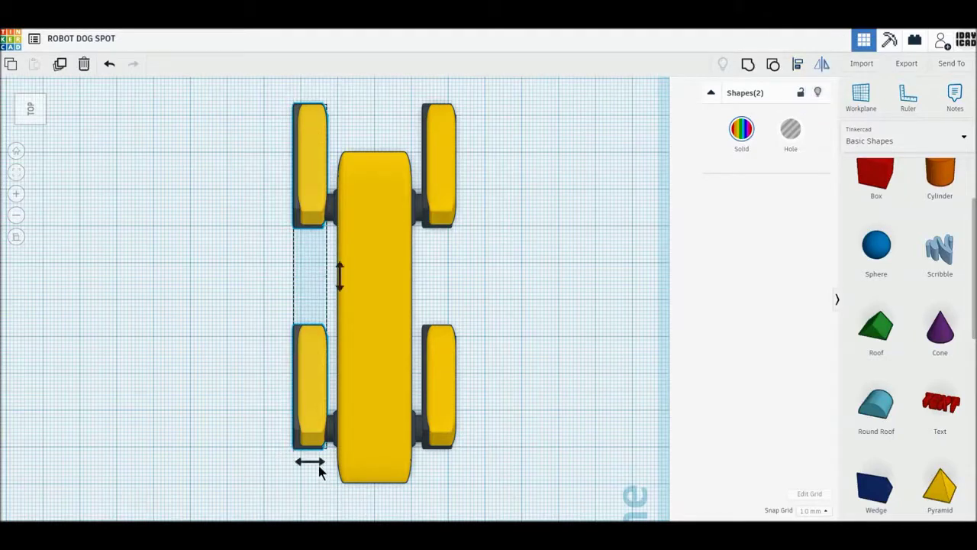
{"action": "left_click", "coordinate": [310, 462]}
{"action": "left_click", "coordinate": [515, 467]}
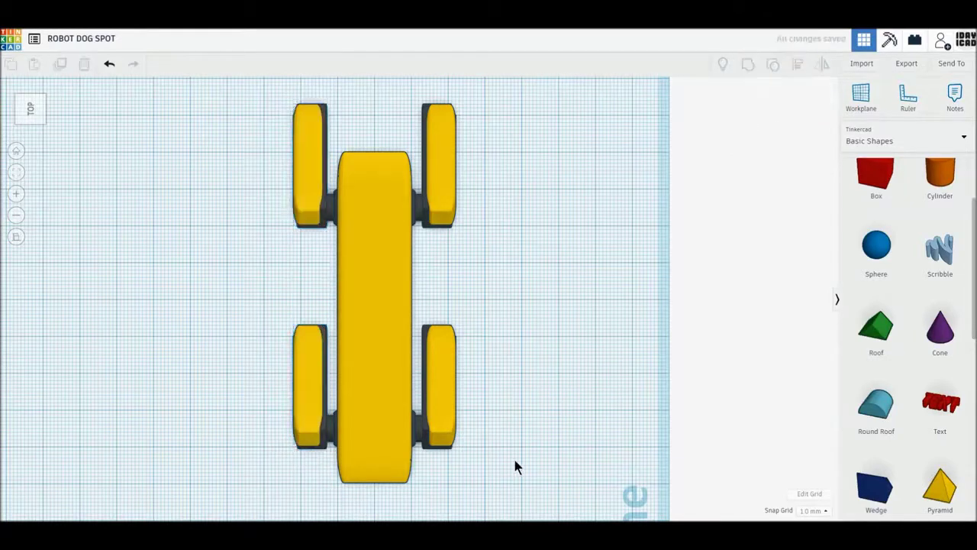
Group all five parts into one four-legged robot dog.
{"action": "left_click_drag", "start_coordinate": [198, 122], "coordinate": [541, 484]}
{"action": "right_click_drag", "start_coordinate": [562, 490], "coordinate": [500, 390]}
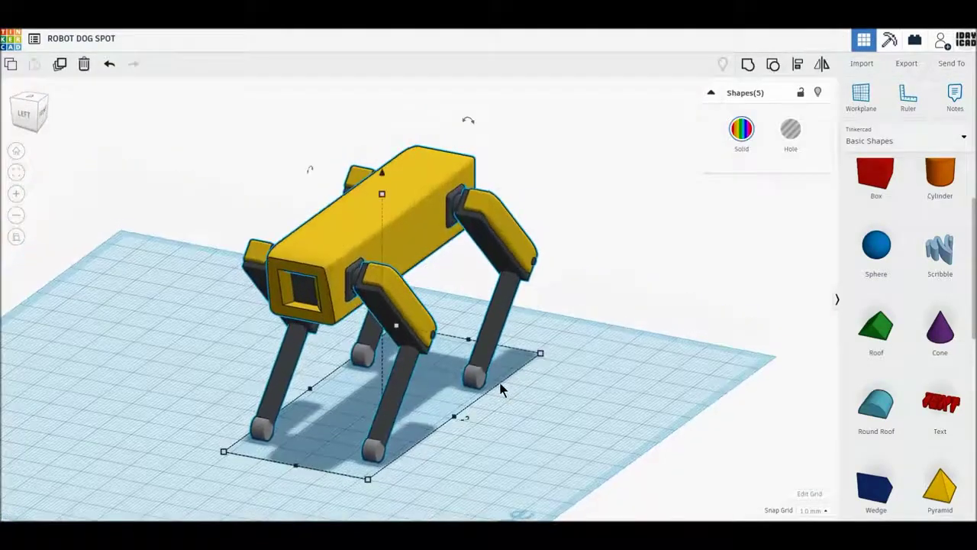
{"action": "left_click", "coordinate": [746, 66]}
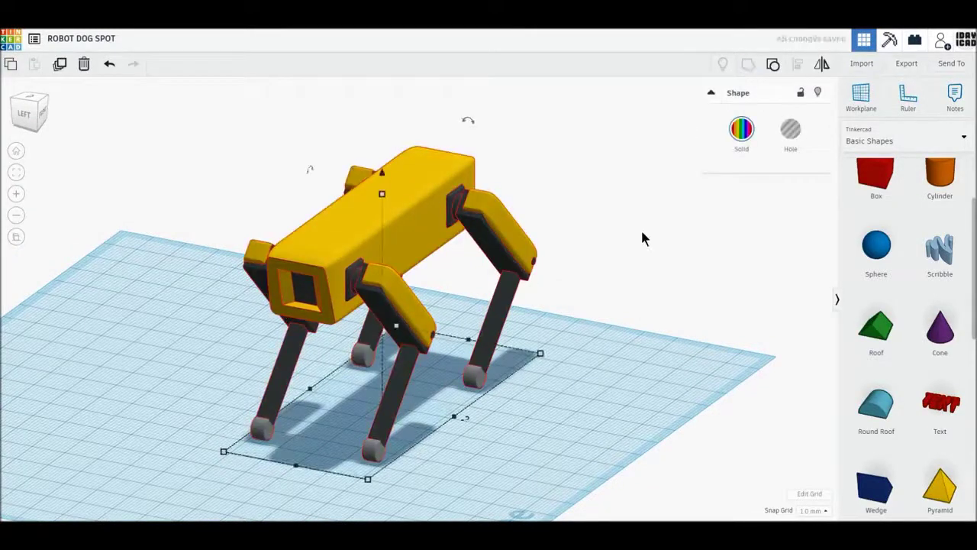
{"action": "left_click", "coordinate": [644, 269]}
{"action": "right_click_drag", "start_coordinate": [621, 288], "coordinate": [592, 397]}
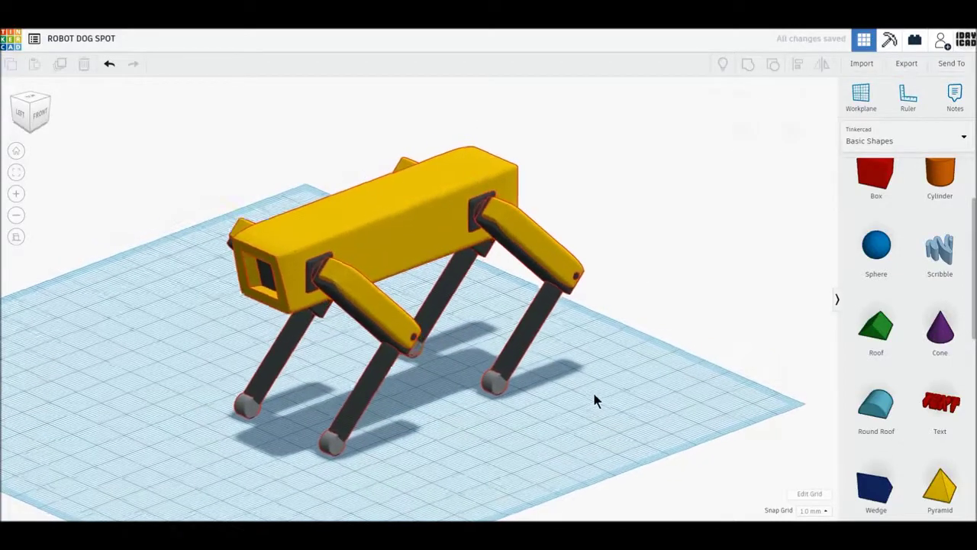
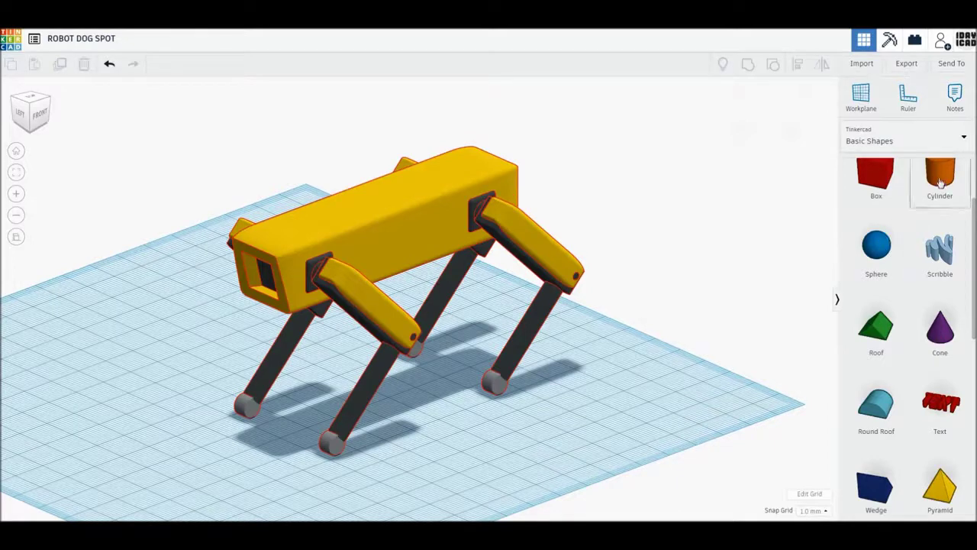
Add a cylinder beside the dog's back leg with maximum sides, coloured dark grey.
{"action": "left_click_drag", "start_coordinate": [940, 177], "coordinate": [589, 428]}
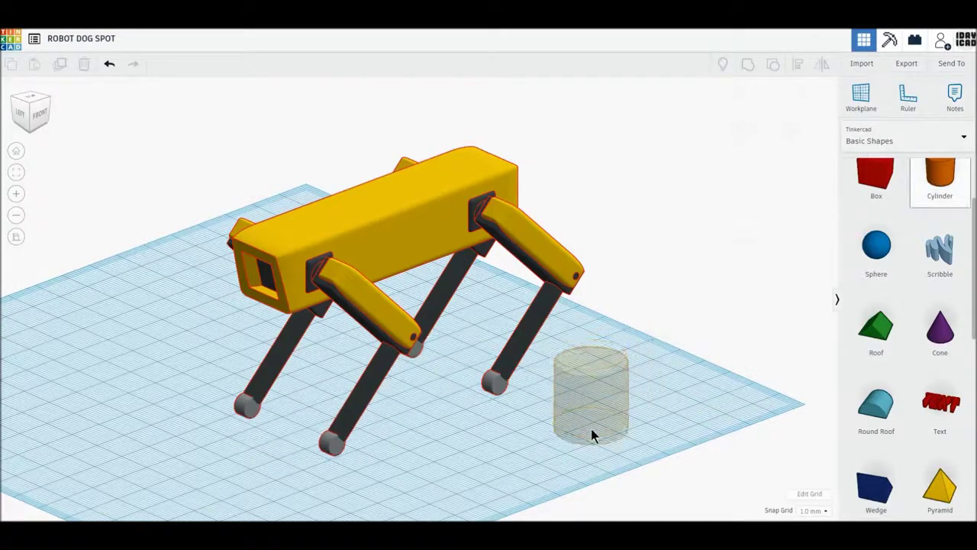
{"action": "left_click", "coordinate": [591, 429]}
{"action": "left_click_drag", "start_coordinate": [754, 190], "coordinate": [843, 185]}
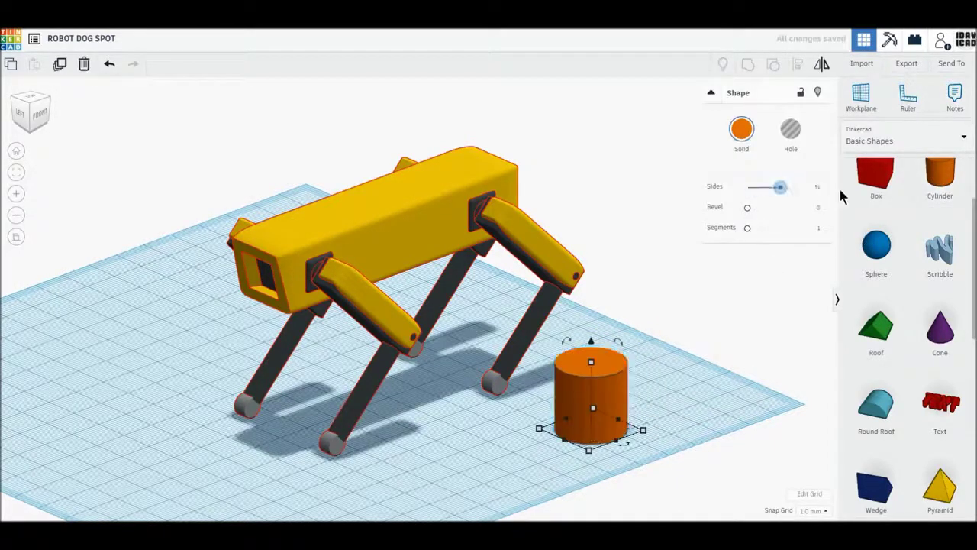
{"action": "left_click", "coordinate": [742, 129]}
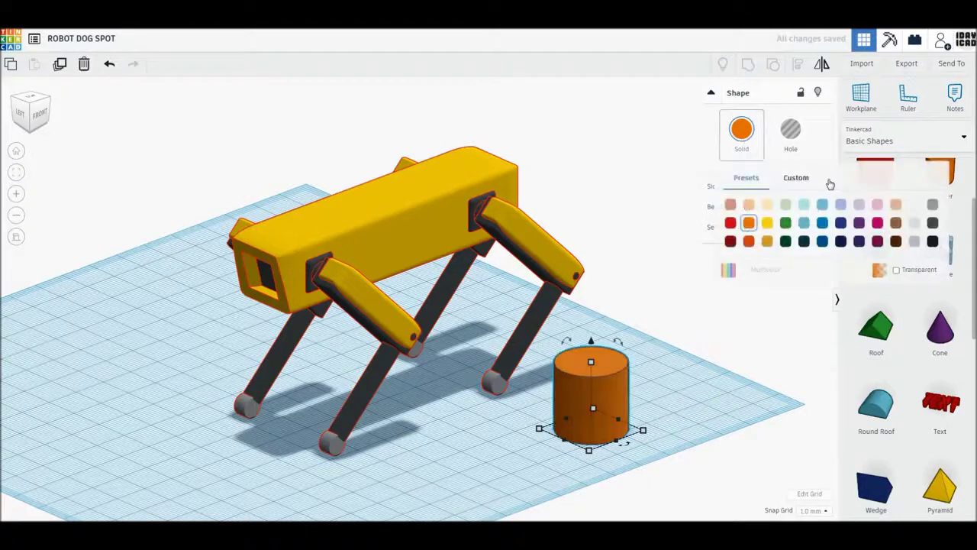
{"action": "left_click", "coordinate": [932, 222]}
Size the cylinder to 12 × 12 × 12 and bevel its edges.
{"action": "mouse_move", "coordinate": [642, 430]}
{"action": "left_click", "coordinate": [648, 453]}
{"action": "type", "text": "10"}
{"action": "key", "text": "Return"}
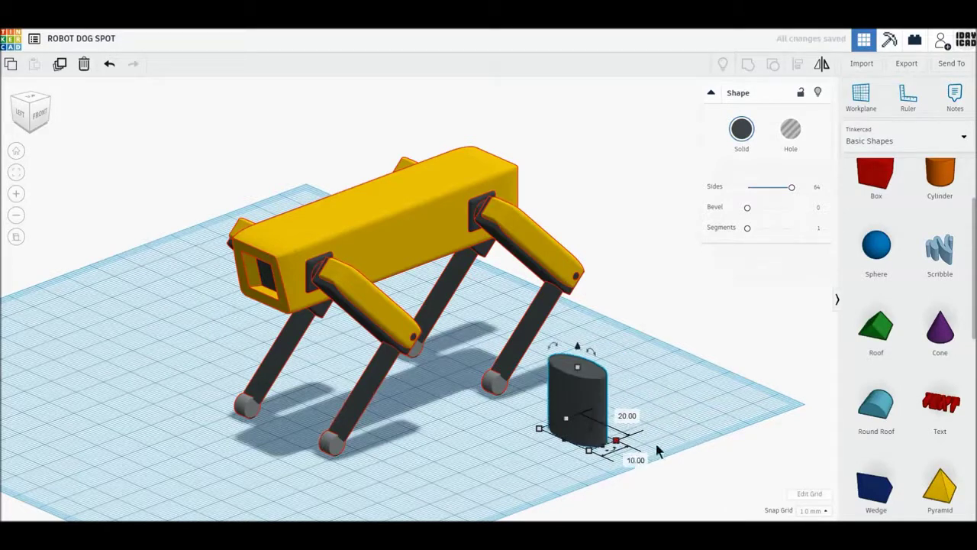
{"action": "type", "text": "12"}
{"action": "key", "text": "Return"}
{"action": "left_click", "coordinate": [636, 417]}
{"action": "type", "text": "12"}
{"action": "key", "text": "Return"}
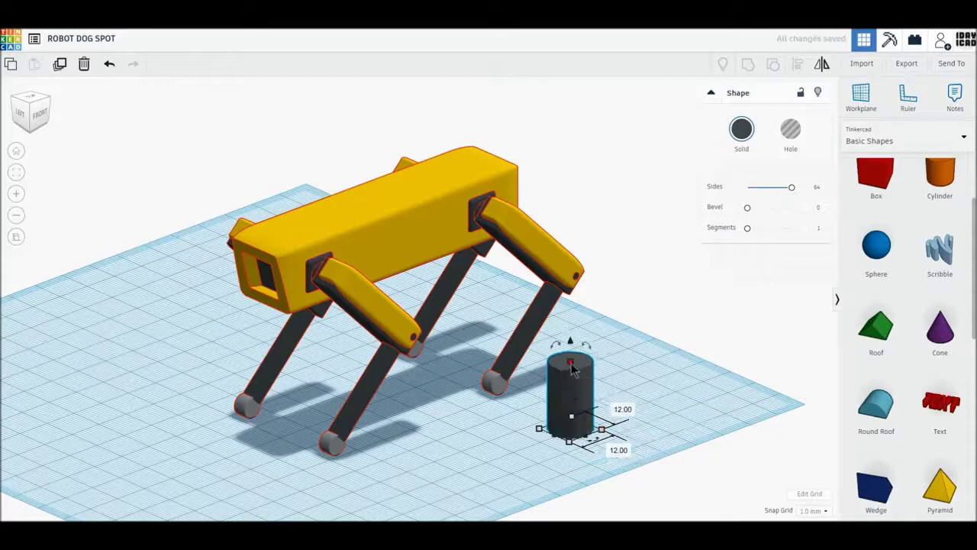
{"action": "left_click", "coordinate": [617, 397]}
{"action": "type", "text": "12"}
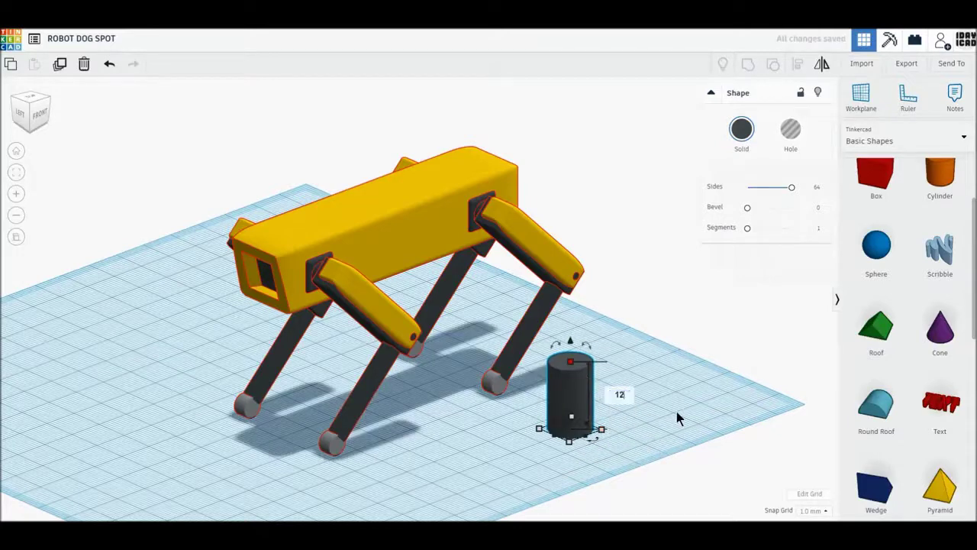
{"action": "key", "text": "Return"}
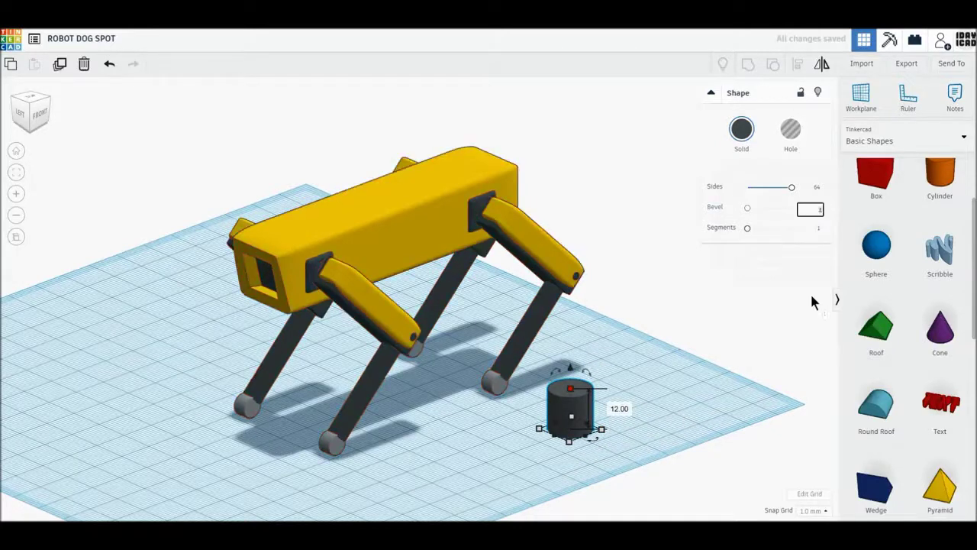
{"action": "left_click_drag", "start_coordinate": [748, 207], "coordinate": [874, 236]}
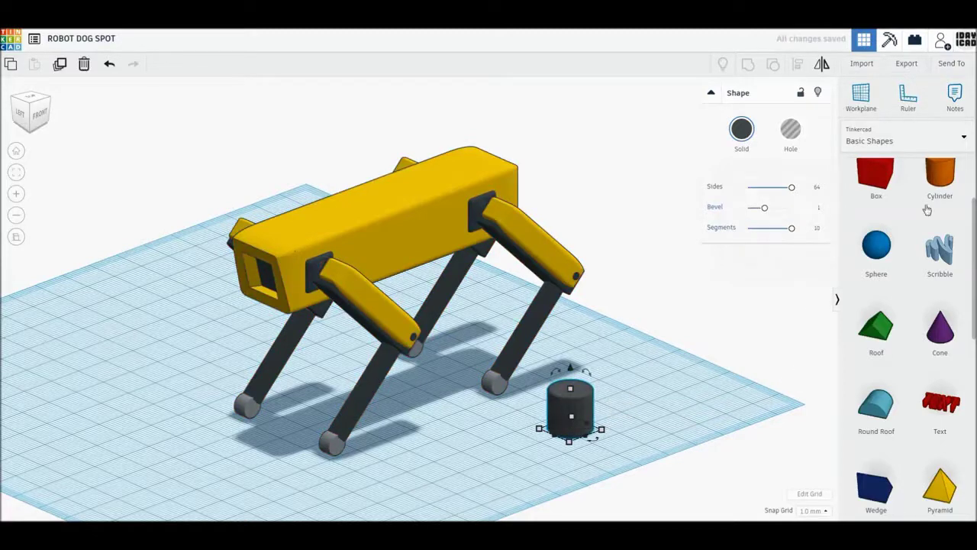
{"action": "left_click_drag", "start_coordinate": [932, 191], "coordinate": [664, 421]}
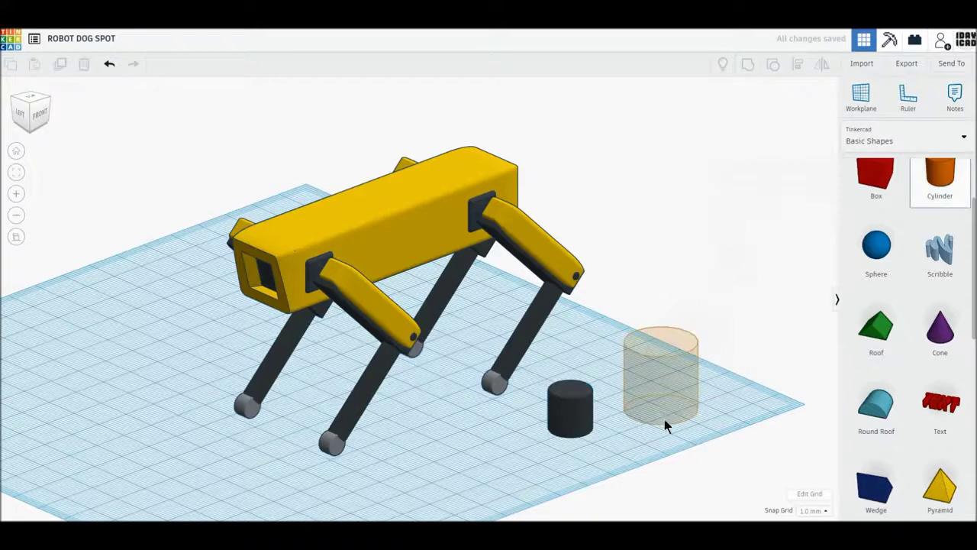
Give the new cylinder 64 sides and bevel 2, size it 6 × 6, and rotate it 90°.
{"action": "left_click_drag", "start_coordinate": [752, 187], "coordinate": [845, 191]}
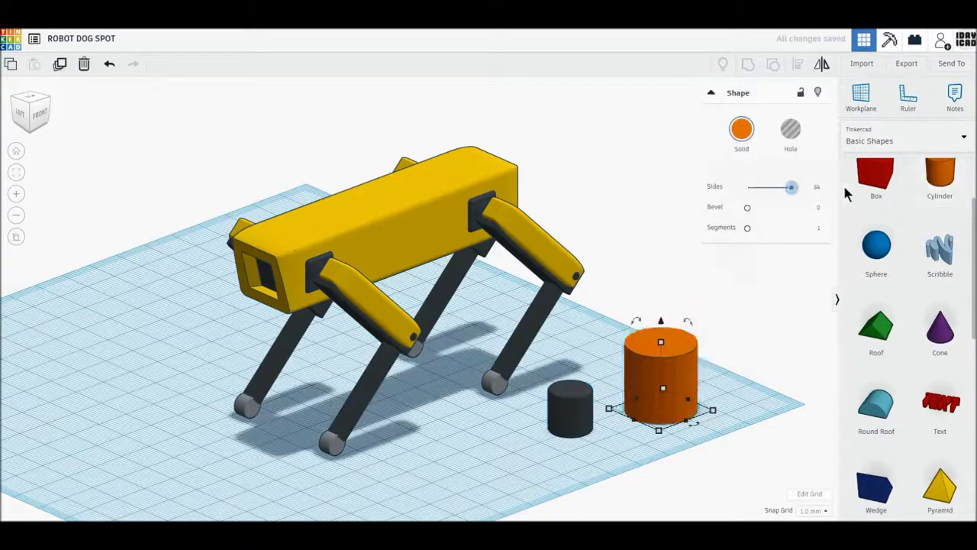
{"action": "left_click", "coordinate": [813, 209]}
{"action": "type", "text": "2"}
{"action": "key", "text": "Return"}
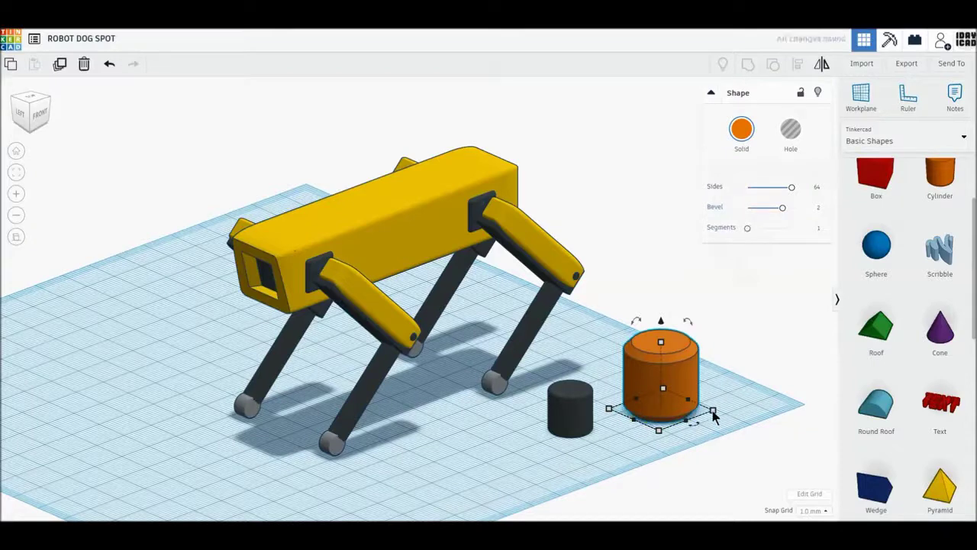
{"action": "left_click", "coordinate": [718, 434]}
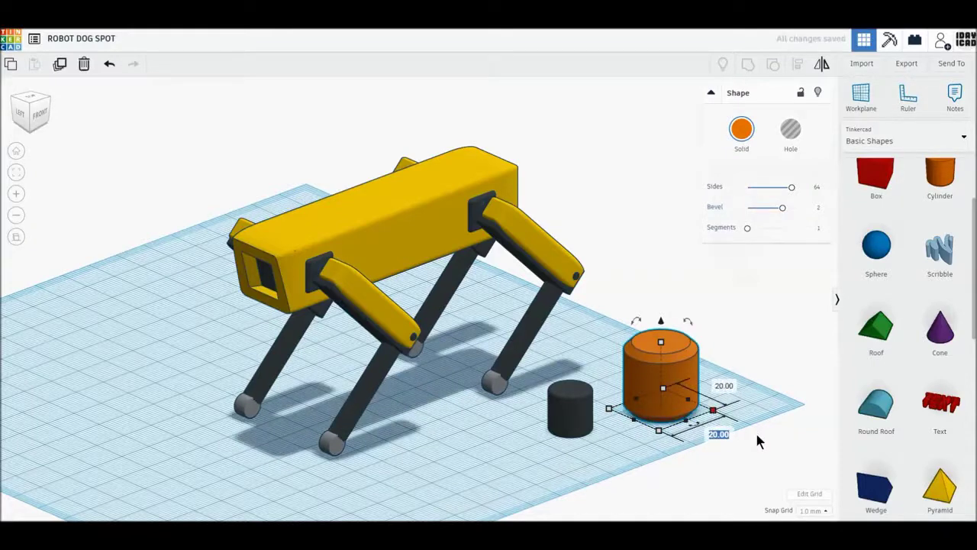
{"action": "type", "text": "6"}
{"action": "key", "text": "Return"}
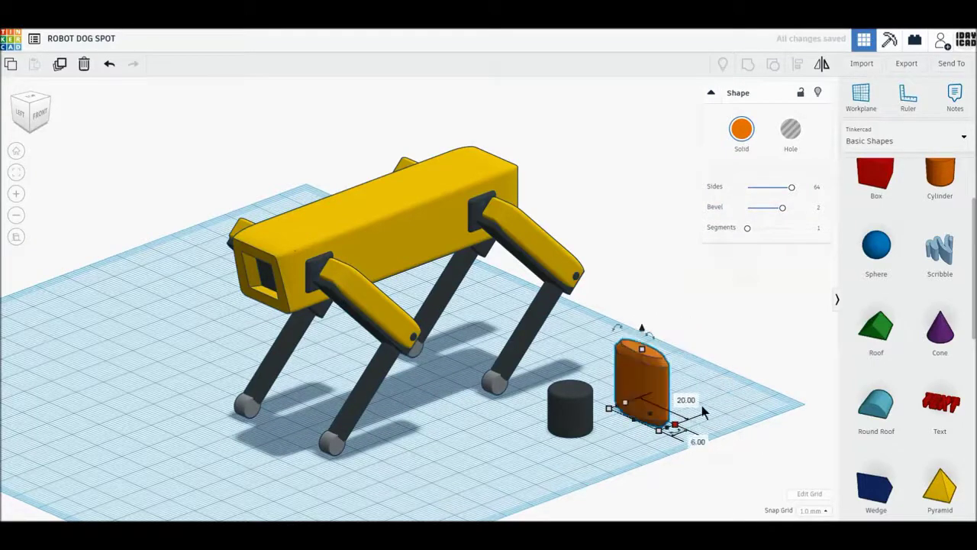
{"action": "left_click", "coordinate": [687, 400]}
{"action": "type", "text": "6"}
{"action": "key", "text": "Return"}
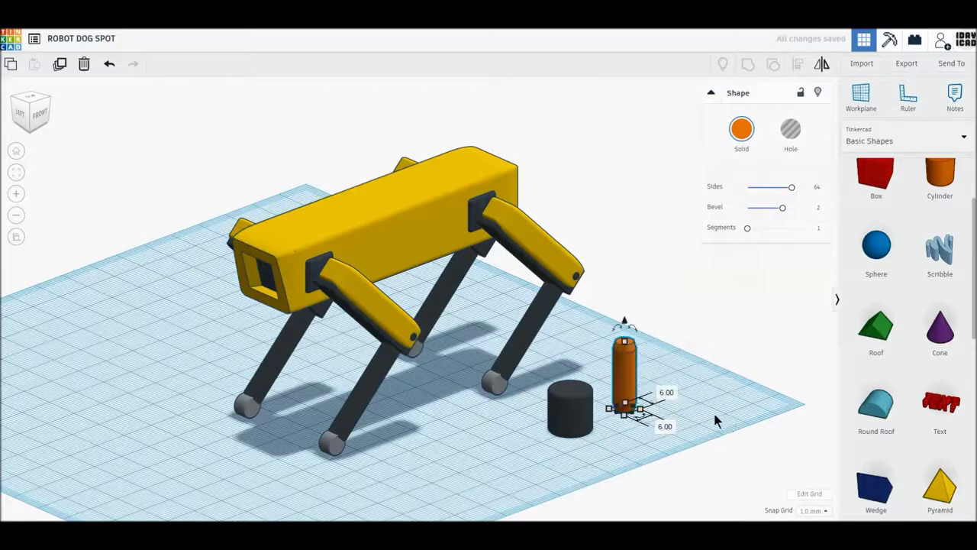
{"action": "left_click", "coordinate": [680, 393]}
{"action": "left_click_drag", "start_coordinate": [632, 334], "coordinate": [651, 384]}
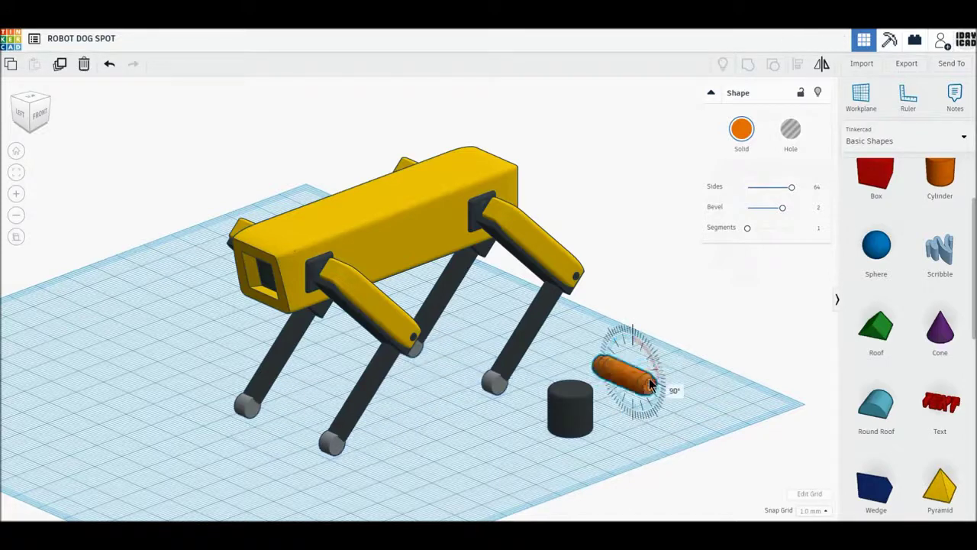
Centre the orange cylinder over the dark grey cylinder using Align.
{"action": "left_click", "coordinate": [580, 385], "text": "shift"}
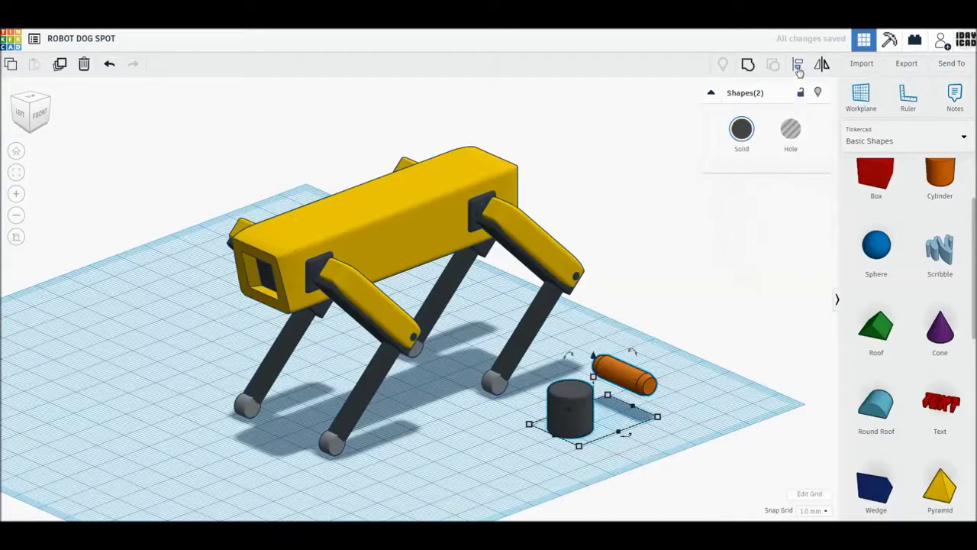
{"action": "left_click", "coordinate": [797, 66]}
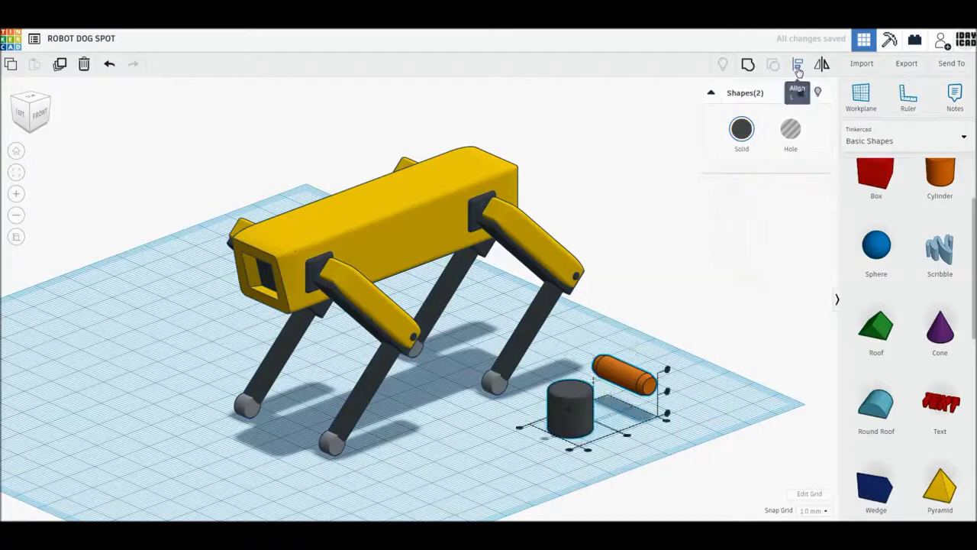
{"action": "left_click", "coordinate": [626, 436]}
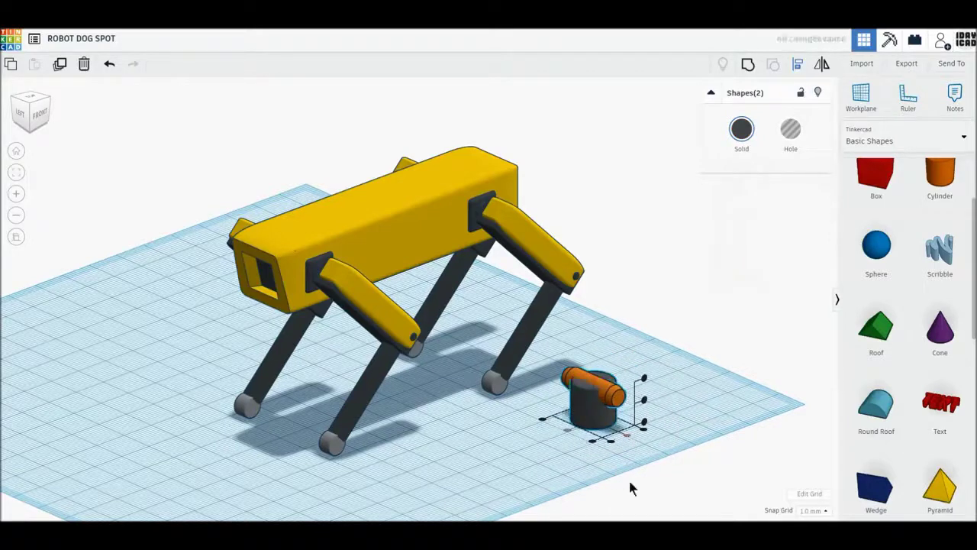
{"action": "left_click", "coordinate": [630, 487]}
{"action": "left_click", "coordinate": [611, 404]}
{"action": "mouse_move", "coordinate": [658, 400]}
{"action": "right_mouse_down"}
{"action": "mouse_move", "coordinate": [680, 436]}
{"action": "mouse_move", "coordinate": [709, 434]}
{"action": "mouse_move", "coordinate": [637, 395]}
{"action": "right_mouse_up"}
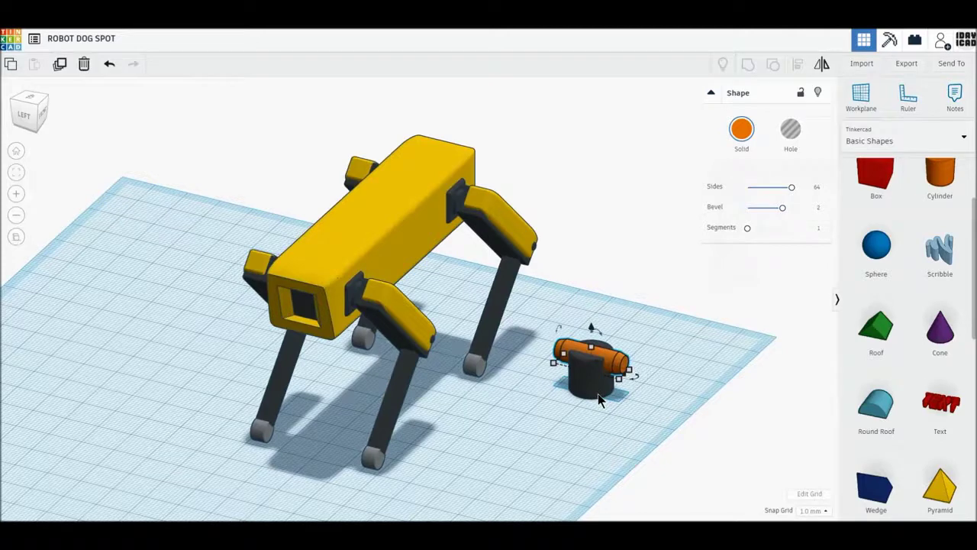
Lift the orange horizontal cylinder to an elevation of 3.
{"action": "left_click", "coordinate": [601, 398]}
{"action": "left_click", "coordinate": [621, 365]}
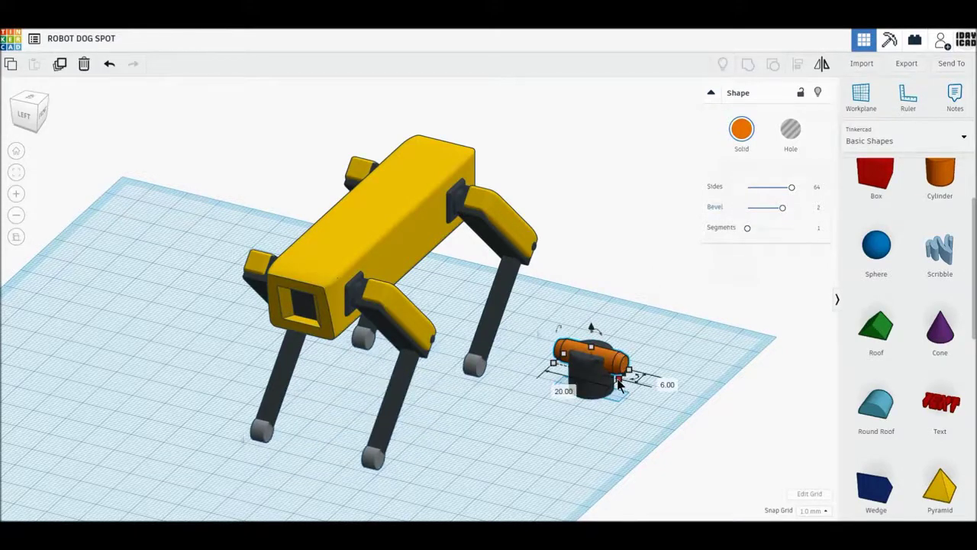
{"action": "mouse_move", "coordinate": [628, 375]}
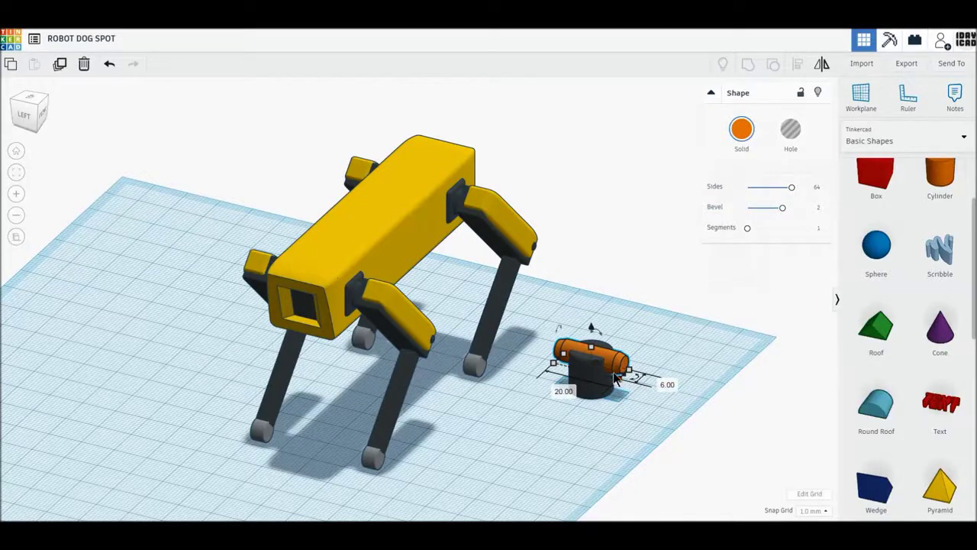
{"action": "left_click_drag", "start_coordinate": [592, 329], "coordinate": [592, 325]}
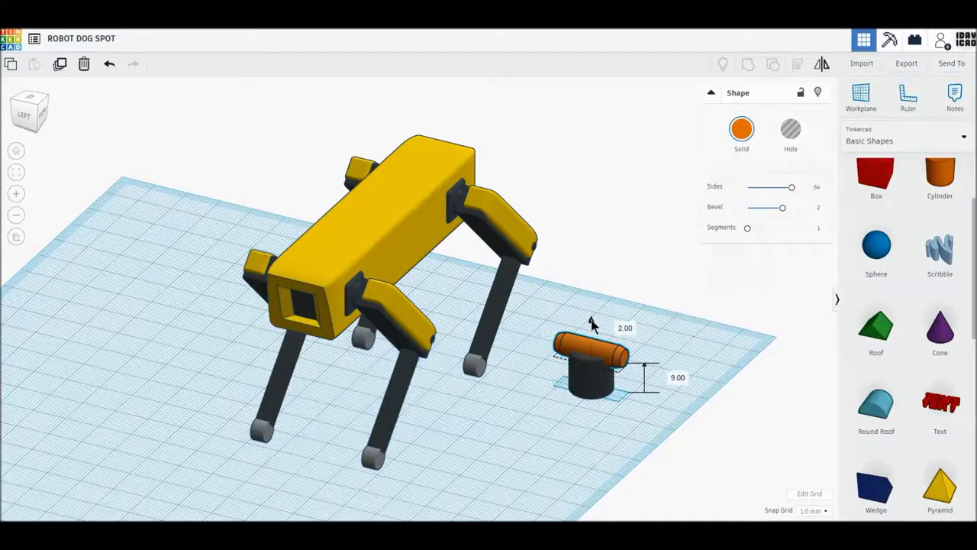
{"action": "left_click_drag", "start_coordinate": [592, 325], "coordinate": [592, 322]}
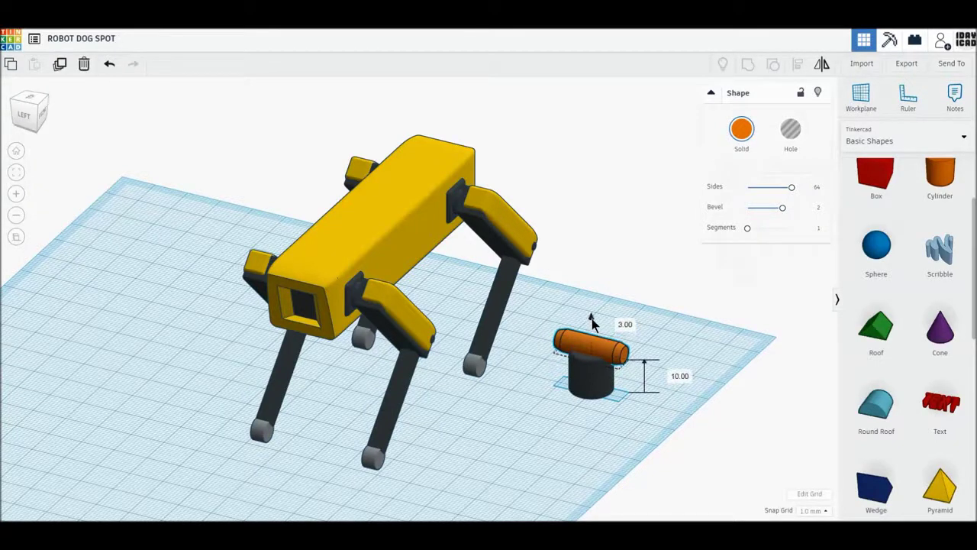
Recolour the horizontal cylinder dark to match the upright cylinder.
{"action": "left_click", "coordinate": [741, 145]}
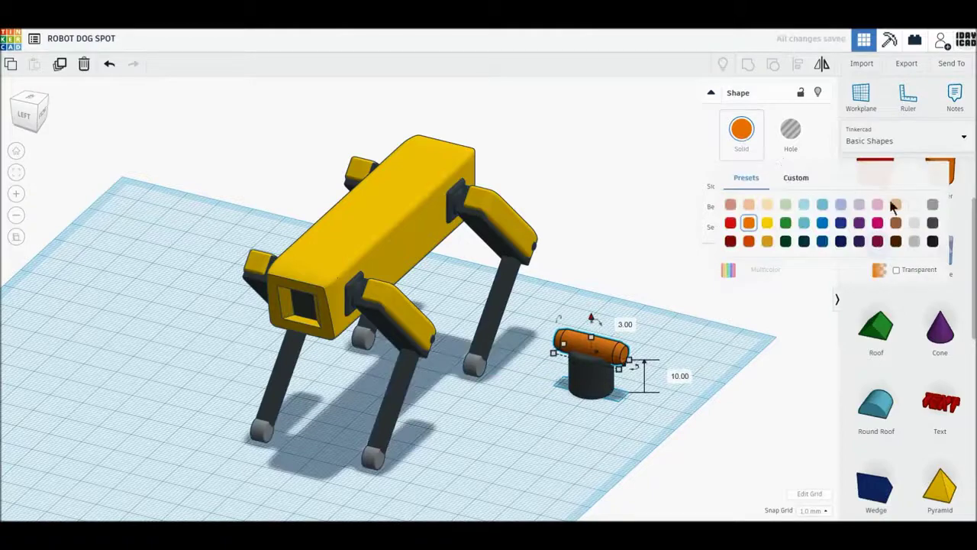
{"action": "left_click", "coordinate": [932, 222]}
{"action": "mouse_move", "coordinate": [647, 442]}
{"action": "right_mouse_down"}
{"action": "mouse_move", "coordinate": [689, 427]}
{"action": "mouse_move", "coordinate": [655, 453]}
{"action": "mouse_move", "coordinate": [595, 471]}
{"action": "right_mouse_up"}
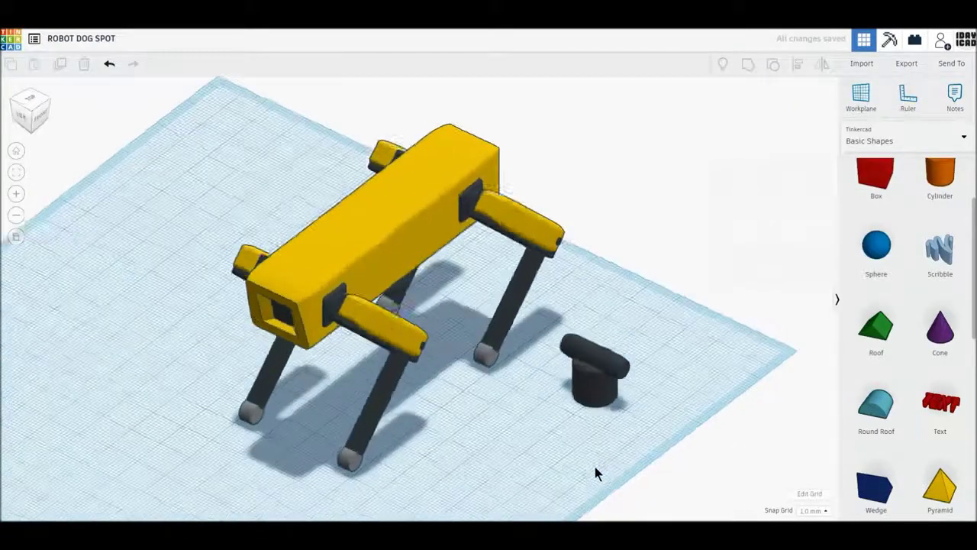
{"action": "middle_click_drag", "start_coordinate": [667, 429], "coordinate": [677, 419]}
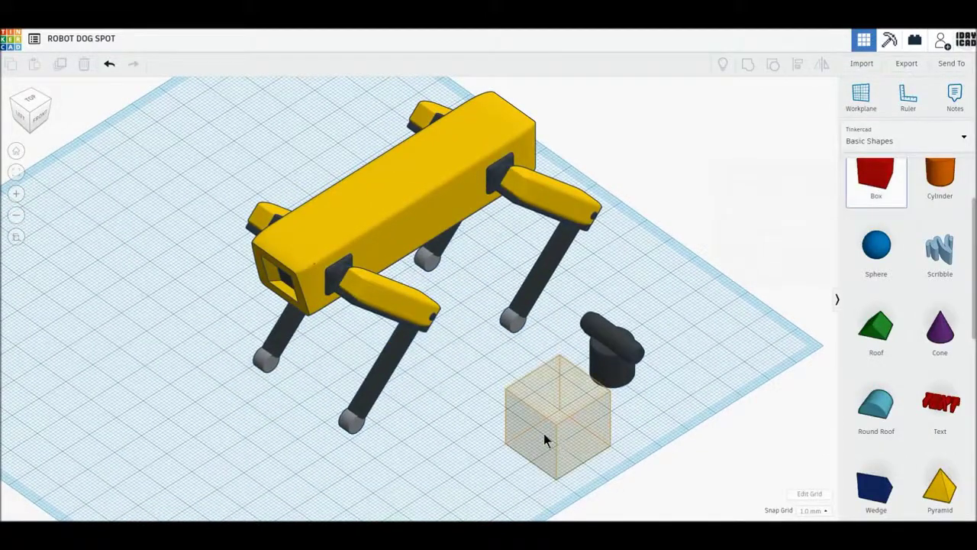
Place a new box beside the cylinders with an 8 × 8 footprint.
{"action": "left_click", "coordinate": [535, 428]}
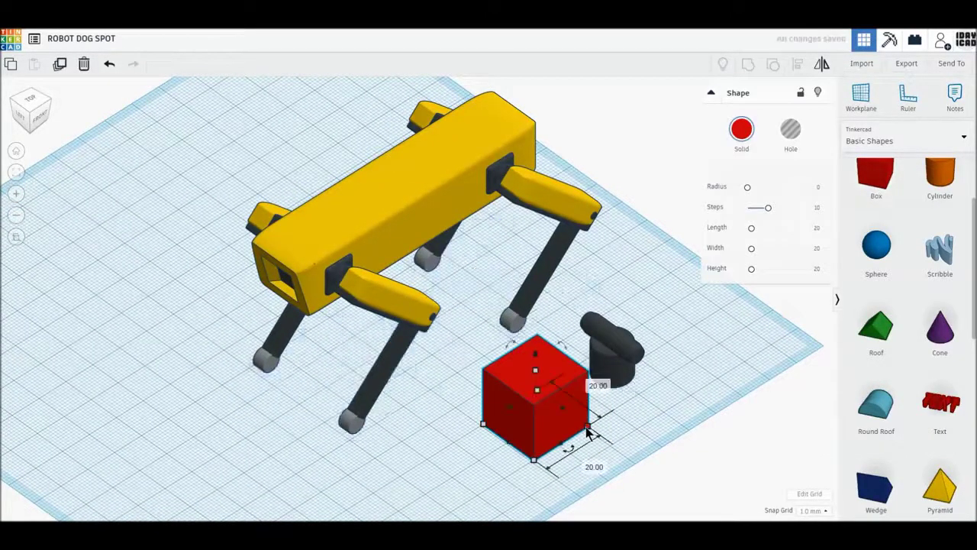
{"action": "left_click", "coordinate": [594, 465]}
{"action": "type", "text": "8"}
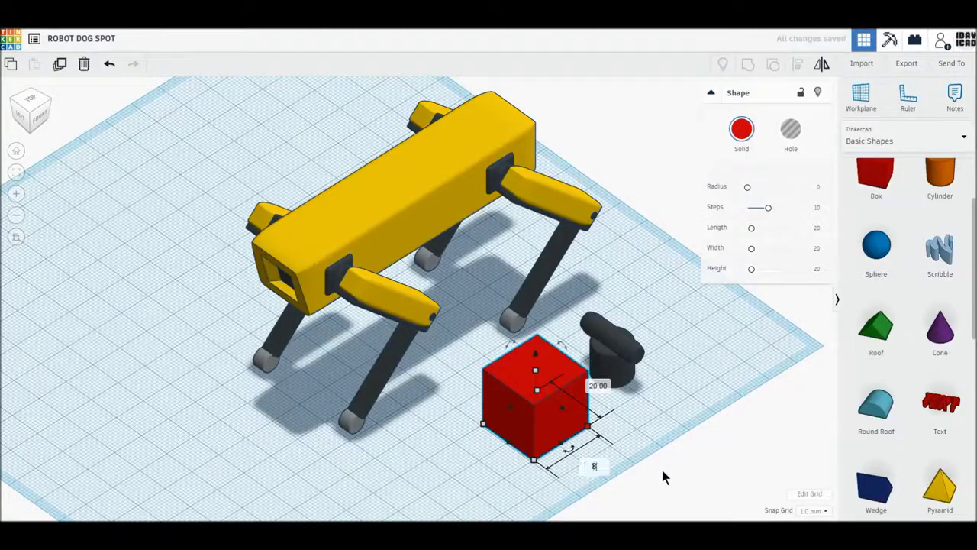
{"action": "key", "text": "Tab"}
{"action": "type", "text": "8"}
{"action": "key", "text": "Return"}
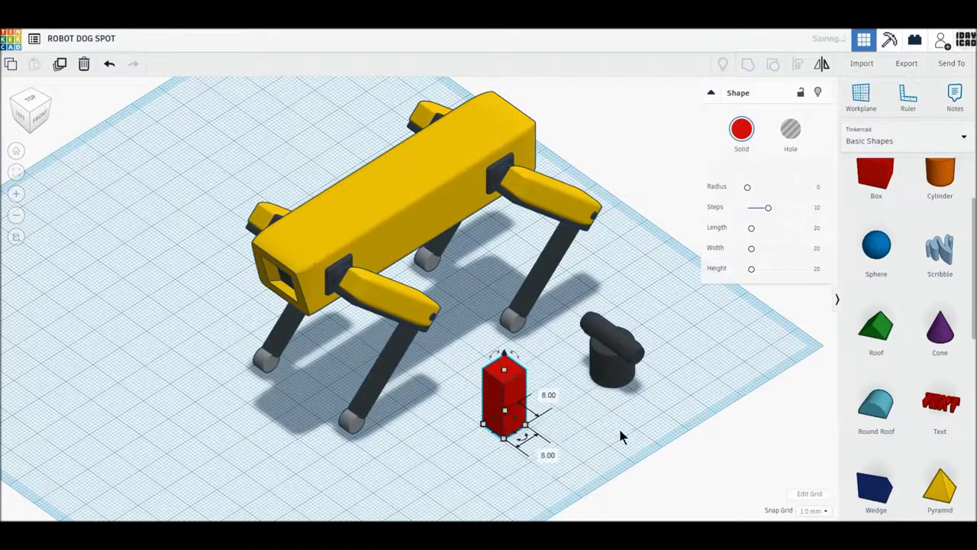
{"action": "left_click", "coordinate": [551, 396]}
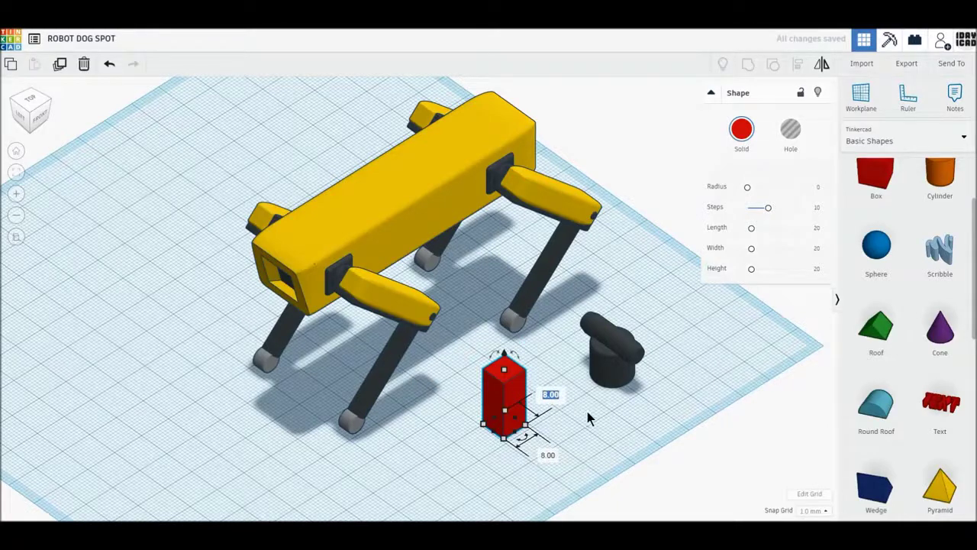
{"action": "right_click_drag", "start_coordinate": [626, 460], "coordinate": [603, 452]}
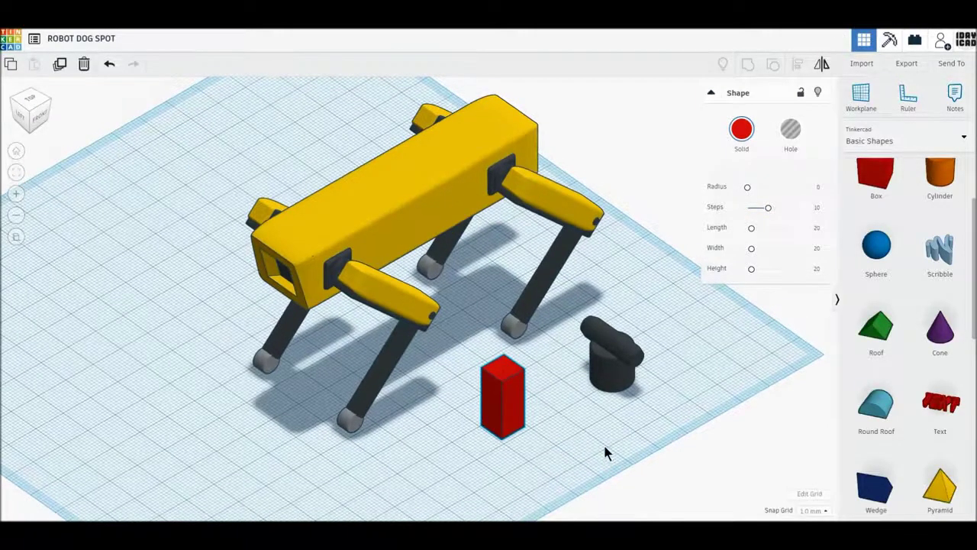
Resize the box into a 6 × 6 column, 30 mm tall.
{"action": "left_click", "coordinate": [512, 418]}
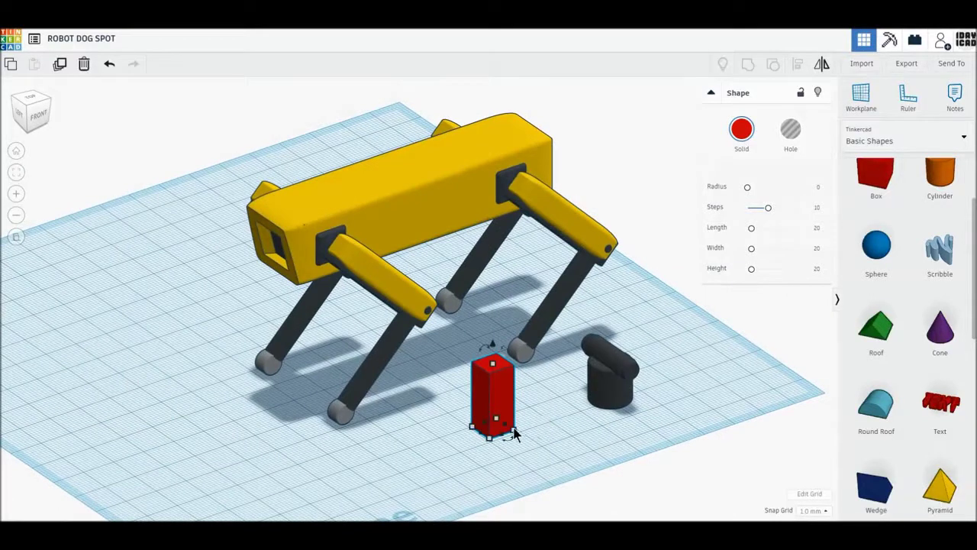
{"action": "left_click", "coordinate": [527, 452]}
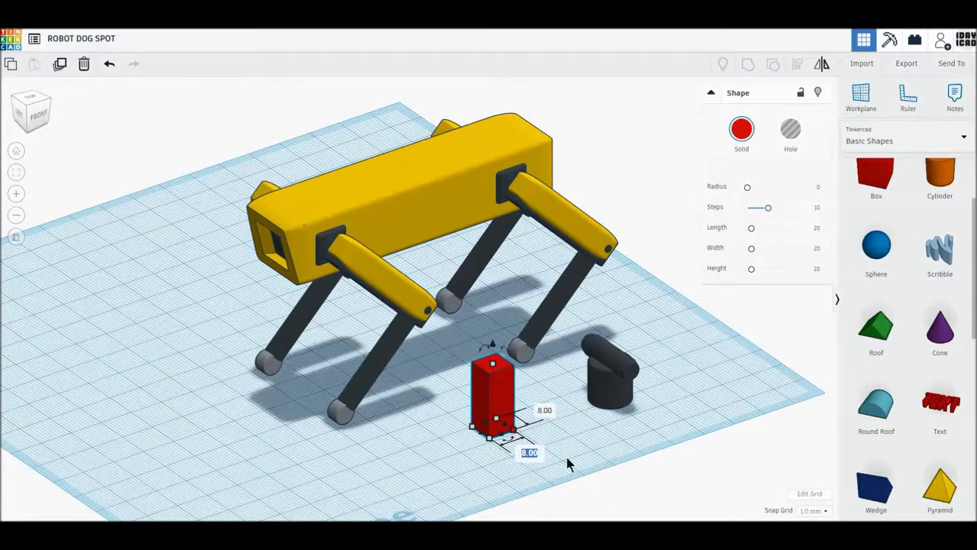
{"action": "type", "text": "6"}
{"action": "key", "text": "Return"}
{"action": "left_click", "coordinate": [543, 413]}
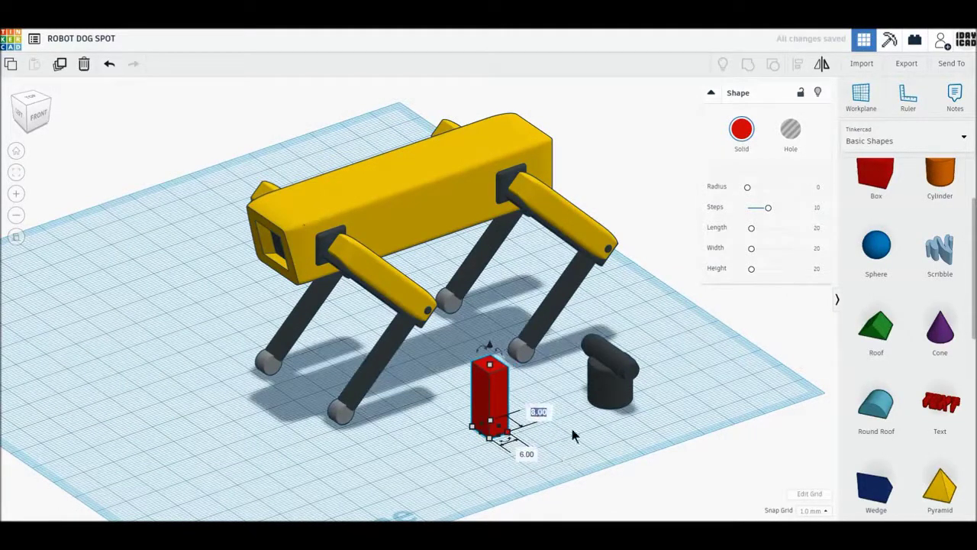
{"action": "type", "text": "6"}
{"action": "key", "text": "Return"}
{"action": "left_click", "coordinate": [535, 396]}
{"action": "type", "text": "30"}
{"action": "key", "text": "Return"}
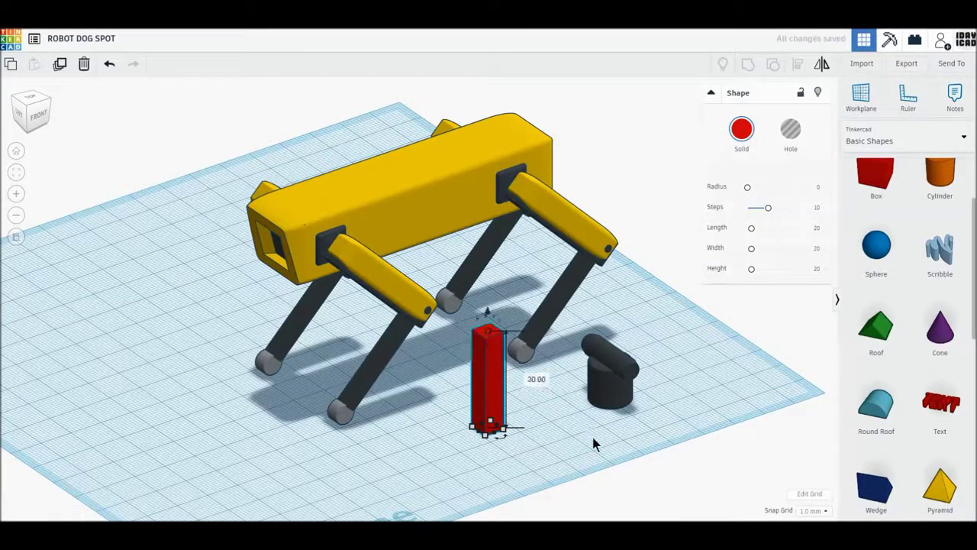
Give the column Radius 1, Steps 20, and a dark grey colour.
{"action": "left_click", "coordinate": [817, 186]}
{"action": "type", "text": "1"}
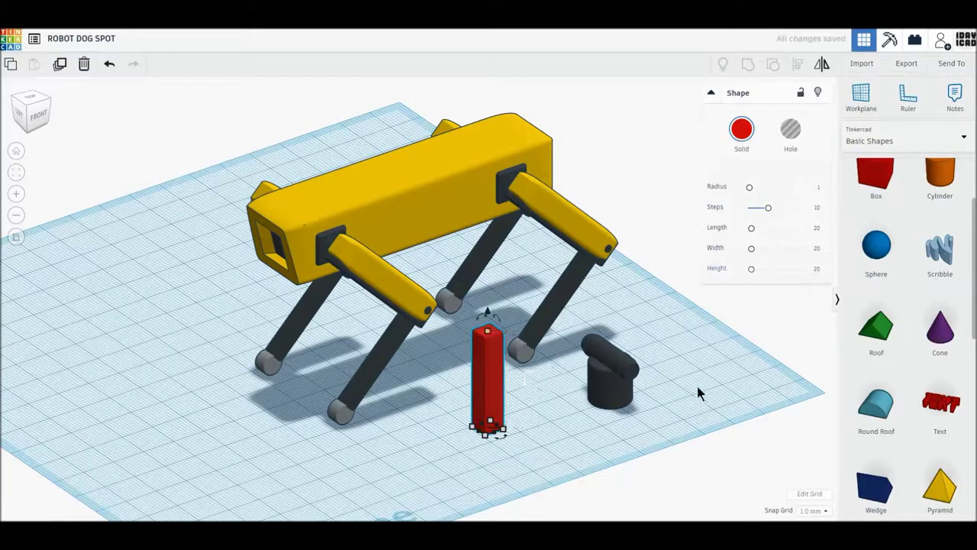
{"action": "left_click_drag", "start_coordinate": [768, 208], "coordinate": [791, 208]}
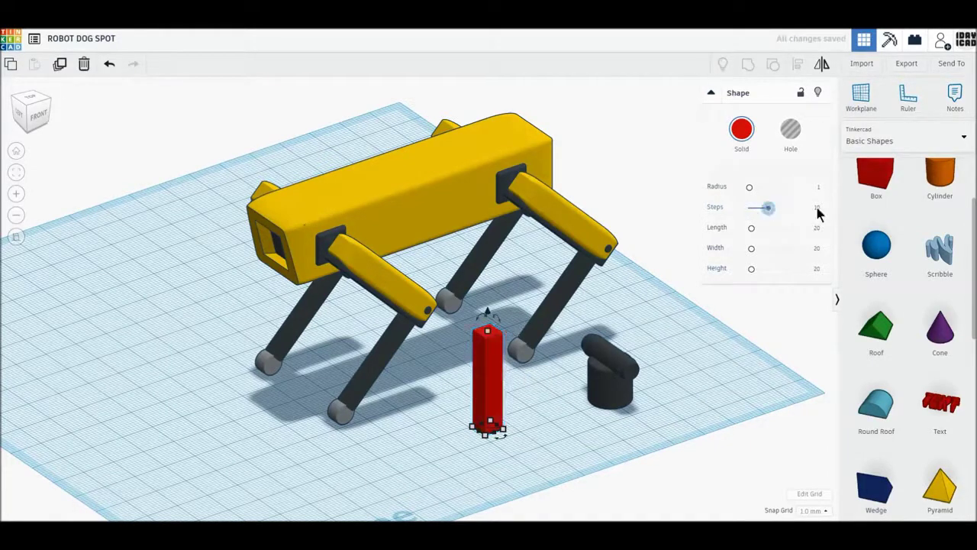
{"action": "left_click", "coordinate": [741, 129]}
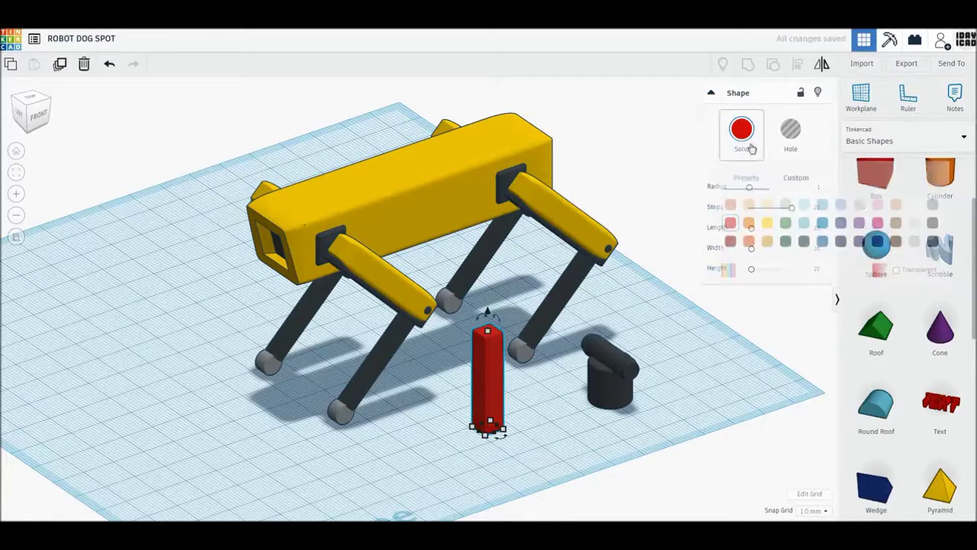
{"action": "left_click", "coordinate": [932, 222]}
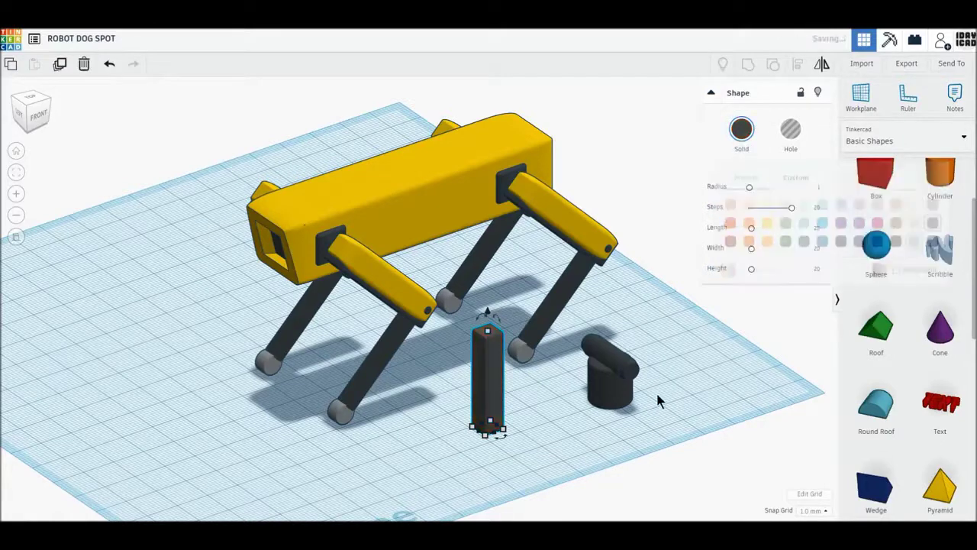
Duplicate the column, rotate the copy 90°, and align both bars into an L.
{"action": "left_click", "coordinate": [59, 66]}
{"action": "left_click_drag", "start_coordinate": [477, 319], "coordinate": [466, 385]}
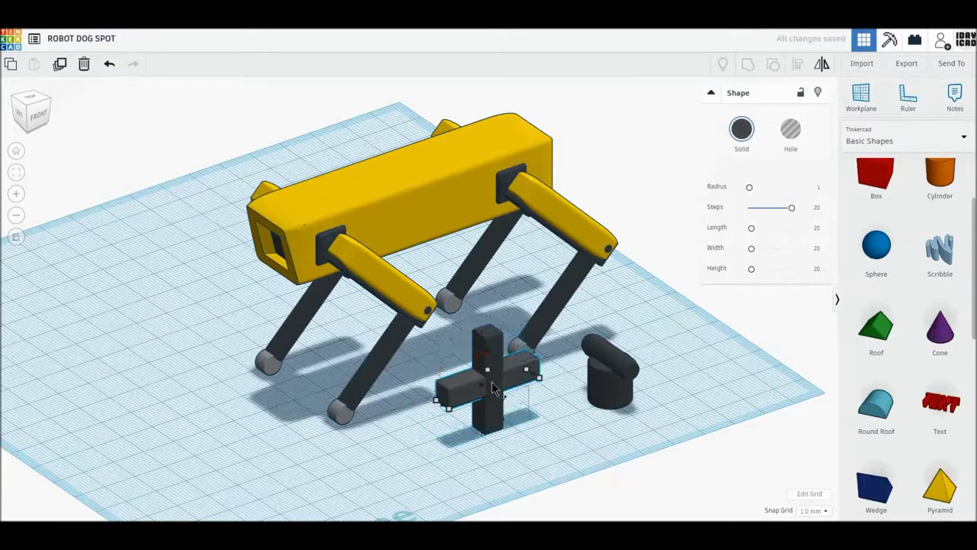
{"action": "left_click", "coordinate": [492, 388], "text": "shift"}
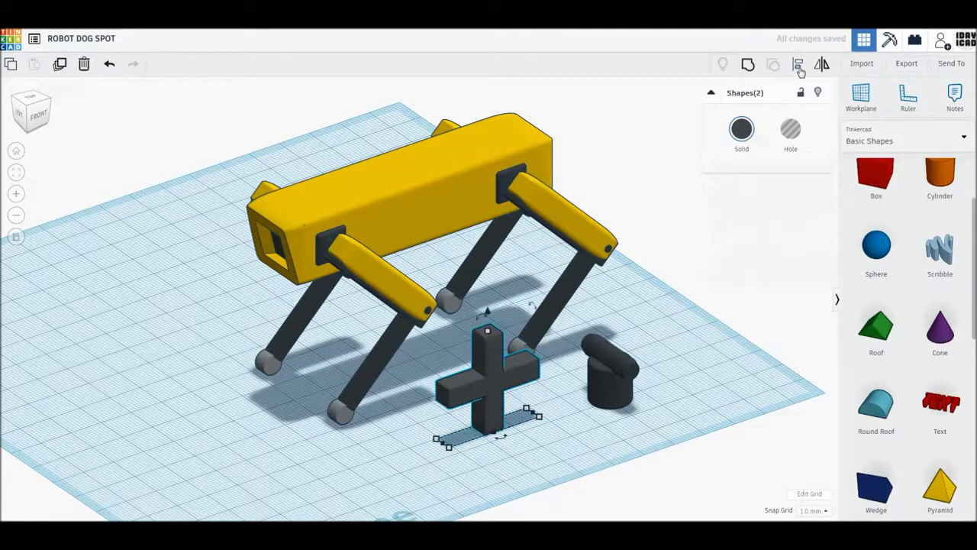
{"action": "left_click", "coordinate": [799, 67]}
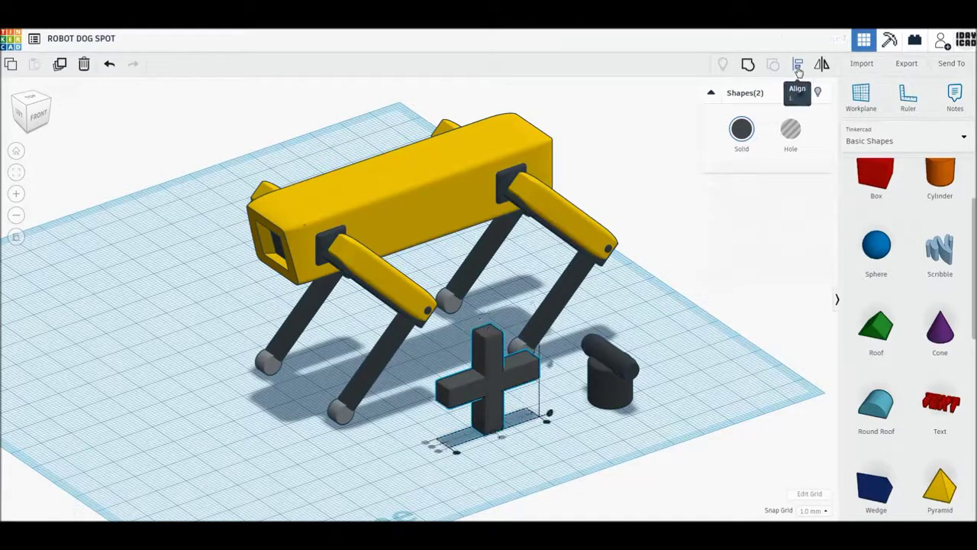
{"action": "left_click", "coordinate": [549, 413]}
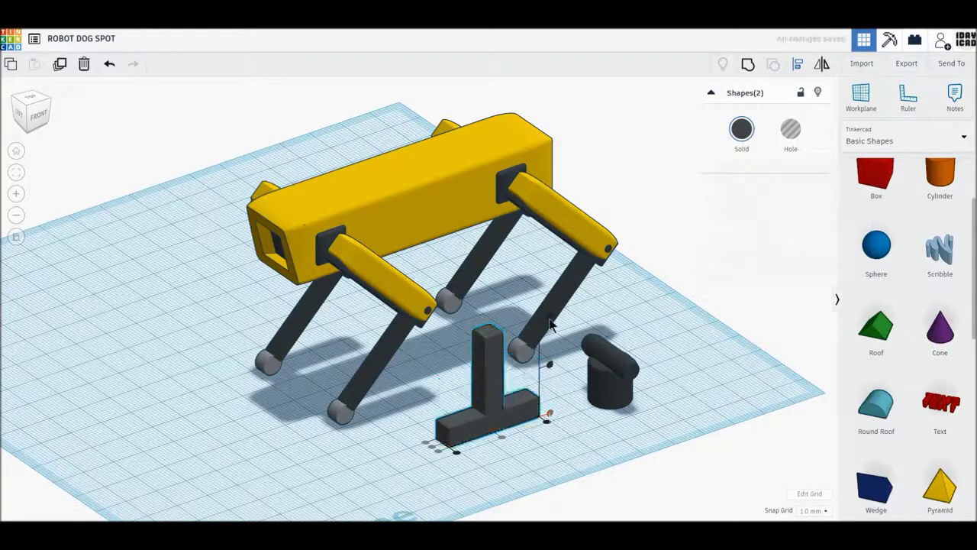
{"action": "left_click", "coordinate": [546, 426]}
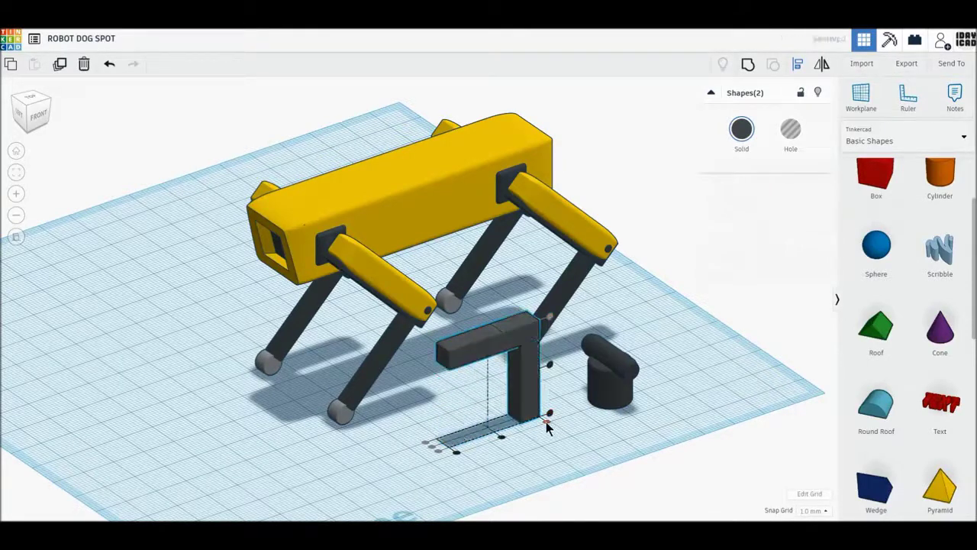
{"action": "left_click", "coordinate": [494, 375]}
Nudge the horizontal bar left to settle it atop the column.
{"action": "left_click", "coordinate": [481, 359]}
{"action": "right_click_drag", "start_coordinate": [481, 358], "coordinate": [495, 441]}
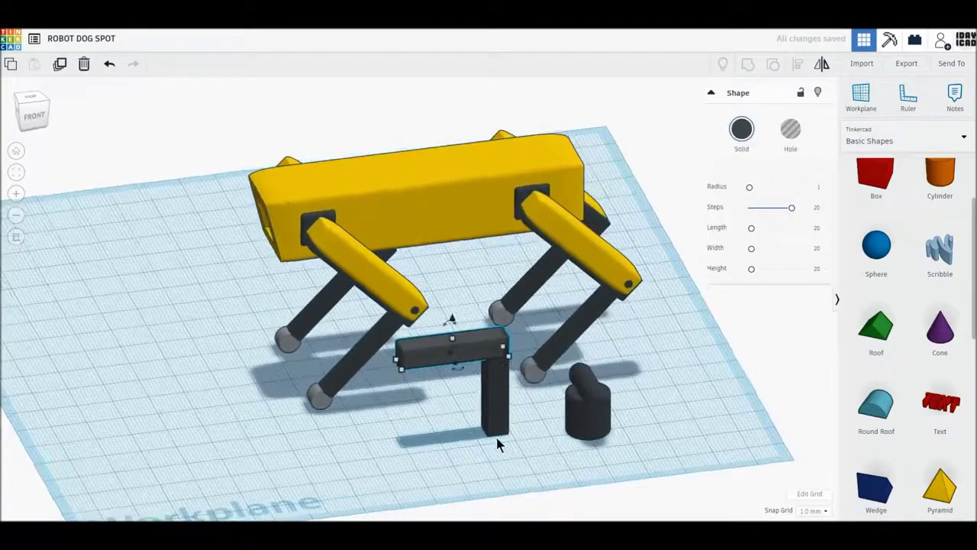
{"action": "left_click_drag", "start_coordinate": [429, 351], "coordinate": [415, 350]}
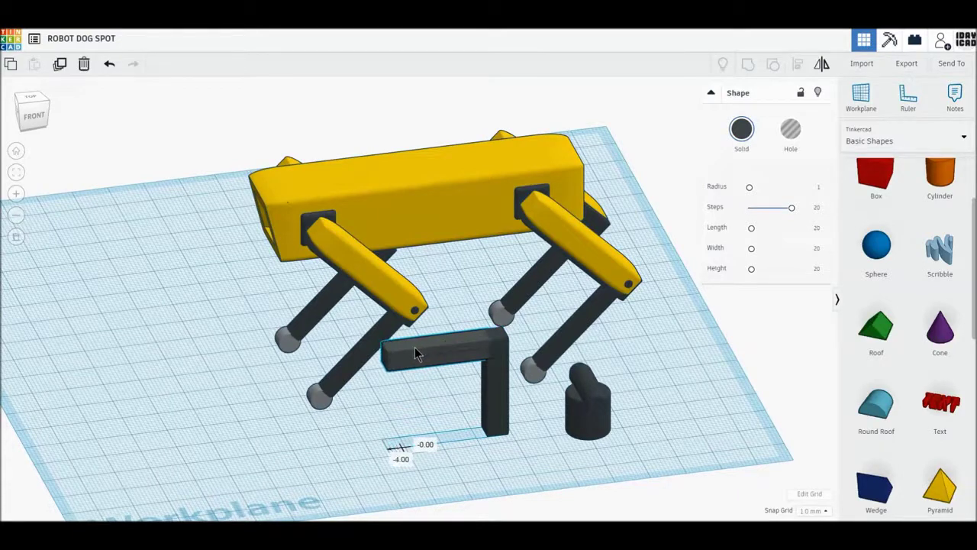
{"action": "left_click_drag", "start_coordinate": [414, 348], "coordinate": [443, 316]}
{"action": "right_click_drag", "start_coordinate": [619, 458], "coordinate": [683, 480]}
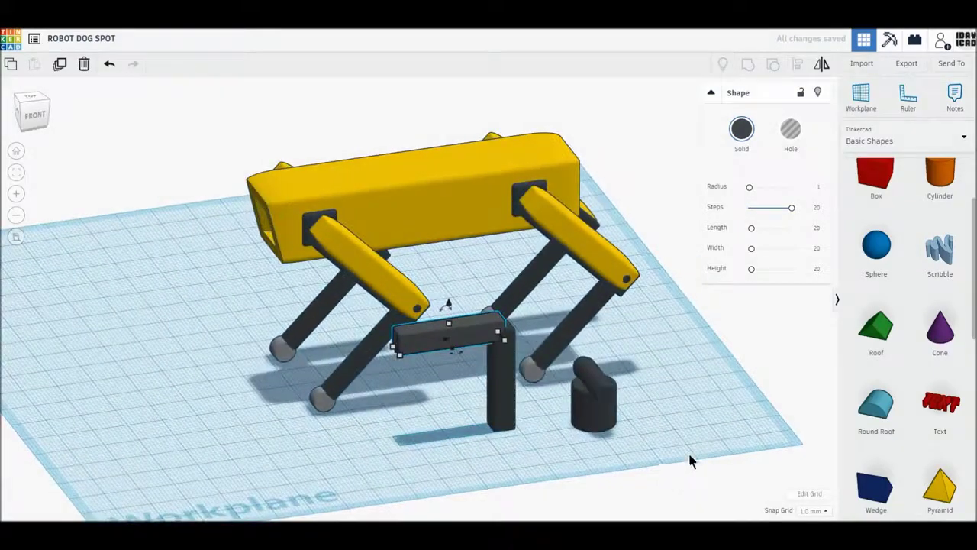
{"action": "left_click", "coordinate": [699, 448]}
{"action": "left_click_drag", "start_coordinate": [938, 185], "coordinate": [576, 449]}
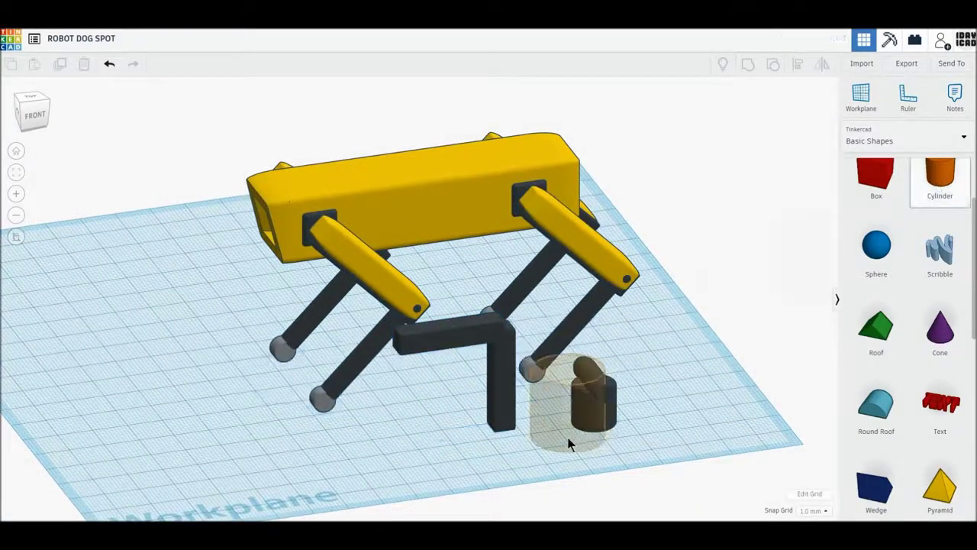
Give the small cylinder 64 sides, 10 segments, and a 6 × 6 × 6 size.
{"action": "left_click_drag", "start_coordinate": [752, 187], "coordinate": [791, 187]}
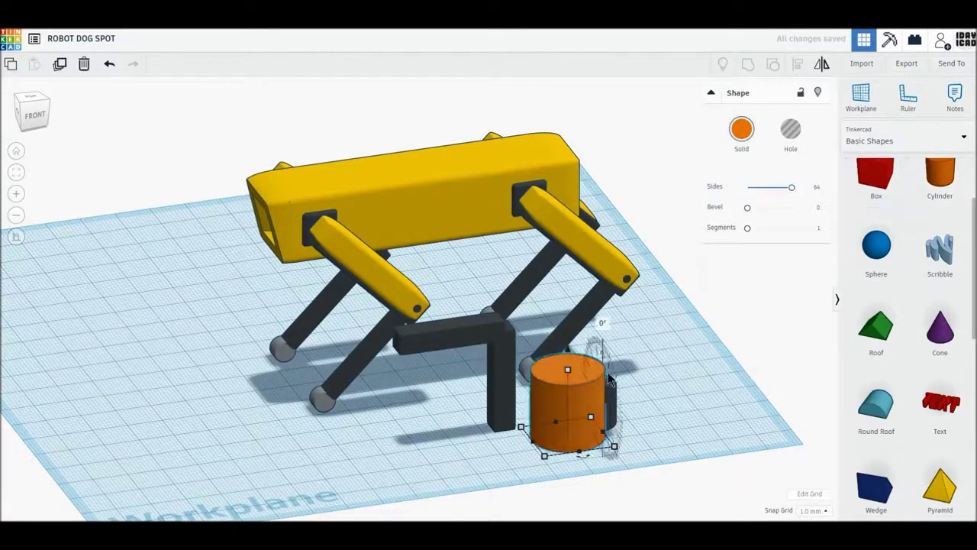
{"action": "left_click_drag", "start_coordinate": [611, 379], "coordinate": [610, 374]}
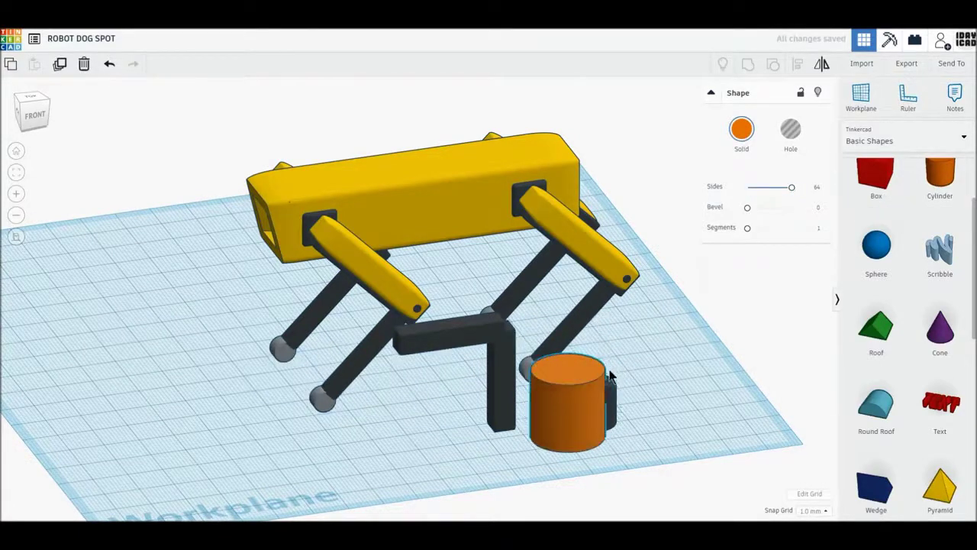
{"action": "left_click", "coordinate": [569, 447]}
{"action": "left_click", "coordinate": [613, 445]}
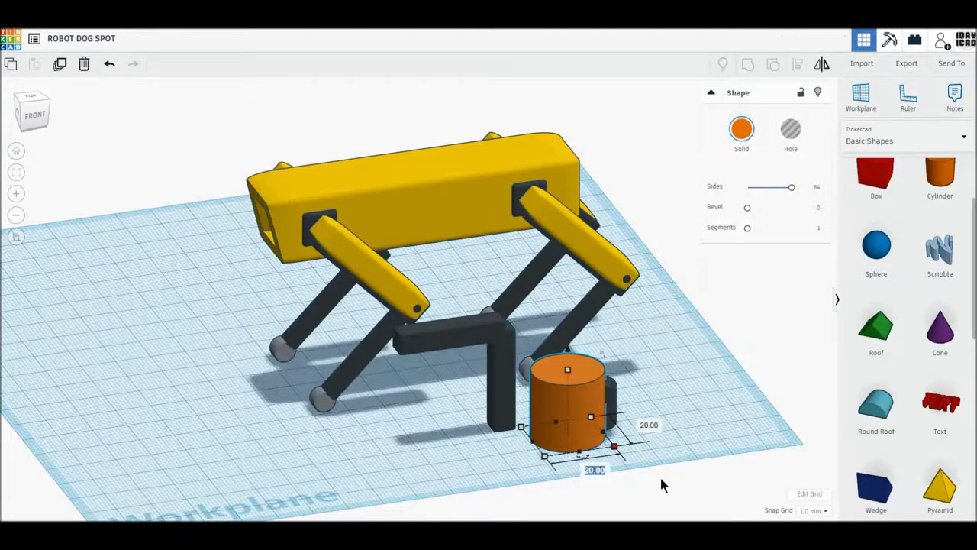
{"action": "type", "text": "6"}
{"action": "key", "text": "Return"}
{"action": "type", "text": "6"}
{"action": "key", "text": "Return"}
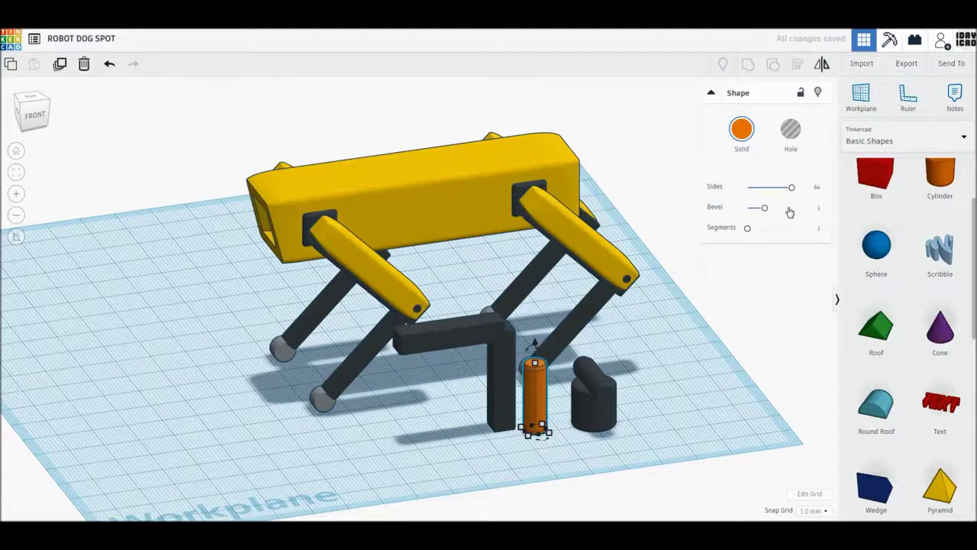
{"action": "left_click_drag", "start_coordinate": [747, 227], "coordinate": [834, 237]}
{"action": "left_click", "coordinate": [584, 395]}
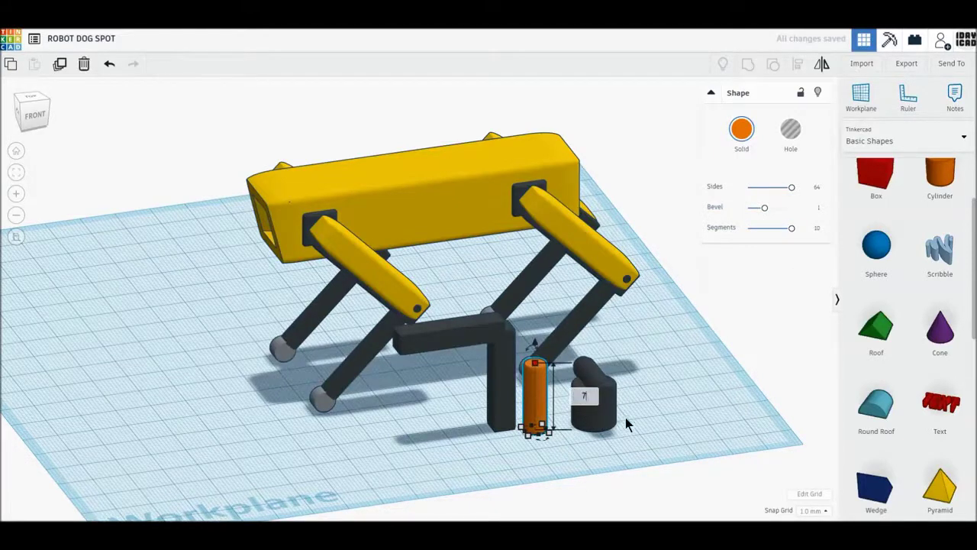
{"action": "type", "text": "6"}
{"action": "key", "text": "Return"}
Tip the cylinder onto its side, colour it dark grey, and move it toward the arm's elbow.
{"action": "mouse_move", "coordinate": [549, 409]}
{"action": "left_mouse_down"}
{"action": "mouse_move", "coordinate": [550, 426]}
{"action": "mouse_move", "coordinate": [613, 456]}
{"action": "left_mouse_up"}
{"action": "left_click", "coordinate": [739, 133]}
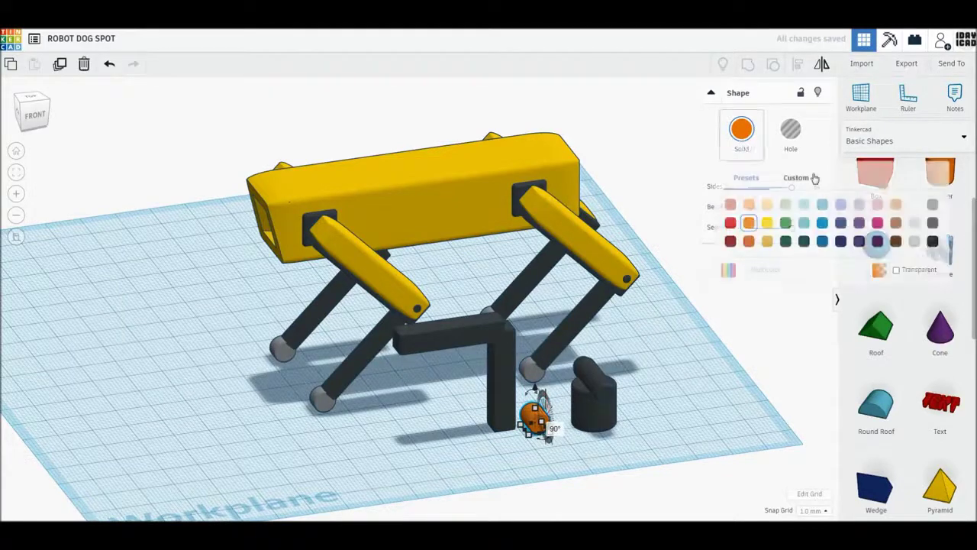
{"action": "left_click", "coordinate": [935, 231]}
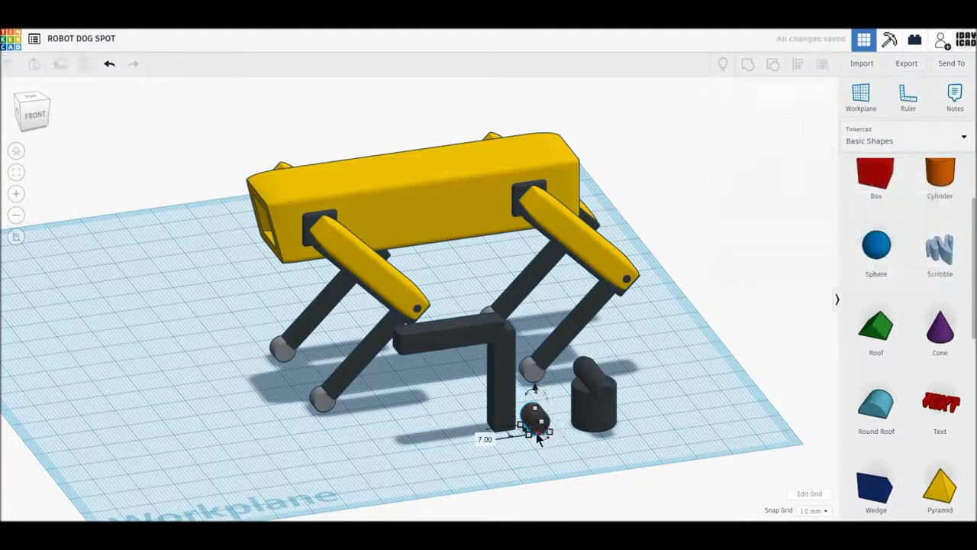
{"action": "mouse_move", "coordinate": [523, 418]}
{"action": "left_mouse_down"}
{"action": "mouse_move", "coordinate": [506, 423]}
{"action": "mouse_move", "coordinate": [508, 308]}
{"action": "left_mouse_up"}
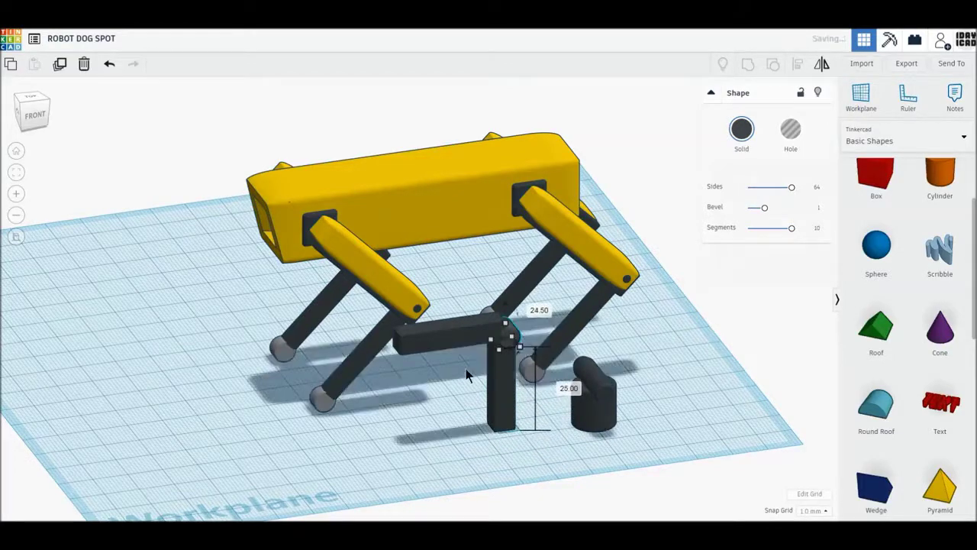
Seat the joint cylinder on the arm's corner and align the arm pieces along one side.
{"action": "left_click", "coordinate": [467, 374]}
{"action": "scroll", "coordinate": [505, 377], "scroll_direction": "up", "scroll_amount": 2}
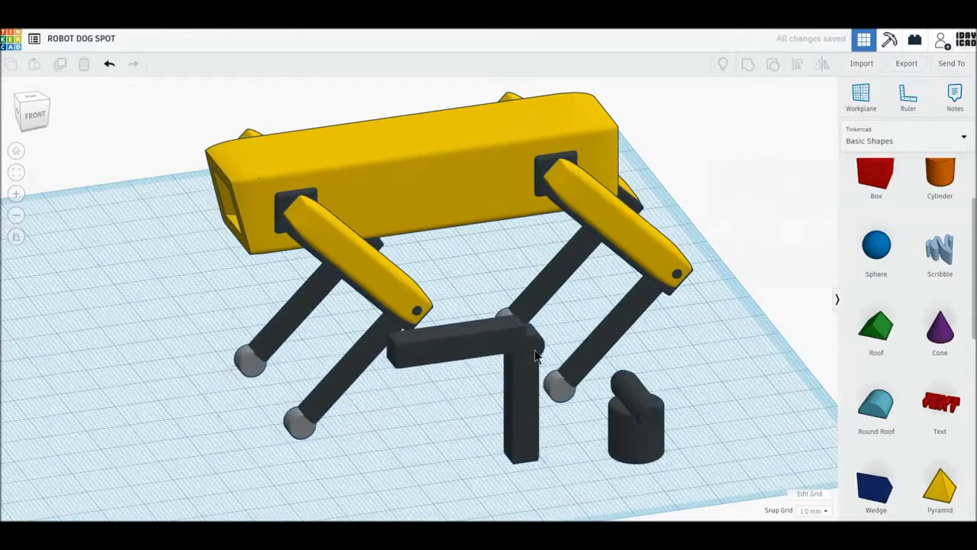
{"action": "left_click", "coordinate": [524, 354]}
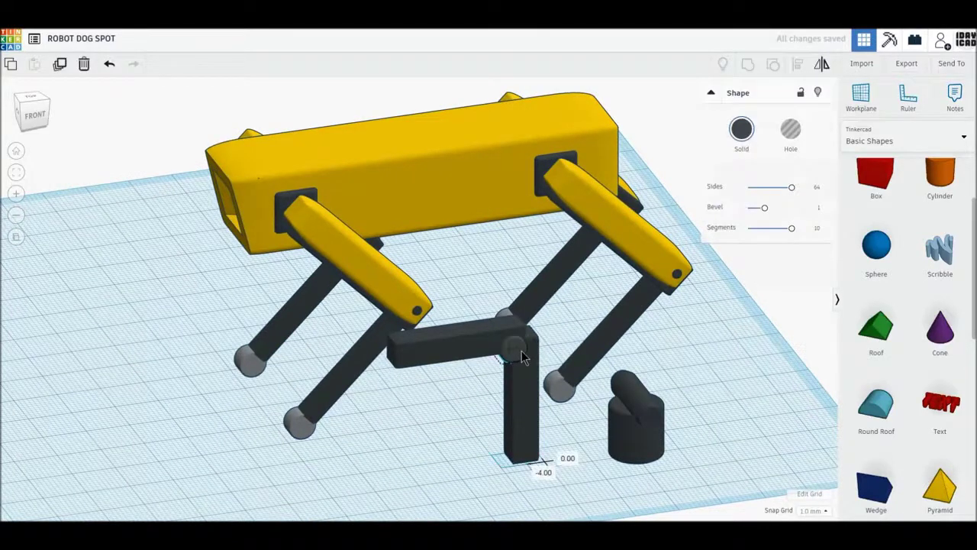
{"action": "left_click_drag", "start_coordinate": [522, 356], "coordinate": [527, 323]}
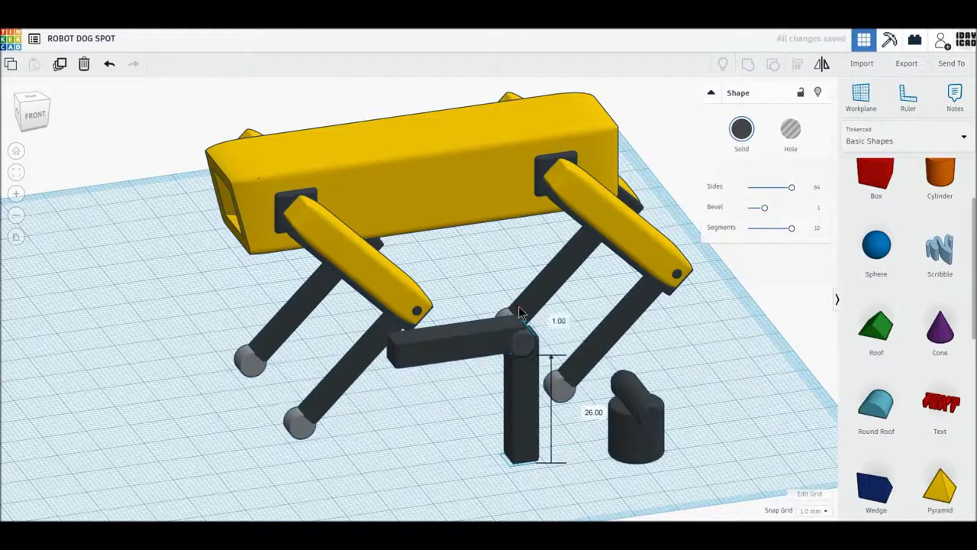
{"action": "left_click", "coordinate": [658, 348]}
{"action": "mouse_move", "coordinate": [541, 361]}
{"action": "right_mouse_down"}
{"action": "mouse_move", "coordinate": [519, 344]}
{"action": "mouse_move", "coordinate": [524, 324]}
{"action": "right_mouse_up"}
{"action": "left_click", "coordinate": [480, 298]}
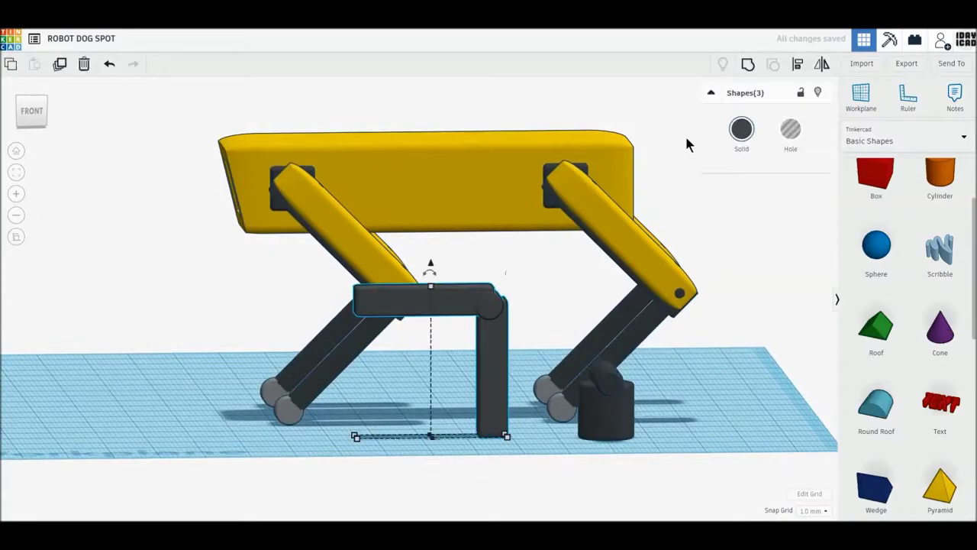
{"action": "left_click", "coordinate": [799, 65]}
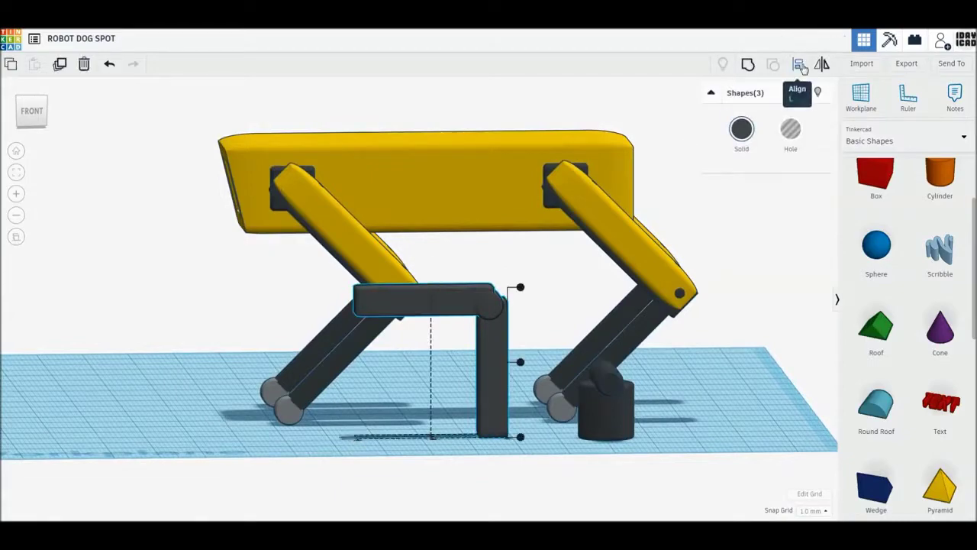
{"action": "right_click_drag", "start_coordinate": [562, 305], "coordinate": [544, 357]}
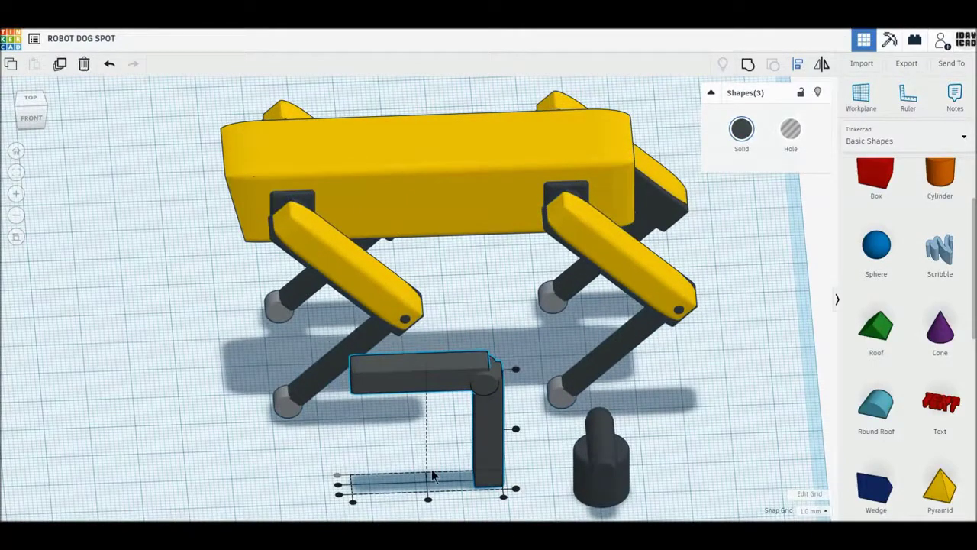
{"action": "left_click", "coordinate": [337, 486]}
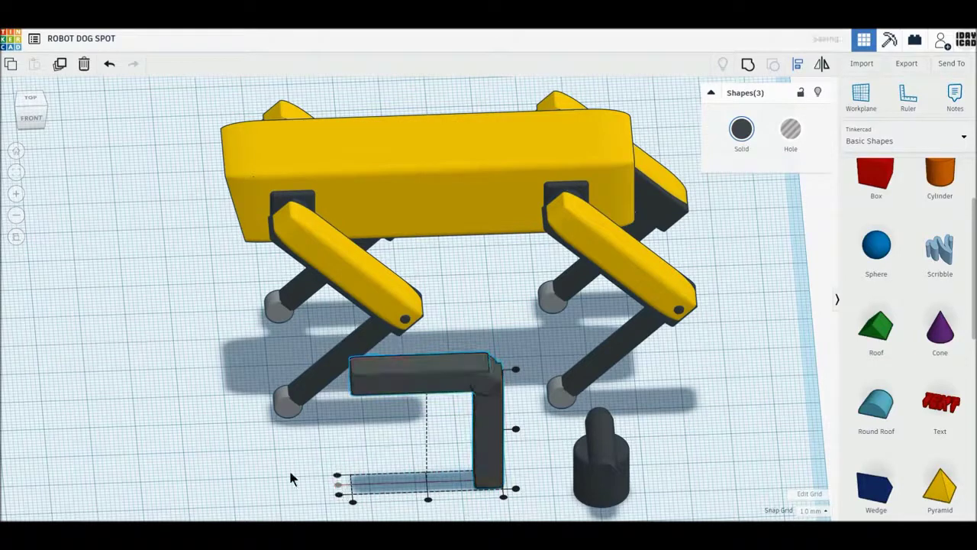
{"action": "left_click", "coordinate": [478, 398]}
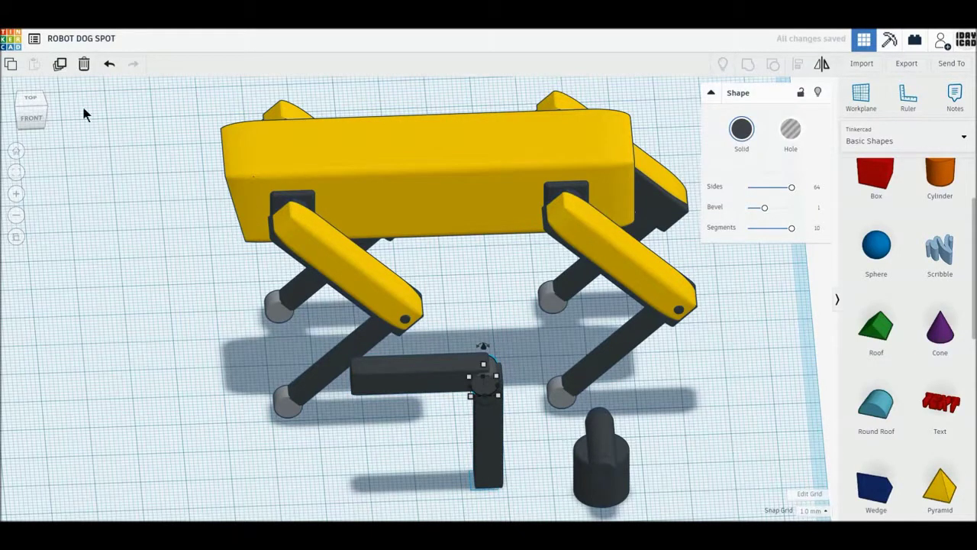
Duplicate the corner piece 29 mm to the left, align all four arm pieces, and group them.
{"action": "left_click", "coordinate": [58, 65]}
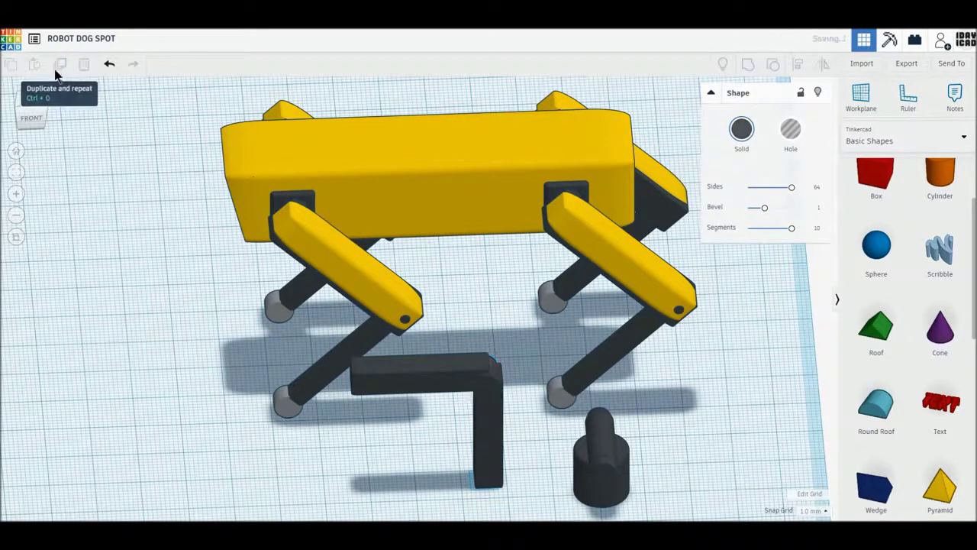
{"action": "left_click", "coordinate": [530, 424]}
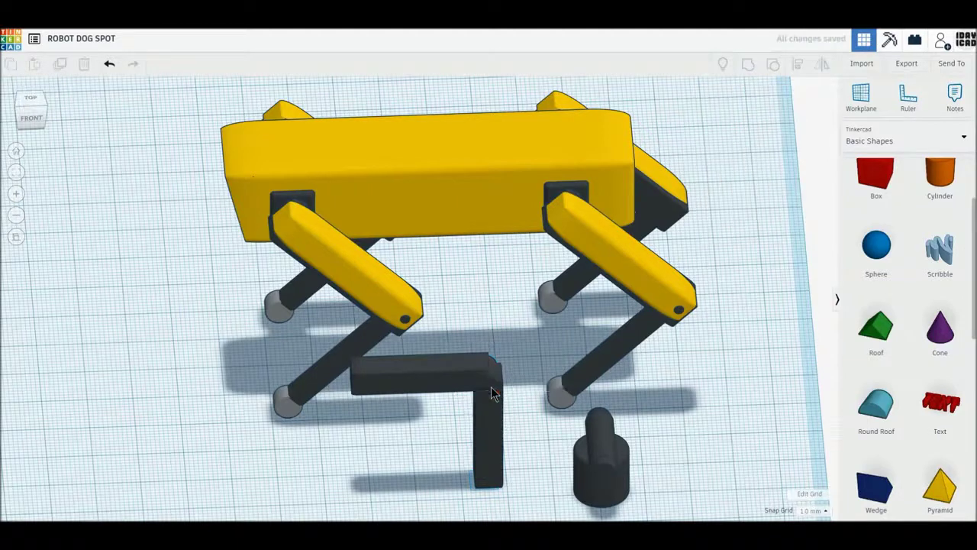
{"action": "left_click_drag", "start_coordinate": [437, 393], "coordinate": [361, 396]}
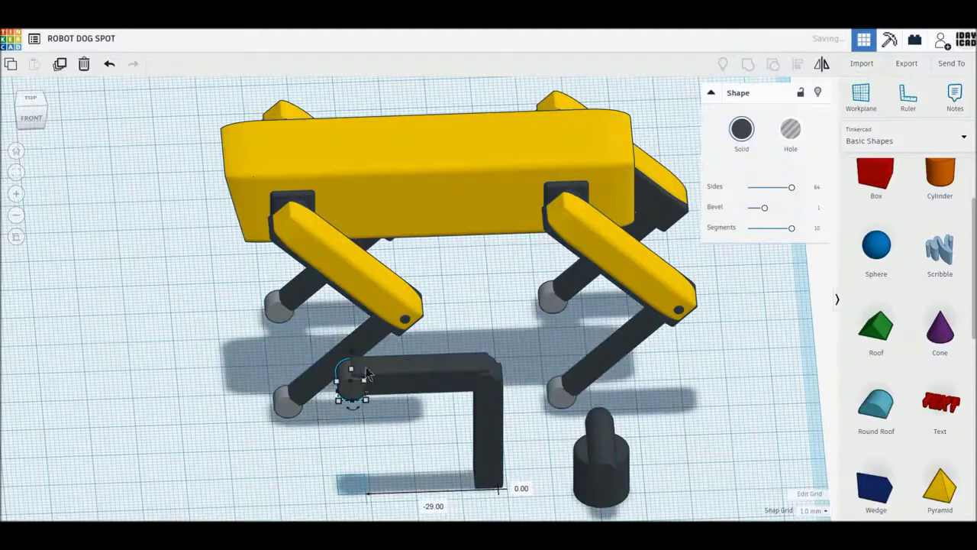
{"action": "mouse_move", "coordinate": [420, 441]}
{"action": "right_mouse_down"}
{"action": "mouse_move", "coordinate": [430, 390]}
{"action": "mouse_move", "coordinate": [368, 445]}
{"action": "mouse_move", "coordinate": [368, 480]}
{"action": "mouse_move", "coordinate": [457, 488]}
{"action": "right_mouse_up"}
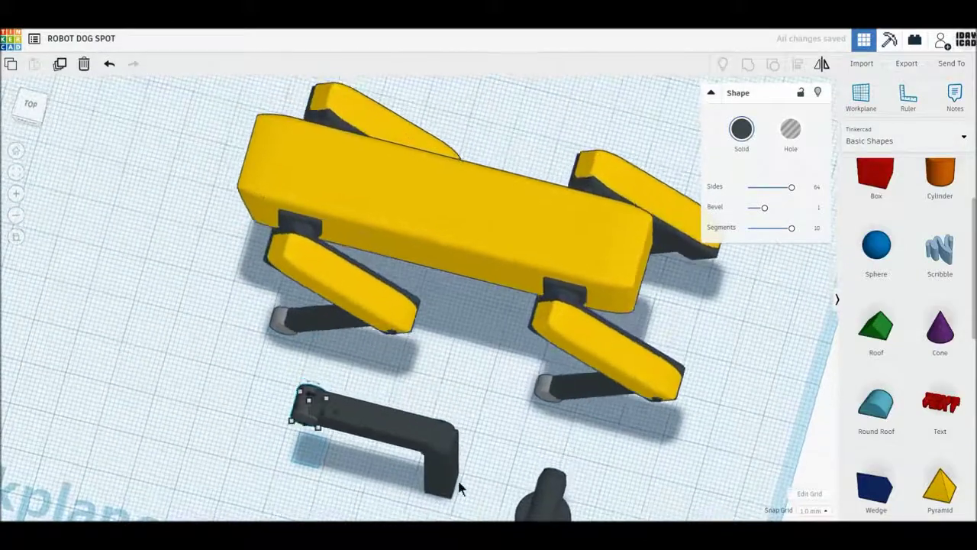
{"action": "left_click_drag", "start_coordinate": [481, 500], "coordinate": [292, 396]}
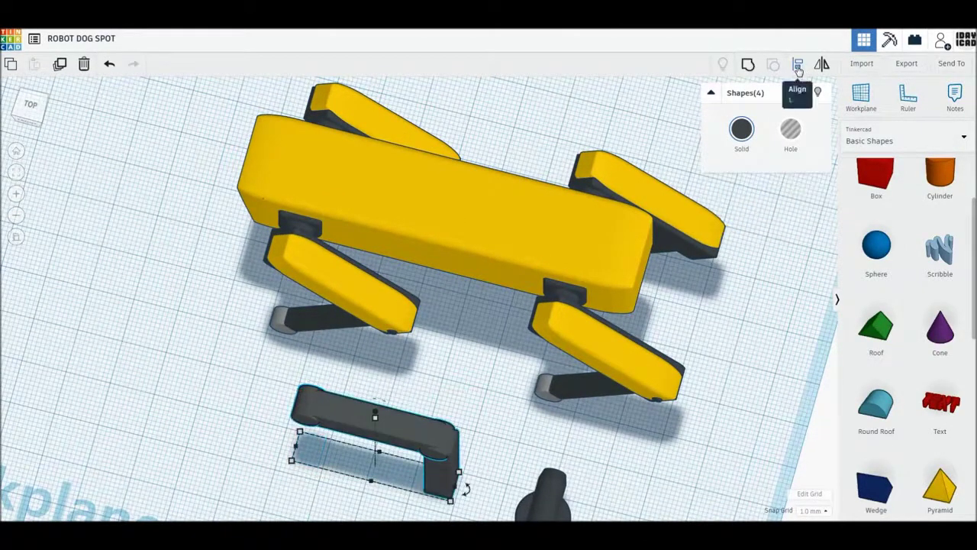
{"action": "left_click", "coordinate": [798, 65]}
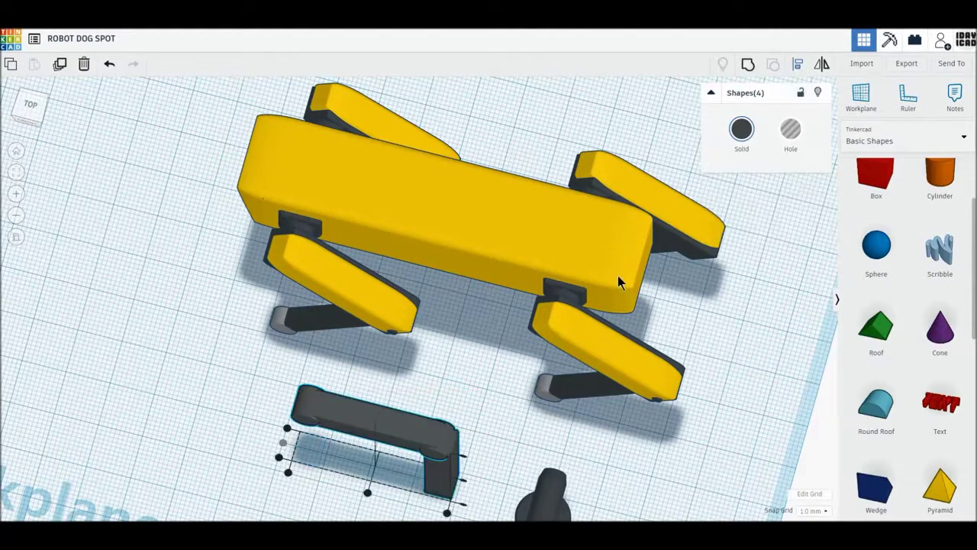
{"action": "left_click", "coordinate": [748, 69]}
{"action": "mouse_move", "coordinate": [512, 363]}
{"action": "right_mouse_down"}
{"action": "mouse_move", "coordinate": [574, 362]}
{"action": "mouse_move", "coordinate": [611, 329]}
{"action": "mouse_move", "coordinate": [643, 336]}
{"action": "mouse_move", "coordinate": [668, 303]}
{"action": "right_mouse_up"}
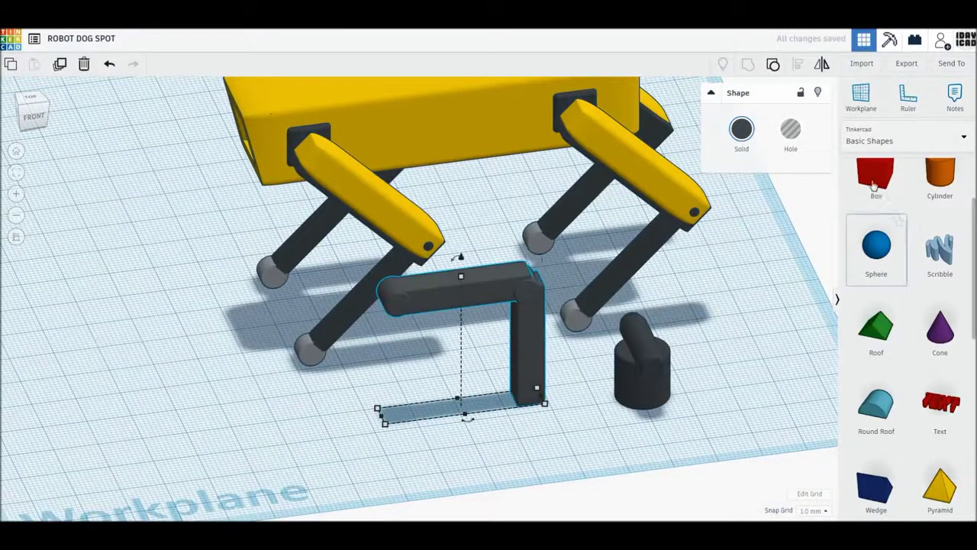
{"action": "left_click", "coordinate": [280, 413]}
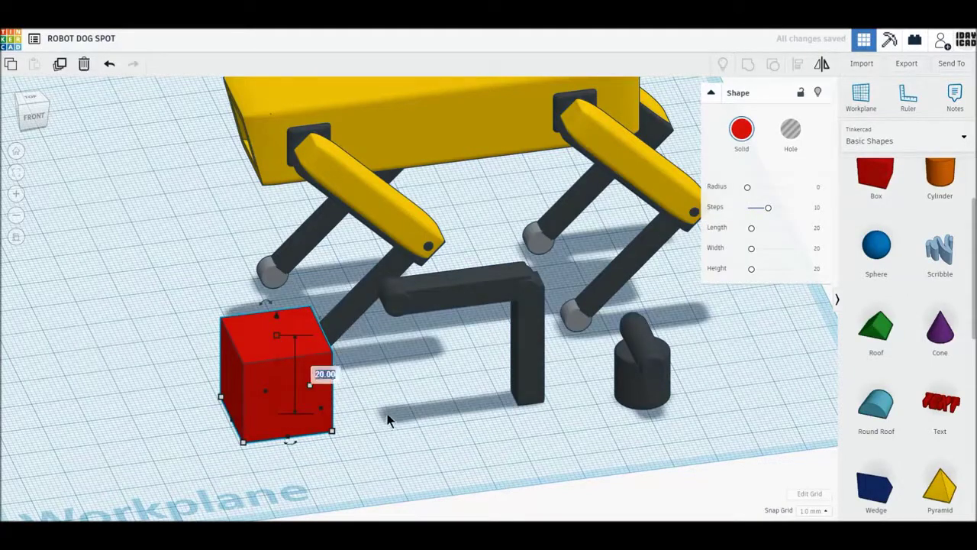
Size the red box to 10 mm wide and 8 mm long.
{"action": "type", "text": "5"}
{"action": "key", "text": "Return"}
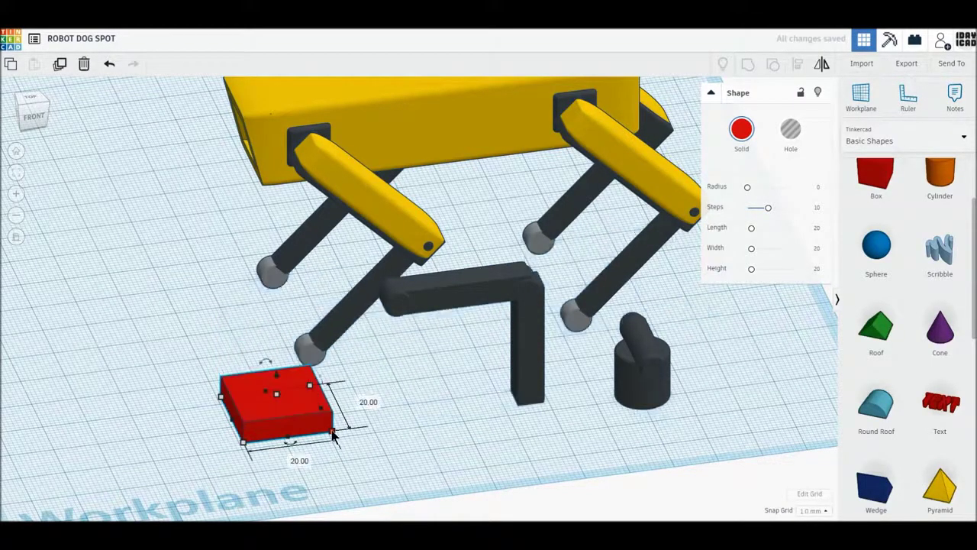
{"action": "left_click", "coordinate": [299, 461]}
{"action": "type", "text": "7"}
{"action": "key", "text": "Return"}
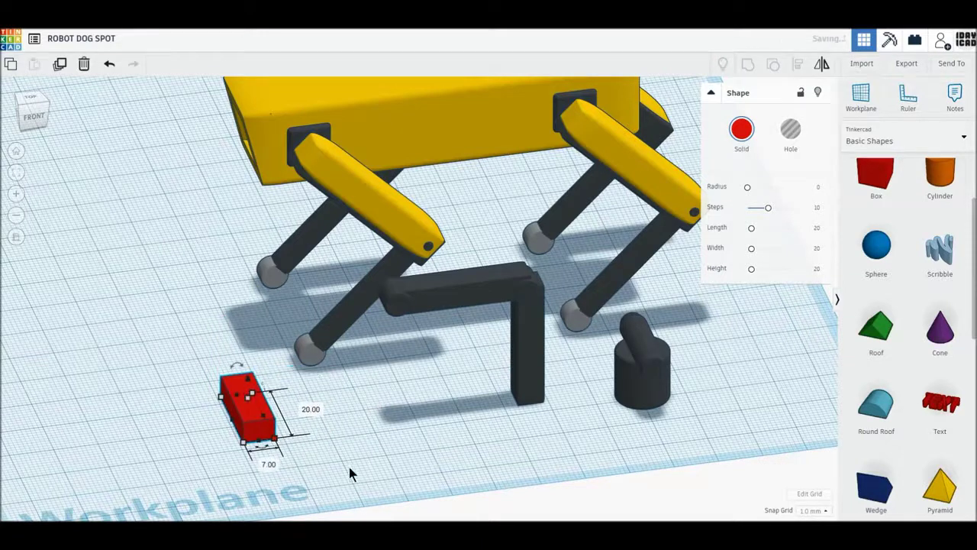
{"action": "left_click", "coordinate": [274, 462]}
{"action": "type", "text": "10"}
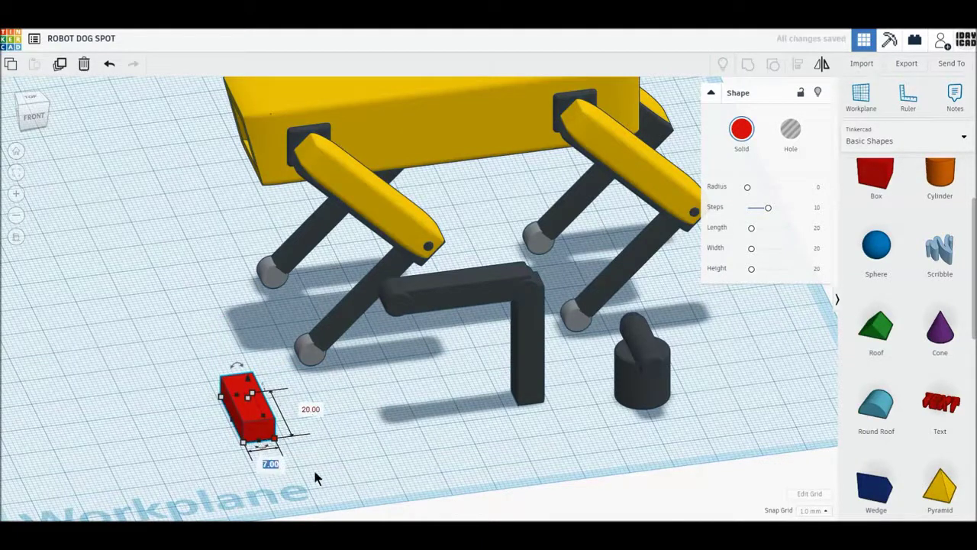
{"action": "key", "text": "Return"}
{"action": "left_click", "coordinate": [324, 407]}
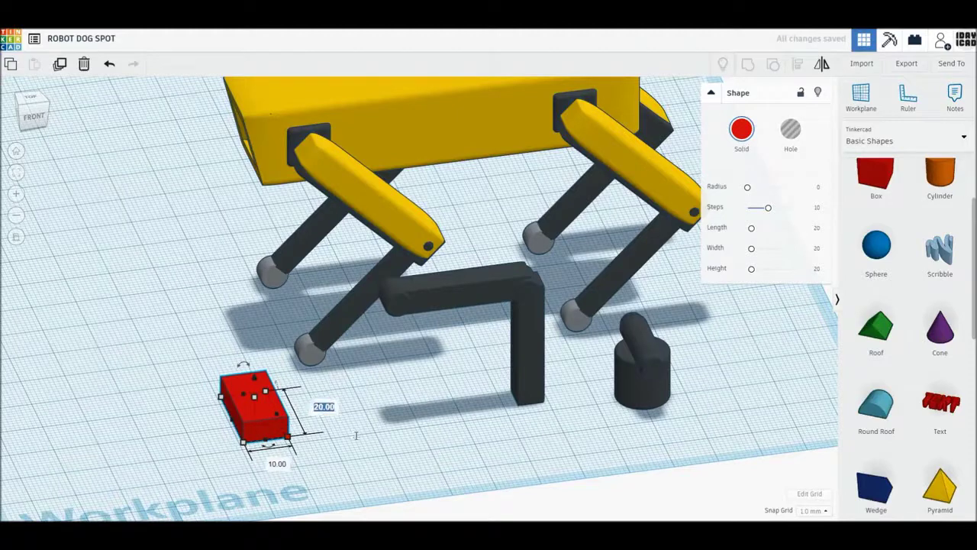
{"action": "type", "text": "7"}
{"action": "key", "text": "Return"}
{"action": "left_click", "coordinate": [314, 395]}
{"action": "type", "text": "8"}
{"action": "key", "text": "Return"}
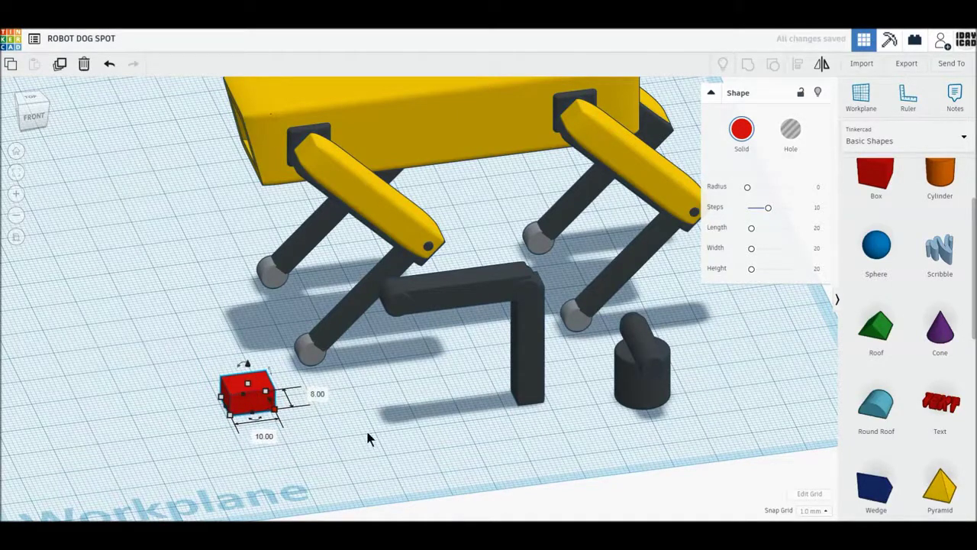
Zoom to the red box and set its height to 4 mm.
{"action": "left_click", "coordinate": [259, 474]}
{"action": "scroll", "coordinate": [344, 443], "scroll_direction": "down", "scroll_amount": 2}
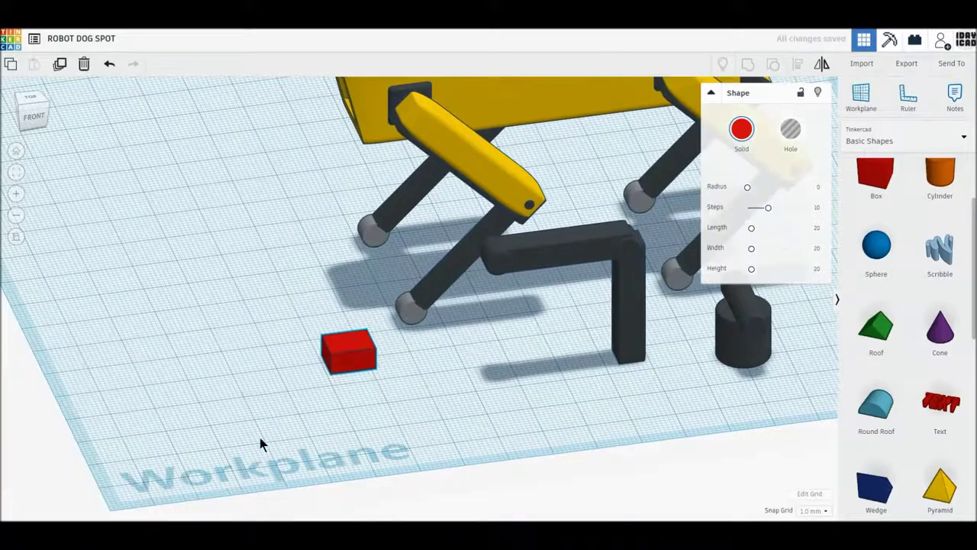
{"action": "key", "text": "f"}
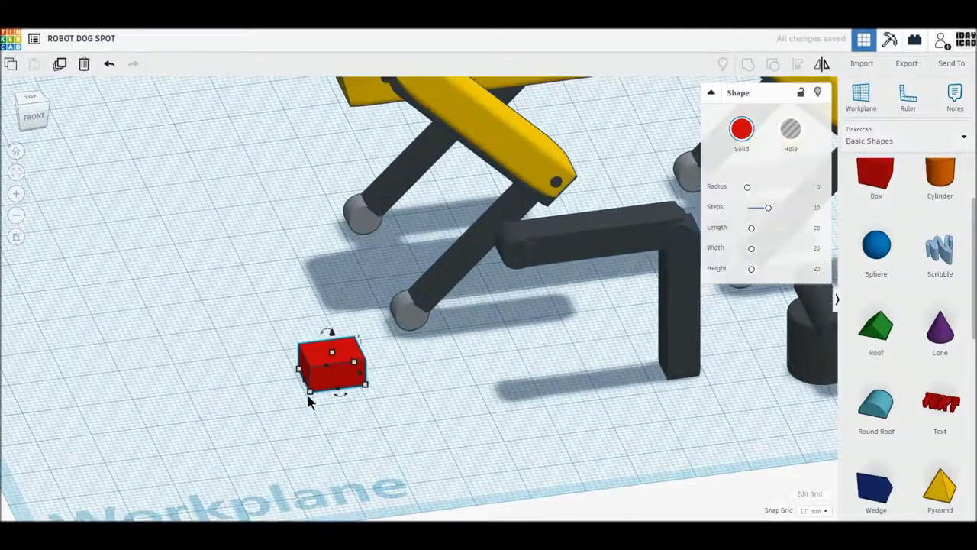
{"action": "mouse_move", "coordinate": [364, 384]}
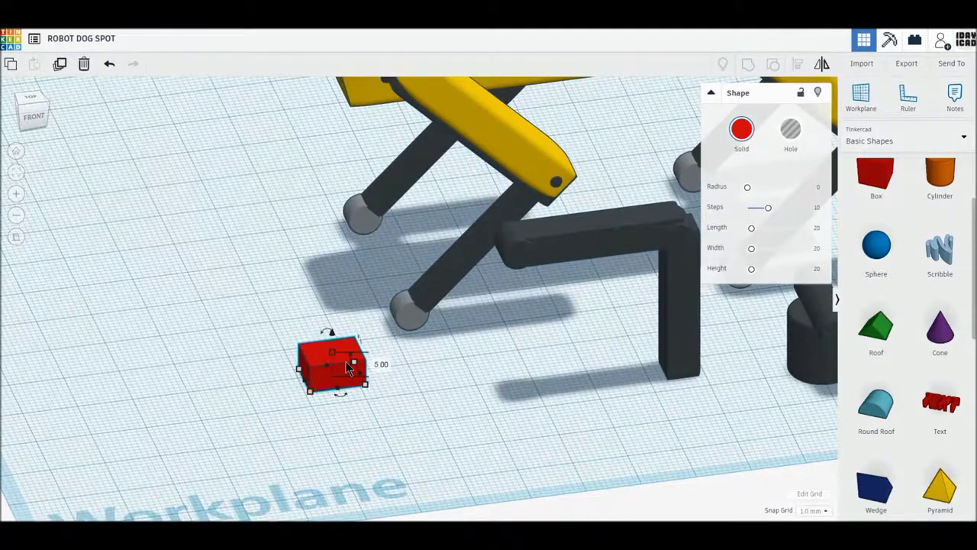
{"action": "left_click", "coordinate": [379, 364]}
{"action": "type", "text": "4"}
{"action": "key", "text": "Return"}
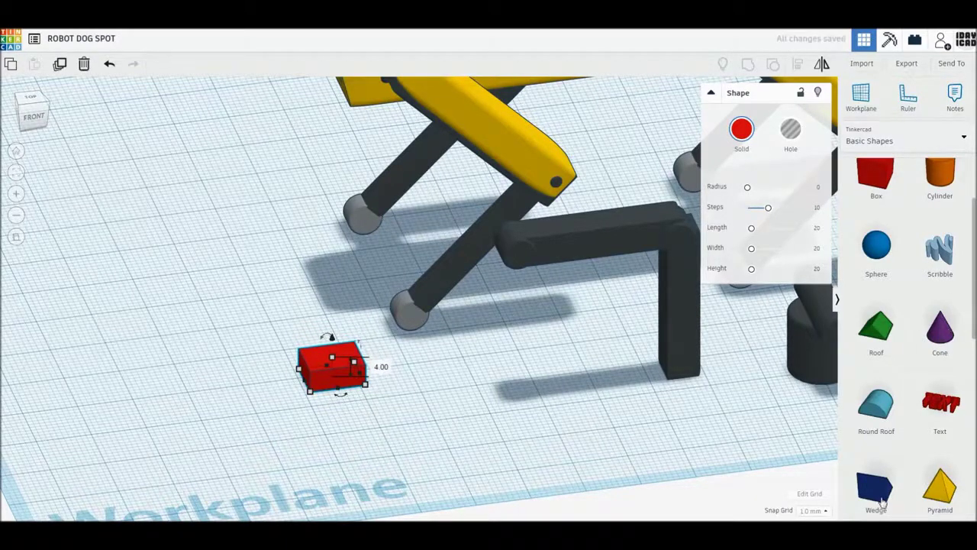
{"action": "left_click", "coordinate": [486, 421]}
Turn the blue wedge beside the red box into a hole 3 mm tall.
{"action": "left_click", "coordinate": [421, 393]}
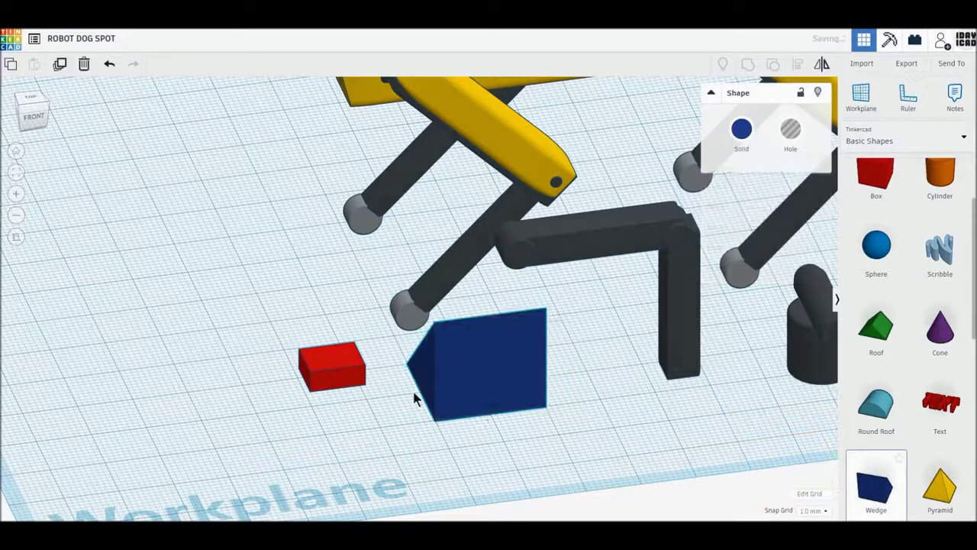
{"action": "left_click", "coordinate": [354, 370]}
{"action": "mouse_move", "coordinate": [365, 384]}
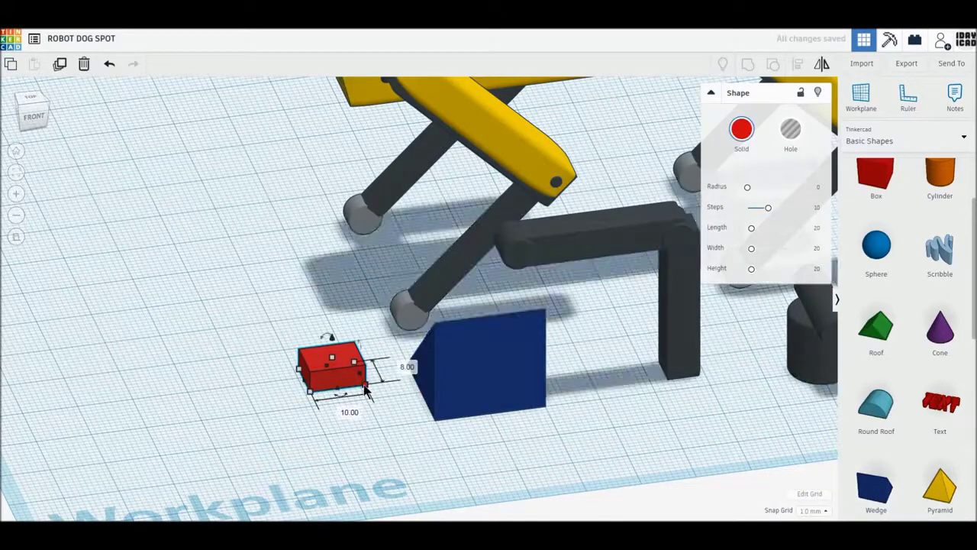
{"action": "left_click", "coordinate": [392, 407]}
{"action": "left_click", "coordinate": [448, 393]}
{"action": "left_click", "coordinate": [790, 131]}
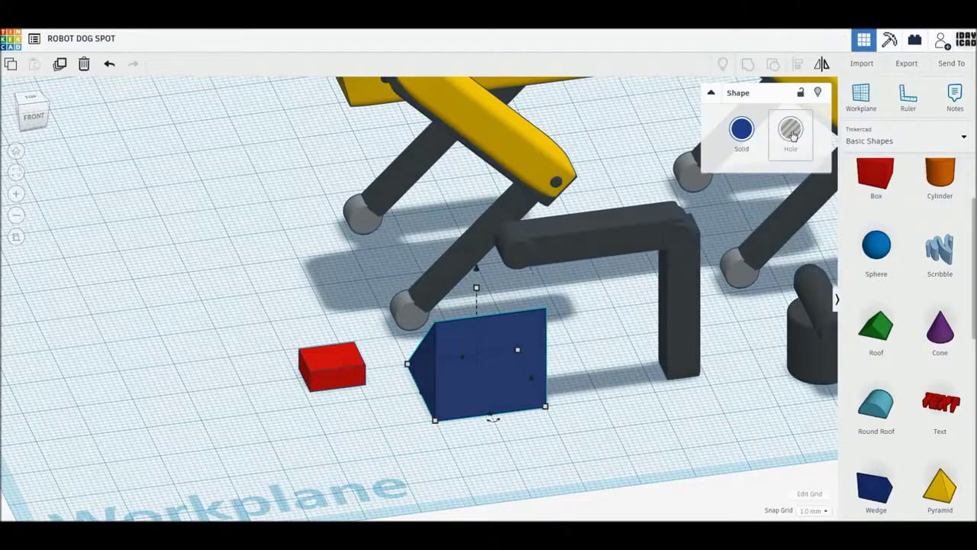
{"action": "mouse_move", "coordinate": [476, 288]}
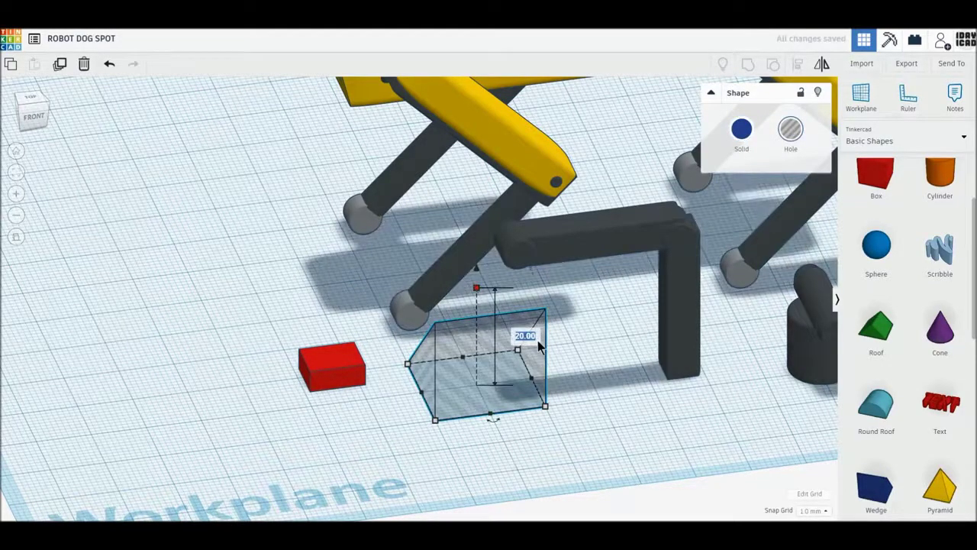
{"action": "type", "text": "3"}
{"action": "key", "text": "Return"}
{"action": "mouse_move", "coordinate": [544, 405]}
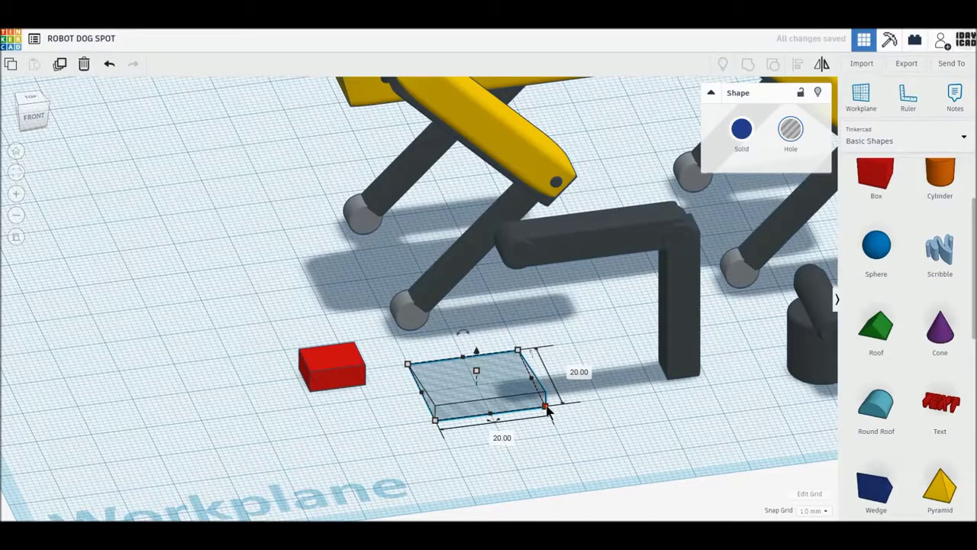
Flip the hole slab vertically and shorten its length to 6 mm.
{"action": "mouse_move", "coordinate": [546, 410]}
{"action": "right_mouse_down"}
{"action": "mouse_move", "coordinate": [600, 484]}
{"action": "mouse_move", "coordinate": [603, 447]}
{"action": "mouse_move", "coordinate": [639, 379]}
{"action": "right_mouse_up"}
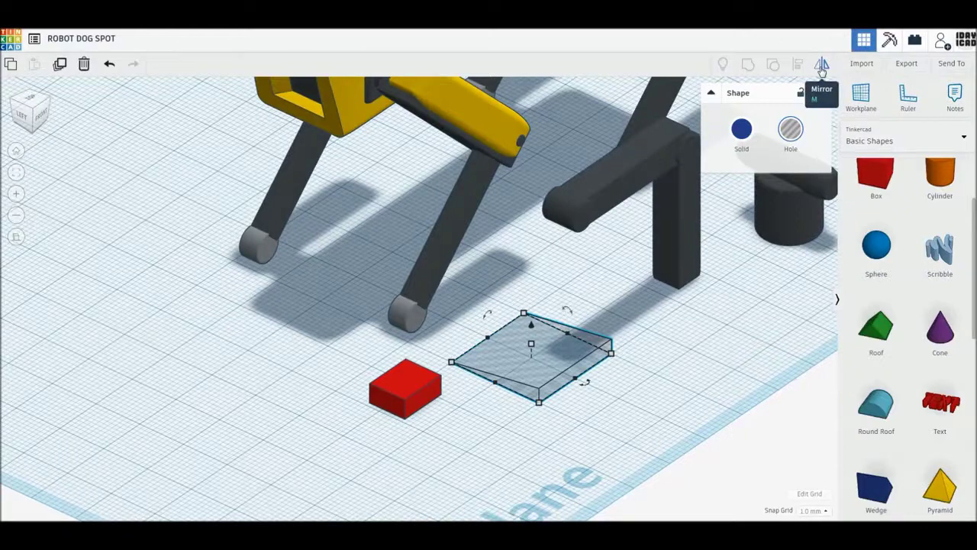
{"action": "left_click", "coordinate": [822, 67]}
{"action": "left_click", "coordinate": [619, 340]}
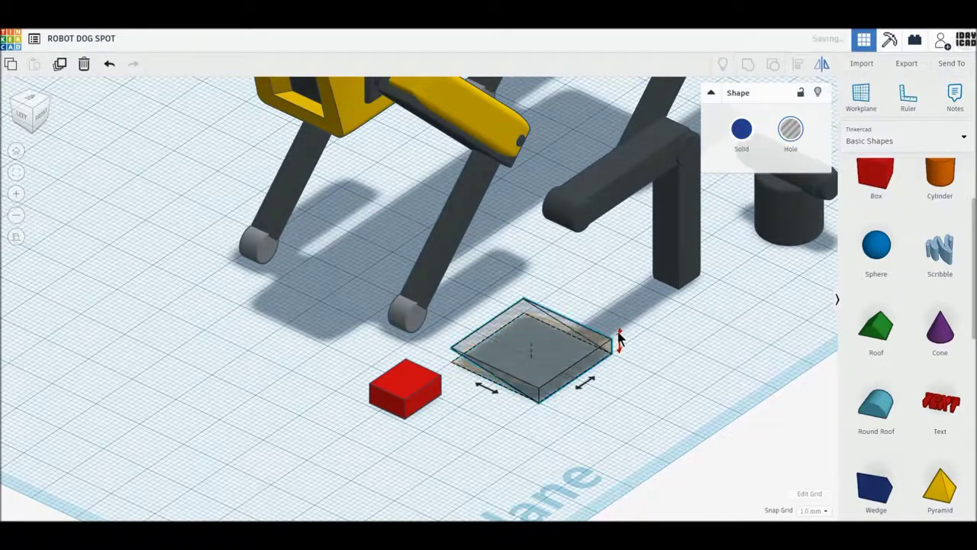
{"action": "left_click", "coordinate": [613, 384]}
{"action": "left_click", "coordinate": [566, 362]}
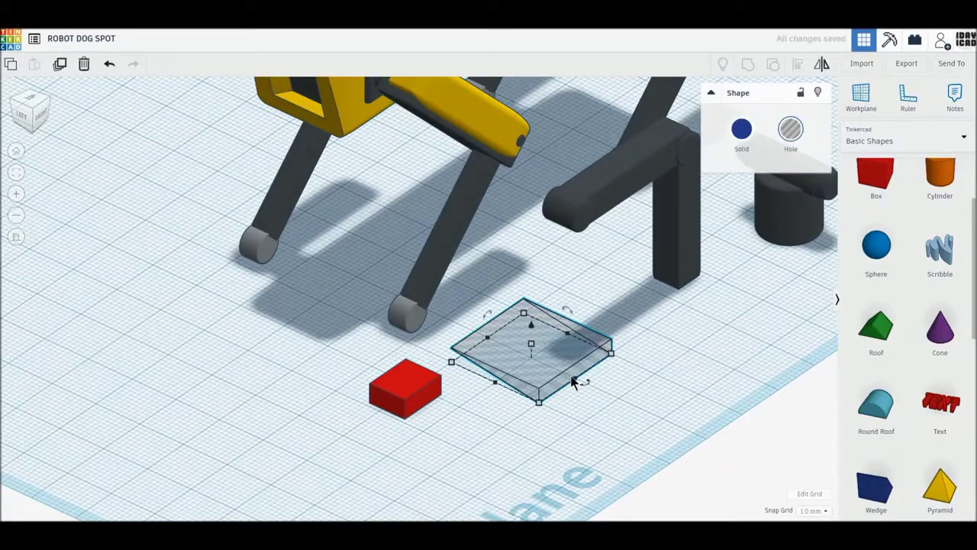
{"action": "left_click", "coordinate": [511, 414]}
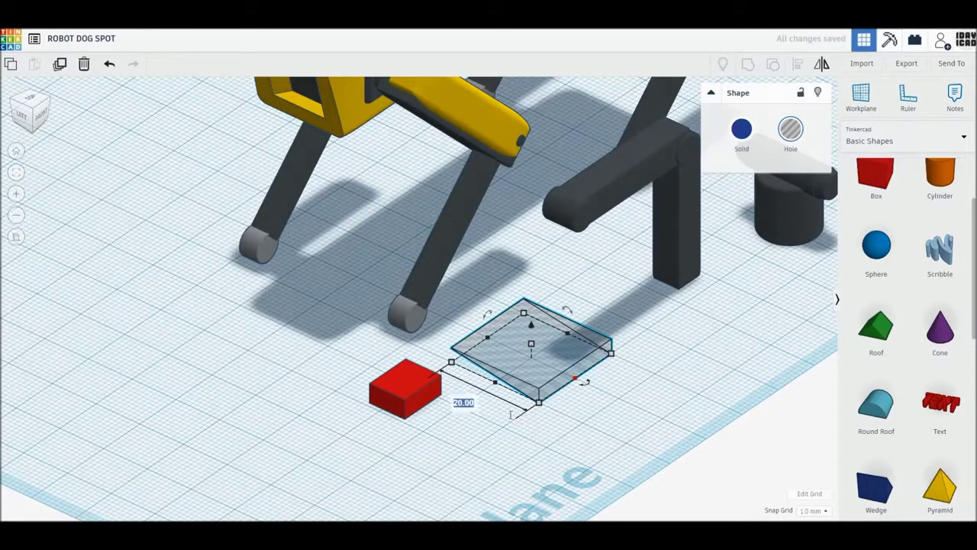
{"action": "type", "text": "6"}
{"action": "key", "text": "Return"}
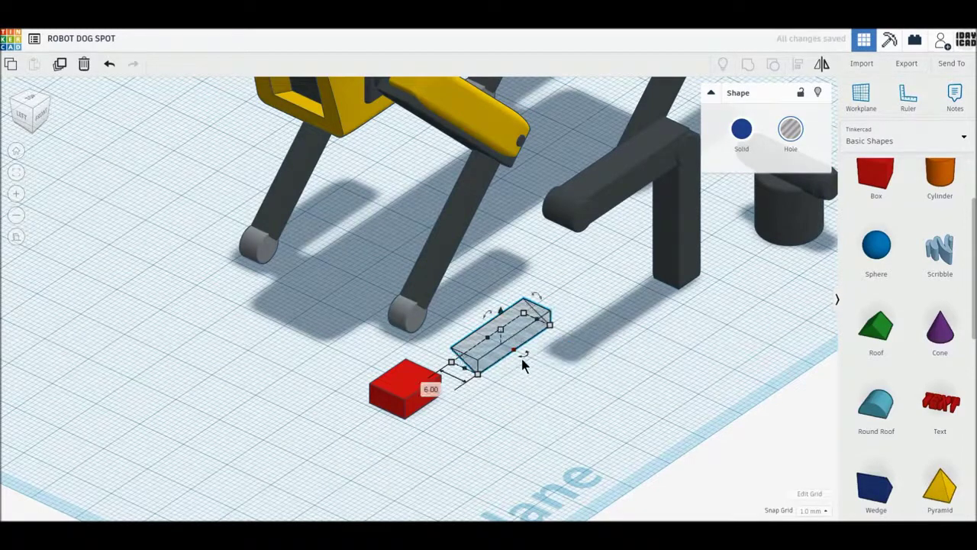
Rotate the hole bar 45° and move it onto the red box.
{"action": "mouse_move", "coordinate": [499, 329]}
{"action": "left_click_drag", "start_coordinate": [523, 354], "coordinate": [485, 359]}
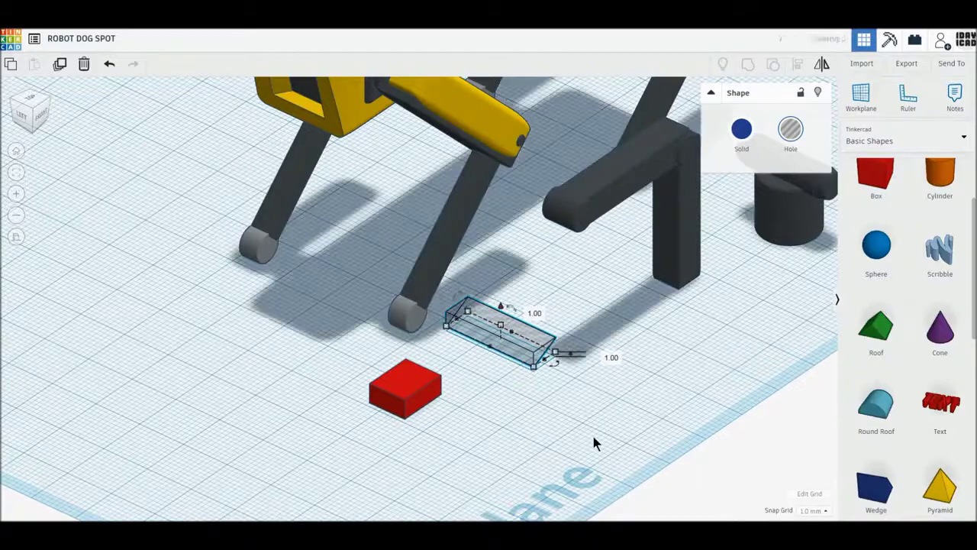
{"action": "left_click", "coordinate": [591, 433]}
{"action": "middle_click_drag", "start_coordinate": [445, 407], "coordinate": [535, 353]}
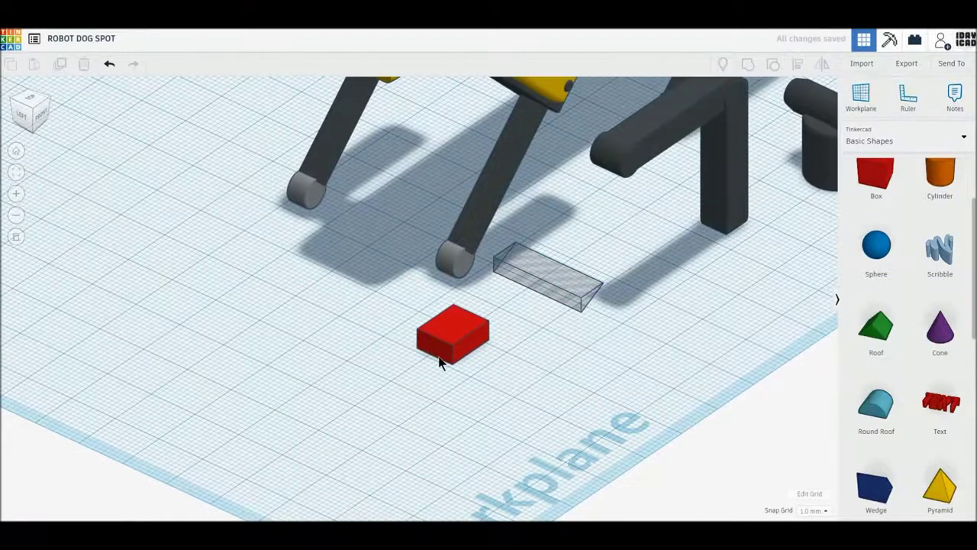
{"action": "scroll", "coordinate": [443, 360], "scroll_direction": "up", "scroll_amount": 4}
{"action": "scroll", "coordinate": [447, 366], "scroll_direction": "up", "scroll_amount": 2}
{"action": "left_click_drag", "start_coordinate": [759, 255], "coordinate": [547, 397]}
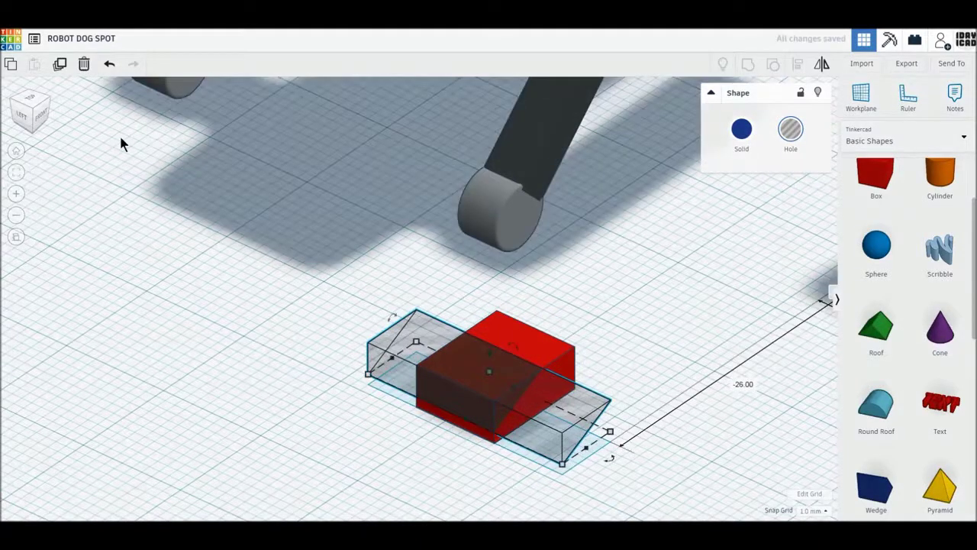
Duplicate the hole bar and raise the copy upward.
{"action": "left_click", "coordinate": [59, 64]}
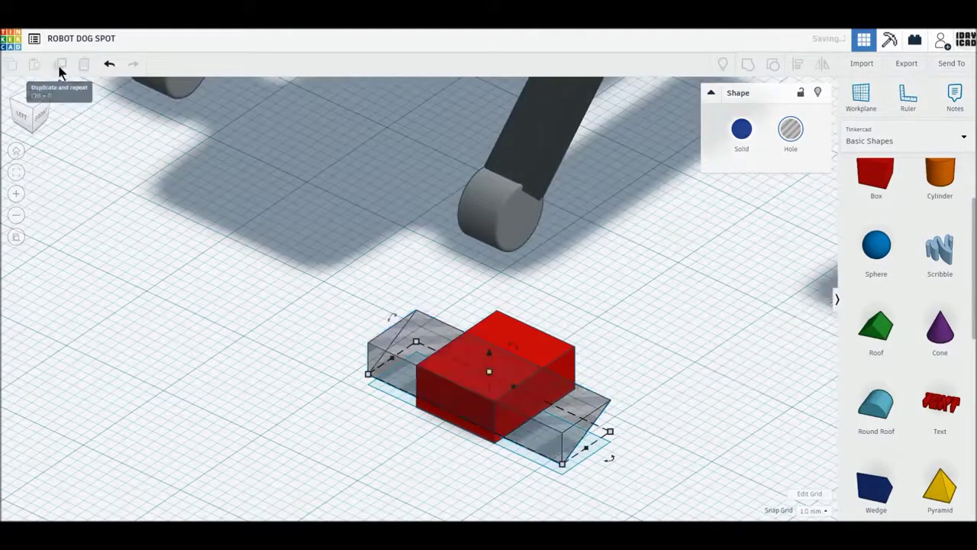
{"action": "left_click", "coordinate": [347, 321]}
{"action": "left_click", "coordinate": [496, 391]}
{"action": "mouse_move", "coordinate": [468, 426]}
{"action": "left_mouse_down"}
{"action": "mouse_move", "coordinate": [567, 355]}
{"action": "mouse_move", "coordinate": [549, 363]}
{"action": "mouse_move", "coordinate": [532, 352]}
{"action": "mouse_move", "coordinate": [530, 335]}
{"action": "left_mouse_up"}
{"action": "left_click", "coordinate": [616, 372]}
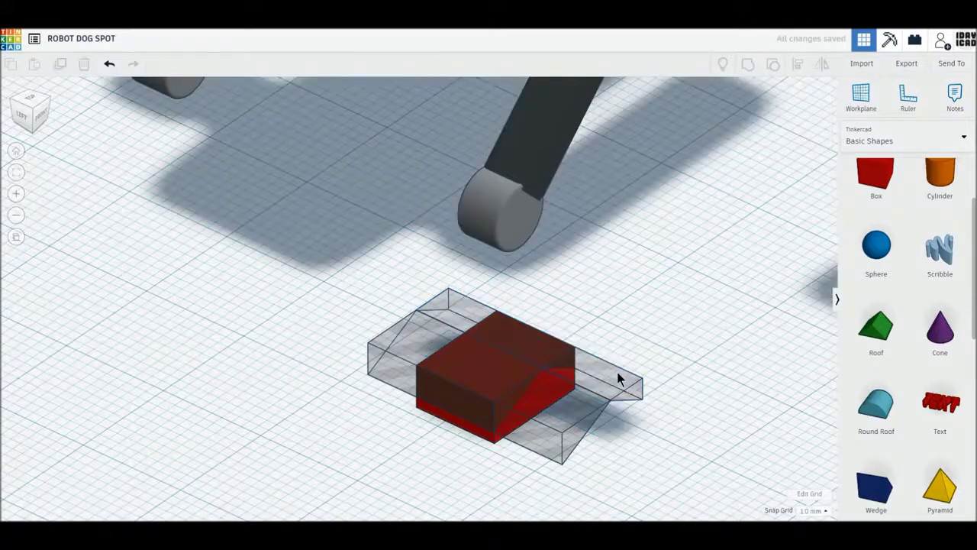
{"action": "right_click_drag", "start_coordinate": [653, 377], "coordinate": [693, 382]}
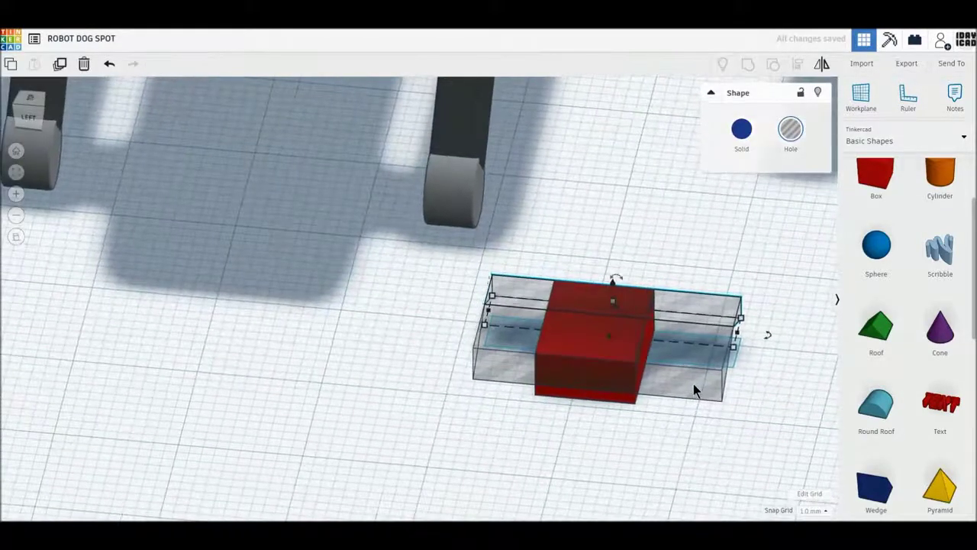
Centre the red box within the hole bars with Align, then duplicate the long hole box.
{"action": "left_click", "coordinate": [578, 284], "text": "shift"}
{"action": "left_click", "coordinate": [798, 65]}
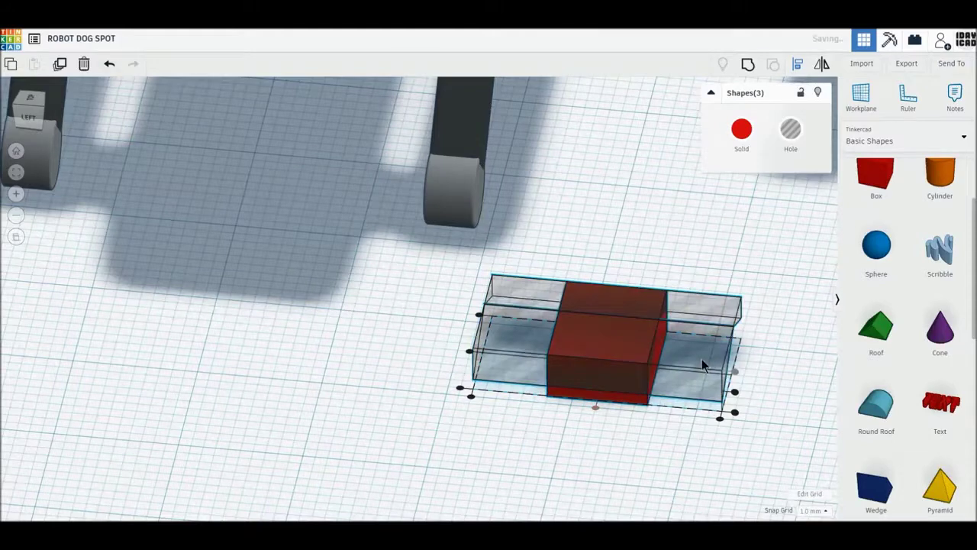
{"action": "key", "text": "Escape"}
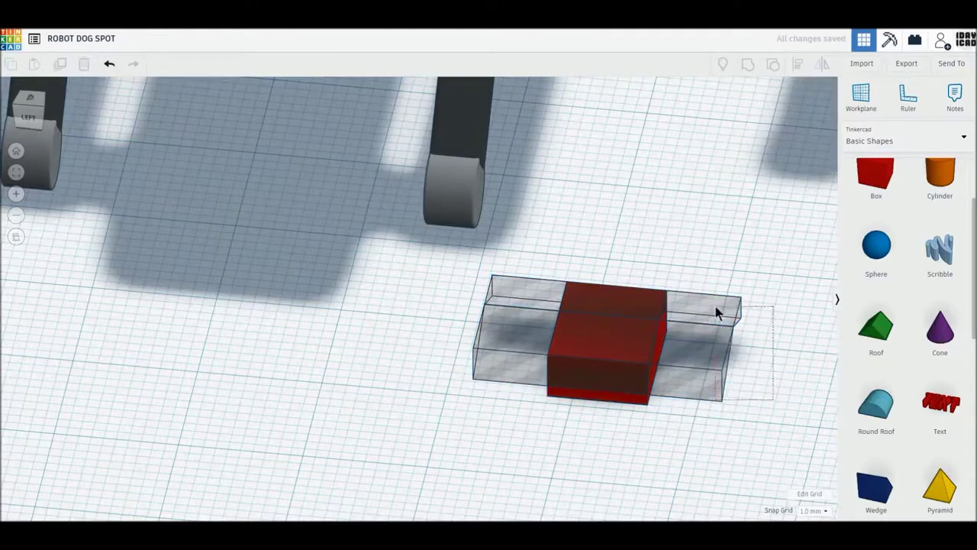
{"action": "left_click", "coordinate": [717, 313]}
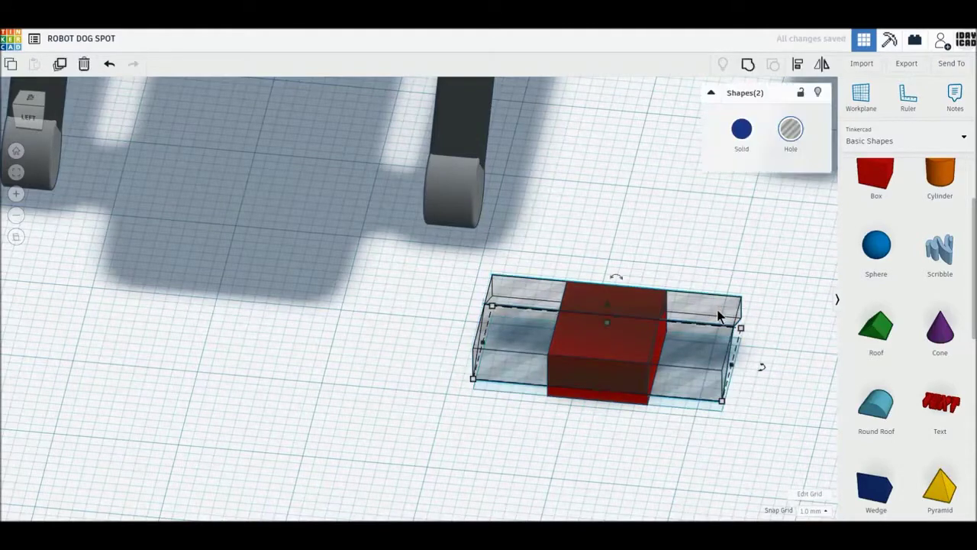
{"action": "left_click", "coordinate": [60, 67]}
{"action": "mouse_move", "coordinate": [616, 278]}
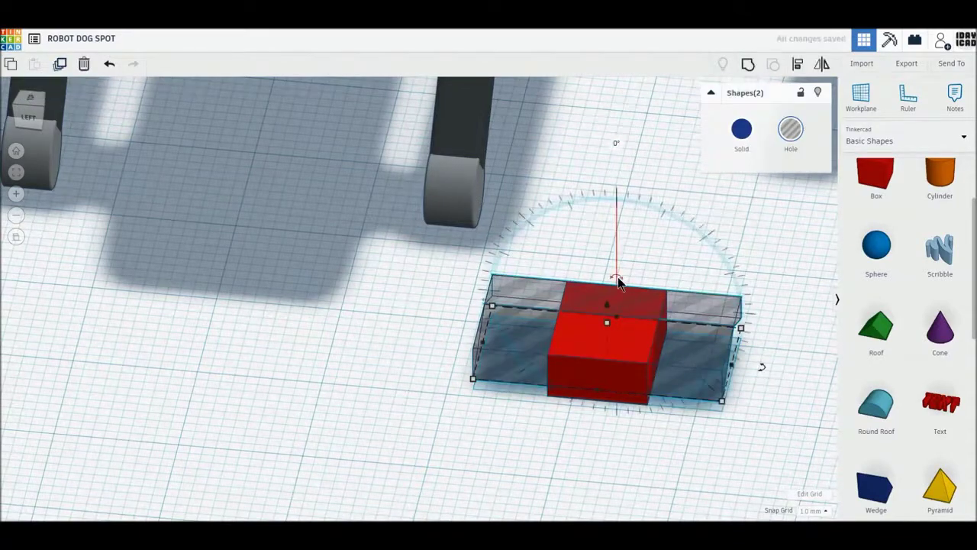
Rotate the copied holes 90° upright and nudge the plate beside the red box.
{"action": "left_click_drag", "start_coordinate": [620, 283], "coordinate": [682, 314]}
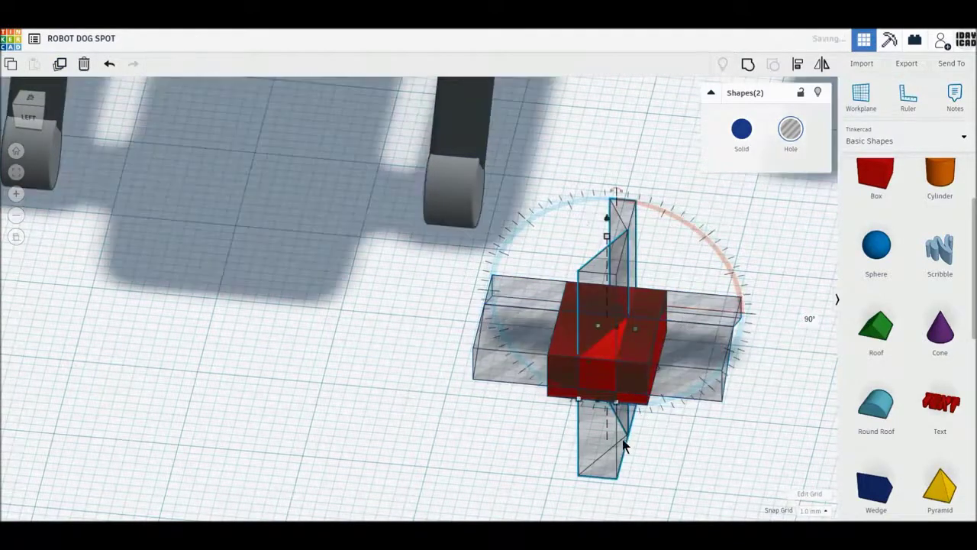
{"action": "left_click_drag", "start_coordinate": [603, 442], "coordinate": [622, 440]}
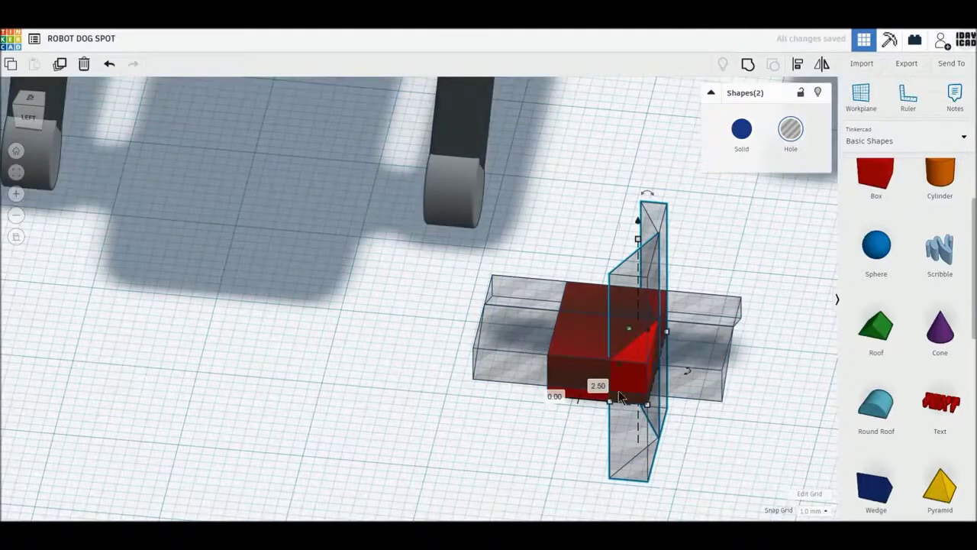
{"action": "left_click_drag", "start_coordinate": [620, 371], "coordinate": [626, 365]}
{"action": "key", "text": "Right"}
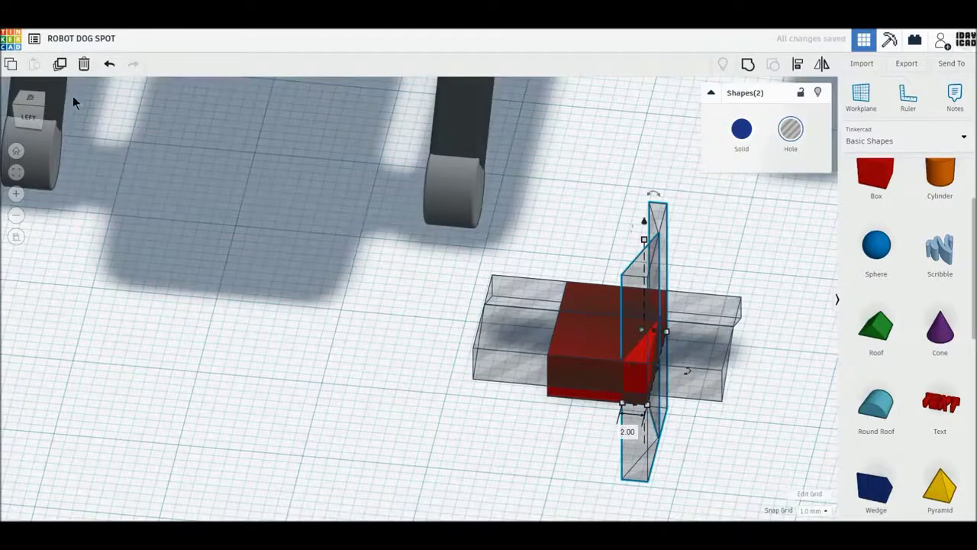
{"action": "left_click", "coordinate": [425, 247]}
{"action": "left_click", "coordinate": [635, 466]}
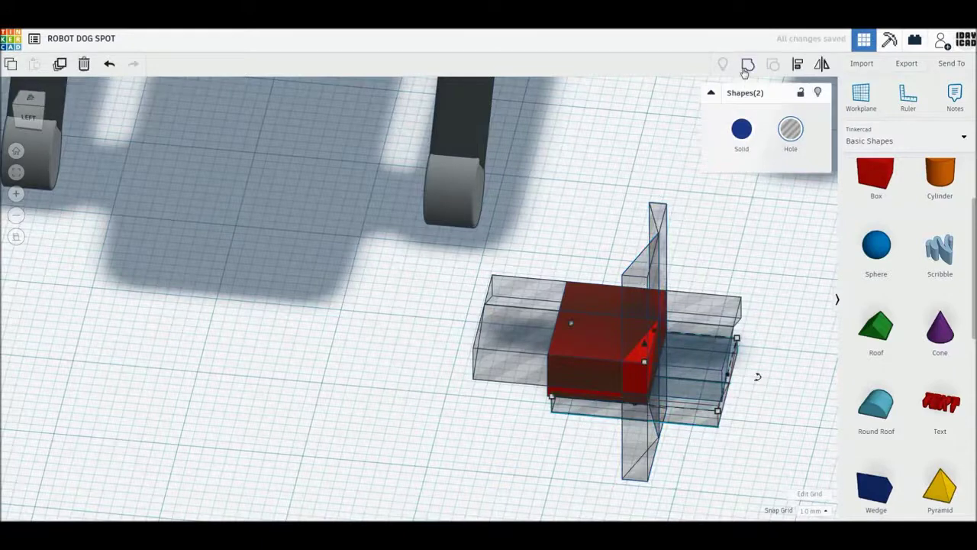
{"action": "left_click", "coordinate": [108, 66]}
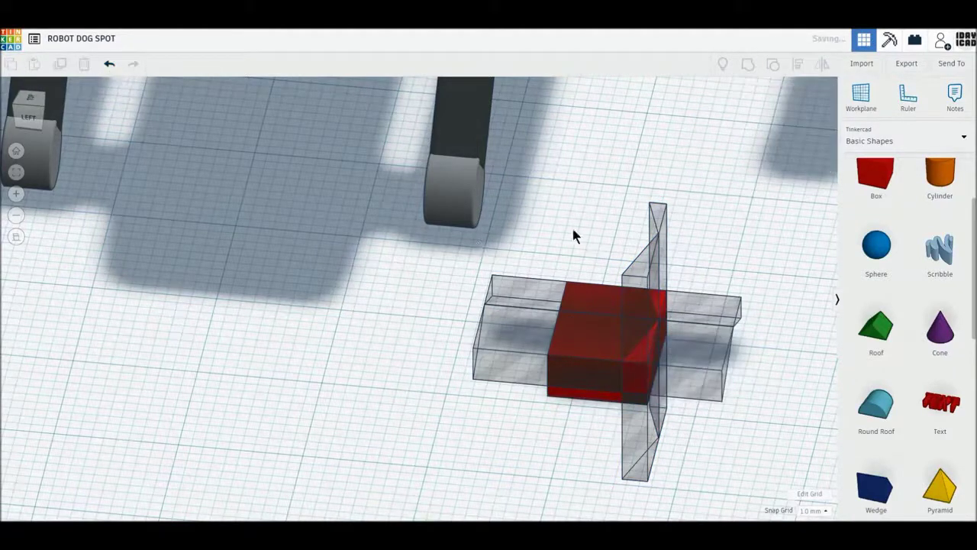
Duplicate the upright hole plate and place the copy 6 mm to the left.
{"action": "left_click_drag", "start_coordinate": [578, 186], "coordinate": [691, 249]}
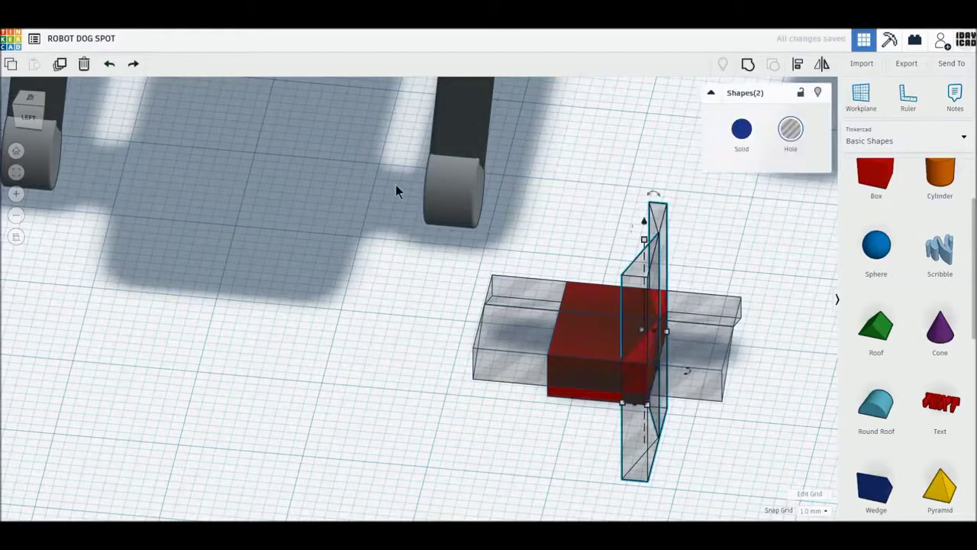
{"action": "left_click", "coordinate": [59, 64]}
{"action": "left_click_drag", "start_coordinate": [623, 461], "coordinate": [559, 455]}
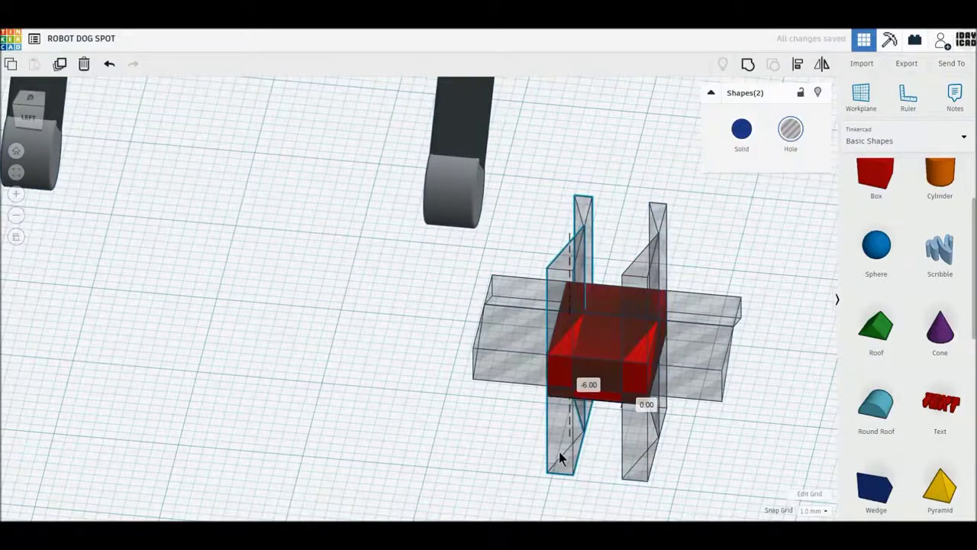
{"action": "left_click_drag", "start_coordinate": [559, 451], "coordinate": [559, 451]}
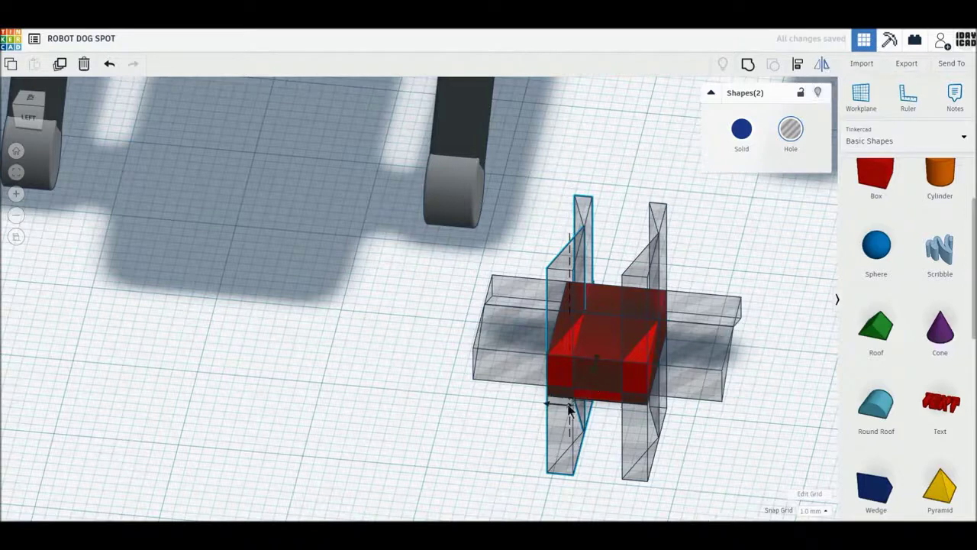
{"action": "left_click", "coordinate": [751, 429]}
{"action": "left_click_drag", "start_coordinate": [512, 251], "coordinate": [711, 399]}
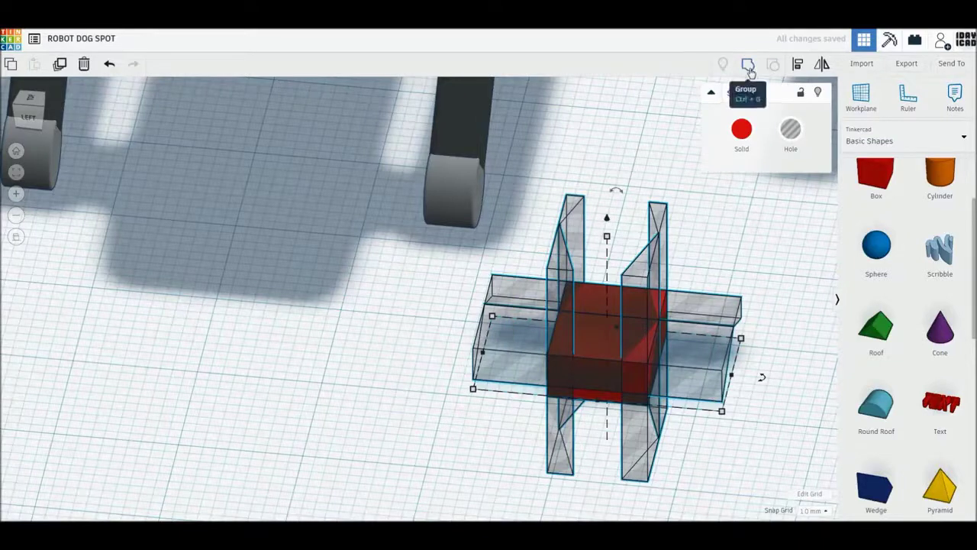
Group the red box with its holes and colour the piece dark grey.
{"action": "key", "text": "ctrl+g"}
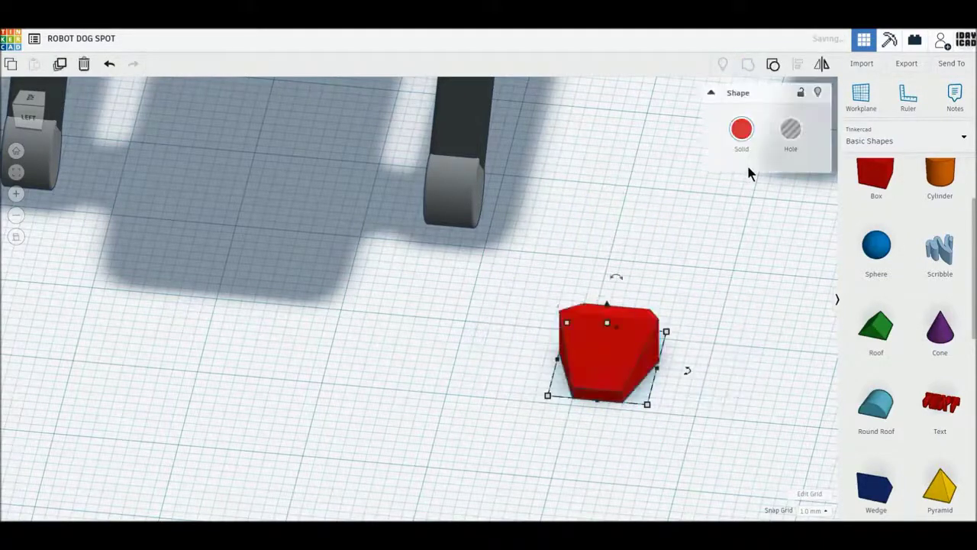
{"action": "left_click", "coordinate": [742, 130]}
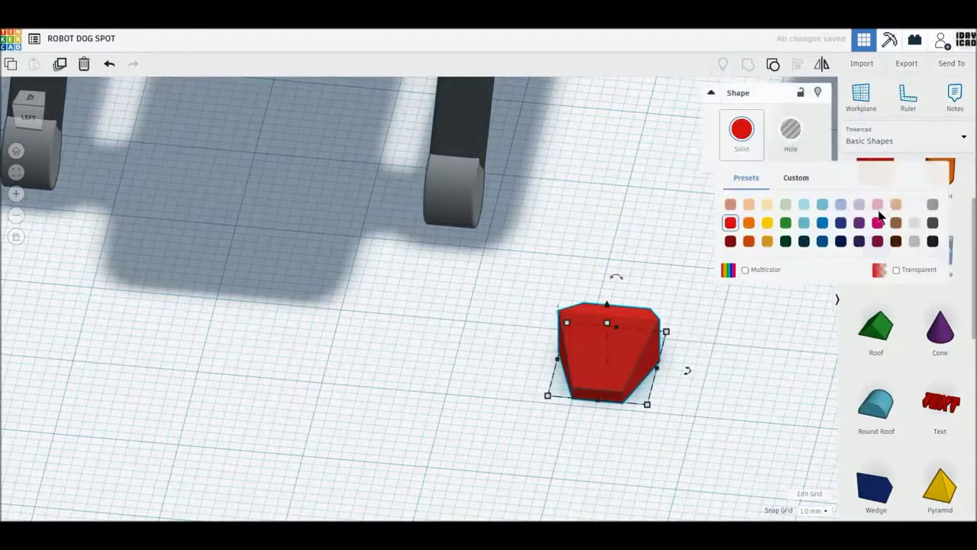
{"action": "left_click", "coordinate": [933, 221]}
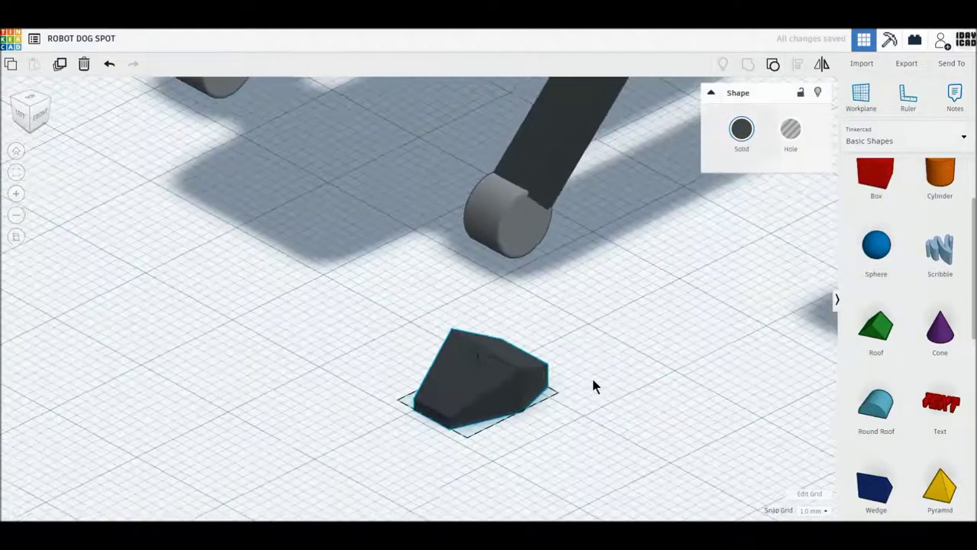
Raise the dark grey piece 2 mm above the workplane.
{"action": "right_click_drag", "start_coordinate": [698, 402], "coordinate": [585, 378]}
{"action": "left_click_drag", "start_coordinate": [468, 336], "coordinate": [471, 317]}
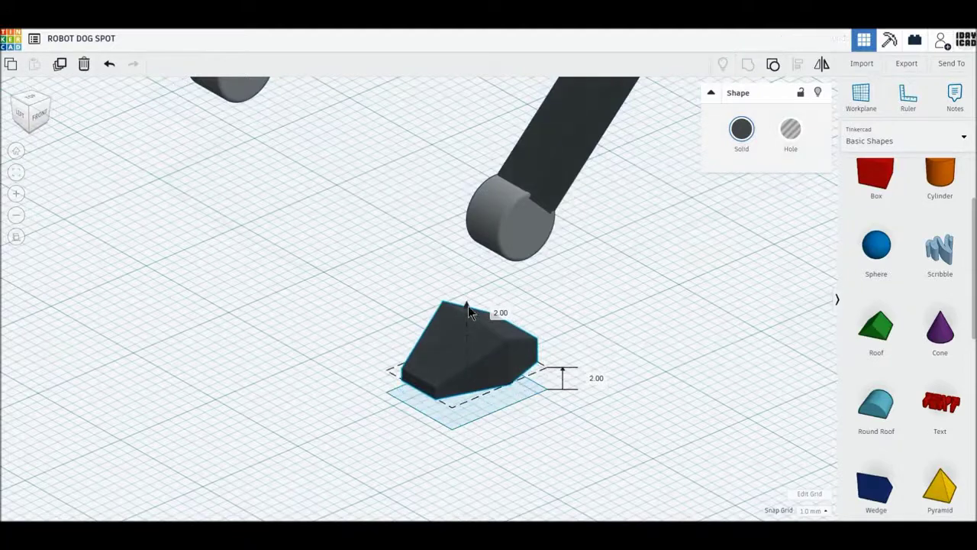
{"action": "key", "text": "ctrl+Up"}
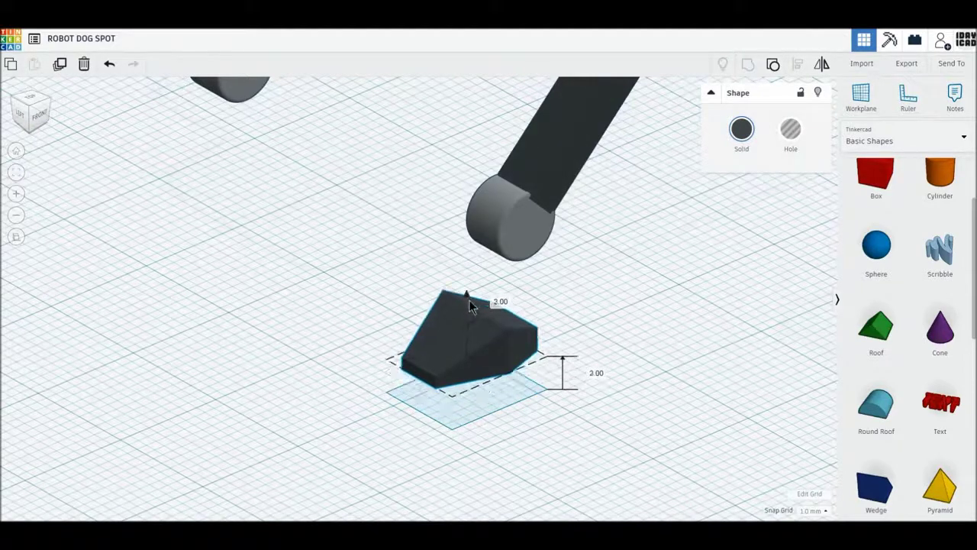
{"action": "key", "text": "ctrl+z"}
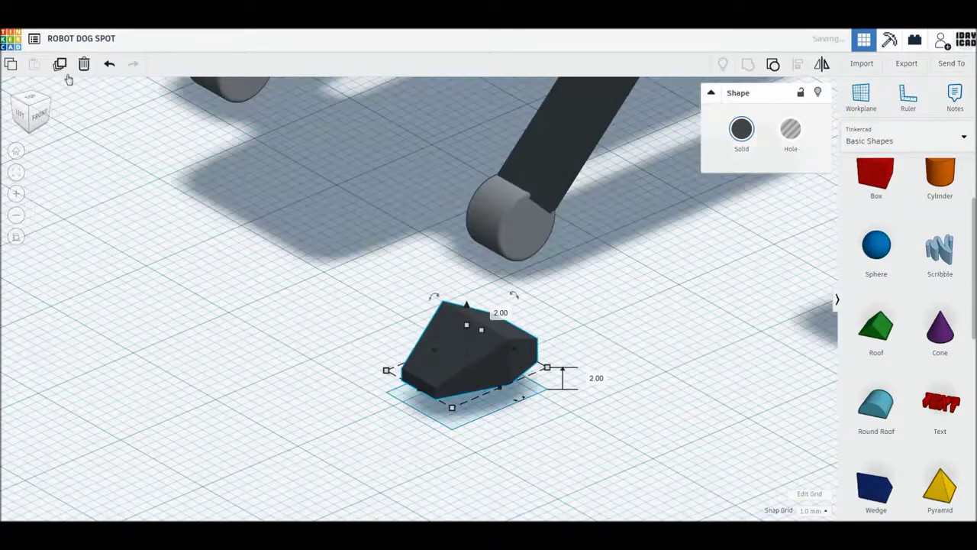
{"action": "left_click", "coordinate": [112, 70]}
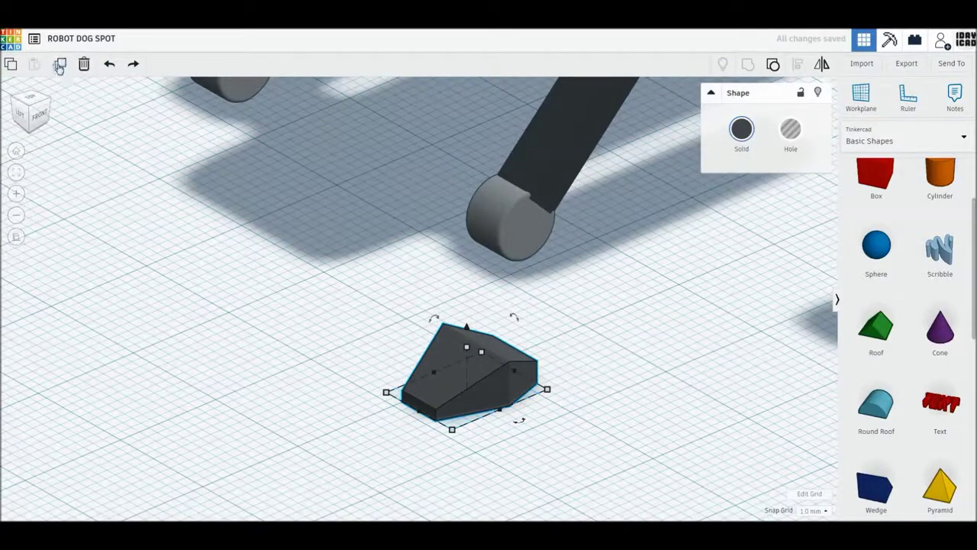
Duplicate the dark grey gripper piece and raise the copy to 4 mm.
{"action": "key", "text": "ctrl+shift+g"}
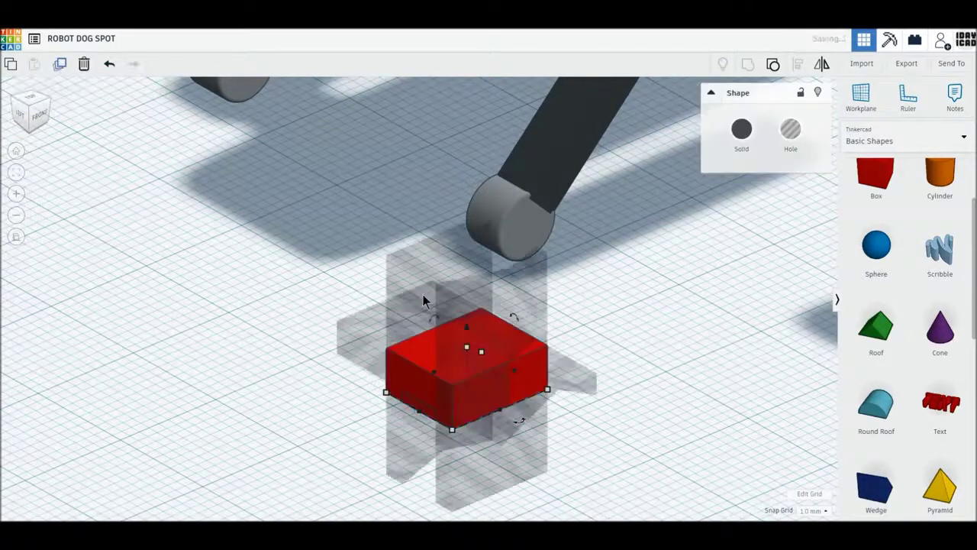
{"action": "key", "text": "ctrl+g"}
{"action": "left_click_drag", "start_coordinate": [466, 328], "coordinate": [468, 300]}
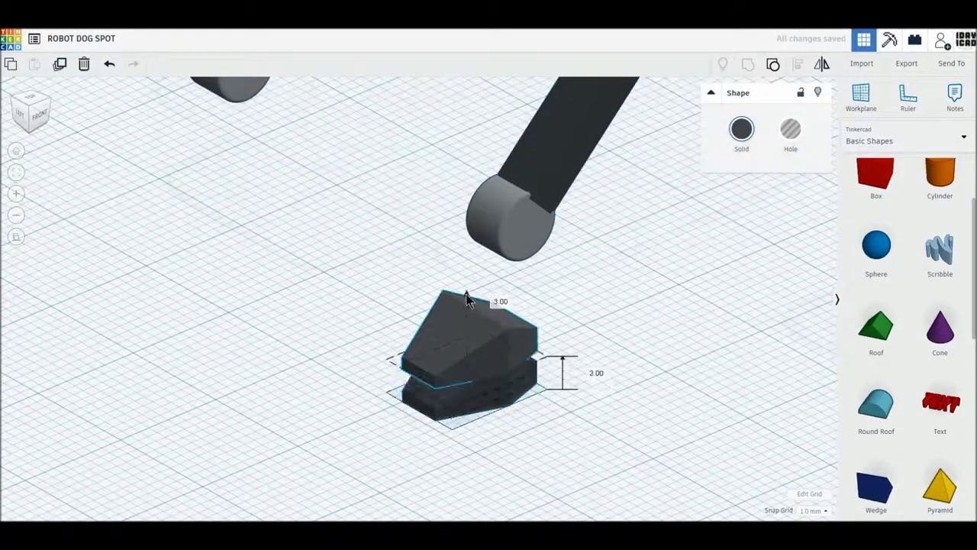
{"action": "key", "text": "ctrl+Up"}
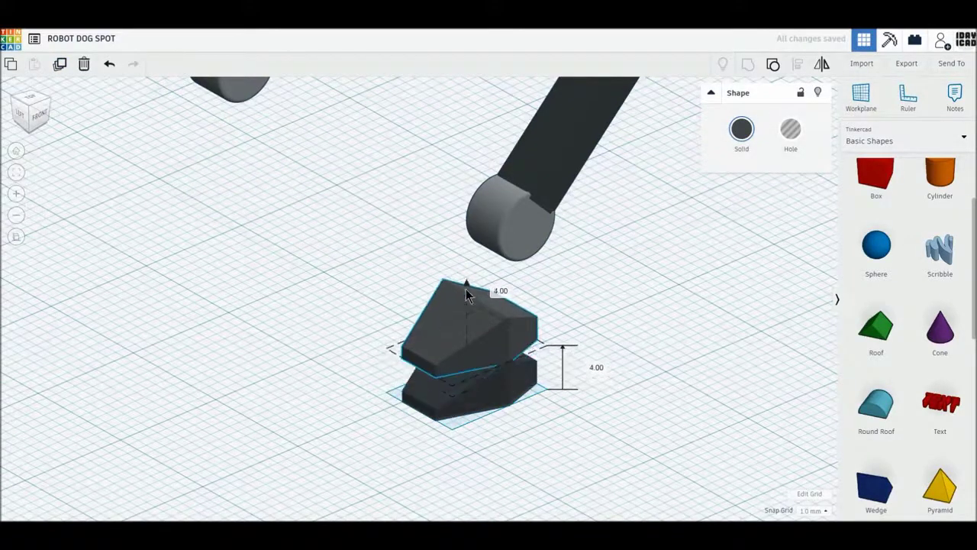
Flip the lower gripper piece upside down.
{"action": "left_click", "coordinate": [479, 407]}
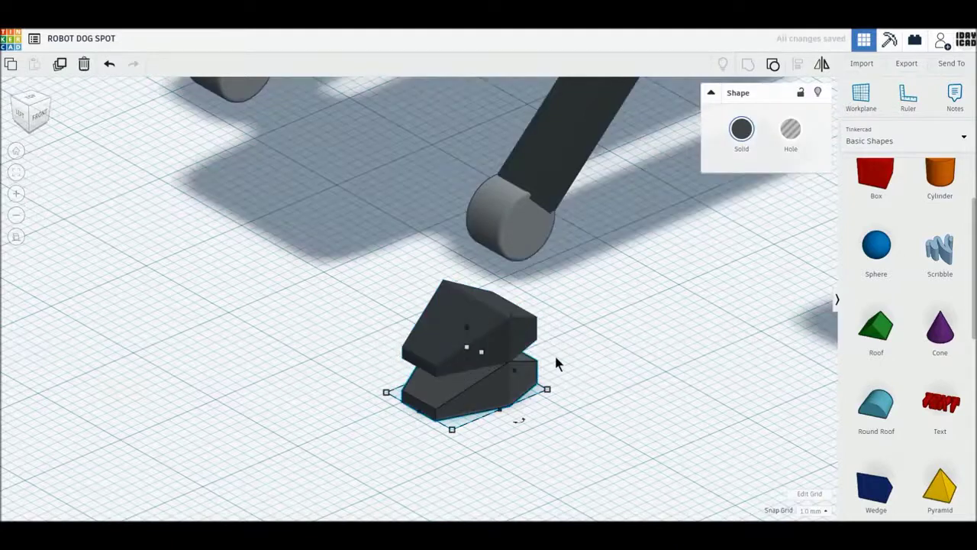
{"action": "left_click", "coordinate": [822, 67]}
{"action": "left_click_drag", "start_coordinate": [557, 372], "coordinate": [556, 370]}
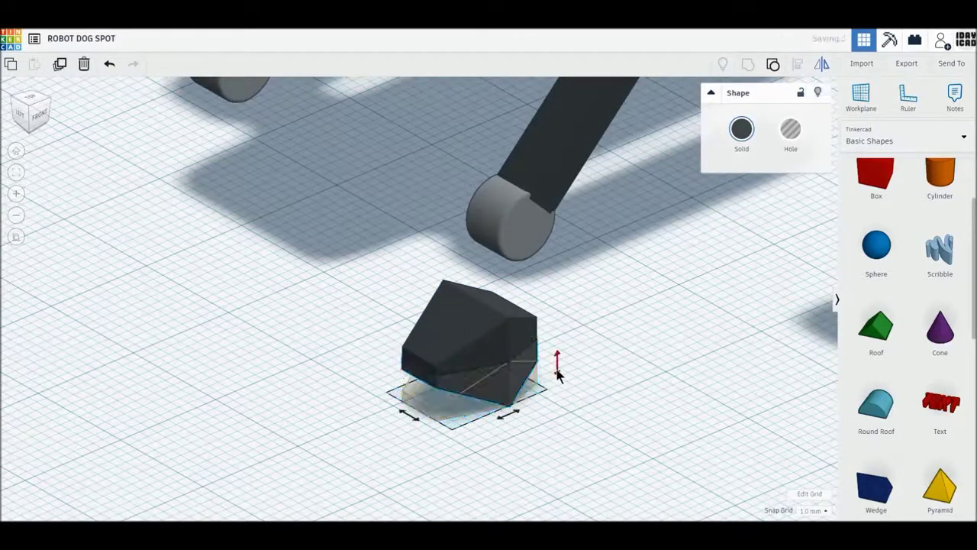
{"action": "right_click_drag", "start_coordinate": [556, 410], "coordinate": [539, 400]}
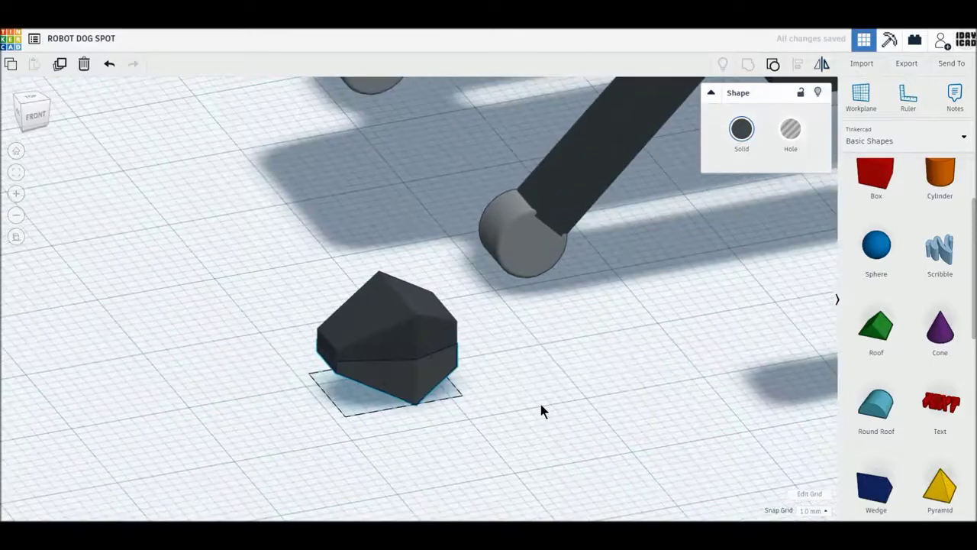
{"action": "left_click", "coordinate": [447, 400]}
Tilt the upper gripper piece by 22.5°.
{"action": "left_click", "coordinate": [402, 371]}
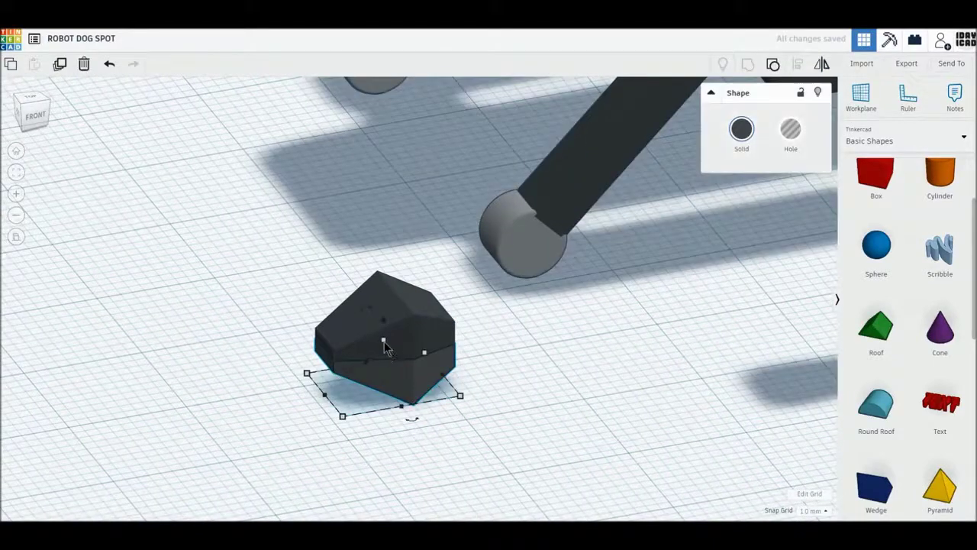
{"action": "mouse_move", "coordinate": [384, 345]}
{"action": "left_mouse_down"}
{"action": "mouse_move", "coordinate": [386, 353]}
{"action": "mouse_move", "coordinate": [367, 325]}
{"action": "left_mouse_up"}
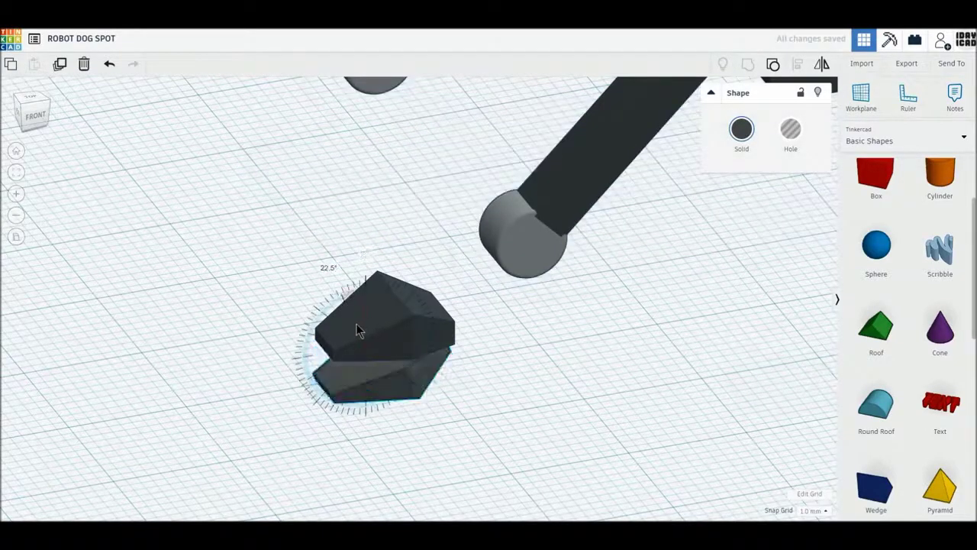
{"action": "left_click_drag", "start_coordinate": [361, 327], "coordinate": [359, 327]}
{"action": "left_click", "coordinate": [513, 377]}
{"action": "right_click_drag", "start_coordinate": [480, 389], "coordinate": [451, 403]}
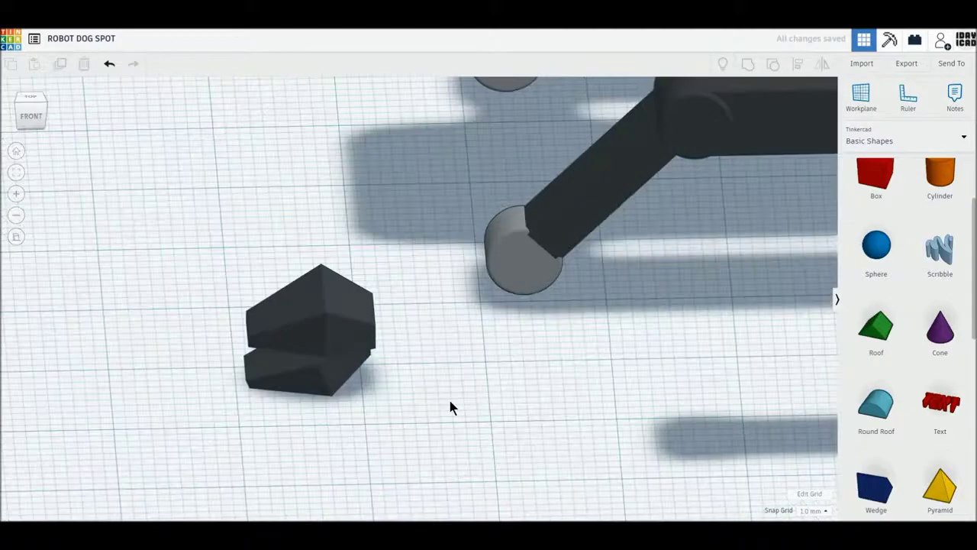
{"action": "left_click", "coordinate": [340, 373]}
{"action": "key", "text": "ctrl+shift+g"}
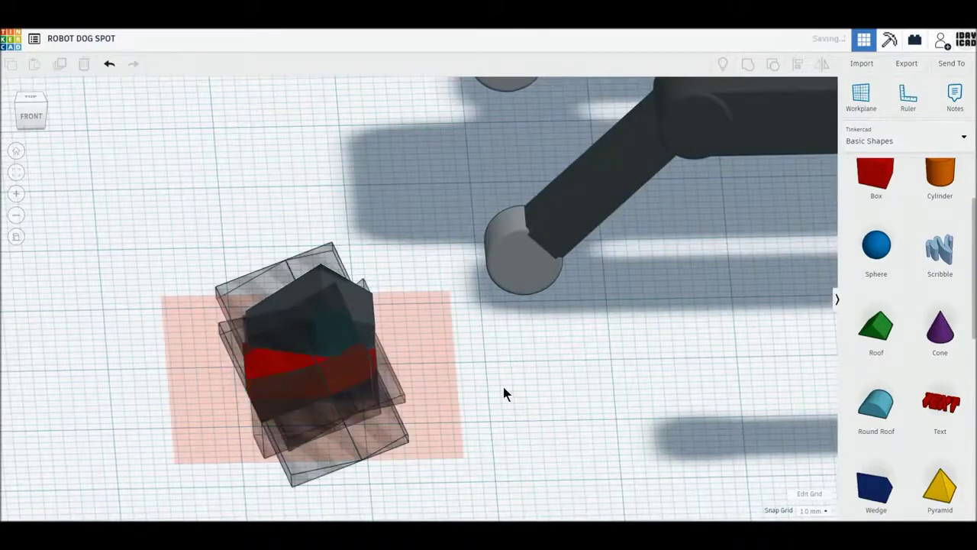
{"action": "key", "text": "ctrl+z"}
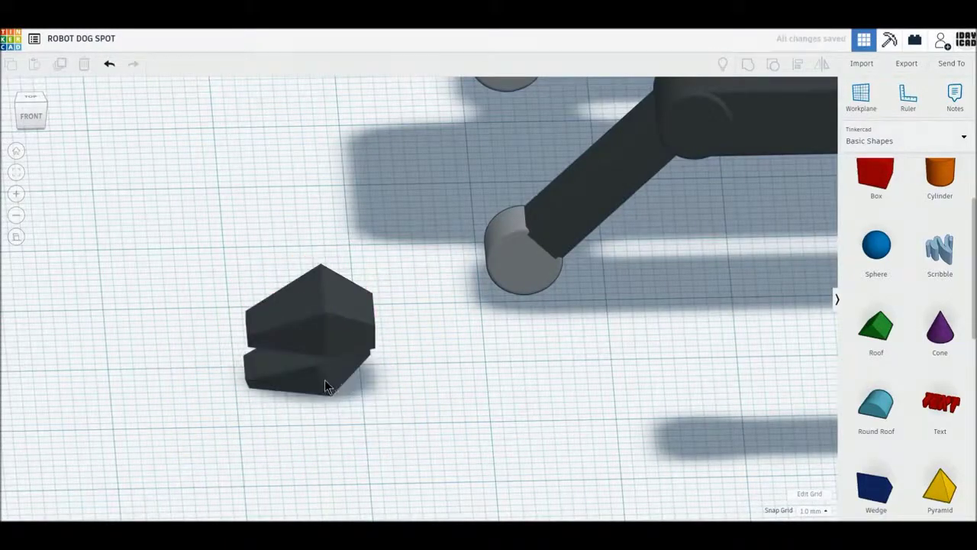
Offset the lower piece by 0.5 mm and select both claw pieces.
{"action": "left_click", "coordinate": [325, 382]}
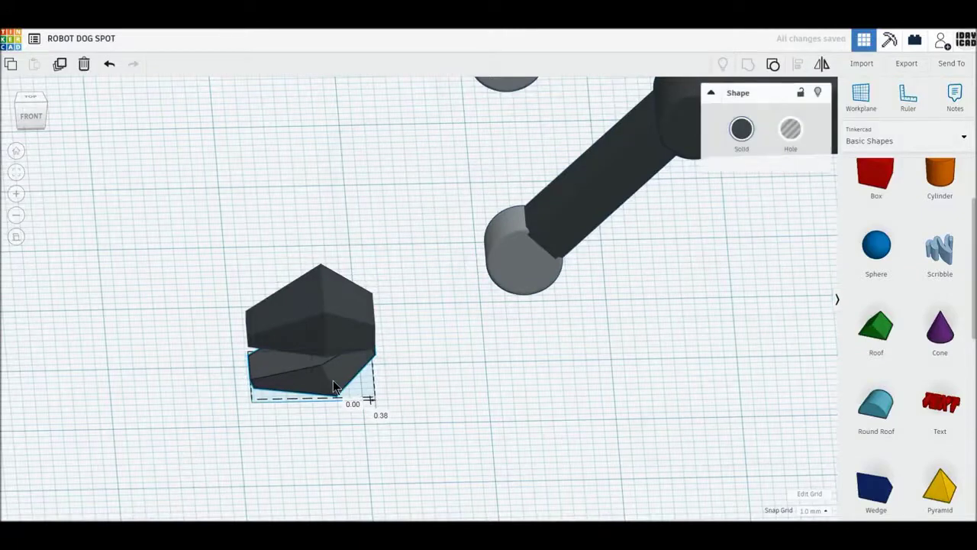
{"action": "left_click_drag", "start_coordinate": [334, 387], "coordinate": [333, 386]}
{"action": "type", "text": "0.5"}
{"action": "key", "text": "Return"}
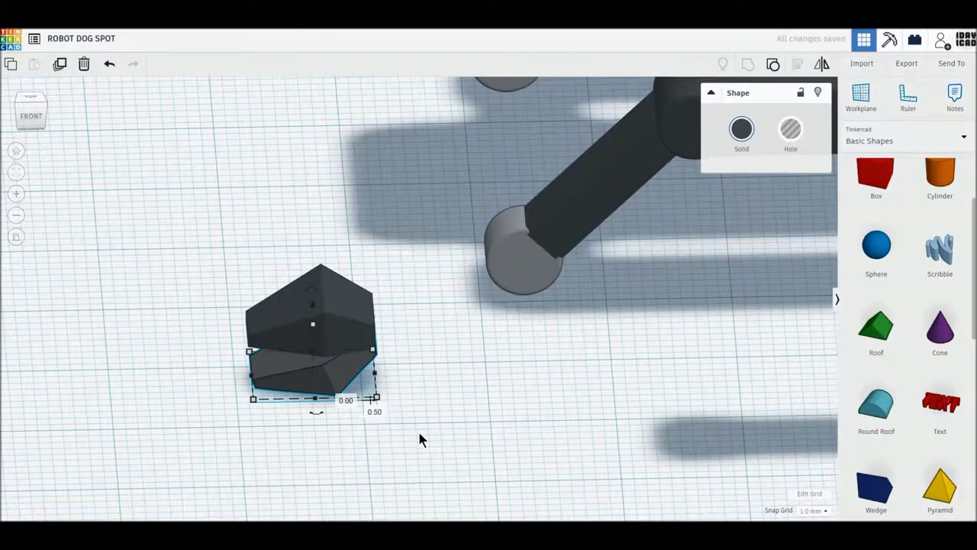
{"action": "right_click_drag", "start_coordinate": [419, 439], "coordinate": [404, 445]}
{"action": "left_click", "coordinate": [385, 431]}
{"action": "left_click_drag", "start_coordinate": [371, 410], "coordinate": [229, 284]}
{"action": "scroll", "coordinate": [397, 362], "scroll_direction": "down", "scroll_amount": 2}
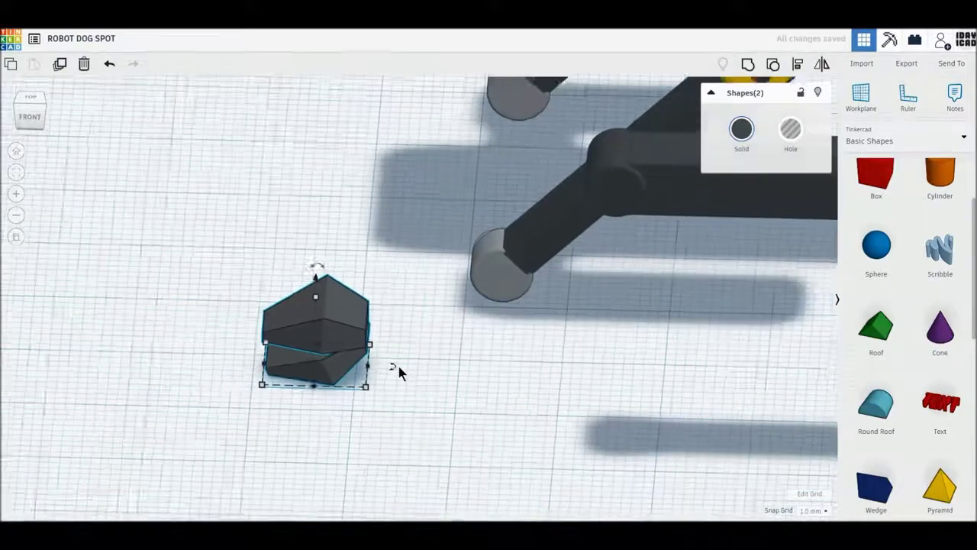
{"action": "scroll", "coordinate": [398, 372], "scroll_direction": "down", "scroll_amount": 3}
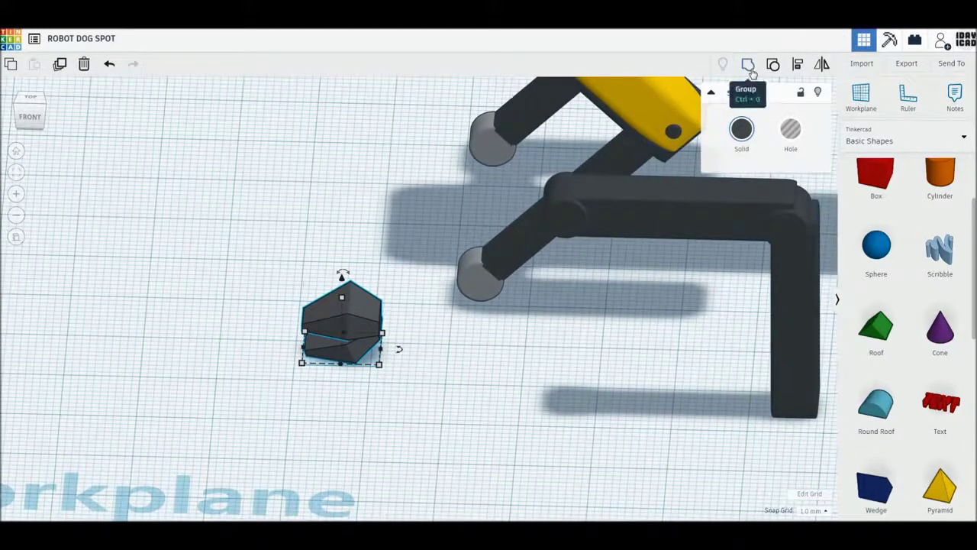
Group the claw pieces, lift them 26 mm and set them on the arm bar's free end.
{"action": "left_click", "coordinate": [749, 66]}
{"action": "left_click_drag", "start_coordinate": [365, 317], "coordinate": [560, 372]}
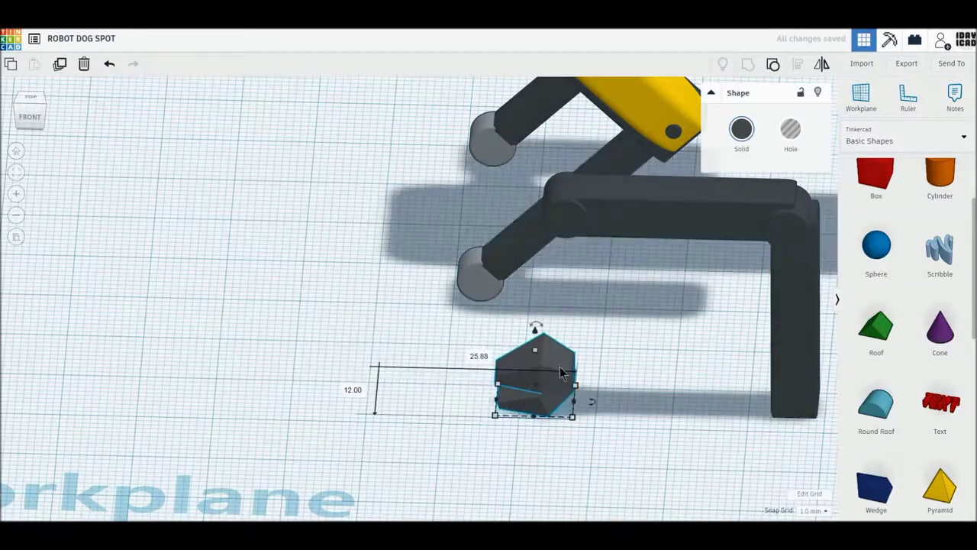
{"action": "mouse_move", "coordinate": [538, 336]}
{"action": "left_mouse_down"}
{"action": "mouse_move", "coordinate": [525, 148]}
{"action": "mouse_move", "coordinate": [528, 164]}
{"action": "left_mouse_up"}
{"action": "left_click_drag", "start_coordinate": [539, 213], "coordinate": [535, 214]}
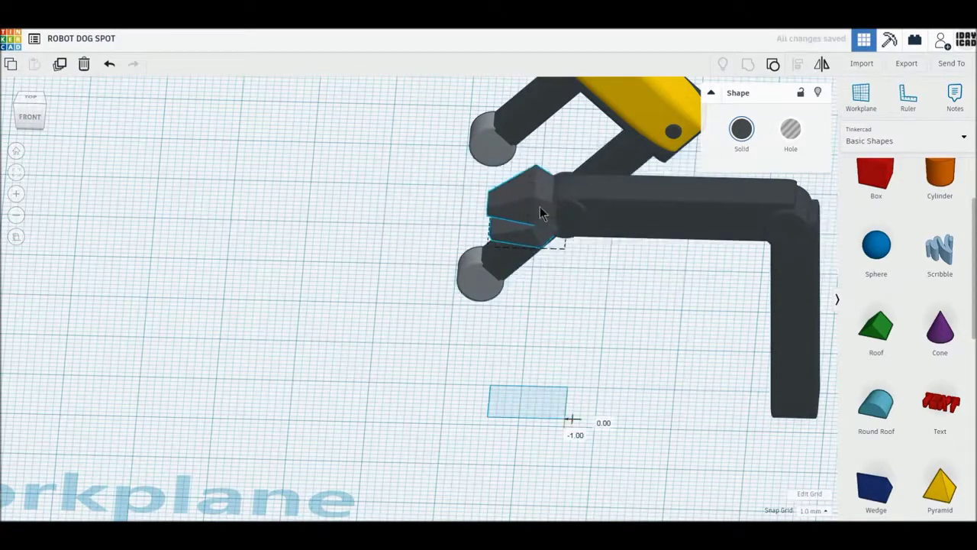
{"action": "mouse_move", "coordinate": [589, 262]}
{"action": "right_mouse_down"}
{"action": "mouse_move", "coordinate": [739, 322]}
{"action": "mouse_move", "coordinate": [500, 378]}
{"action": "right_mouse_up"}
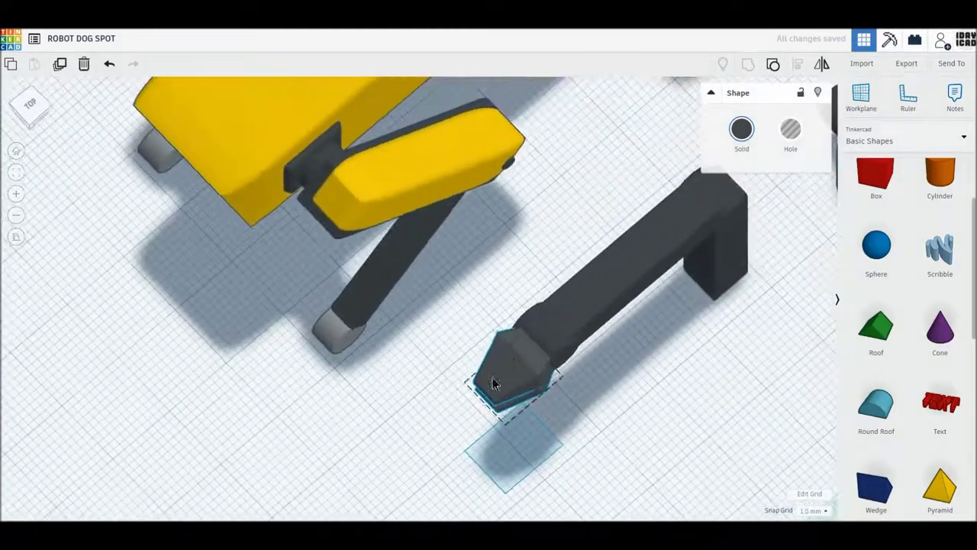
{"action": "mouse_move", "coordinate": [589, 407]}
{"action": "right_mouse_down"}
{"action": "mouse_move", "coordinate": [560, 380]}
{"action": "mouse_move", "coordinate": [610, 282]}
{"action": "right_mouse_up"}
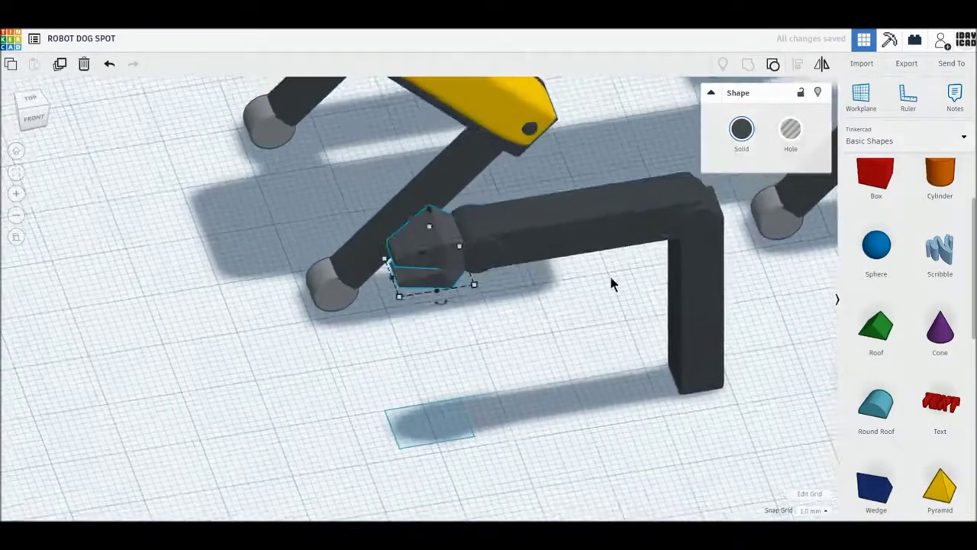
{"action": "left_click", "coordinate": [606, 225]}
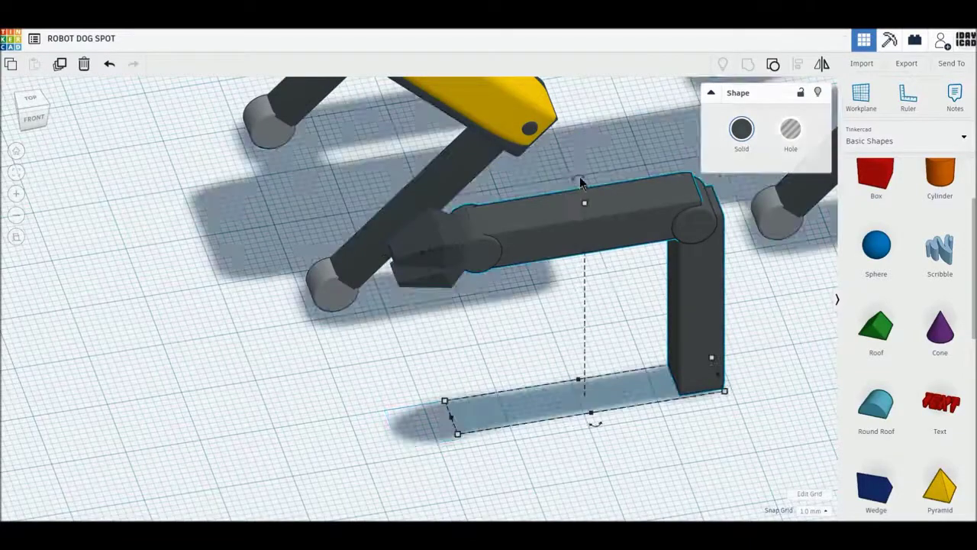
Rotate the arm bar 22.5° and move and lower the claw onto its free end.
{"action": "left_click_drag", "start_coordinate": [580, 181], "coordinate": [539, 207]}
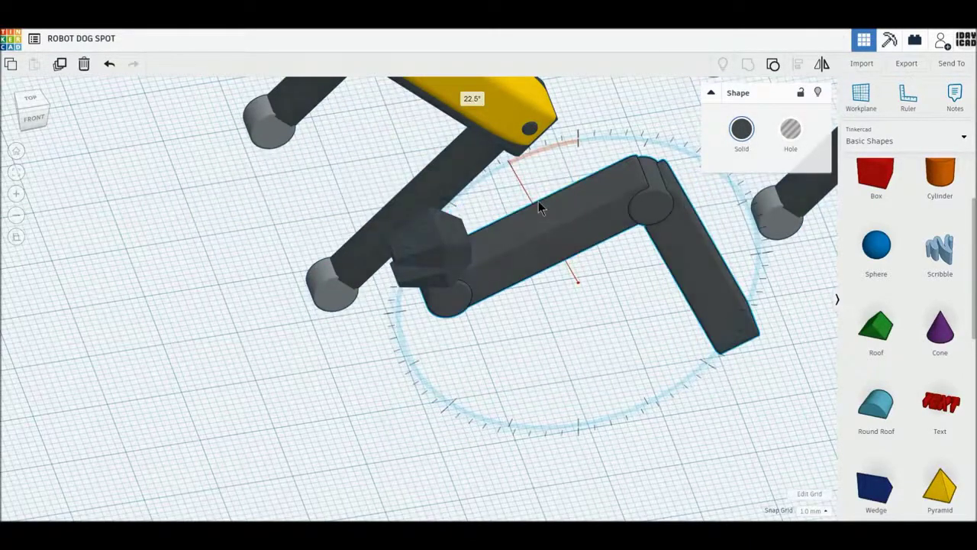
{"action": "left_click", "coordinate": [461, 247]}
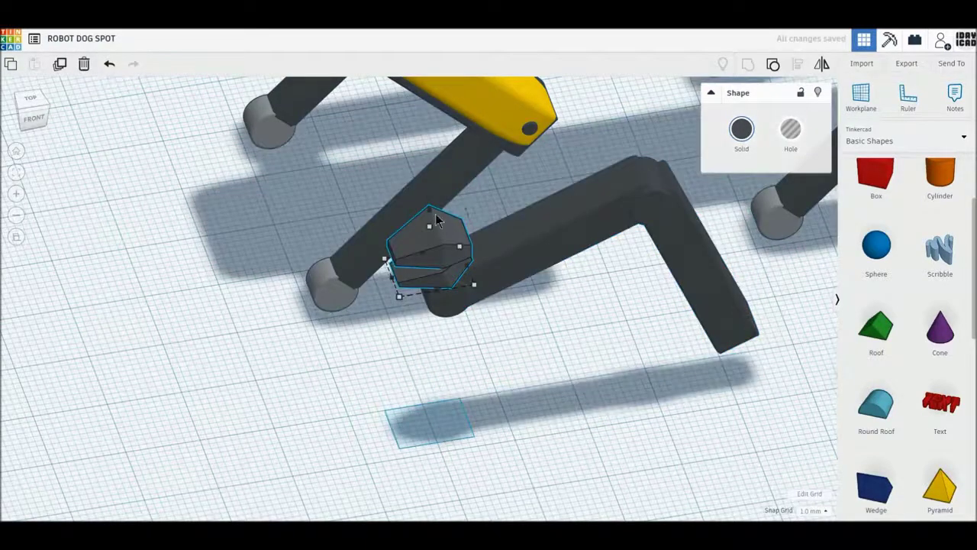
{"action": "mouse_move", "coordinate": [430, 217]}
{"action": "left_mouse_down"}
{"action": "mouse_move", "coordinate": [429, 255]}
{"action": "mouse_move", "coordinate": [391, 288]}
{"action": "left_mouse_up"}
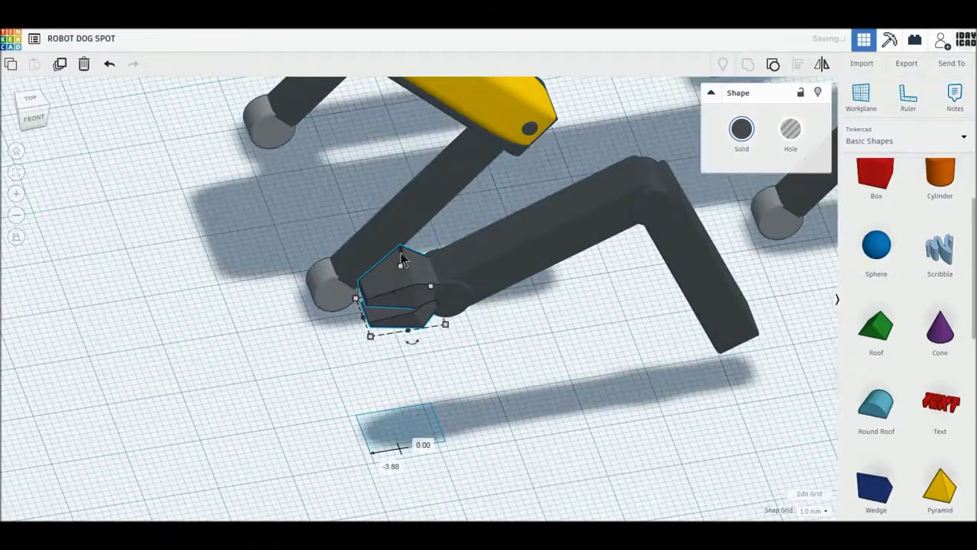
{"action": "left_click_drag", "start_coordinate": [401, 253], "coordinate": [402, 262]}
{"action": "right_click_drag", "start_coordinate": [400, 258], "coordinate": [493, 290]}
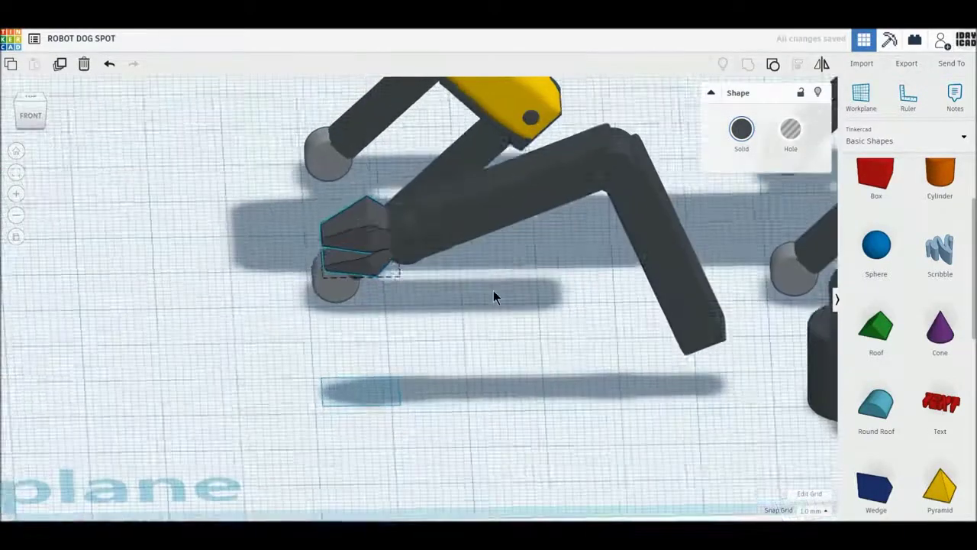
{"action": "scroll", "coordinate": [446, 261], "scroll_direction": "up", "scroll_amount": 2}
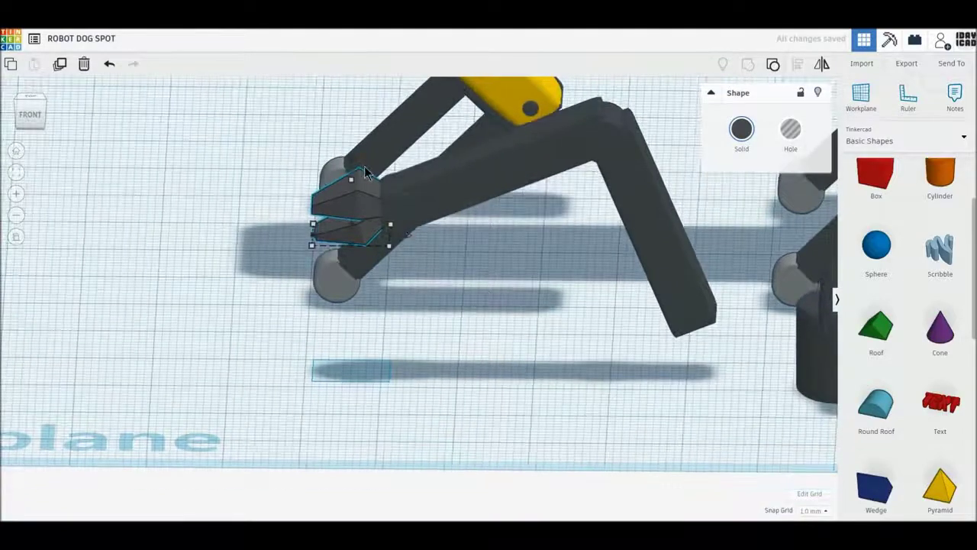
{"action": "left_click_drag", "start_coordinate": [351, 168], "coordinate": [352, 170]}
{"action": "right_click_drag", "start_coordinate": [485, 242], "coordinate": [591, 384]}
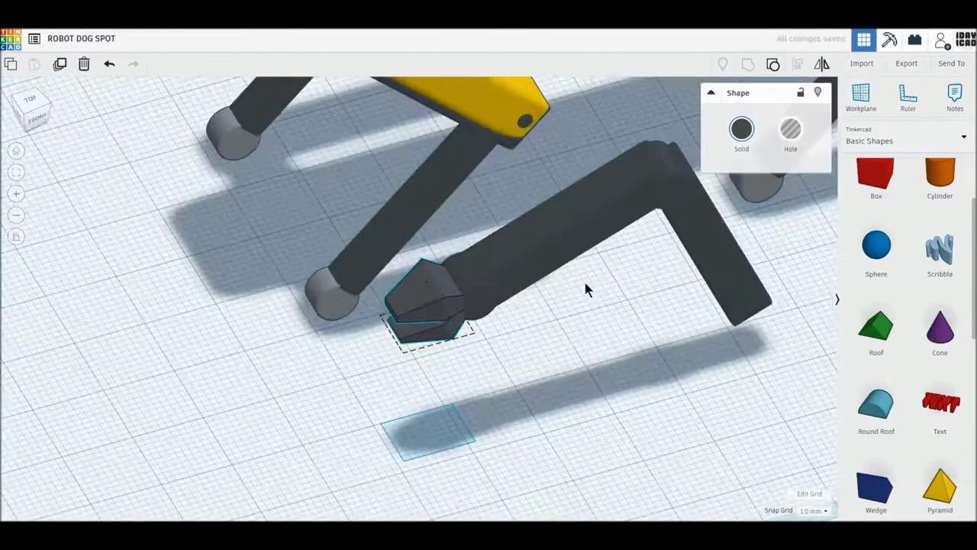
Align the claw with the arm bar along one edge.
{"action": "left_click", "coordinate": [574, 274], "text": "shift"}
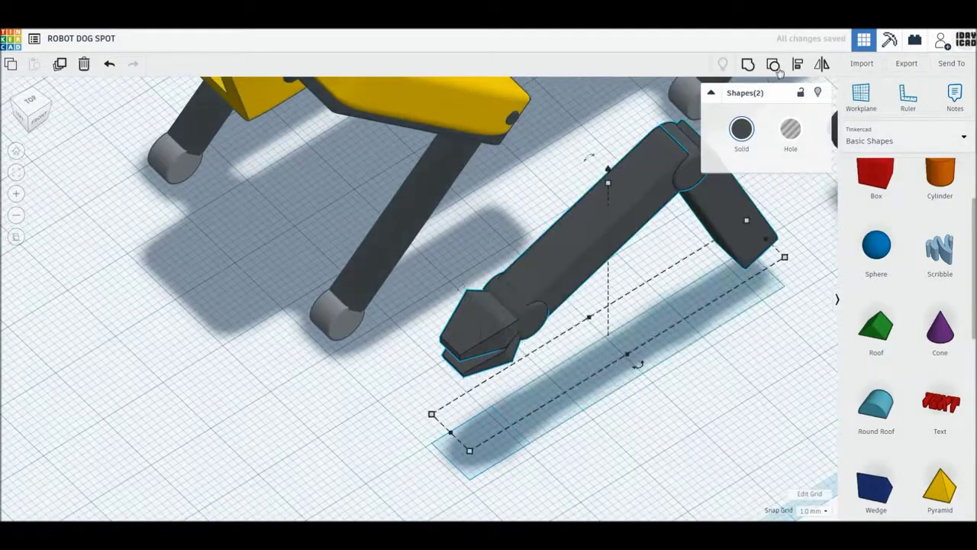
{"action": "left_click", "coordinate": [798, 67]}
{"action": "left_click", "coordinate": [440, 440]}
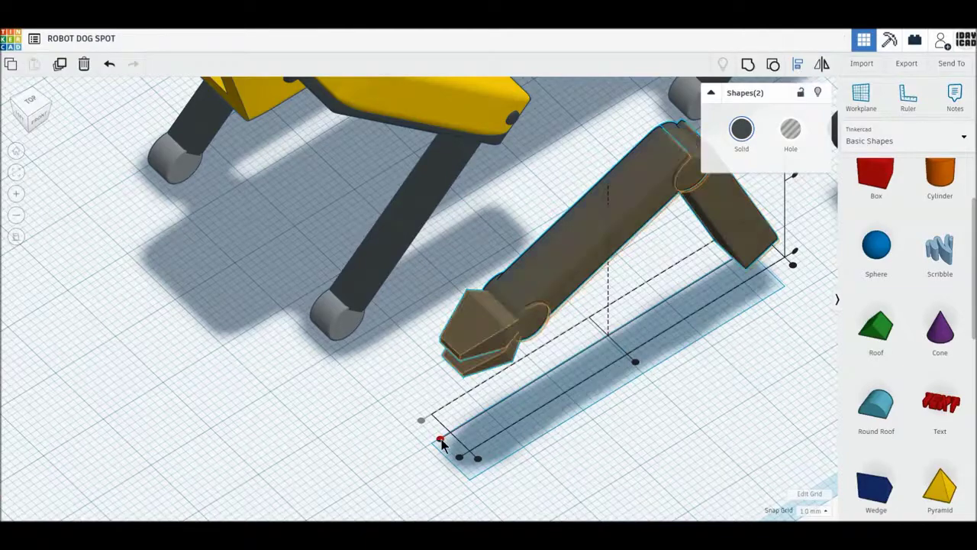
Select the horizontal cylinder on the dark cylinder base.
{"action": "left_click", "coordinate": [619, 445]}
{"action": "scroll", "coordinate": [532, 403], "scroll_direction": "down", "scroll_amount": 2}
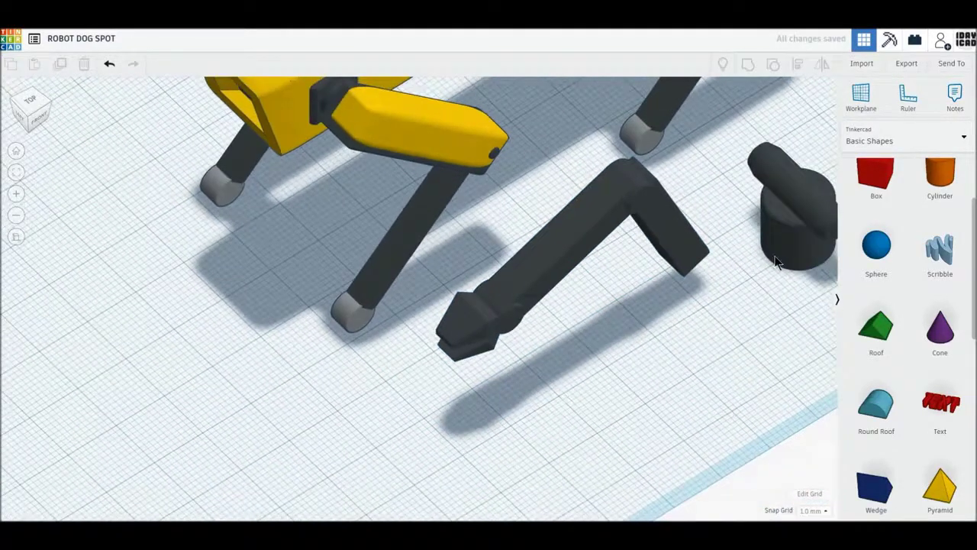
{"action": "left_click", "coordinate": [786, 257]}
{"action": "left_click", "coordinate": [783, 314]}
{"action": "scroll", "coordinate": [701, 358], "scroll_direction": "up", "scroll_amount": 2}
{"action": "left_click", "coordinate": [744, 320]}
{"action": "right_click_drag", "start_coordinate": [780, 350], "coordinate": [690, 351]}
Shorten the horizontal cylinder to 16 mm and group it with the upright cylinder.
{"action": "left_click", "coordinate": [695, 312]}
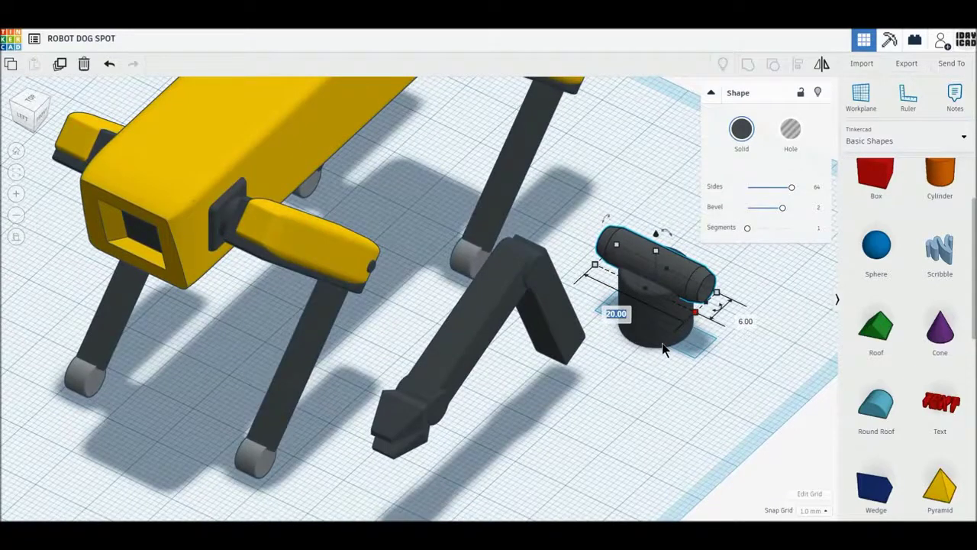
{"action": "type", "text": "18"}
{"action": "key", "text": "Return"}
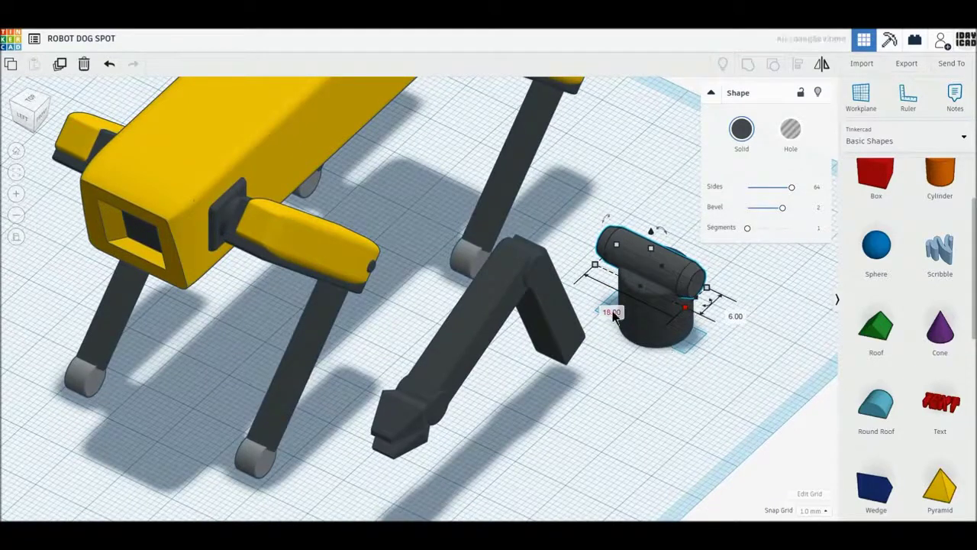
{"action": "left_click", "coordinate": [613, 313]}
{"action": "type", "text": "16"}
{"action": "key", "text": "Return"}
{"action": "left_click", "coordinate": [656, 329], "text": "shift"}
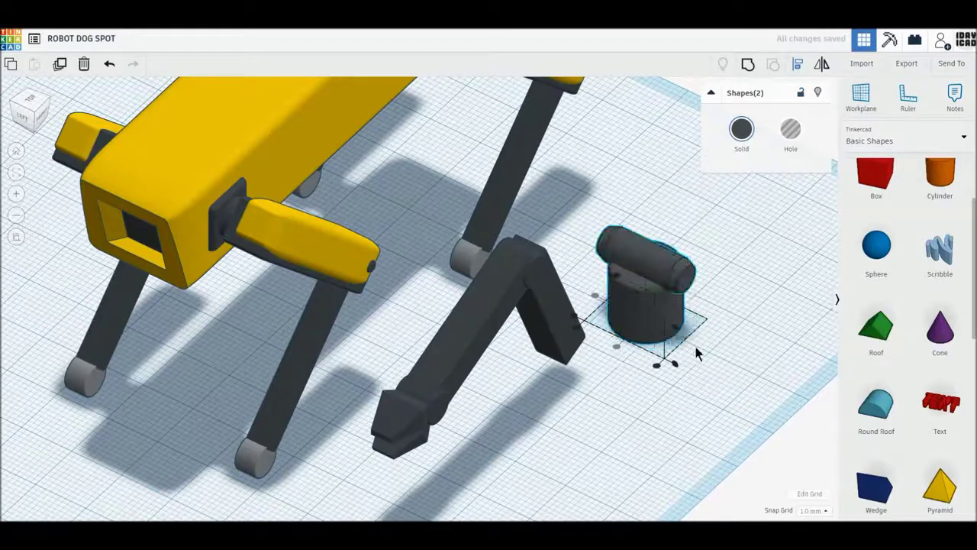
{"action": "left_click", "coordinate": [748, 66]}
Move the cylinder base under the arm's lower end and select the arm and claw.
{"action": "mouse_move", "coordinate": [671, 281]}
{"action": "left_mouse_down"}
{"action": "mouse_move", "coordinate": [603, 344]}
{"action": "mouse_move", "coordinate": [572, 348]}
{"action": "left_mouse_up"}
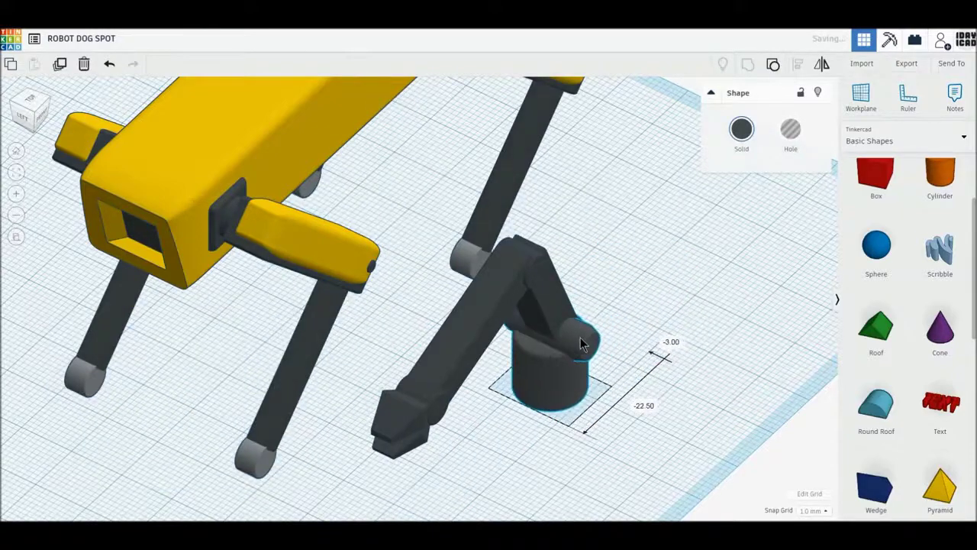
{"action": "left_click_drag", "start_coordinate": [388, 321], "coordinate": [624, 447]}
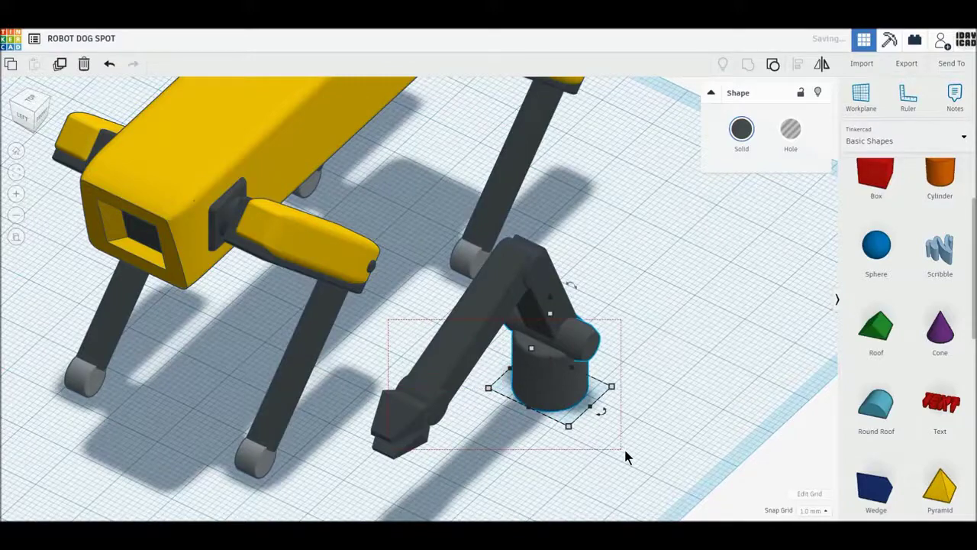
{"action": "left_click", "coordinate": [557, 298]}
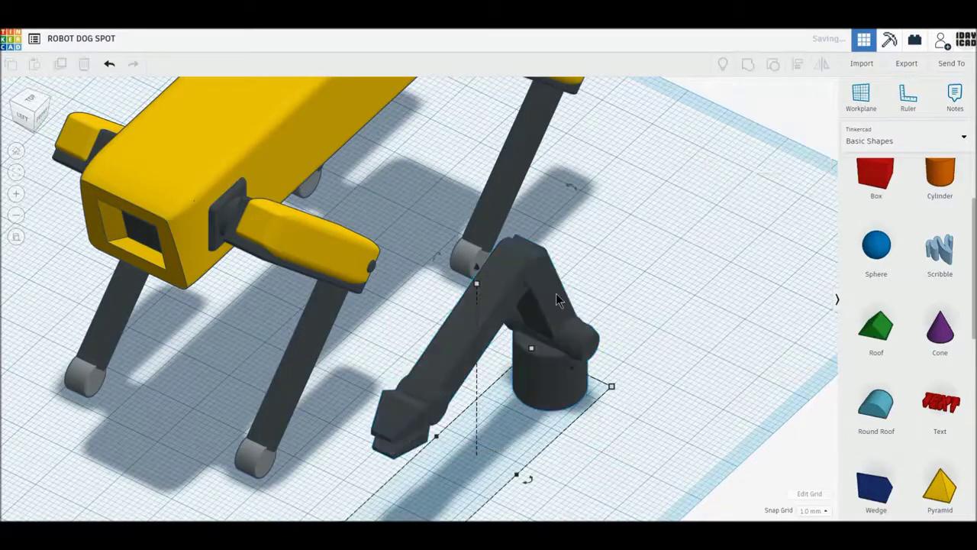
{"action": "right_click_drag", "start_coordinate": [557, 301], "coordinate": [447, 424]}
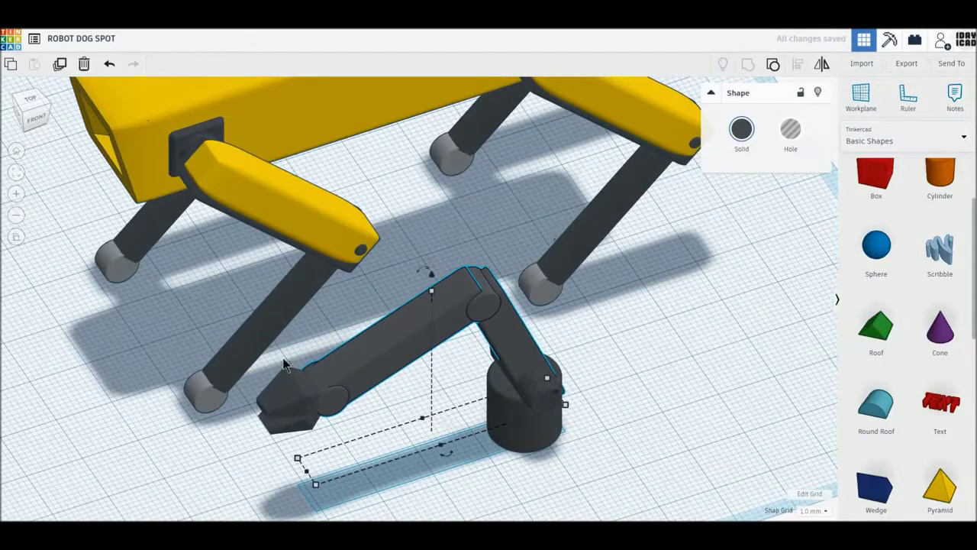
{"action": "left_click", "coordinate": [313, 404], "text": "shift"}
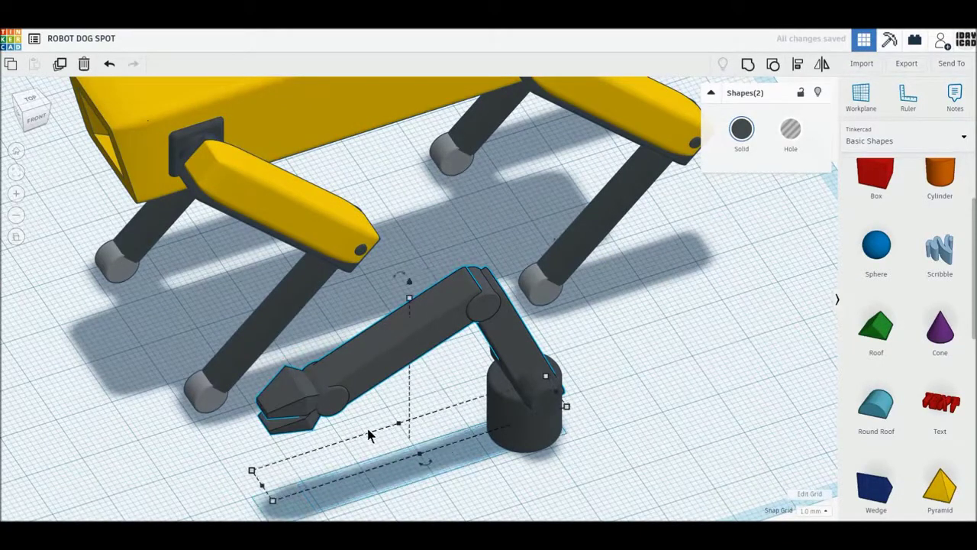
Raise the arm and claw to about 12 mm, sliding them slightly left toward the base.
{"action": "left_click_drag", "start_coordinate": [410, 281], "coordinate": [415, 263]}
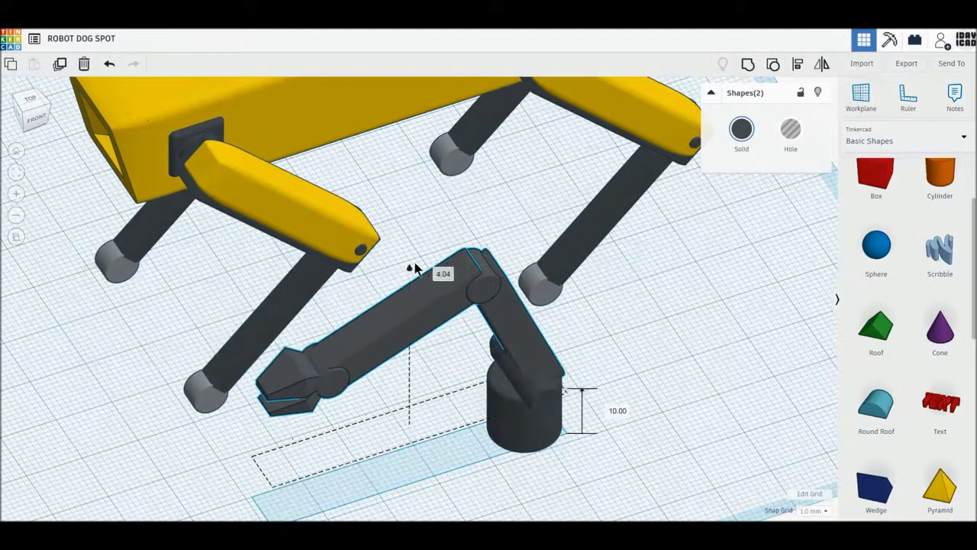
{"action": "mouse_move", "coordinate": [425, 274]}
{"action": "right_mouse_down"}
{"action": "mouse_move", "coordinate": [549, 462]}
{"action": "mouse_move", "coordinate": [539, 451]}
{"action": "right_mouse_up"}
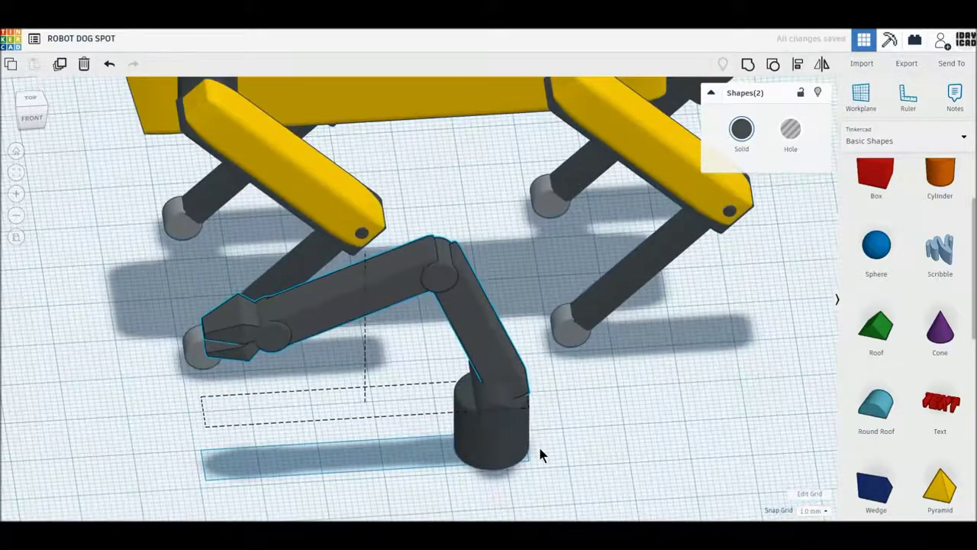
{"action": "left_click_drag", "start_coordinate": [485, 367], "coordinate": [480, 367]}
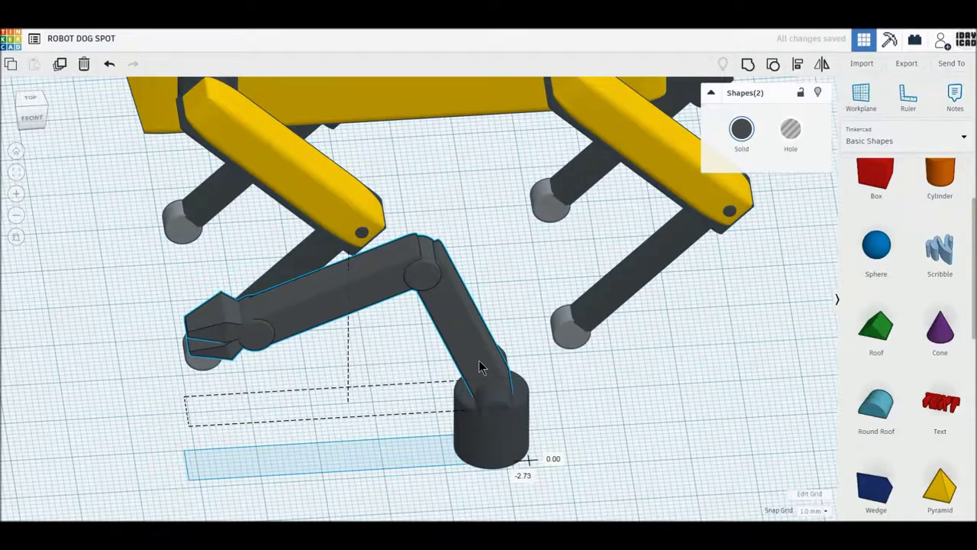
{"action": "left_click_drag", "start_coordinate": [349, 252], "coordinate": [349, 223]}
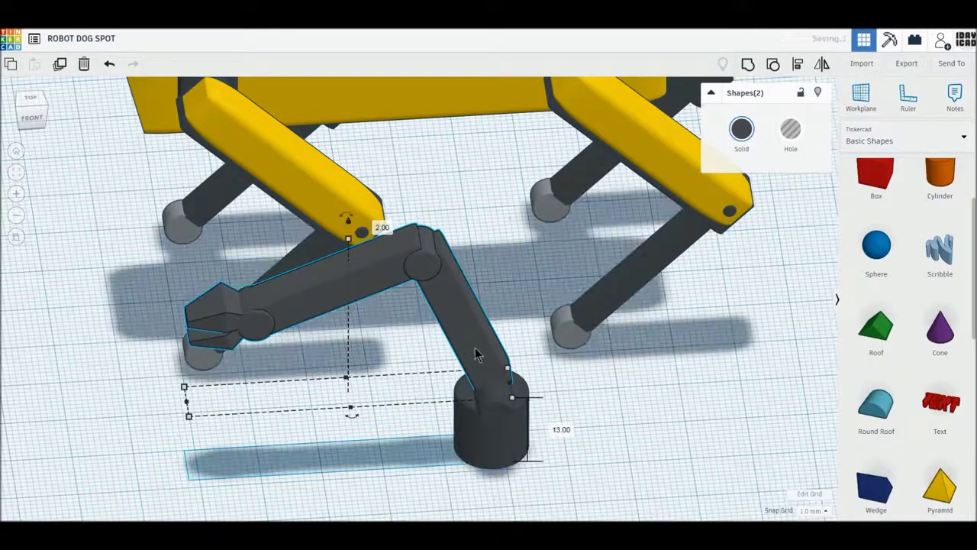
{"action": "left_click_drag", "start_coordinate": [476, 353], "coordinate": [469, 355]}
{"action": "right_click_drag", "start_coordinate": [470, 354], "coordinate": [597, 392]}
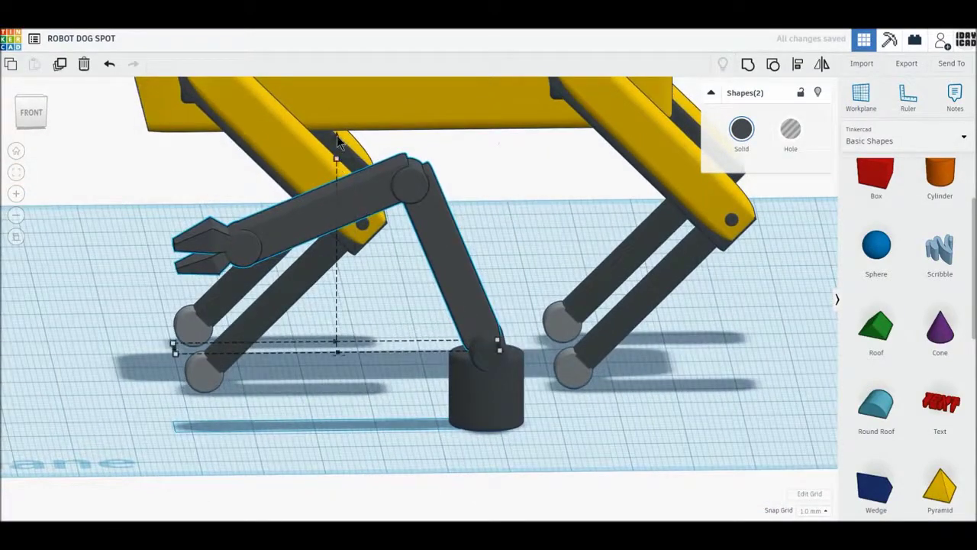
{"action": "left_click_drag", "start_coordinate": [337, 160], "coordinate": [336, 138]}
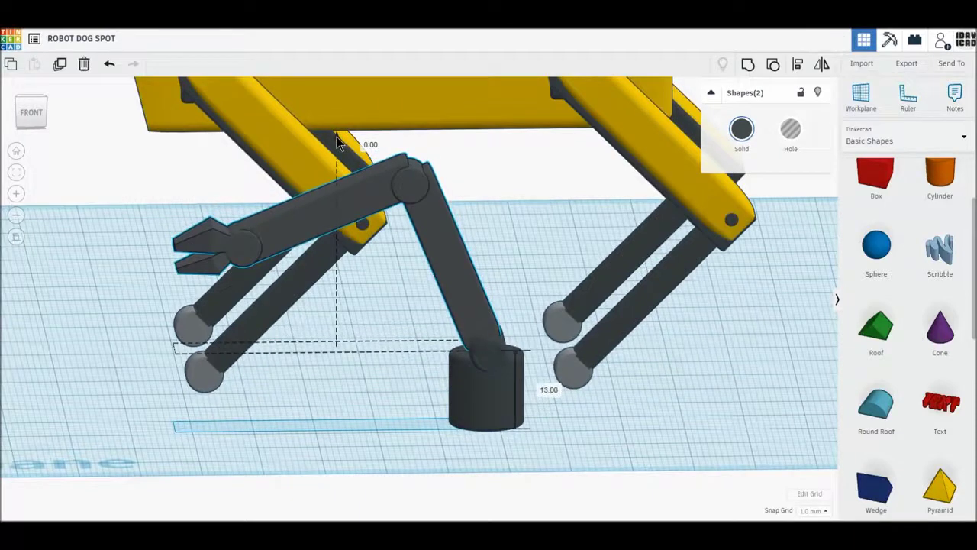
Nudge the arm links one step sideways and lower them 2 mm onto the base.
{"action": "key", "text": "Right"}
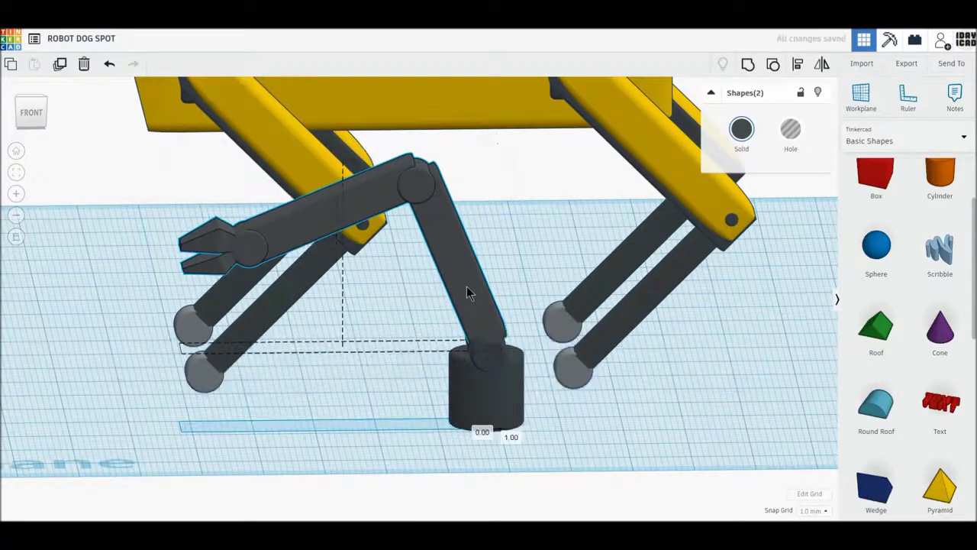
{"action": "key", "text": "Left"}
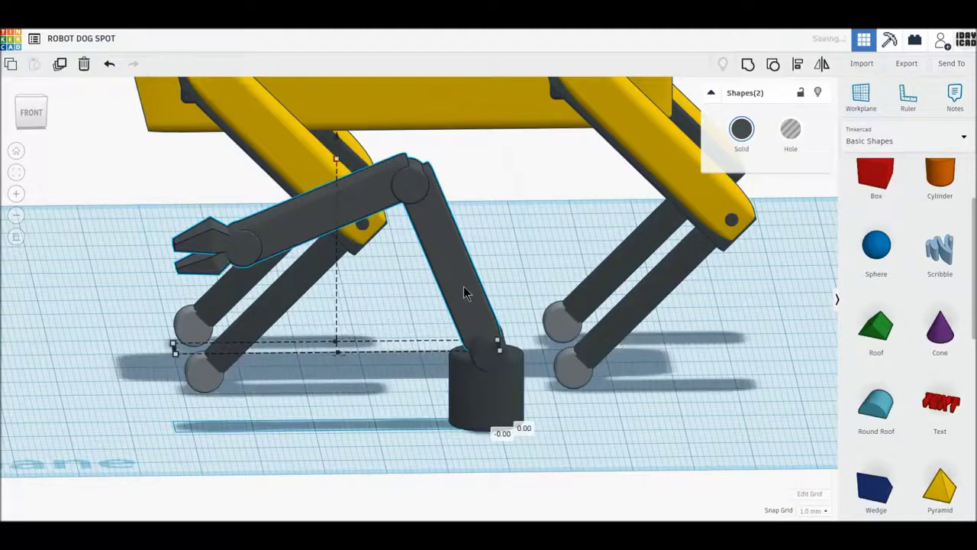
{"action": "key", "text": "Right"}
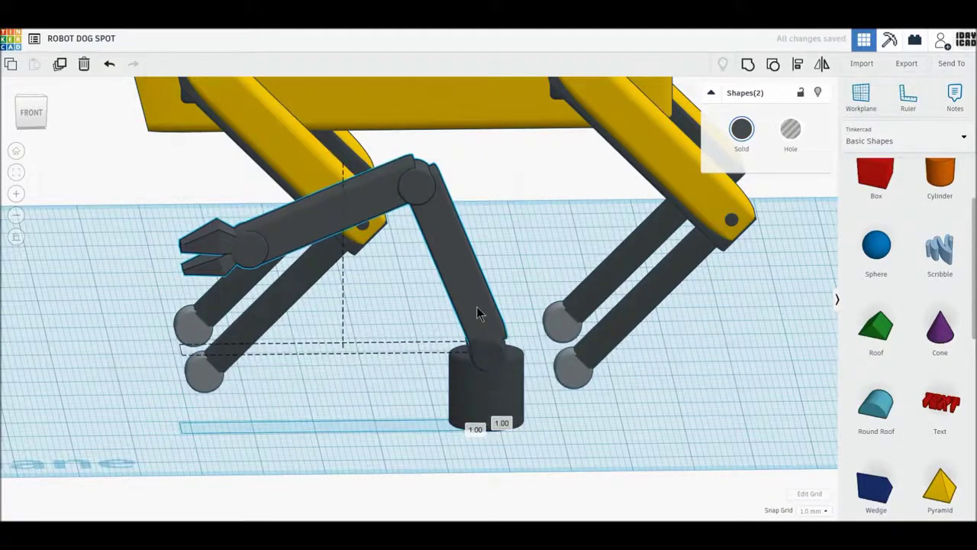
{"action": "key", "text": "ctrl+Down"}
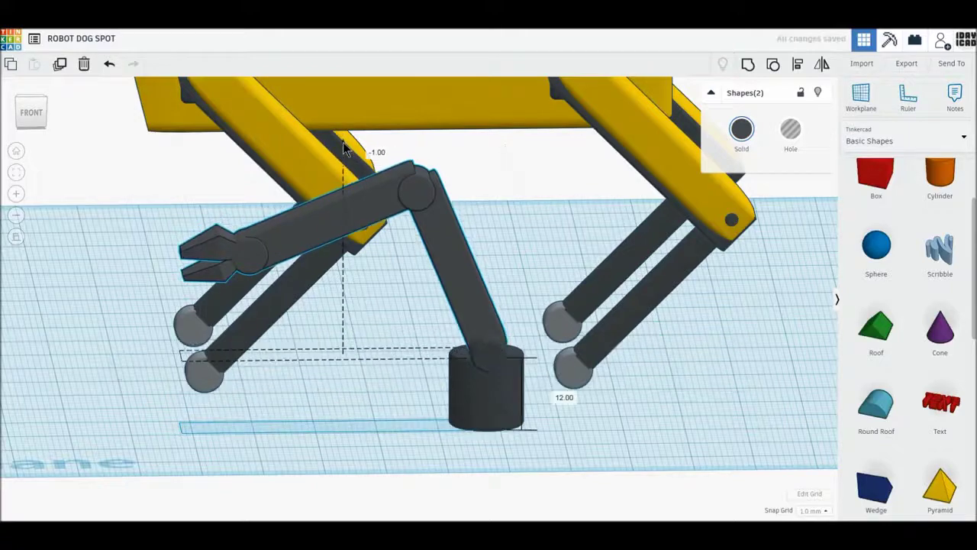
{"action": "key", "text": "ctrl+Down"}
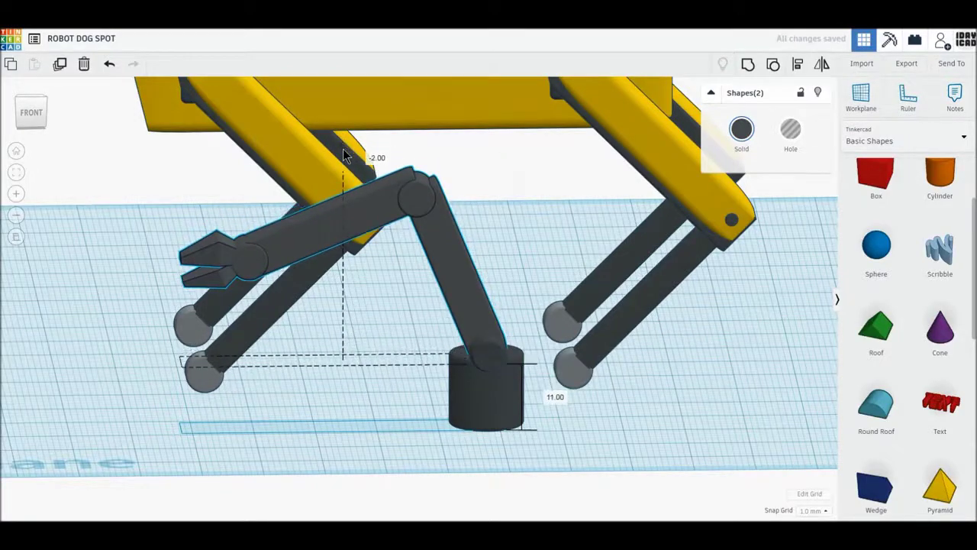
{"action": "right_click_drag", "start_coordinate": [350, 317], "coordinate": [501, 182]}
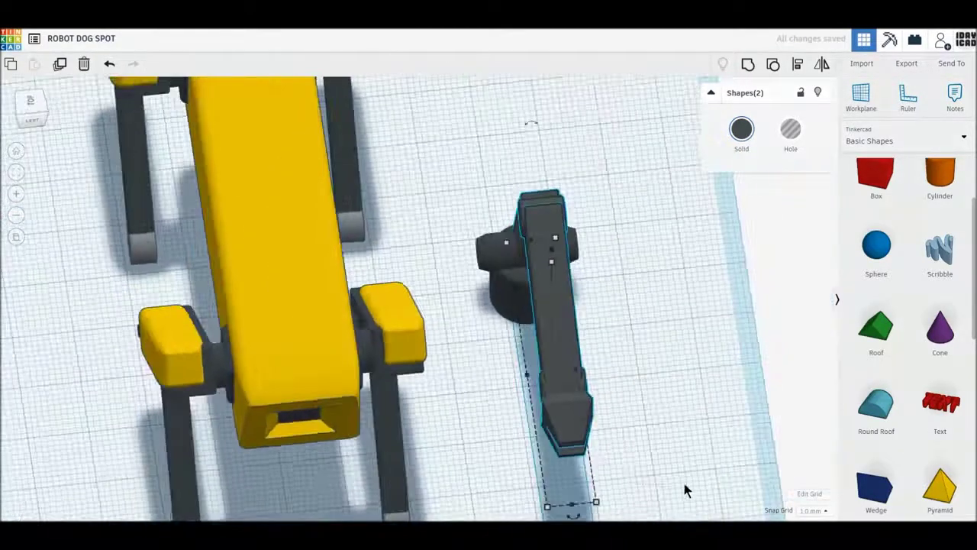
Centre-align the arm, claw and cylinder base, then group them into one arm.
{"action": "left_click", "coordinate": [515, 184], "text": "shift"}
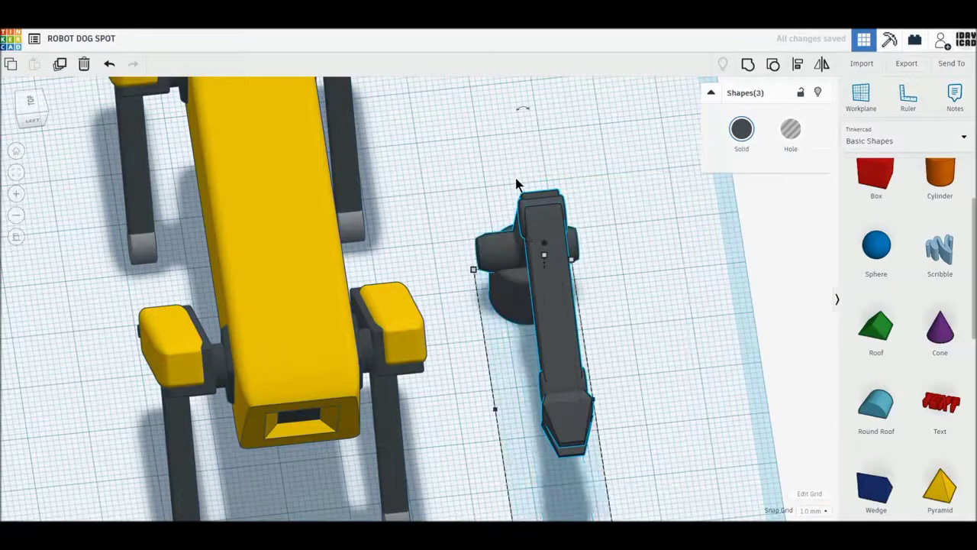
{"action": "left_click", "coordinate": [798, 65]}
{"action": "mouse_move", "coordinate": [621, 179]}
{"action": "right_mouse_down"}
{"action": "mouse_move", "coordinate": [661, 312]}
{"action": "mouse_move", "coordinate": [621, 244]}
{"action": "right_mouse_up"}
{"action": "left_click", "coordinate": [519, 435]}
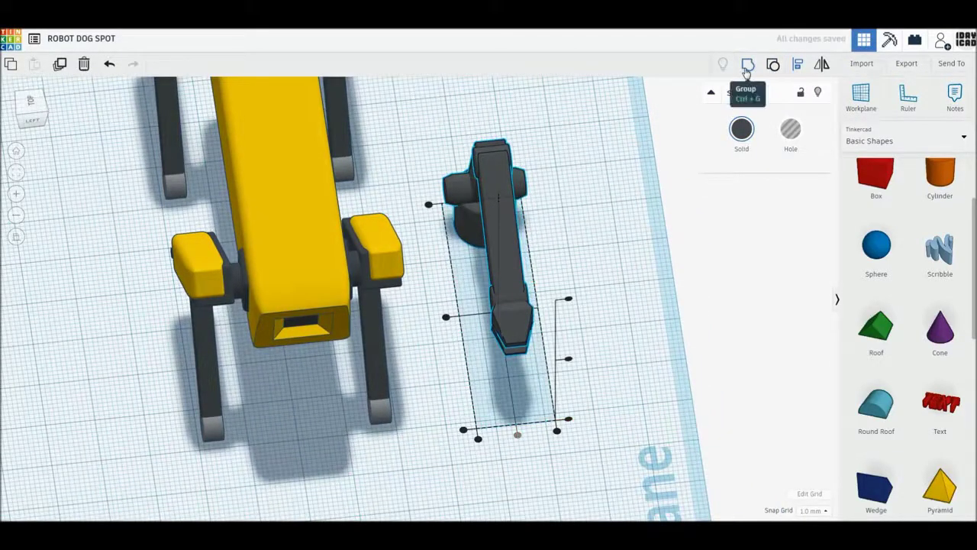
{"action": "left_click", "coordinate": [747, 67]}
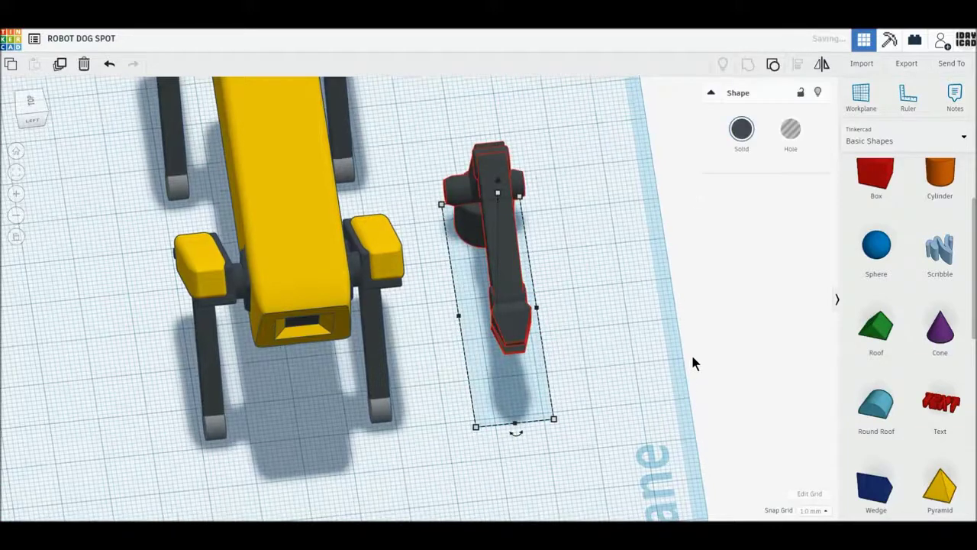
Place the arm group on the front of the dog's back, sunk 3 mm into the body.
{"action": "mouse_move", "coordinate": [691, 364]}
{"action": "right_mouse_down"}
{"action": "mouse_move", "coordinate": [595, 338]}
{"action": "mouse_move", "coordinate": [538, 309]}
{"action": "mouse_move", "coordinate": [548, 319]}
{"action": "right_mouse_up"}
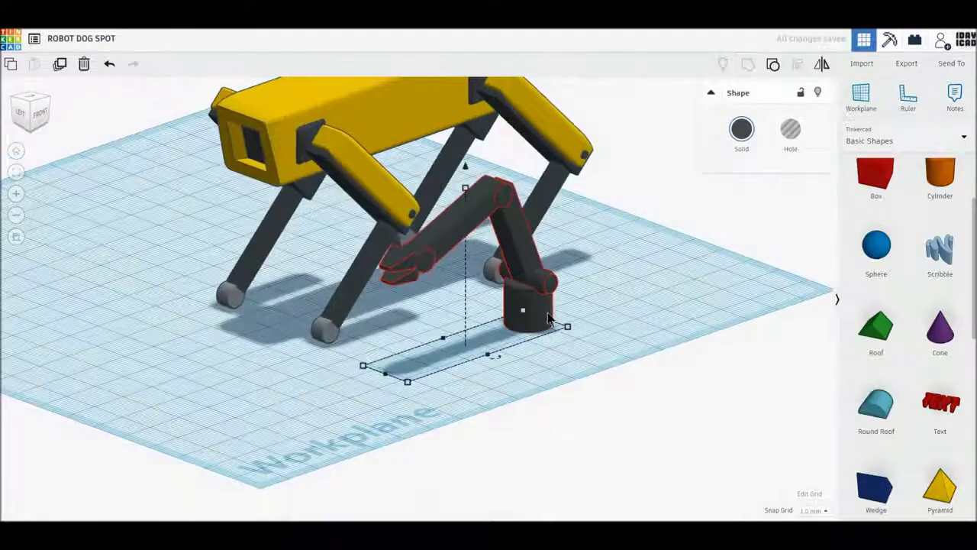
{"action": "left_click_drag", "start_coordinate": [546, 309], "coordinate": [317, 309]}
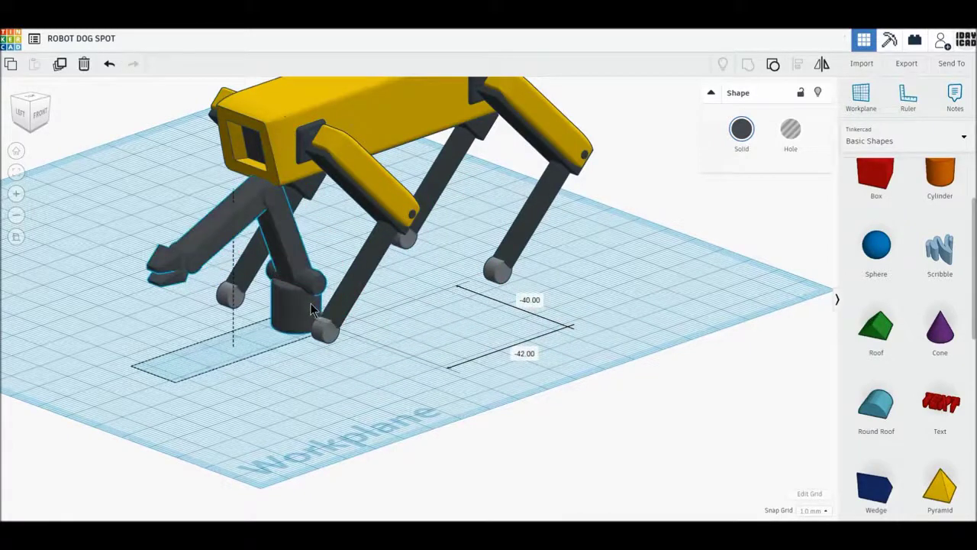
{"action": "right_click_drag", "start_coordinate": [310, 302], "coordinate": [489, 369]}
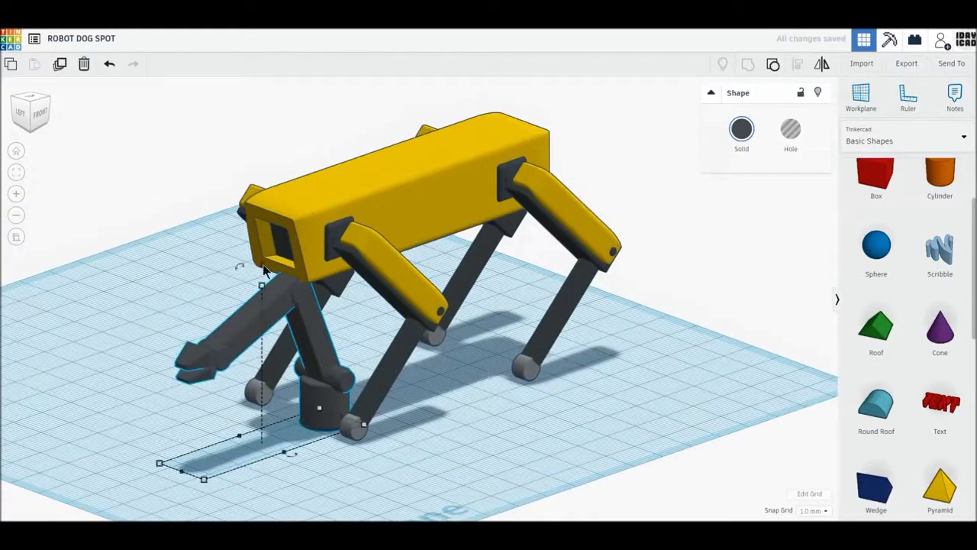
{"action": "left_click_drag", "start_coordinate": [263, 272], "coordinate": [252, 49]}
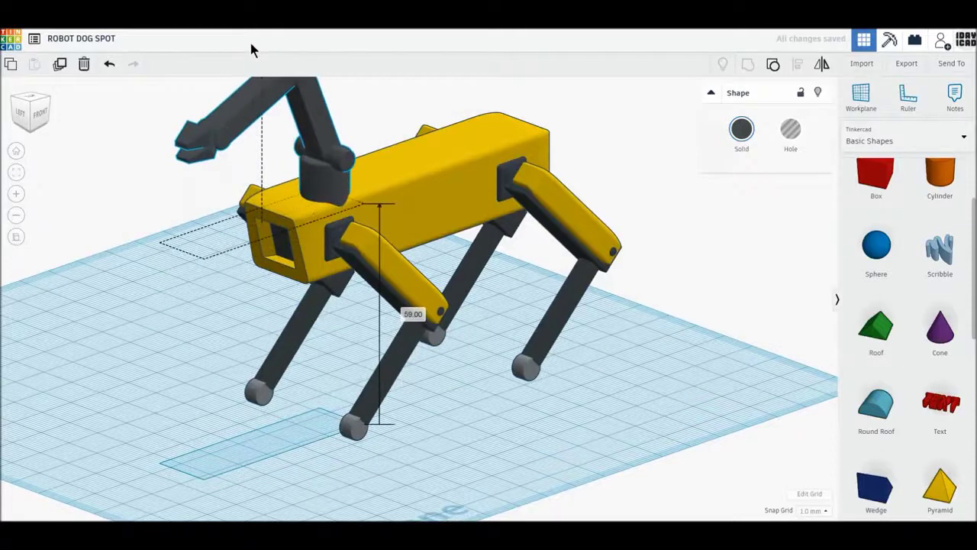
{"action": "left_click_drag", "start_coordinate": [252, 49], "coordinate": [299, 153]}
{"action": "left_click_drag", "start_coordinate": [340, 184], "coordinate": [329, 172]}
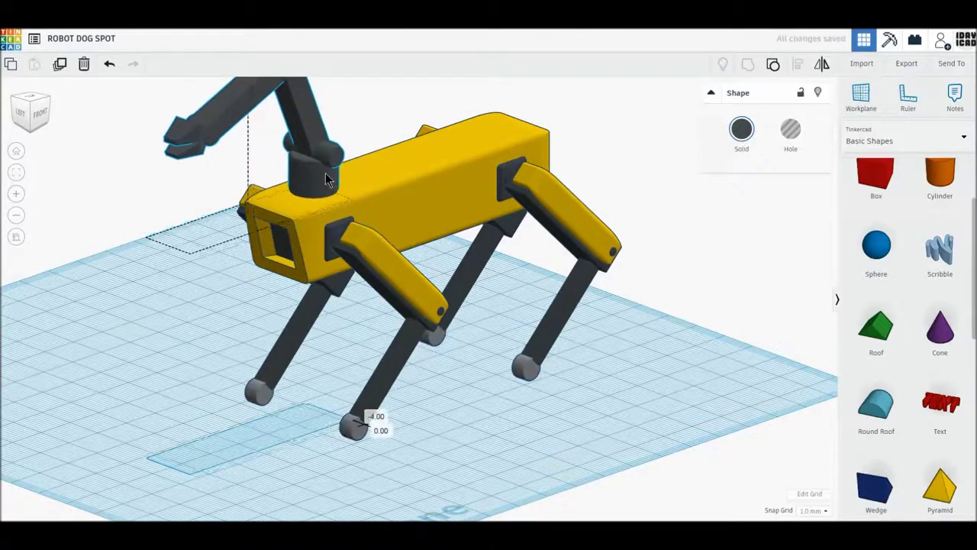
{"action": "middle_click_drag", "start_coordinate": [397, 168], "coordinate": [470, 258]}
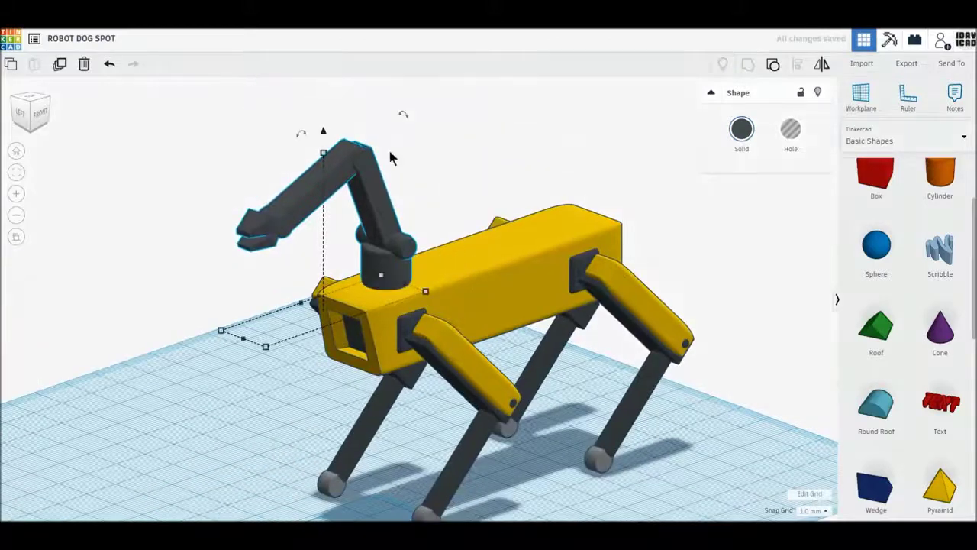
{"action": "left_click_drag", "start_coordinate": [324, 134], "coordinate": [325, 138]}
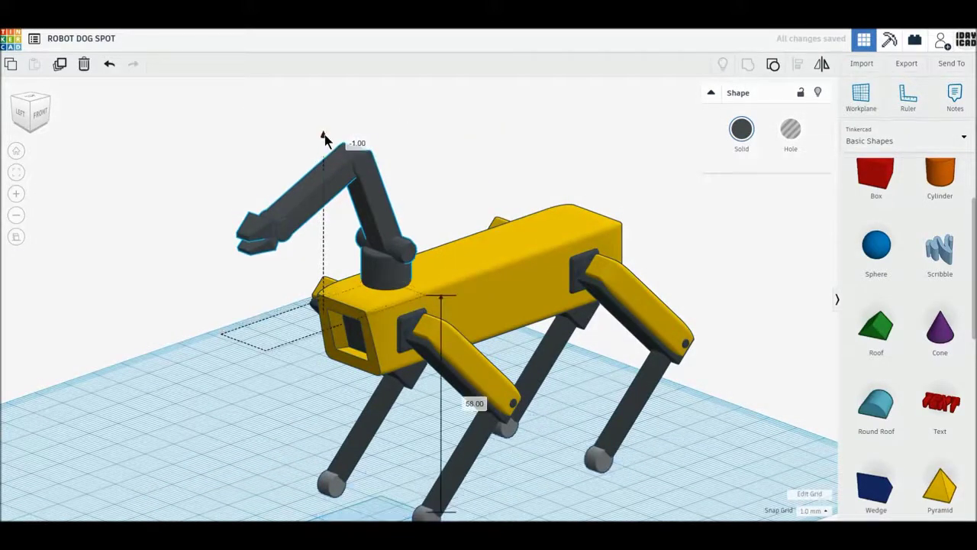
{"action": "left_click_drag", "start_coordinate": [325, 145], "coordinate": [325, 145]}
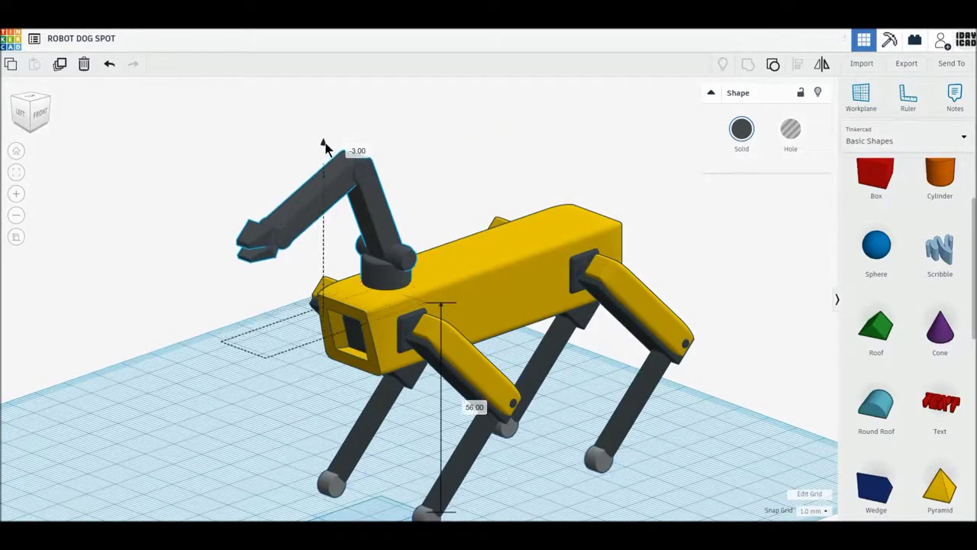
Select the arm and dog body together and bring up their alignment guides.
{"action": "mouse_move", "coordinate": [452, 203]}
{"action": "right_mouse_down"}
{"action": "mouse_move", "coordinate": [433, 255]}
{"action": "mouse_move", "coordinate": [439, 305]}
{"action": "right_mouse_up"}
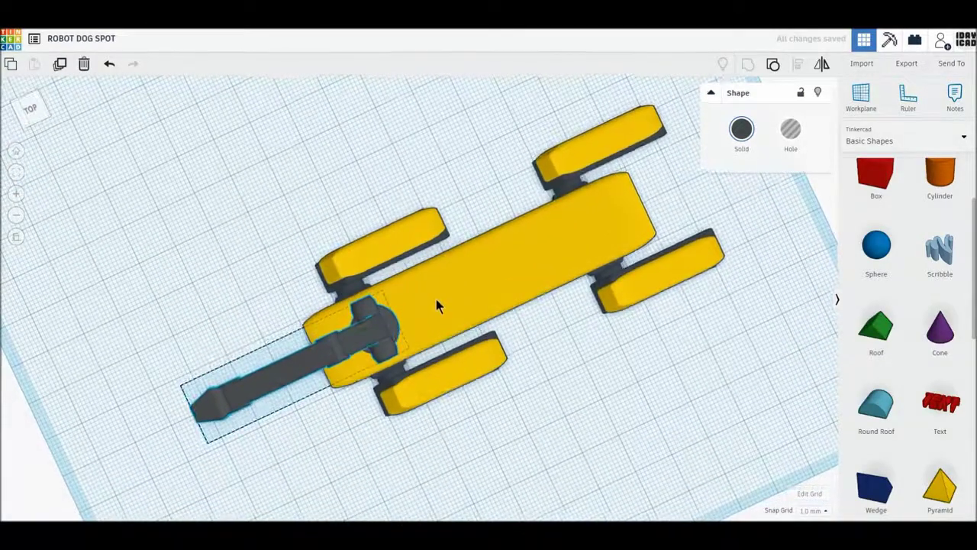
{"action": "left_click_drag", "start_coordinate": [225, 229], "coordinate": [489, 429]}
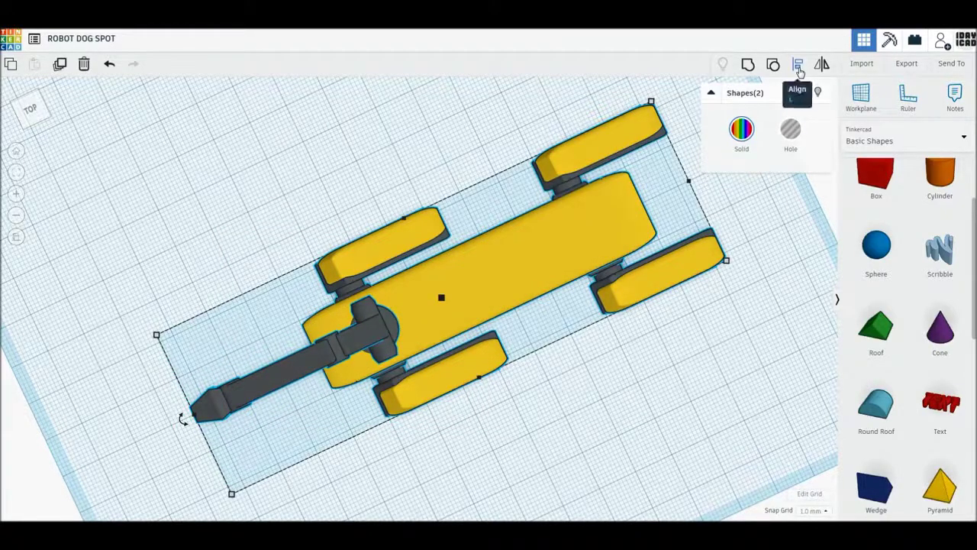
{"action": "left_click", "coordinate": [798, 67]}
{"action": "mouse_move", "coordinate": [431, 441]}
{"action": "right_mouse_down"}
{"action": "mouse_move", "coordinate": [483, 425]}
{"action": "mouse_move", "coordinate": [505, 353]}
{"action": "right_mouse_up"}
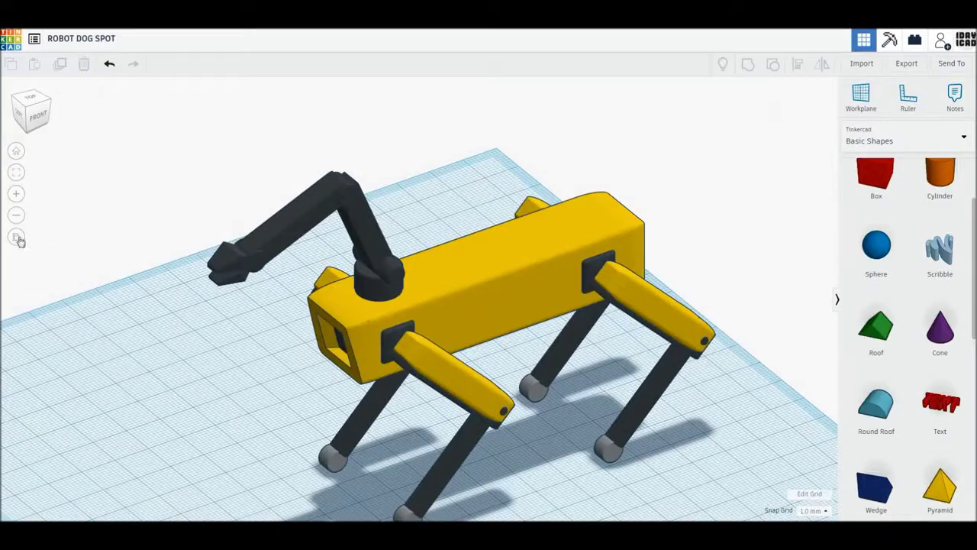
Rotate the dog and arm together by -45° and shift them slightly right, then select the yellow body.
{"action": "left_click", "coordinate": [18, 238]}
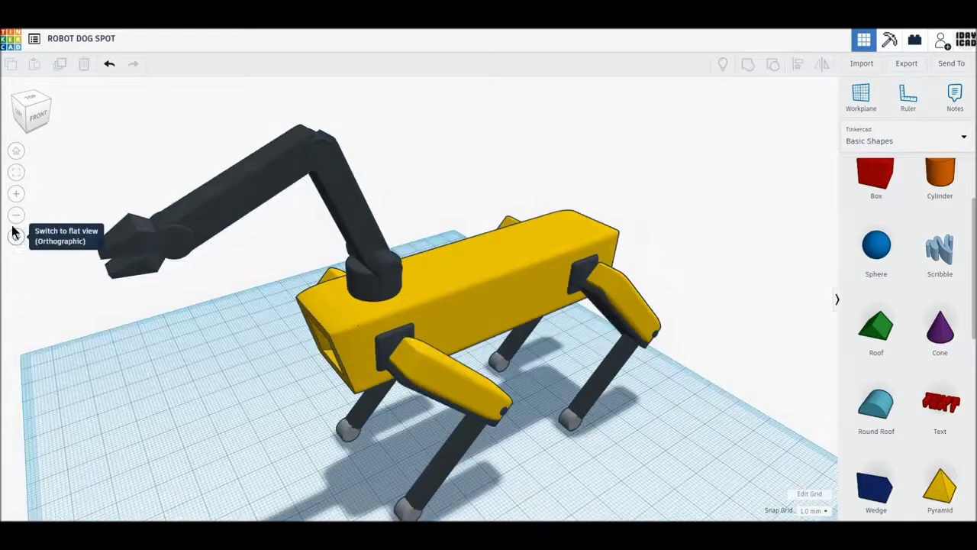
{"action": "left_click", "coordinate": [16, 153]}
{"action": "left_click_drag", "start_coordinate": [615, 440], "coordinate": [240, 131]}
{"action": "left_click_drag", "start_coordinate": [445, 384], "coordinate": [502, 363]}
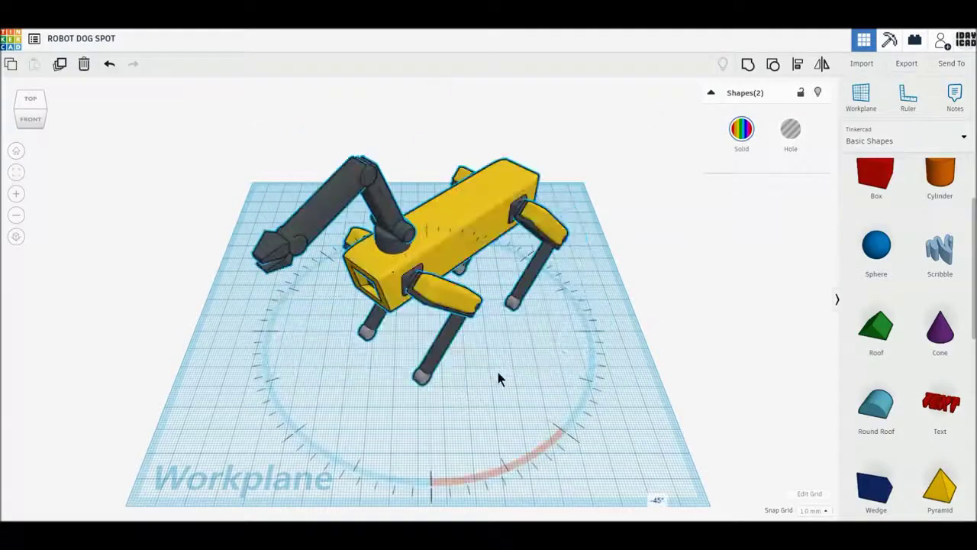
{"action": "left_click_drag", "start_coordinate": [500, 214], "coordinate": [569, 199]}
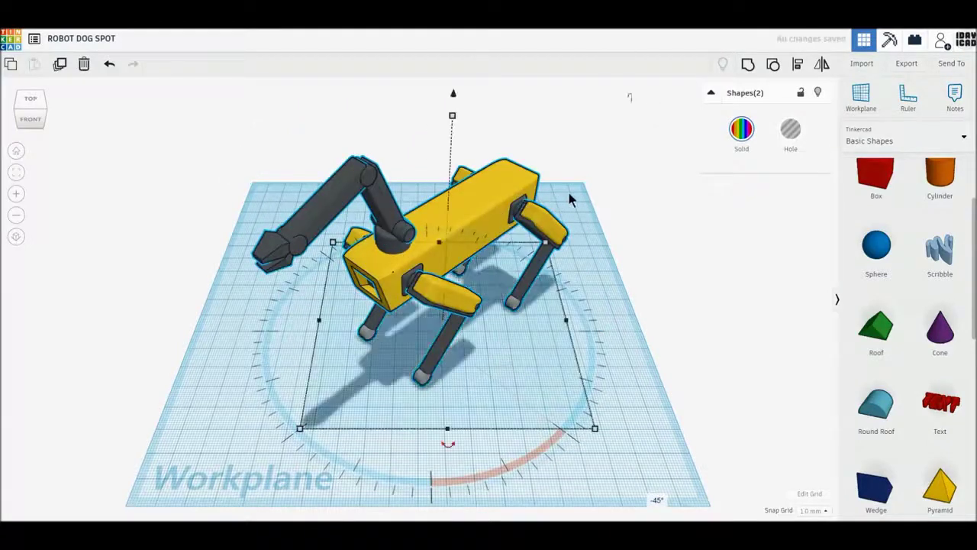
{"action": "left_click", "coordinate": [675, 230]}
{"action": "left_click", "coordinate": [560, 199]}
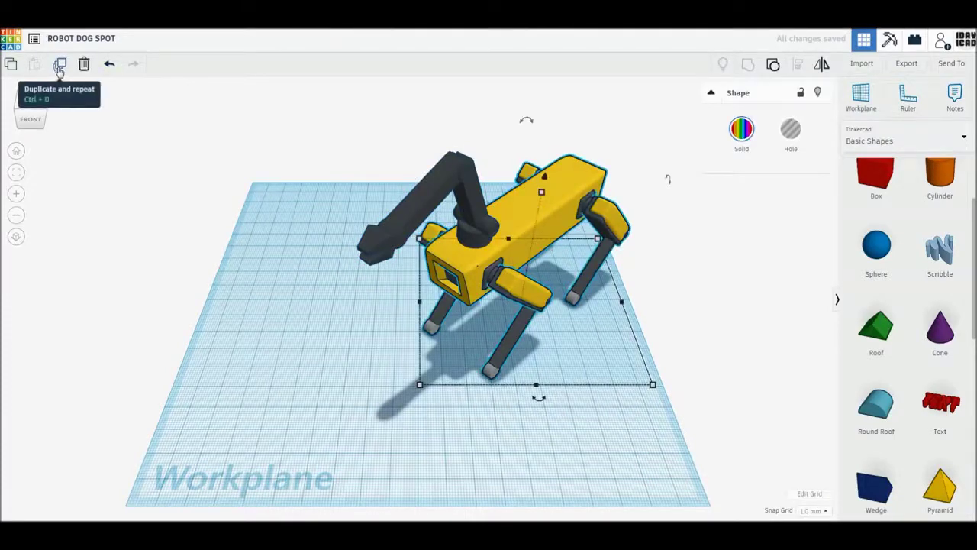
Duplicate the yellow dog body, mirror the copy, and place it left of the original.
{"action": "left_click", "coordinate": [60, 66]}
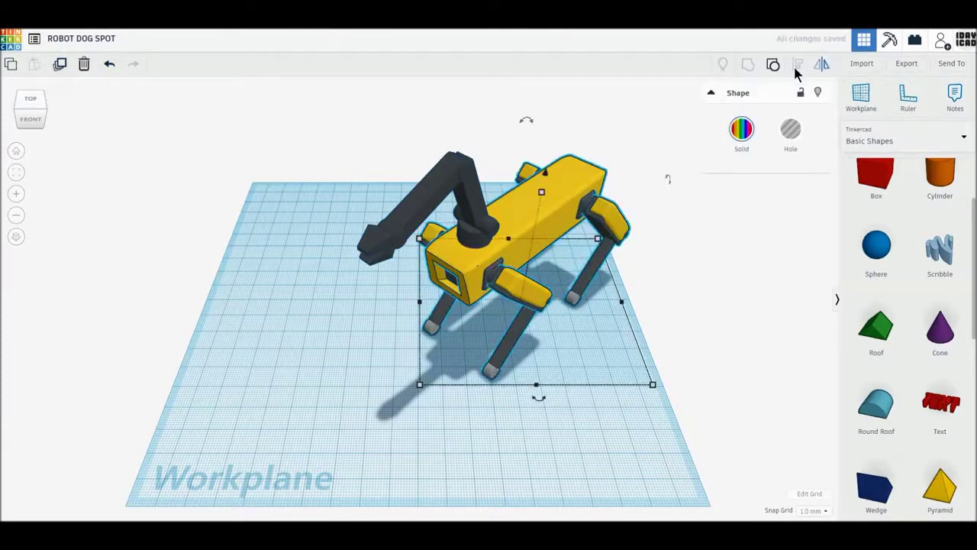
{"action": "left_click", "coordinate": [822, 68]}
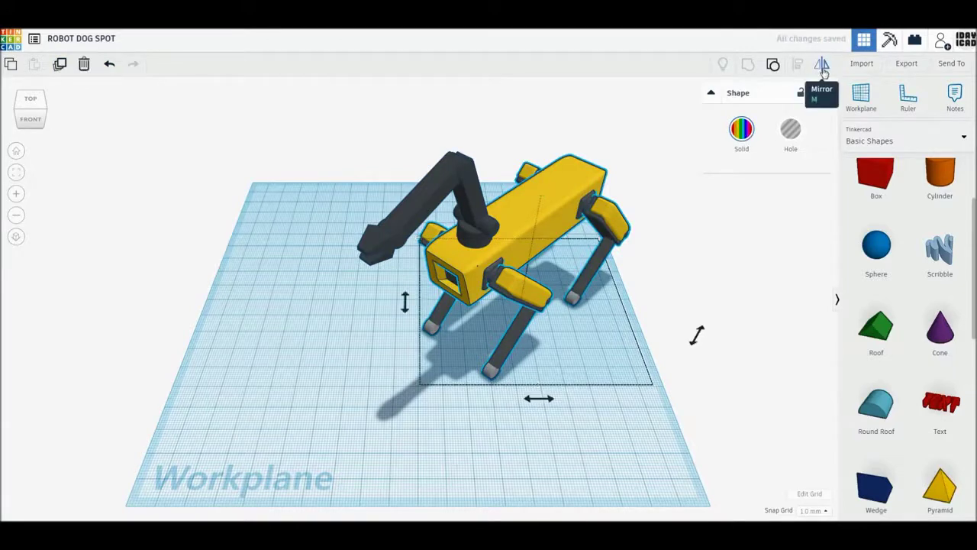
{"action": "left_click", "coordinate": [696, 338]}
{"action": "left_click_drag", "start_coordinate": [502, 260], "coordinate": [350, 290]}
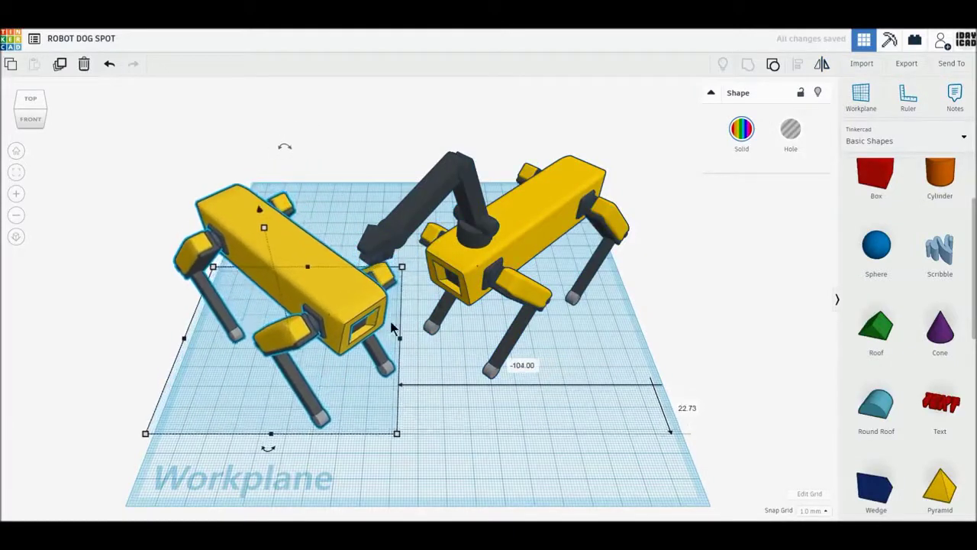
{"action": "left_click_drag", "start_coordinate": [349, 290], "coordinate": [345, 306]}
{"action": "left_click", "coordinate": [424, 418]}
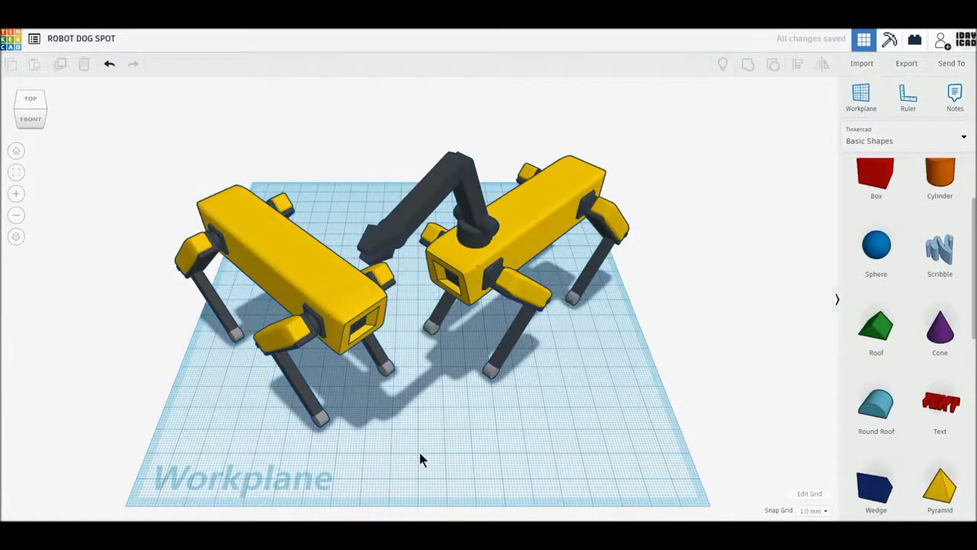
{"action": "right_click_drag", "start_coordinate": [417, 454], "coordinate": [416, 434]}
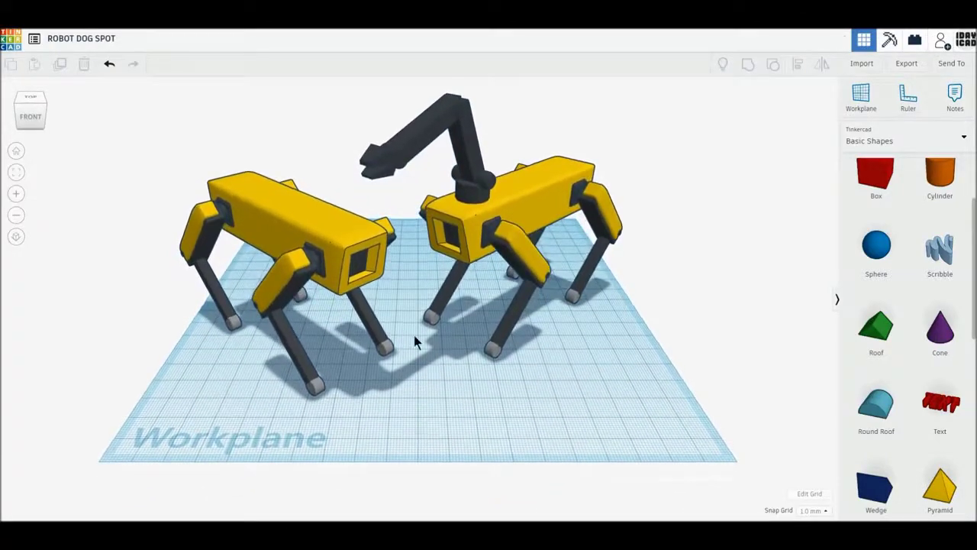
{"action": "middle_click_drag", "start_coordinate": [418, 280], "coordinate": [418, 310]}
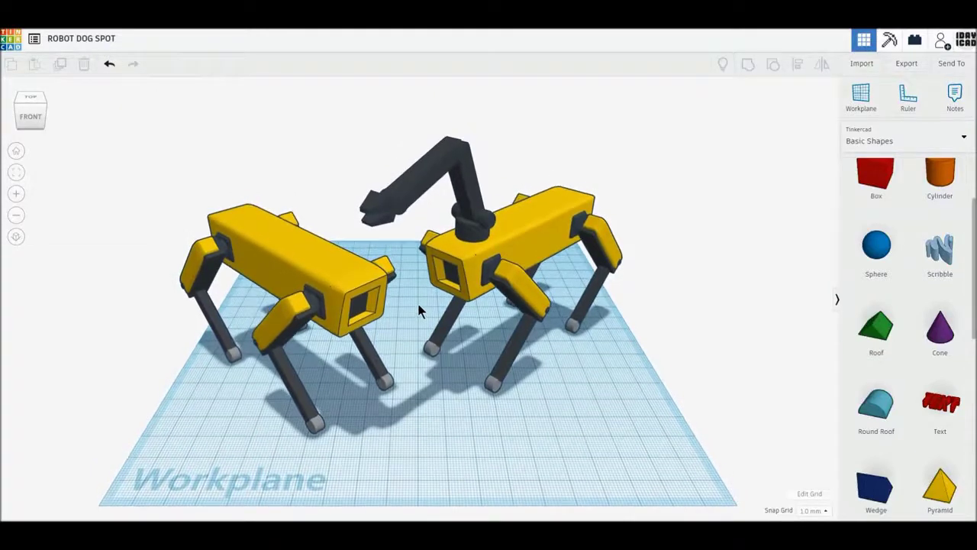
{"action": "scroll", "coordinate": [418, 310], "scroll_direction": "down", "scroll_amount": 2}
{"action": "scroll", "coordinate": [418, 310], "scroll_direction": "up", "scroll_amount": 2}
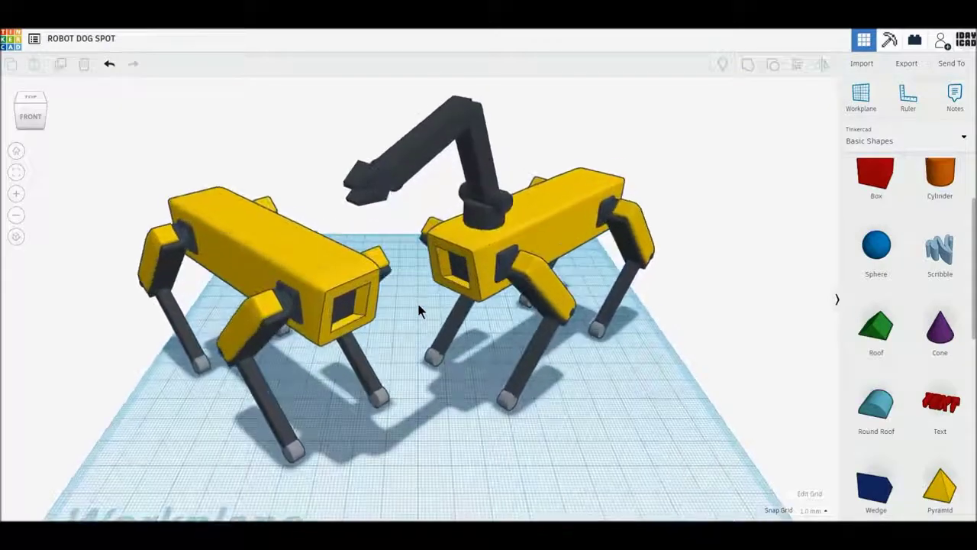
{"action": "scroll", "coordinate": [418, 315], "scroll_direction": "up", "scroll_amount": 1}
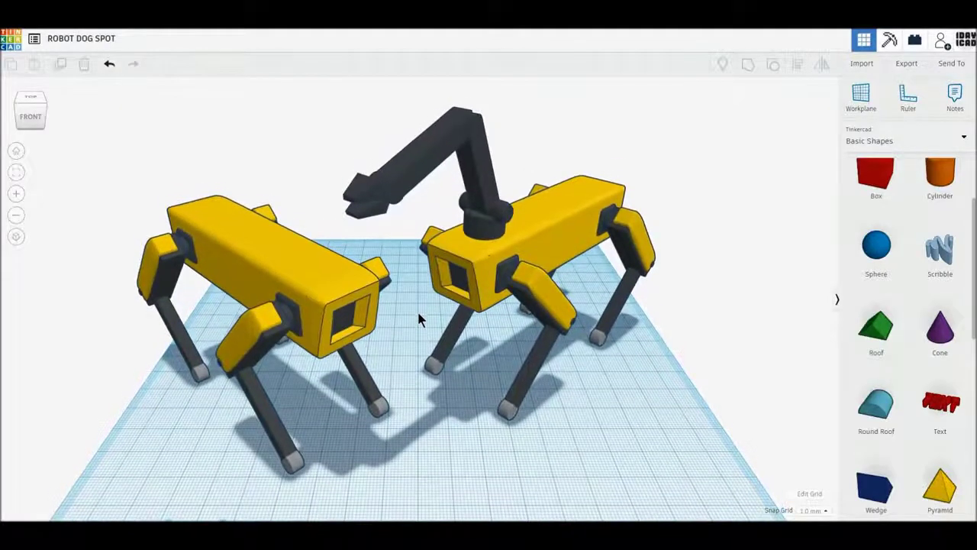